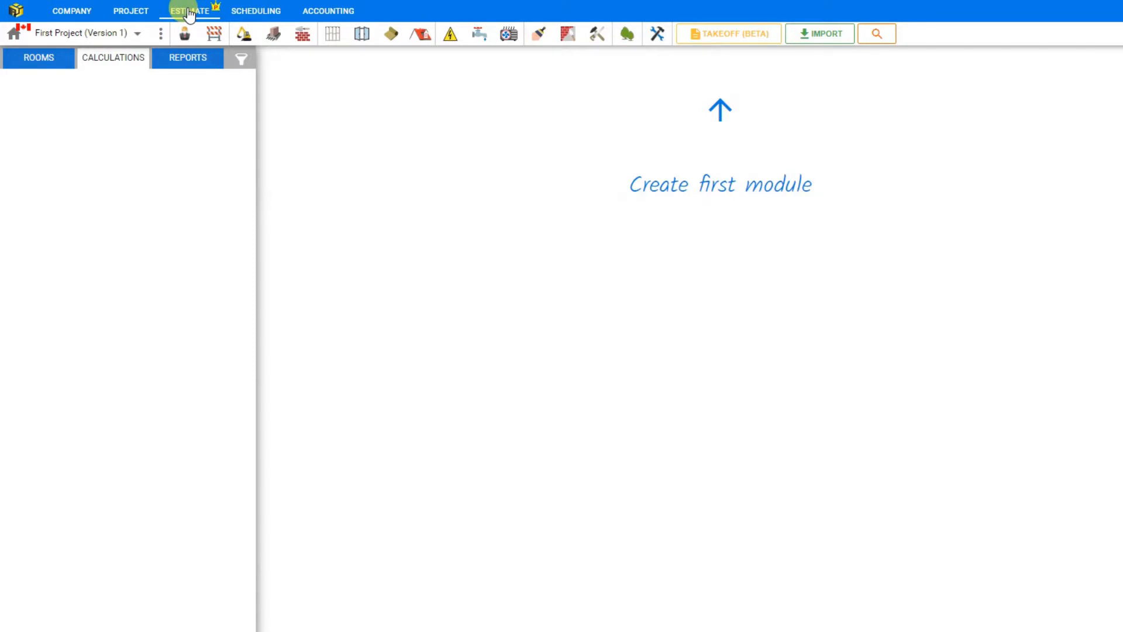
Look over the project's Scheduling and Accounting sections
click(261, 12)
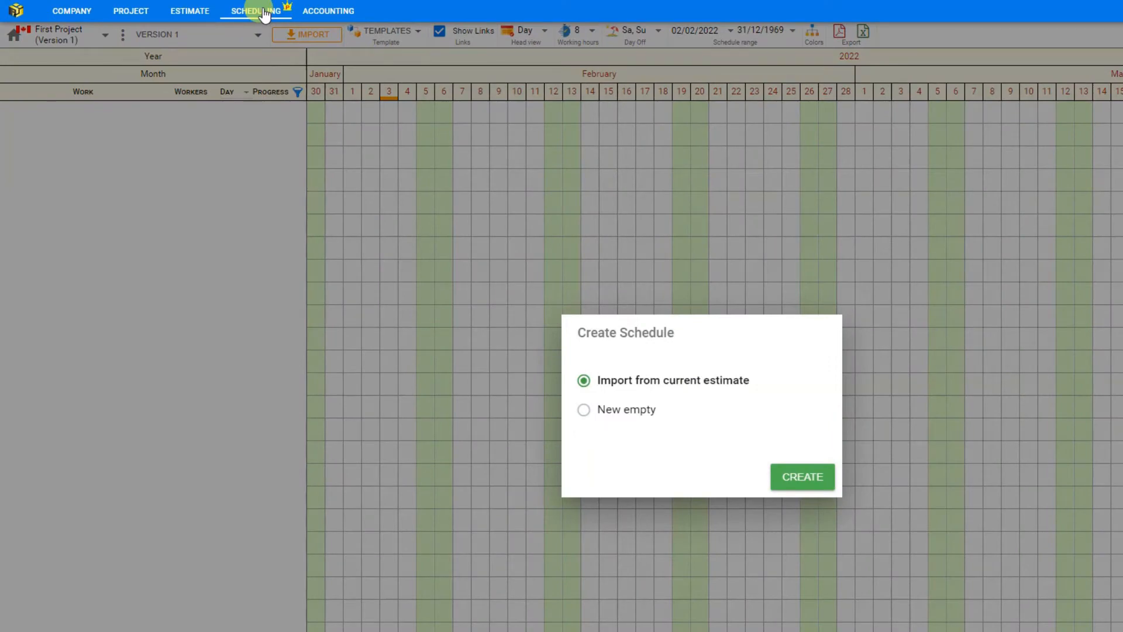
click(320, 11)
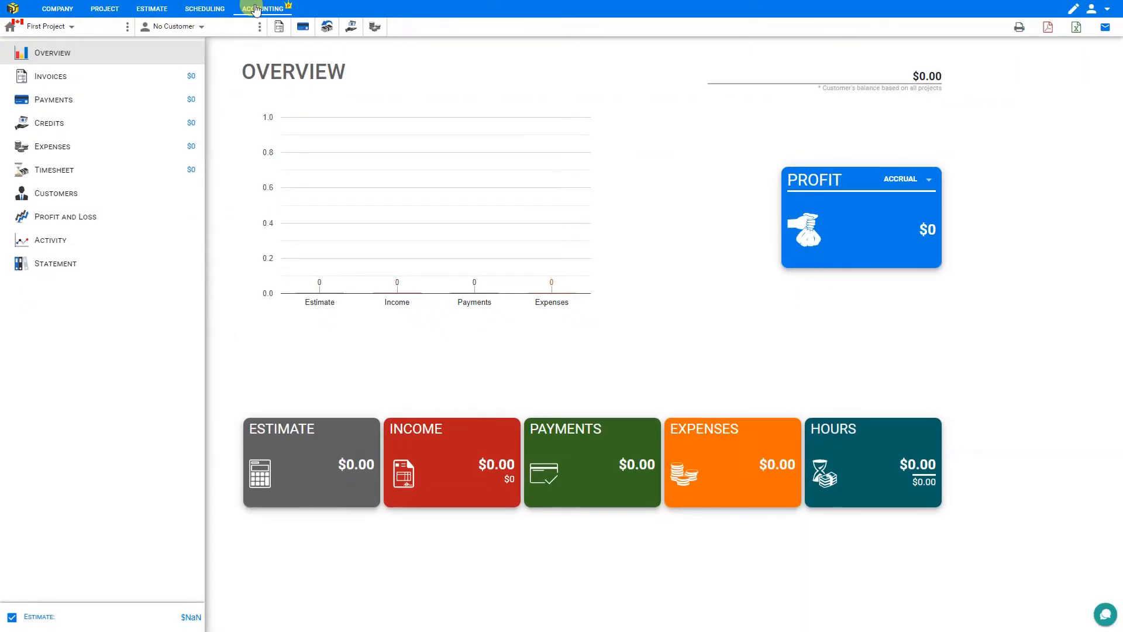
Set the company name to "Great Canadian Builders Ltd." in the company setup
click(55, 9)
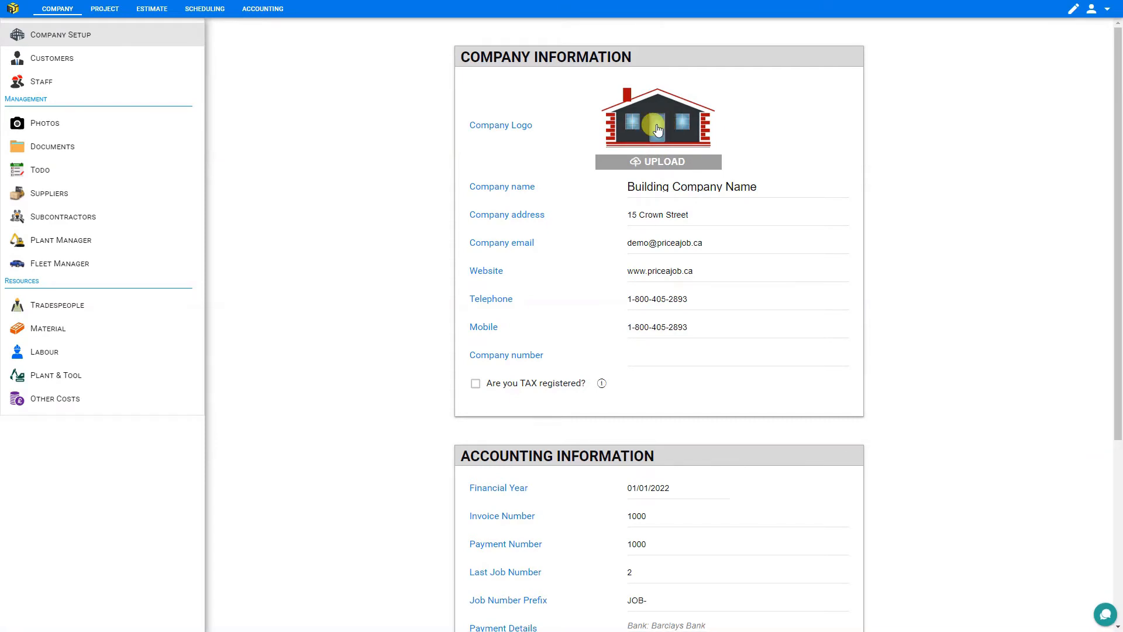
click(697, 187)
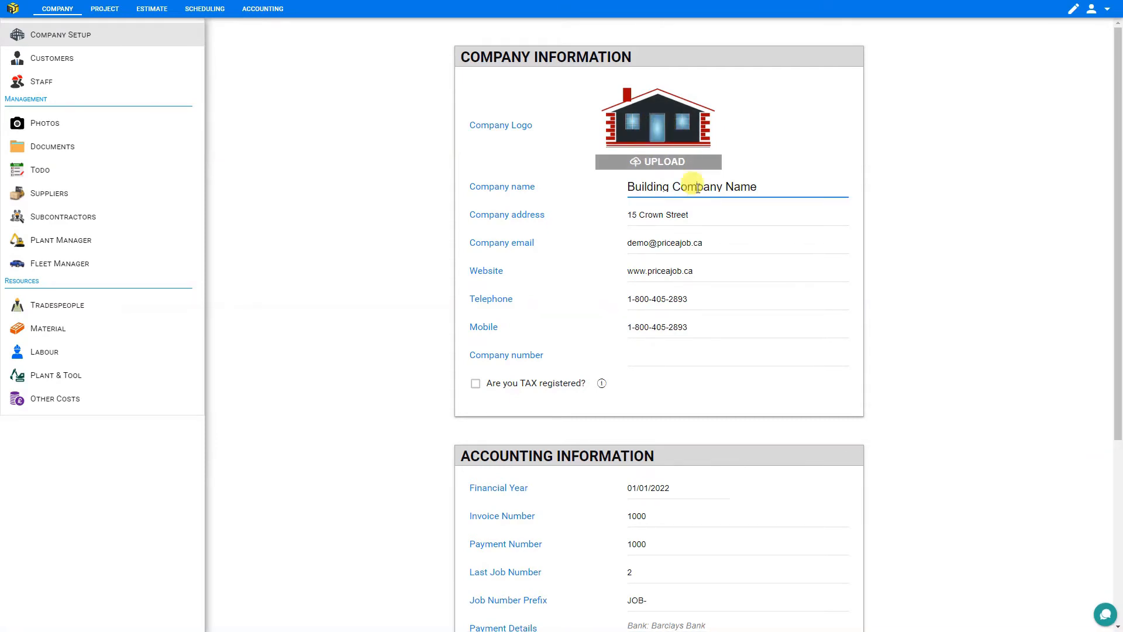
triple_click(697, 188)
text(Great Canadian Builders Ltd.)
Go through the company's address, email, website, telephone, mobile and company number fields
click(709, 217)
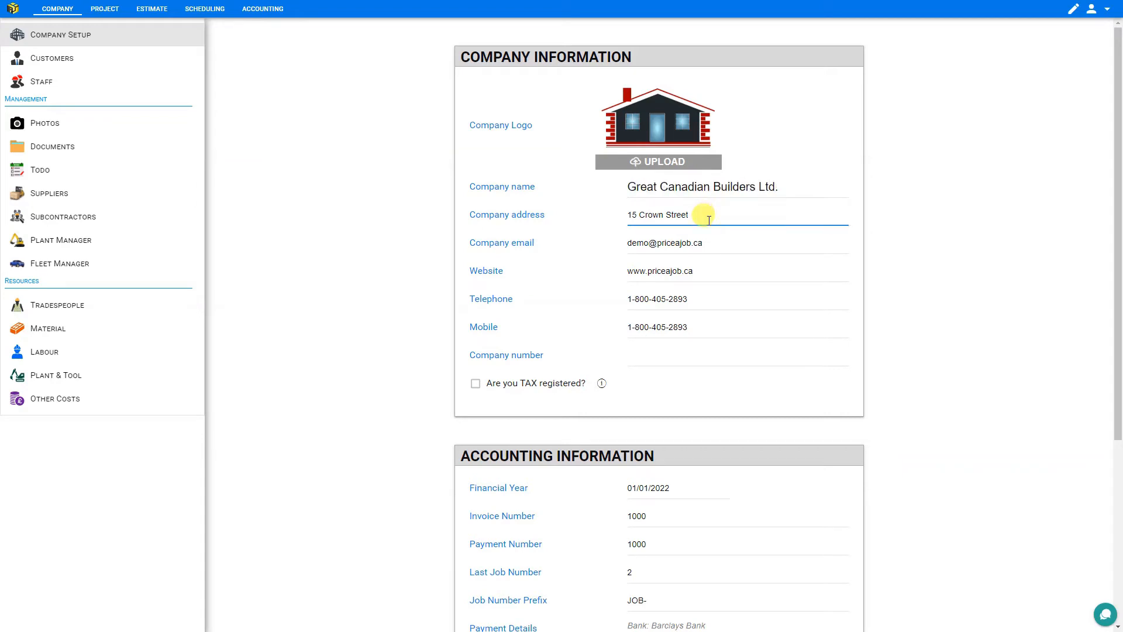
click(714, 239)
click(715, 271)
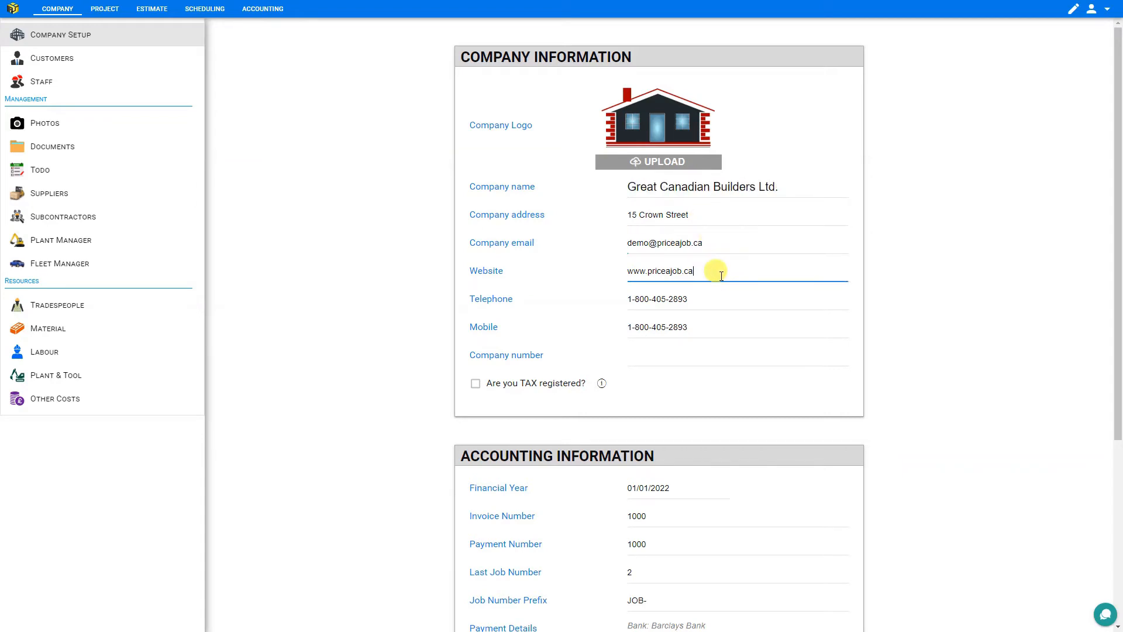
click(714, 294)
click(716, 324)
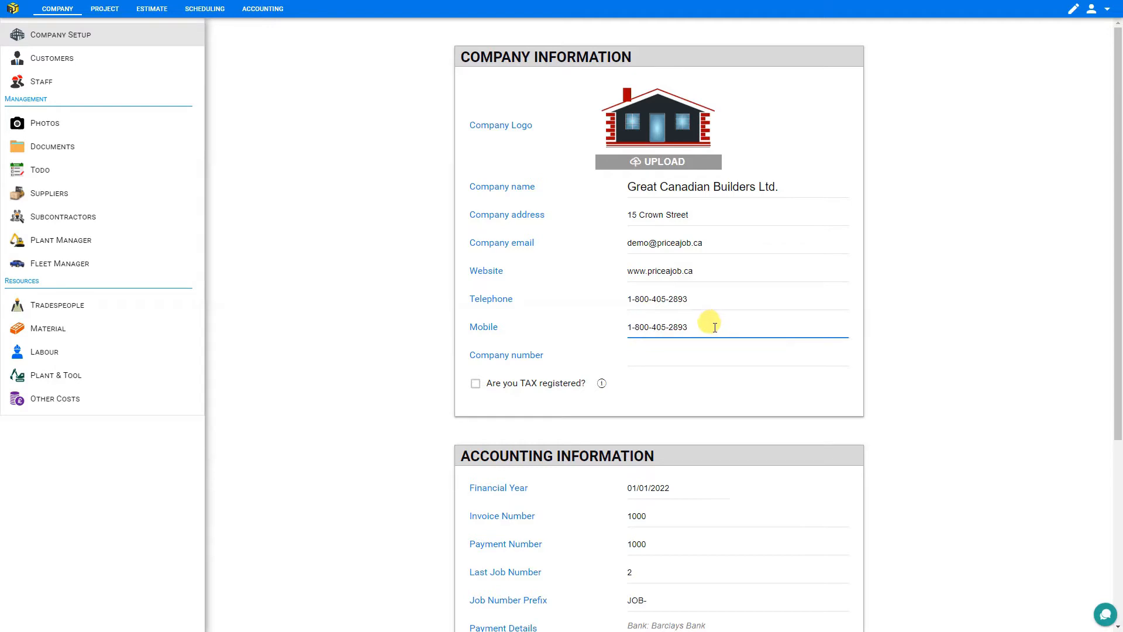
click(697, 355)
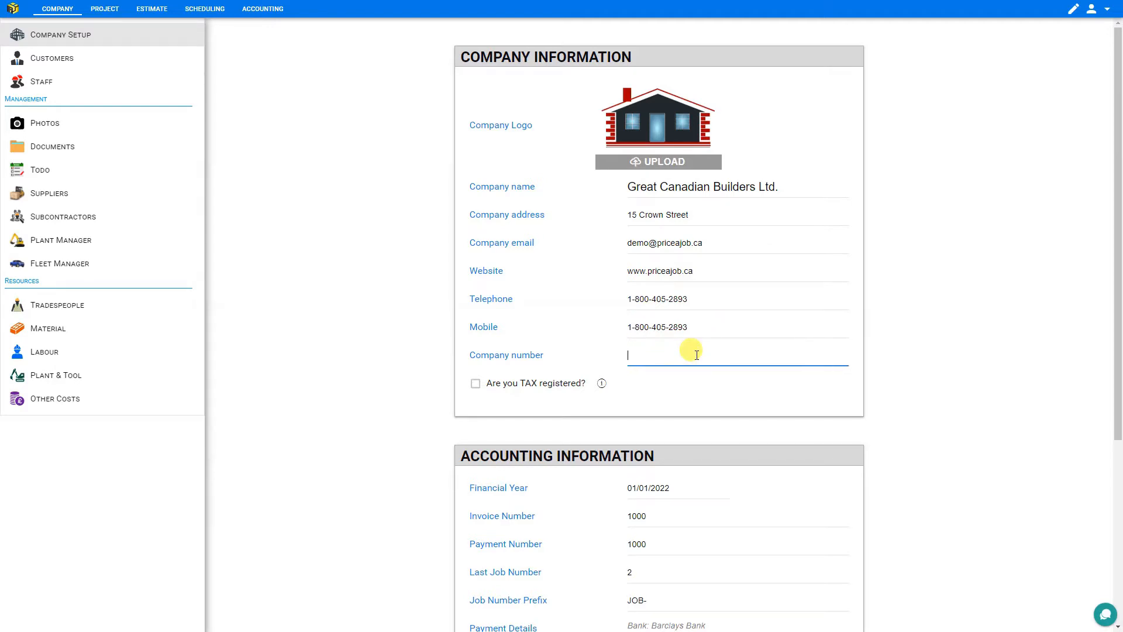
Mark the company as TAX registered, view the explanation of TAX handling, and enter the company's TAX number
click(475, 385)
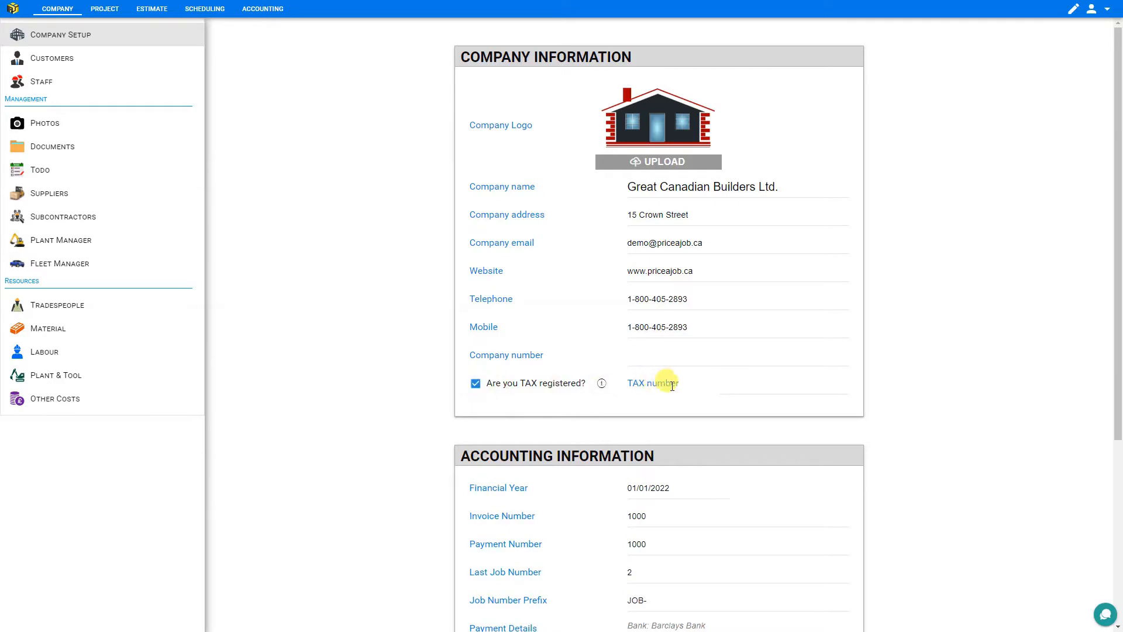
mouse_move(601, 383)
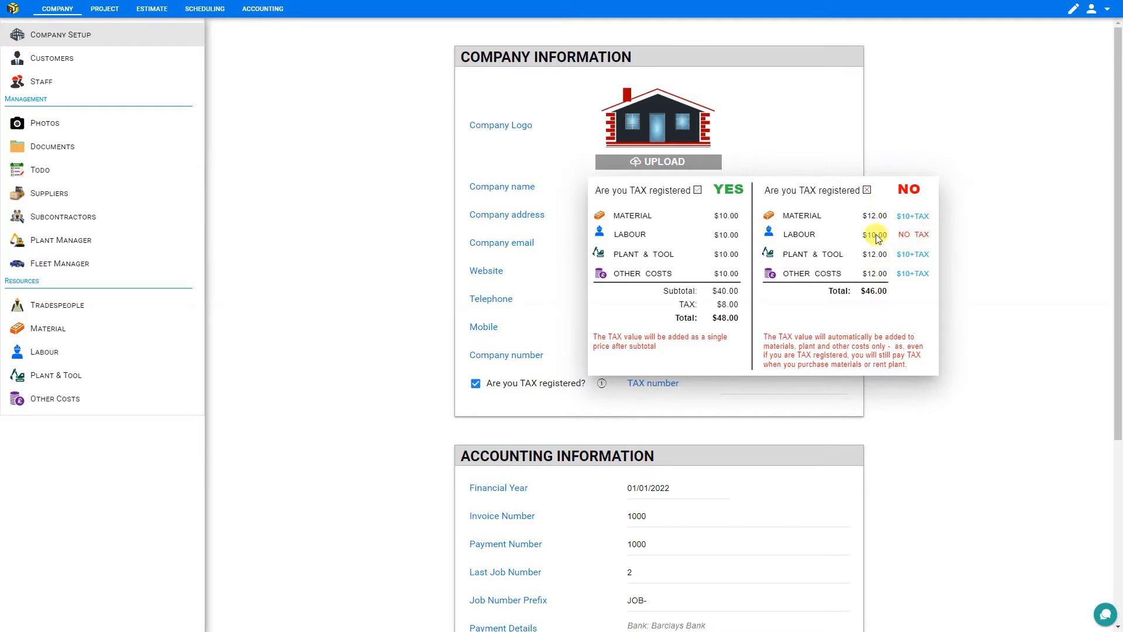
click(728, 388)
text(123456789)
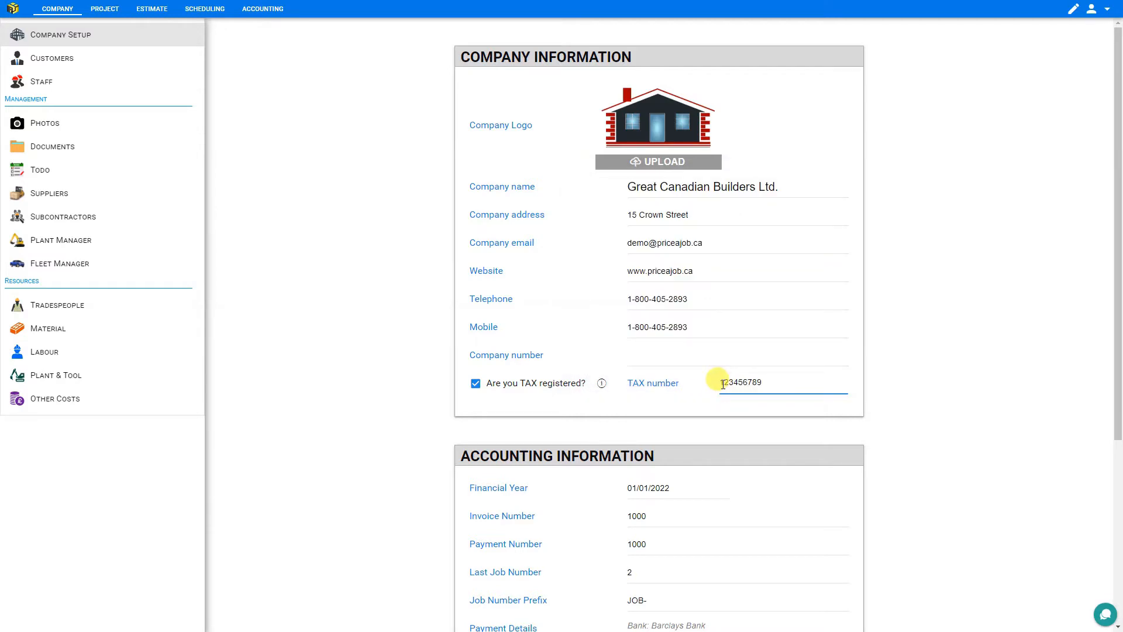
Set the default profit margins for material, labour, plant & tool and other costs to 20 % each
scroll(719, 374, down, 5)
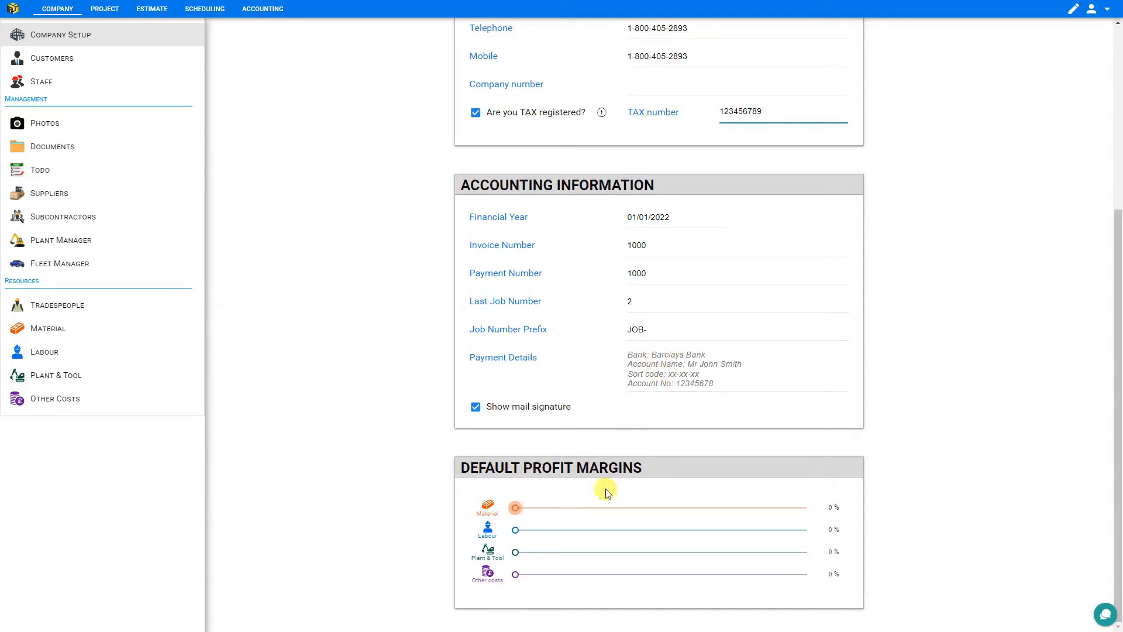
drag(516, 514, 573, 531)
click(833, 576)
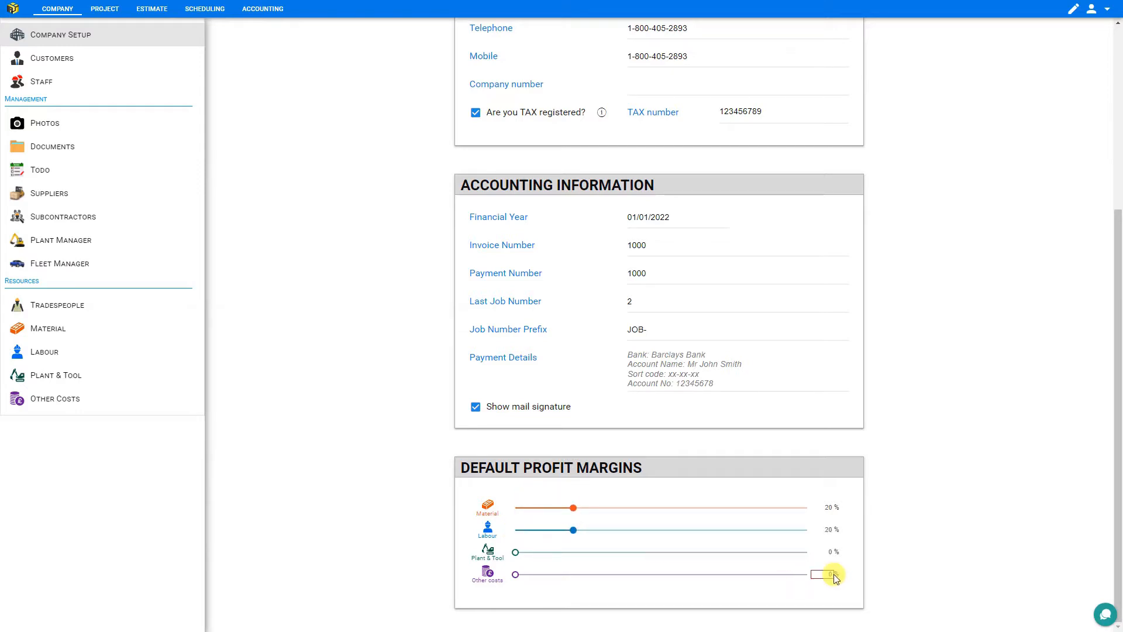
click(831, 552)
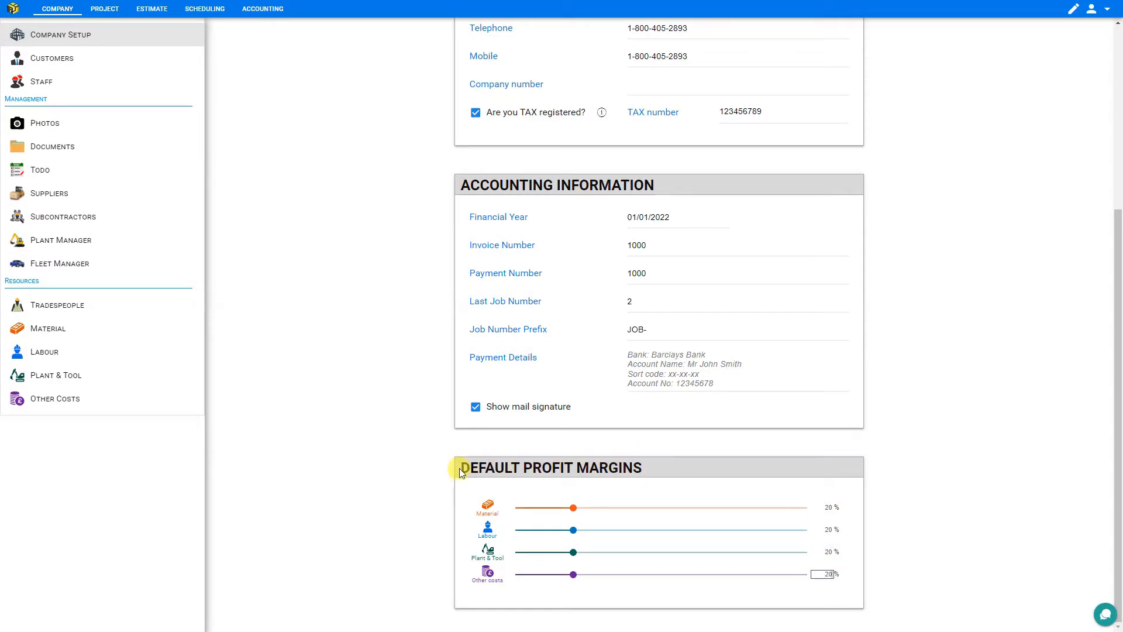
Open the company's customers and view the new customer form without creating a customer
click(55, 60)
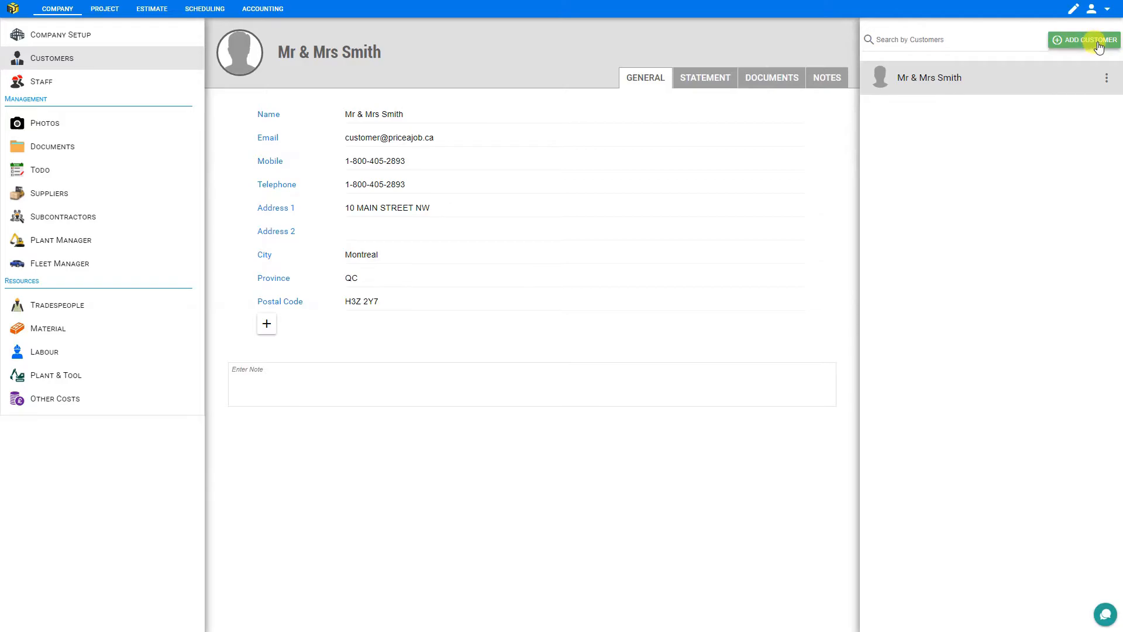
click(1098, 45)
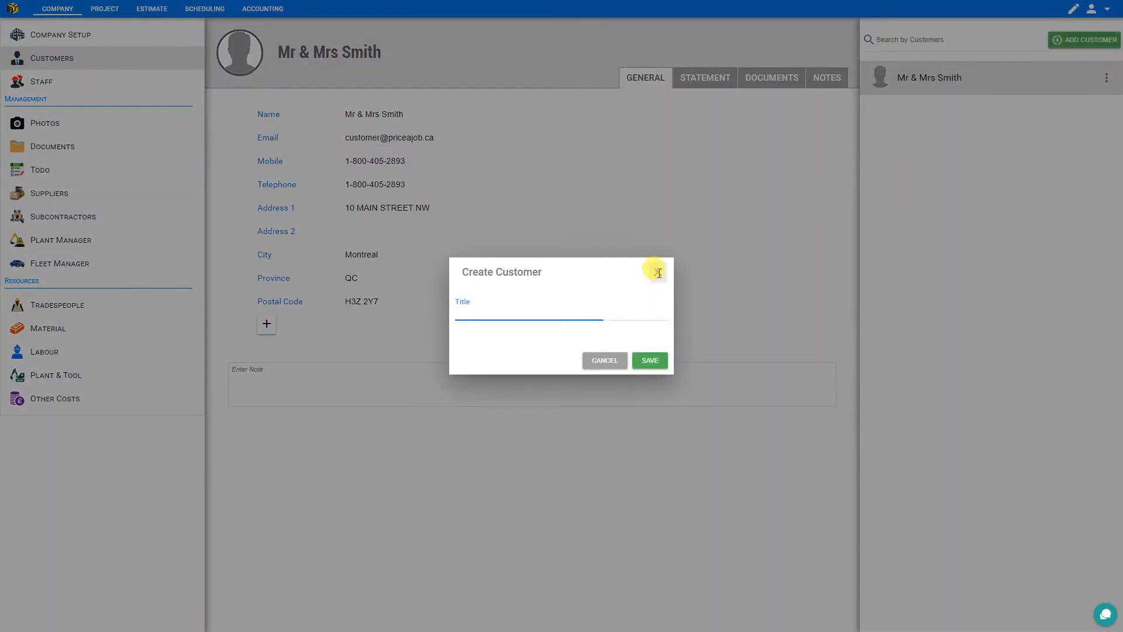
click(659, 273)
Go through the existing customer's name, email, phone, address, city and postal code fields
click(420, 112)
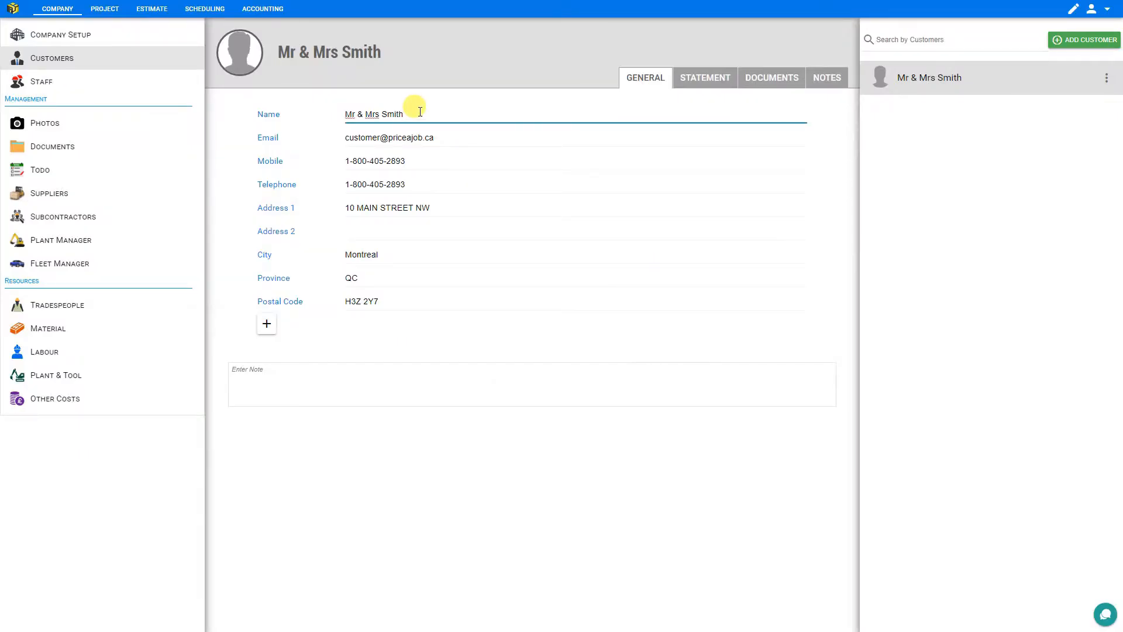
click(458, 138)
click(452, 164)
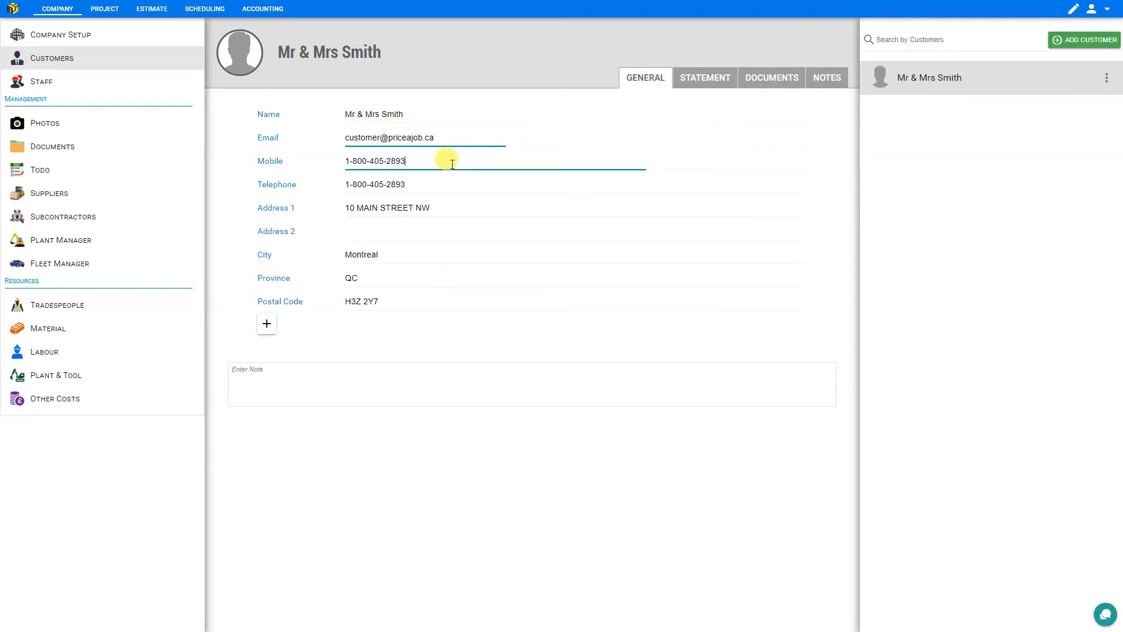
click(452, 186)
click(453, 209)
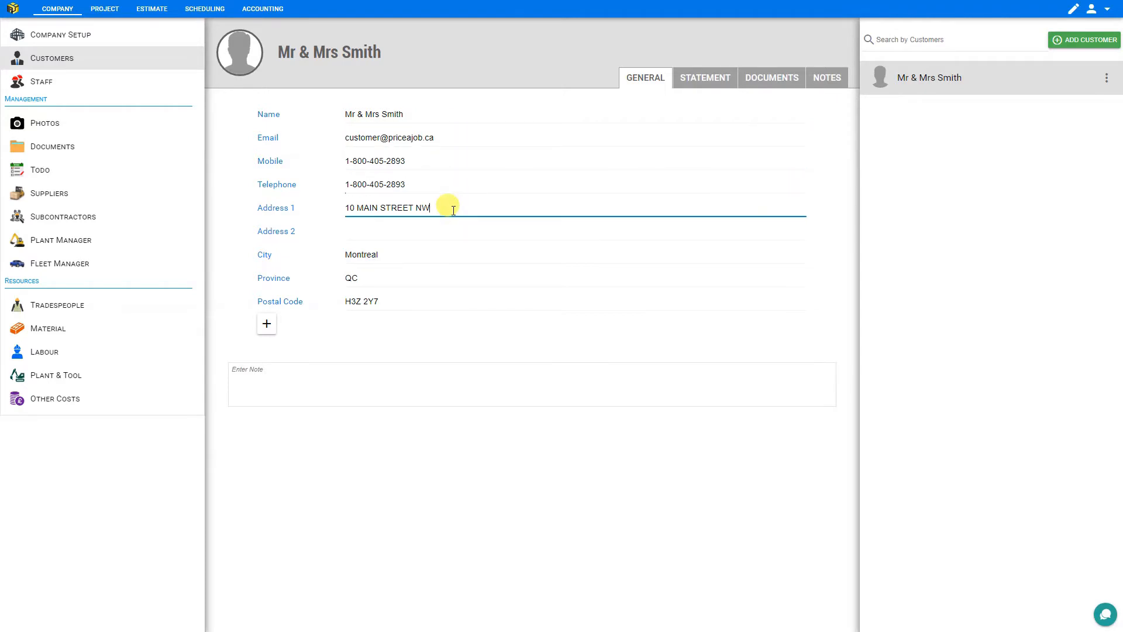
click(416, 252)
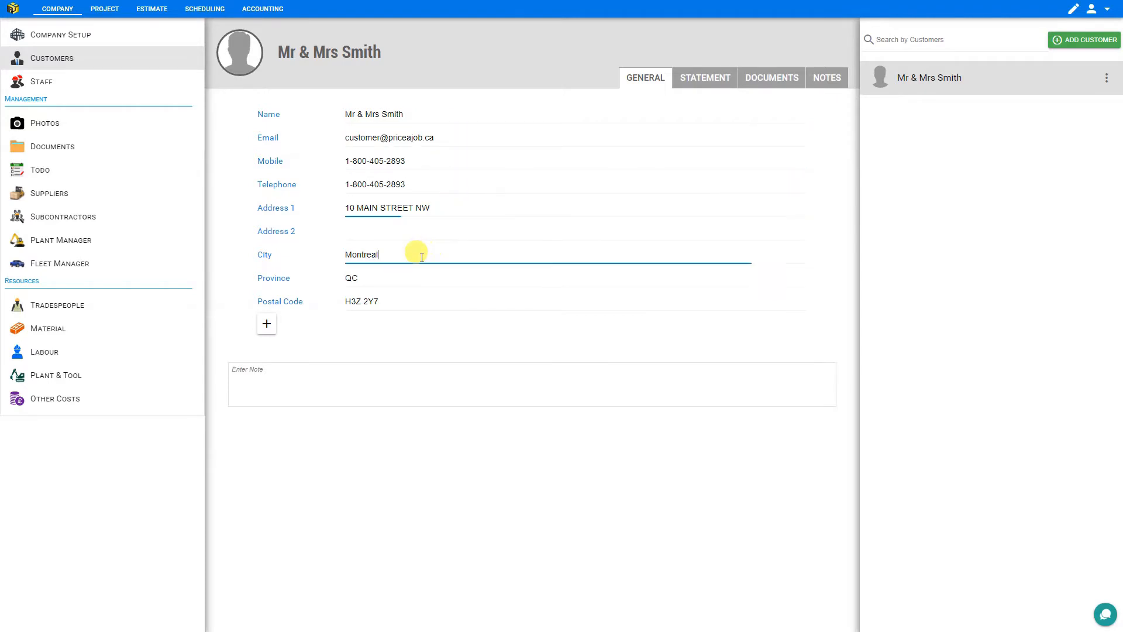
click(401, 298)
View the options for adding a custom field to the customer, close them, and check the note area
click(266, 325)
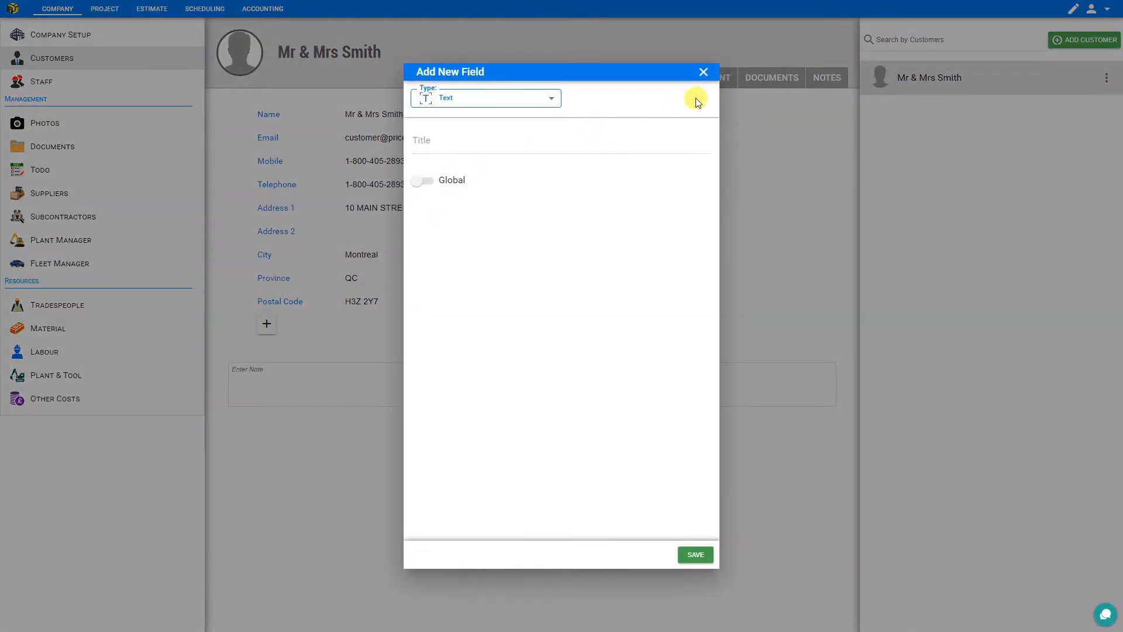
click(703, 73)
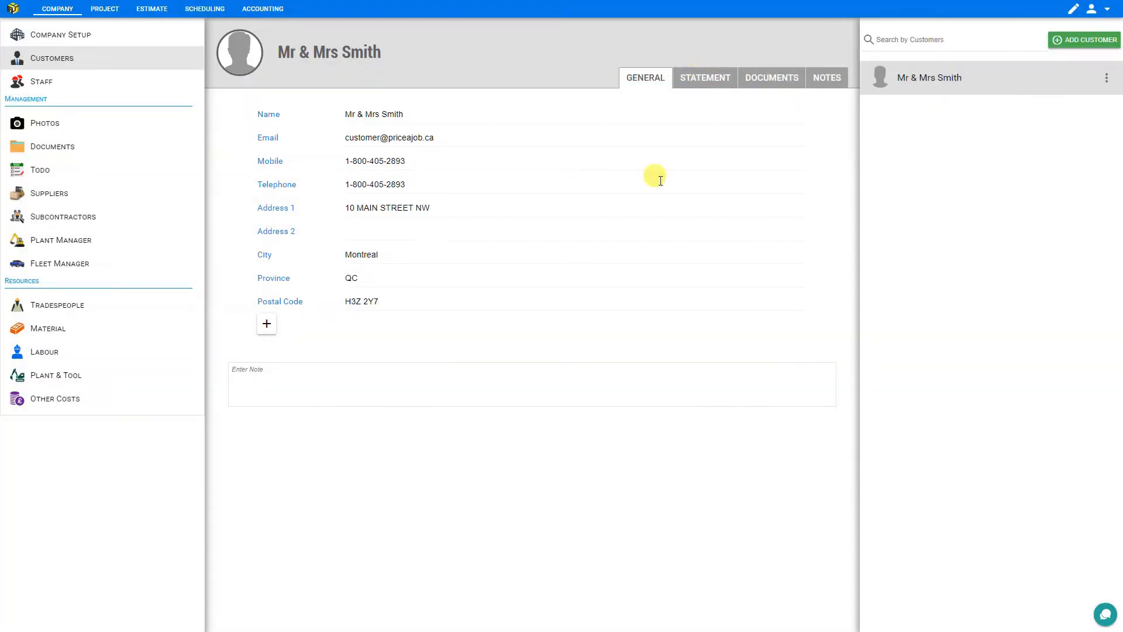
click(270, 383)
Look through the customer's statement, documents and notes, and return to the general details to view the picture options
click(704, 79)
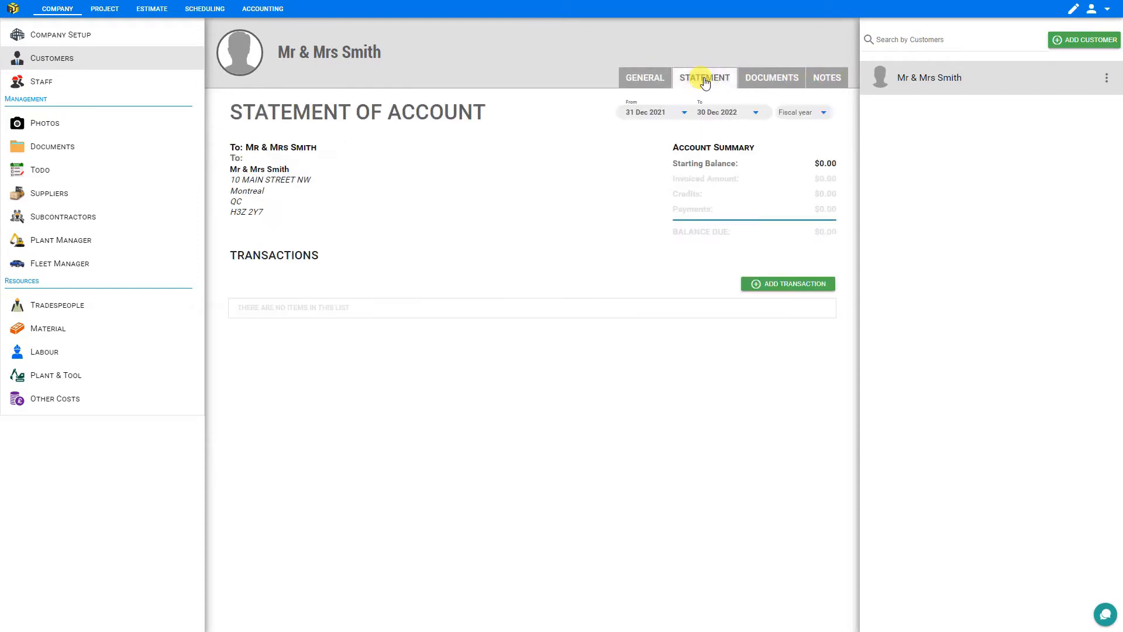
click(764, 80)
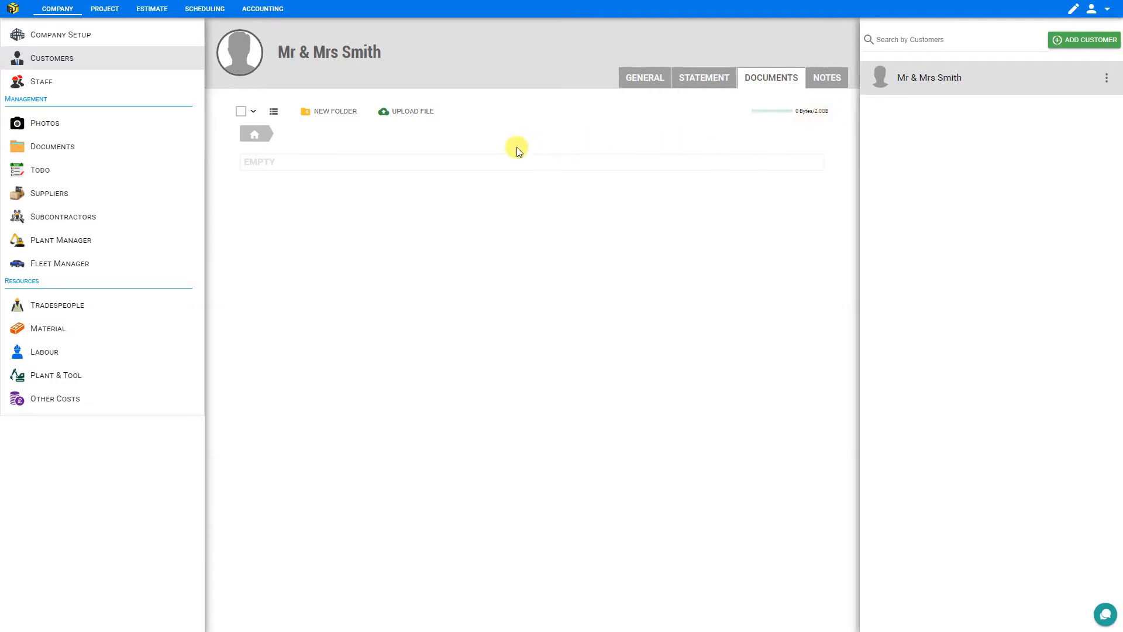
click(833, 79)
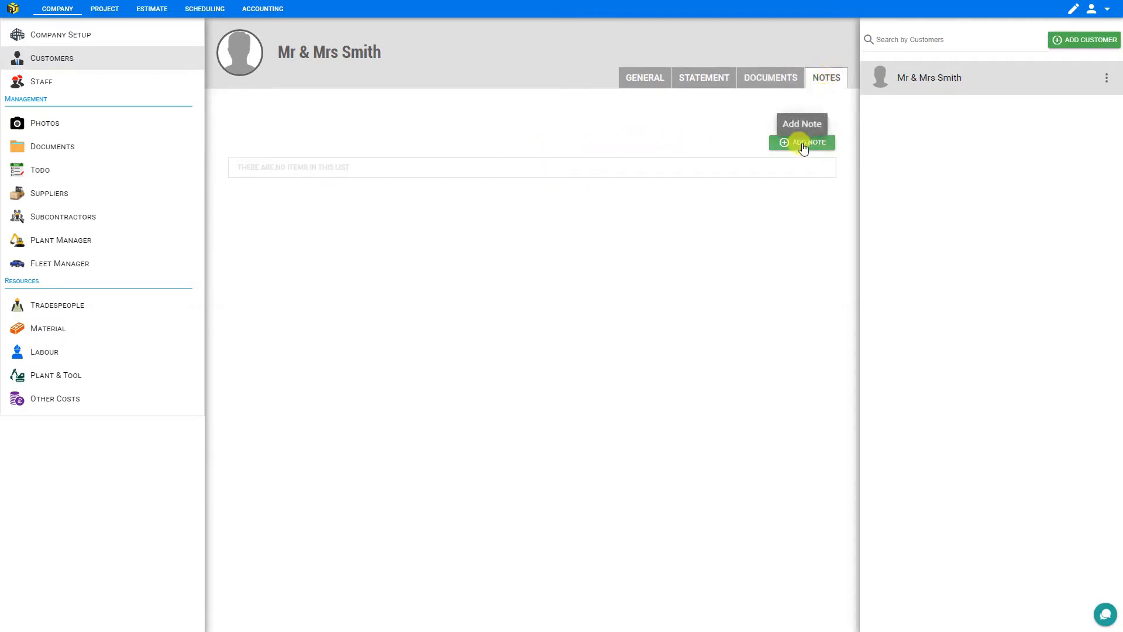
click(648, 82)
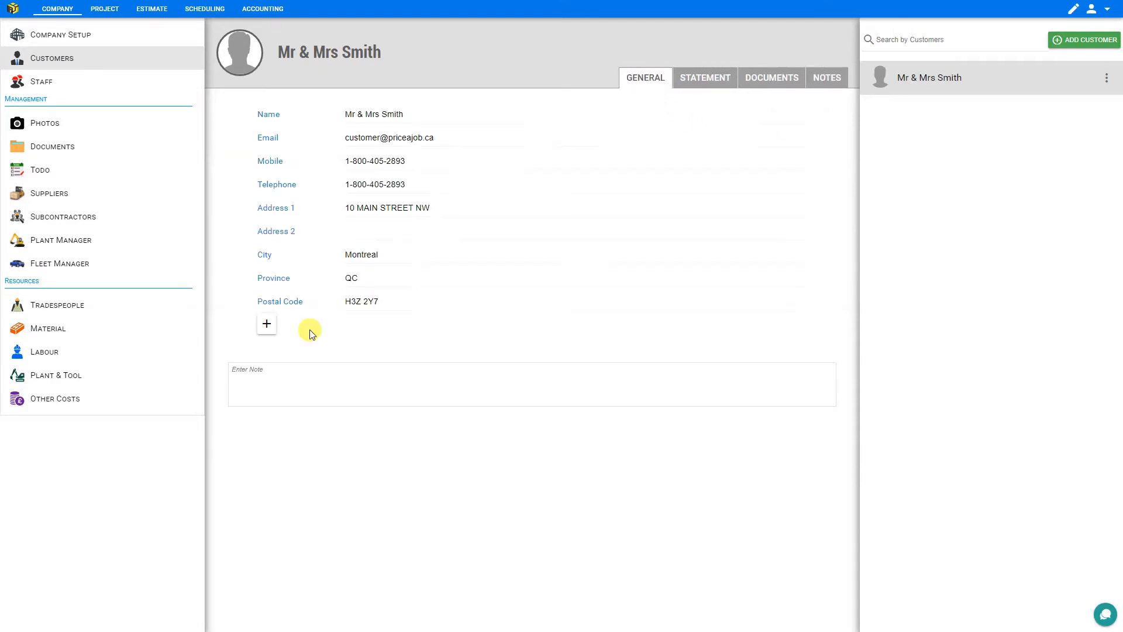
mouse_move(241, 55)
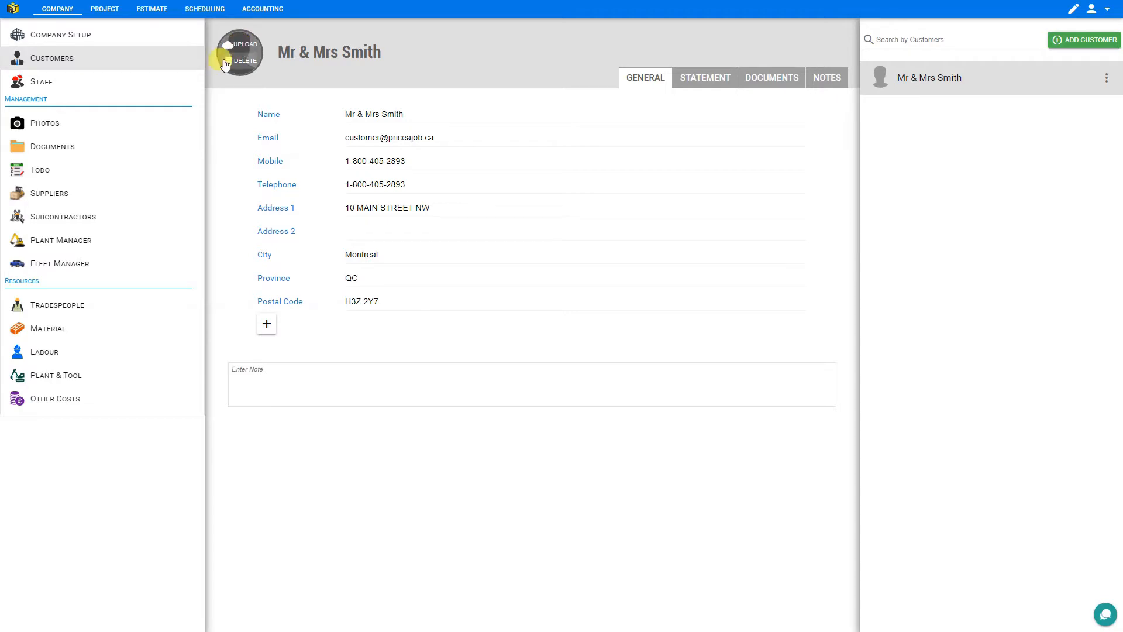
Add a new staff member to the company, entering the person's first name as the title
click(40, 88)
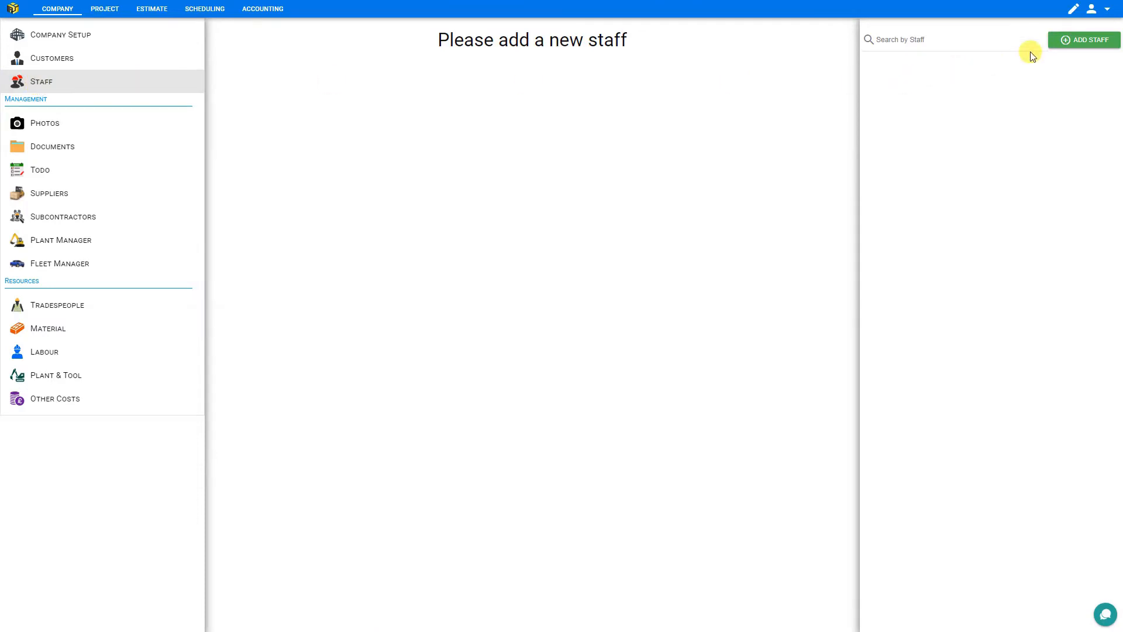
click(1063, 44)
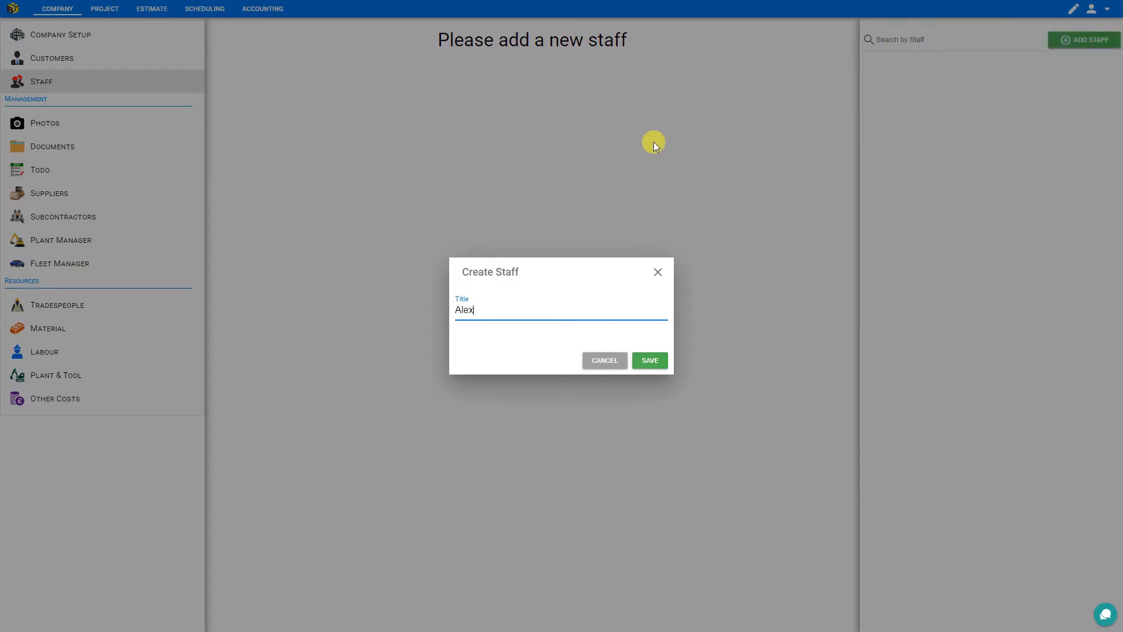
key(Return)
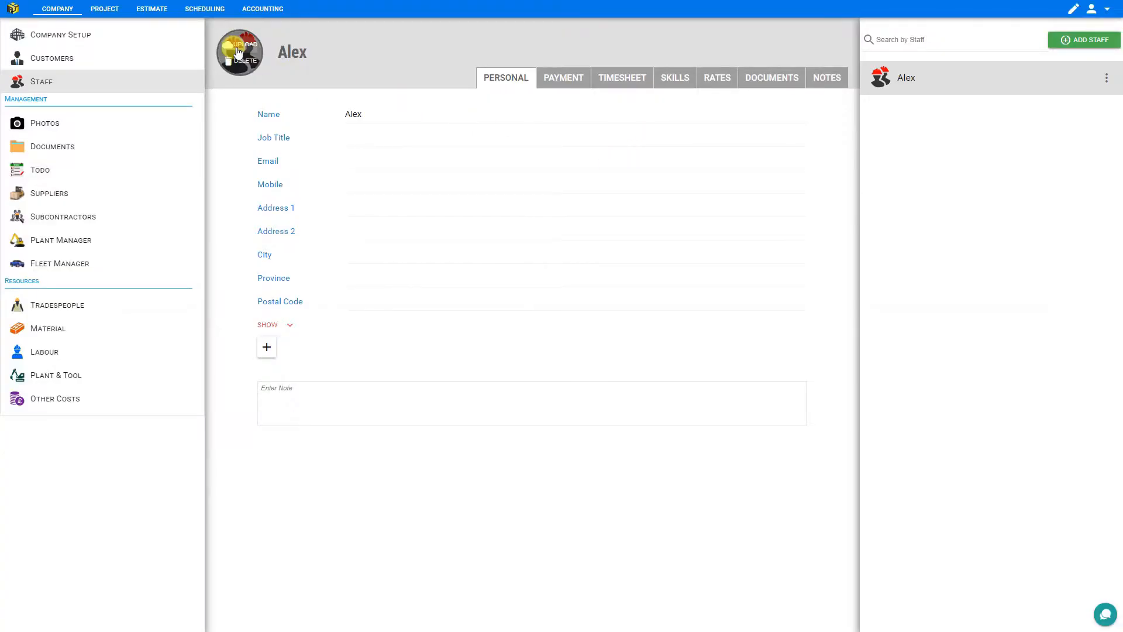
Go through the new staff member's name, job title, email and mobile fields
click(376, 113)
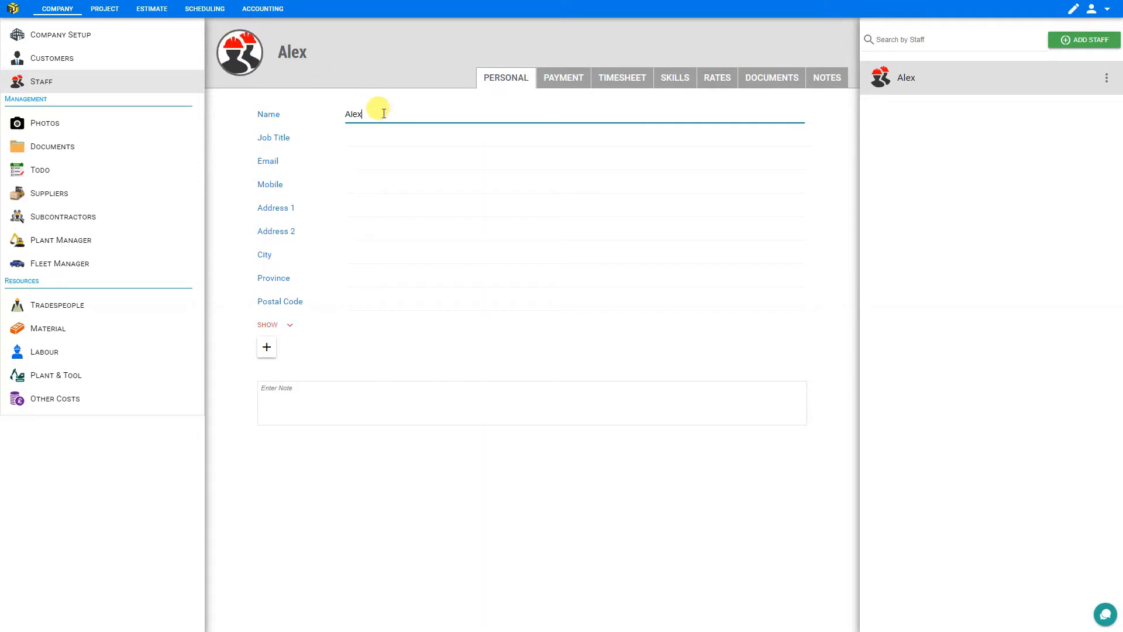
click(373, 142)
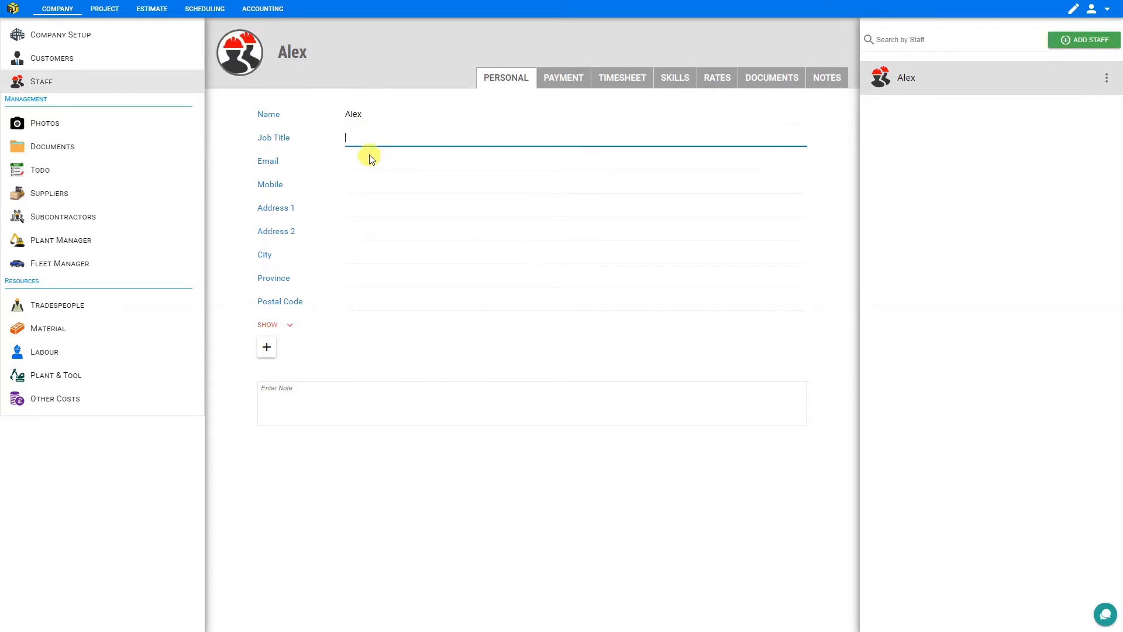
click(370, 157)
click(363, 183)
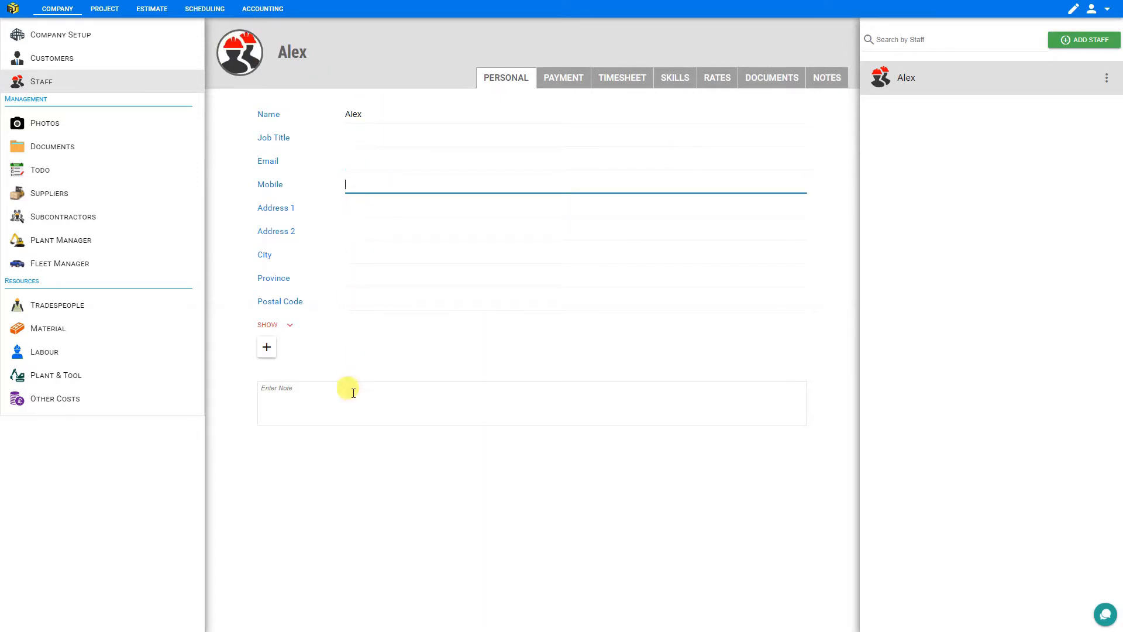
click(356, 370)
Show the staff member's additional personal fields and view the employment status options
click(289, 326)
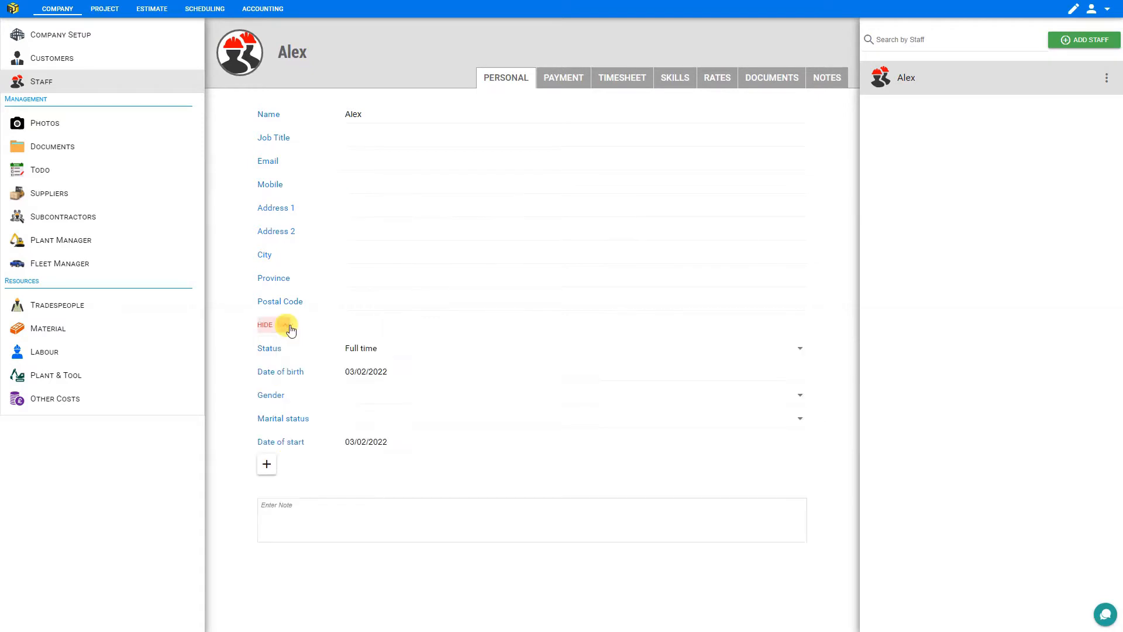
click(389, 349)
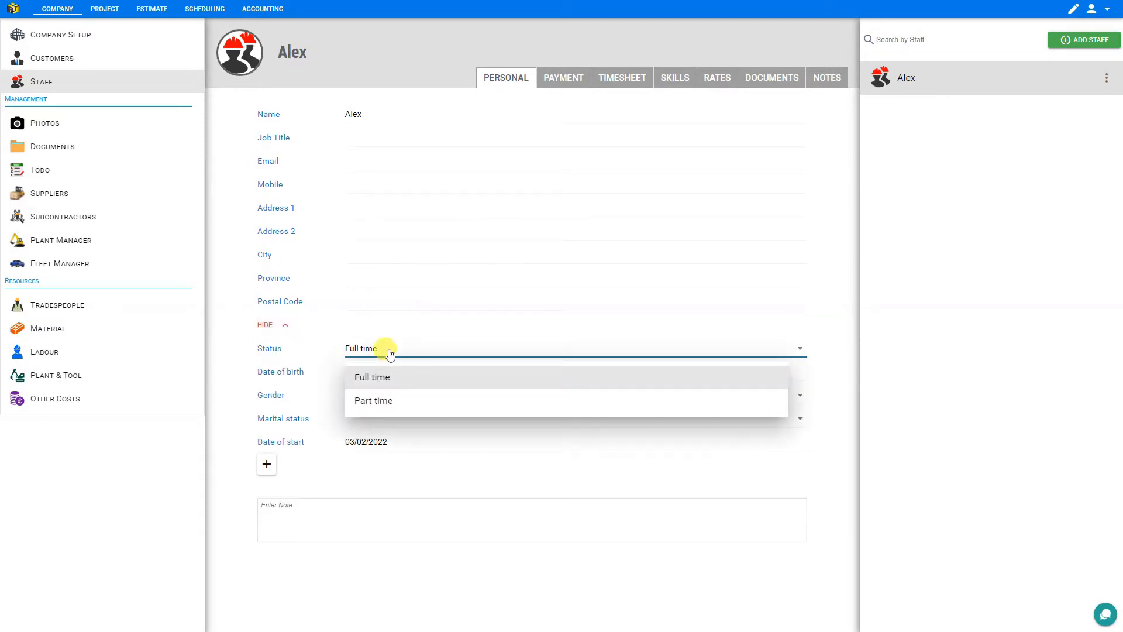
click(389, 353)
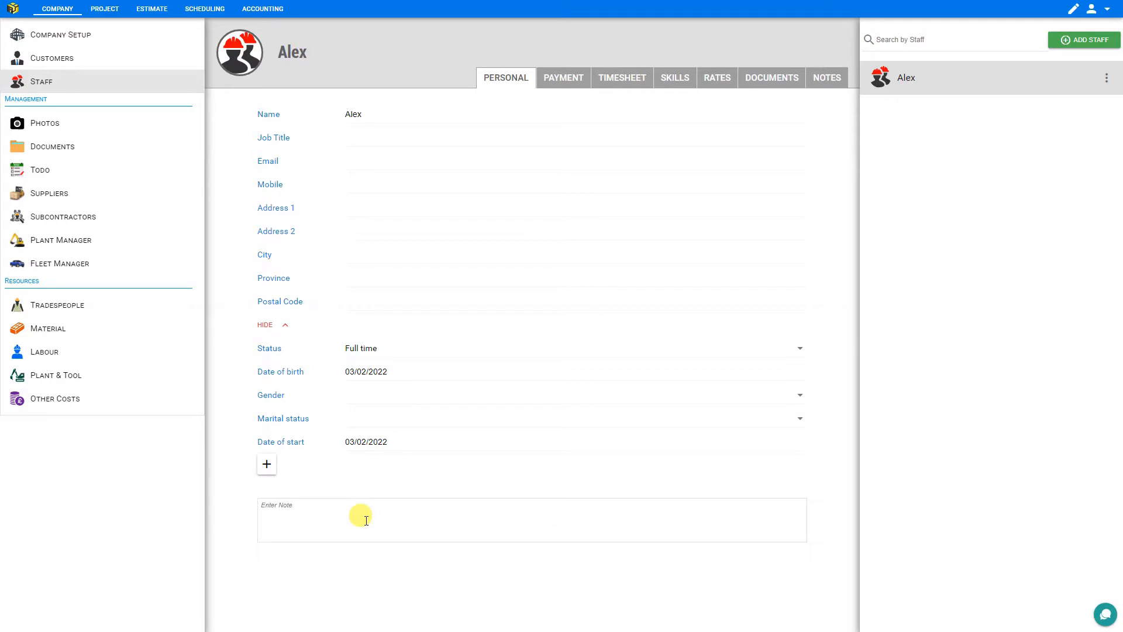
Look through the staff member's payment, timesheet, skills, rates, documents and notes sections
click(561, 82)
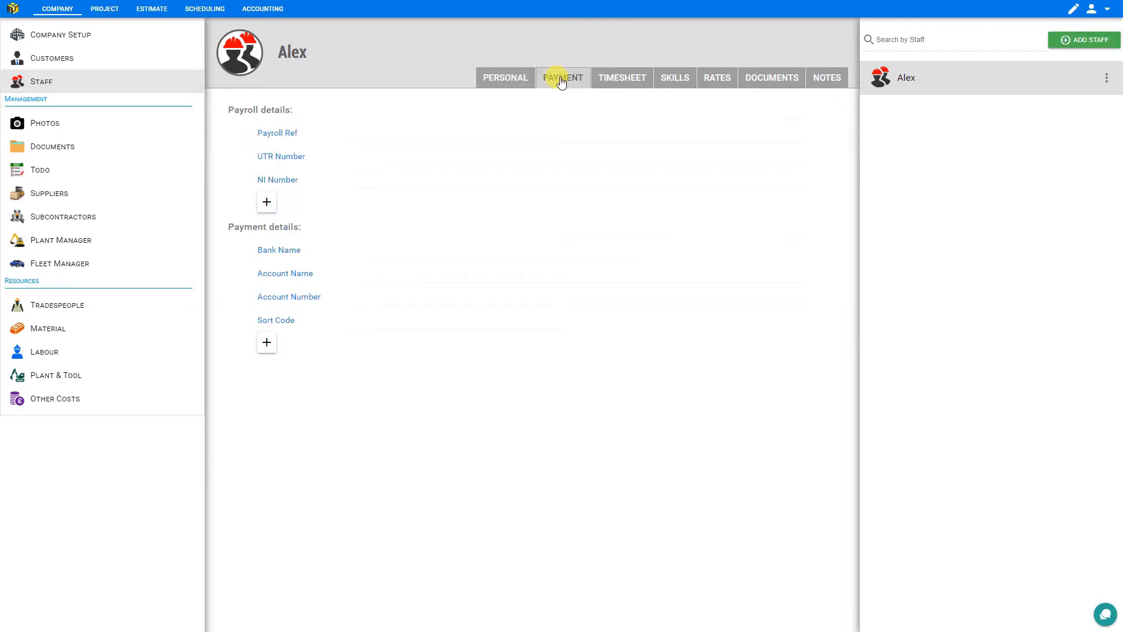
click(619, 83)
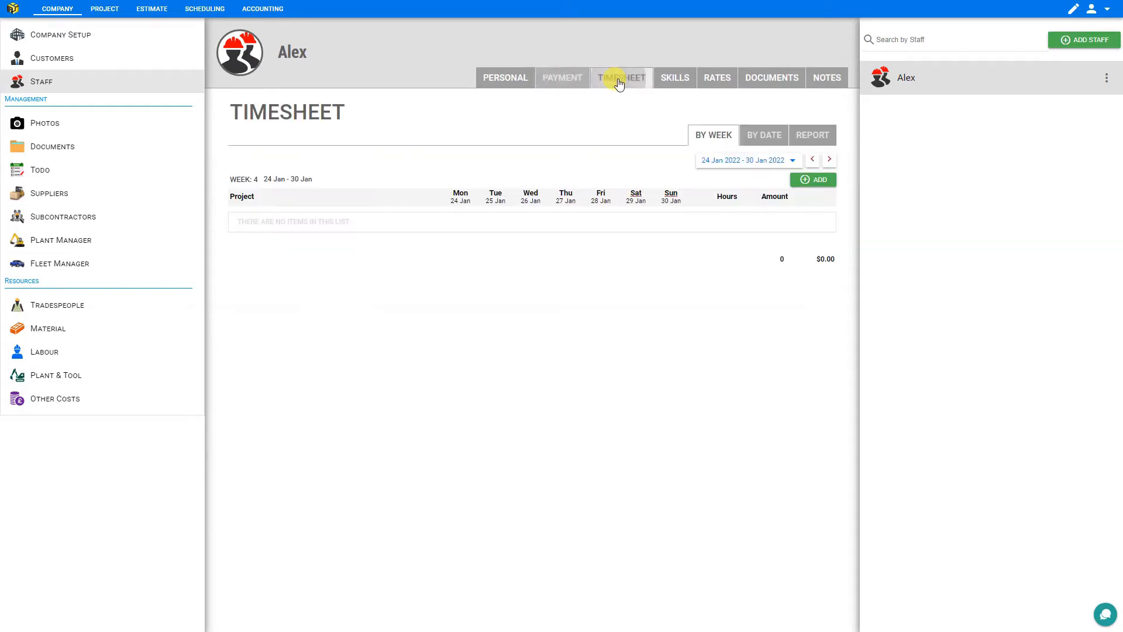
click(684, 81)
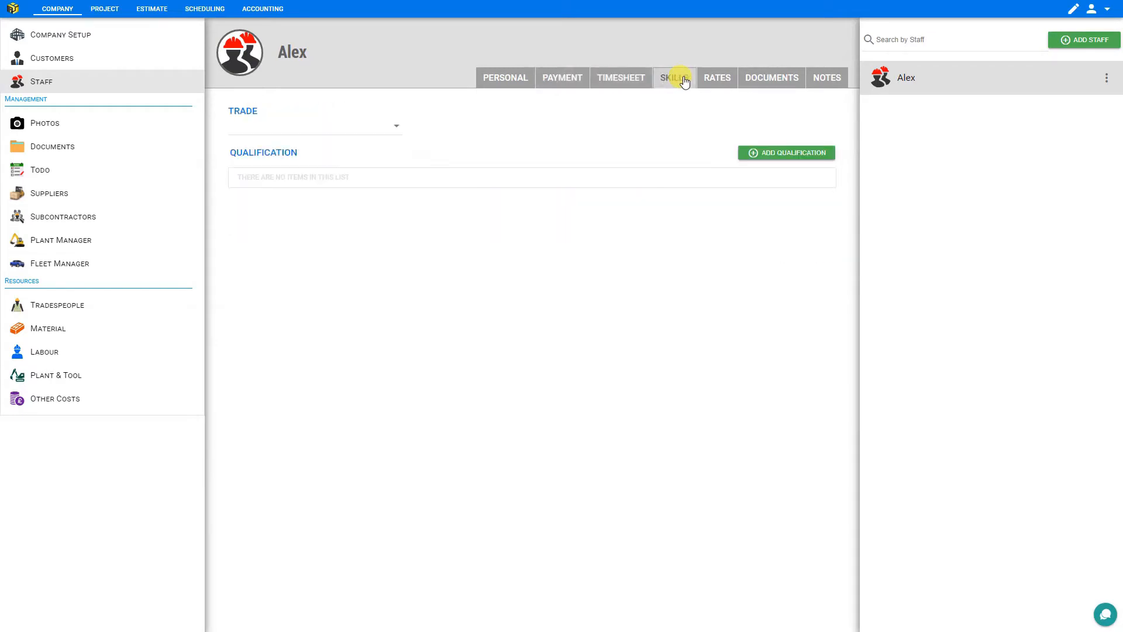
click(717, 79)
click(768, 83)
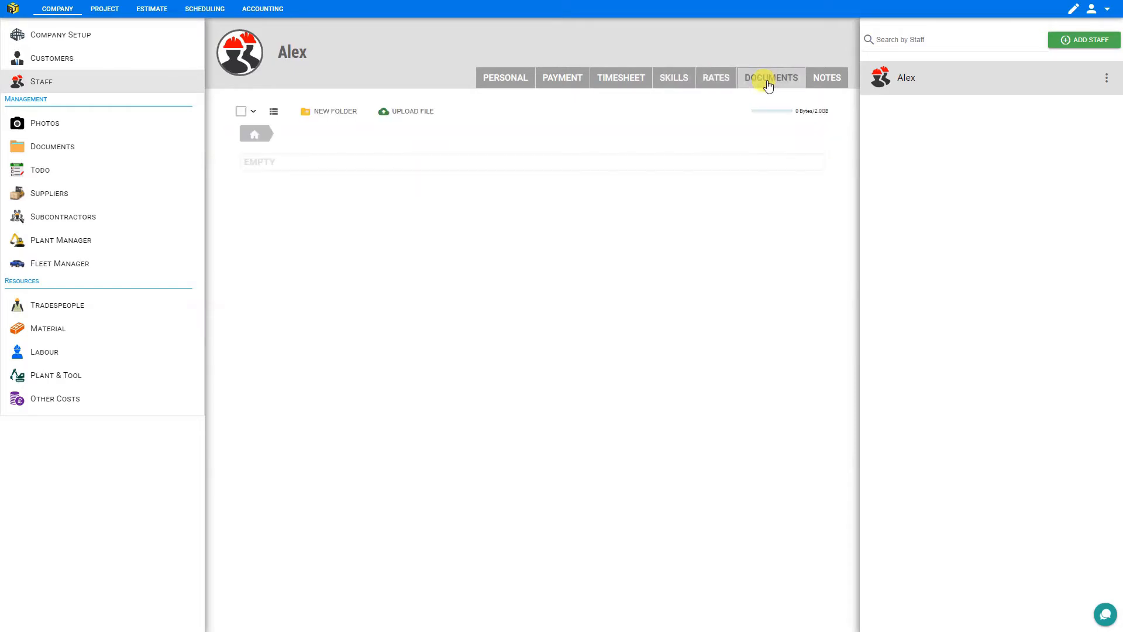
click(830, 80)
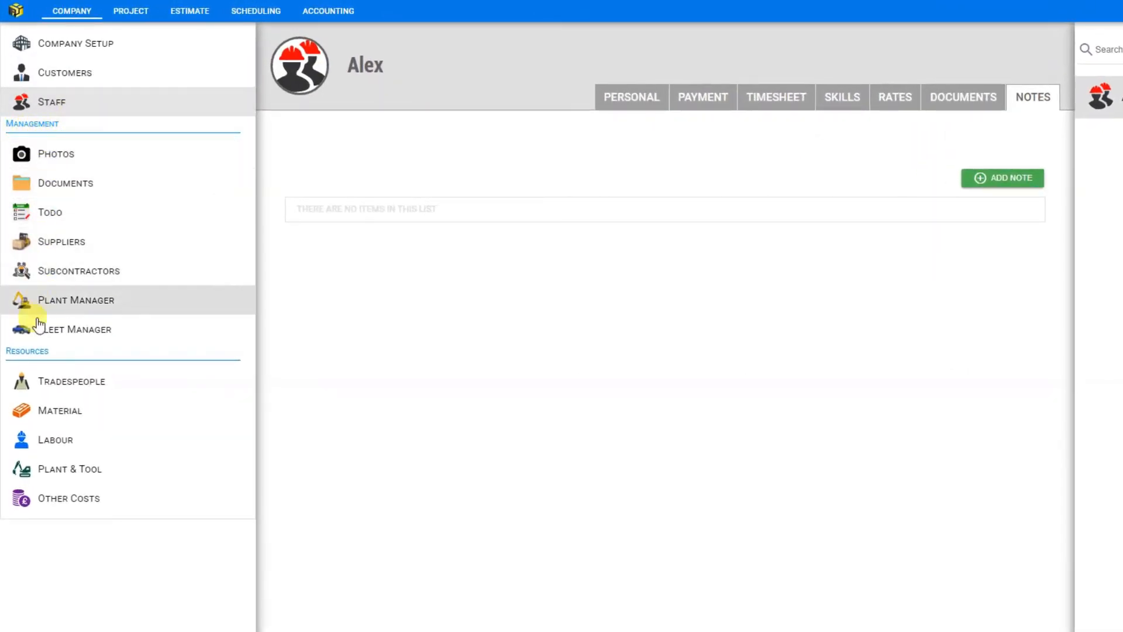
View the company's photo storage and document storage areas
click(59, 153)
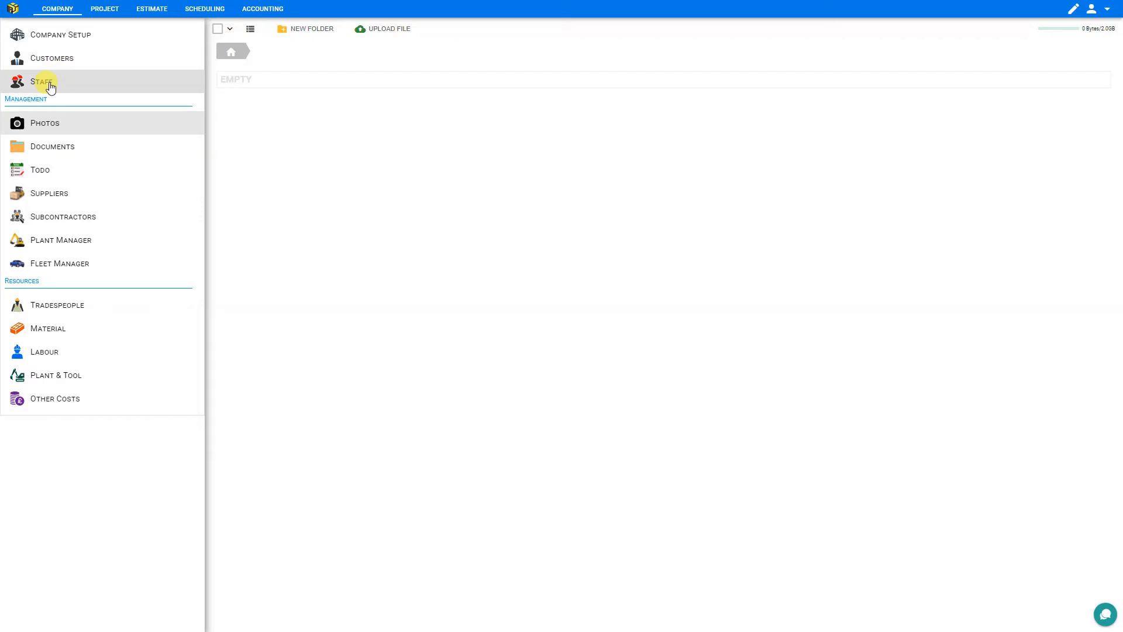
click(56, 150)
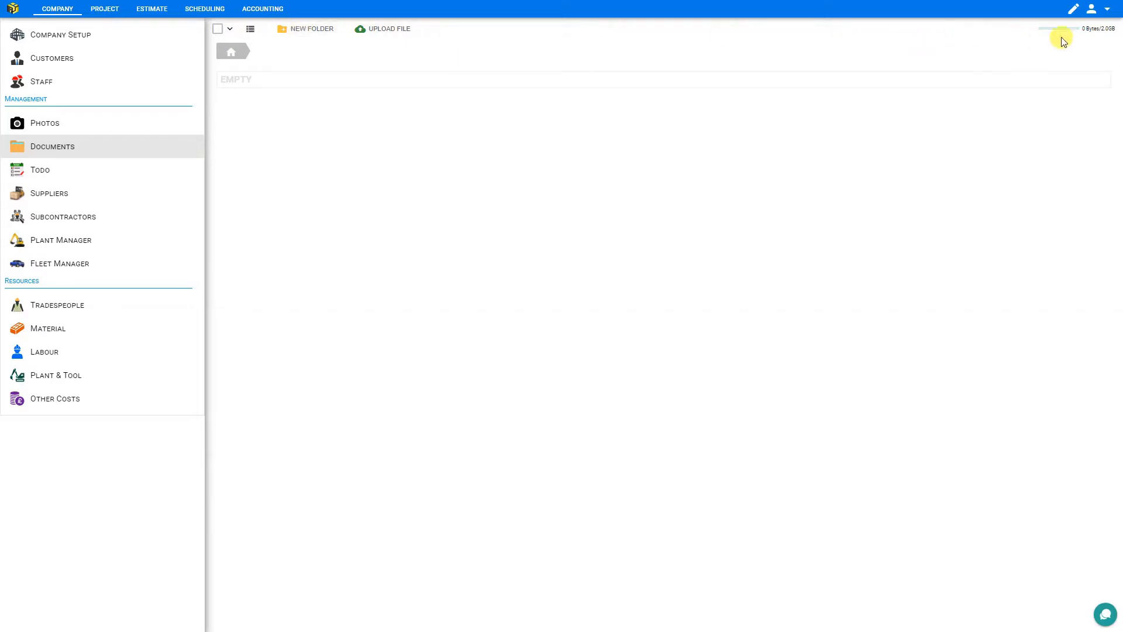
Create the to-do lists Maintenance and Deadlines for the company and show the Maintenance list
click(41, 174)
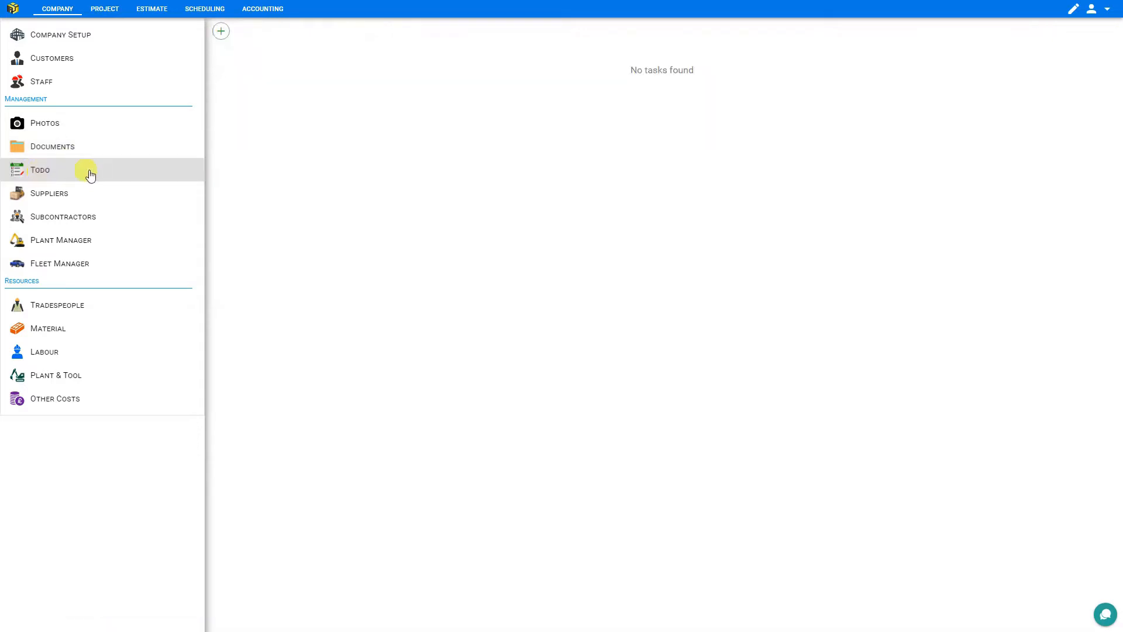
click(221, 32)
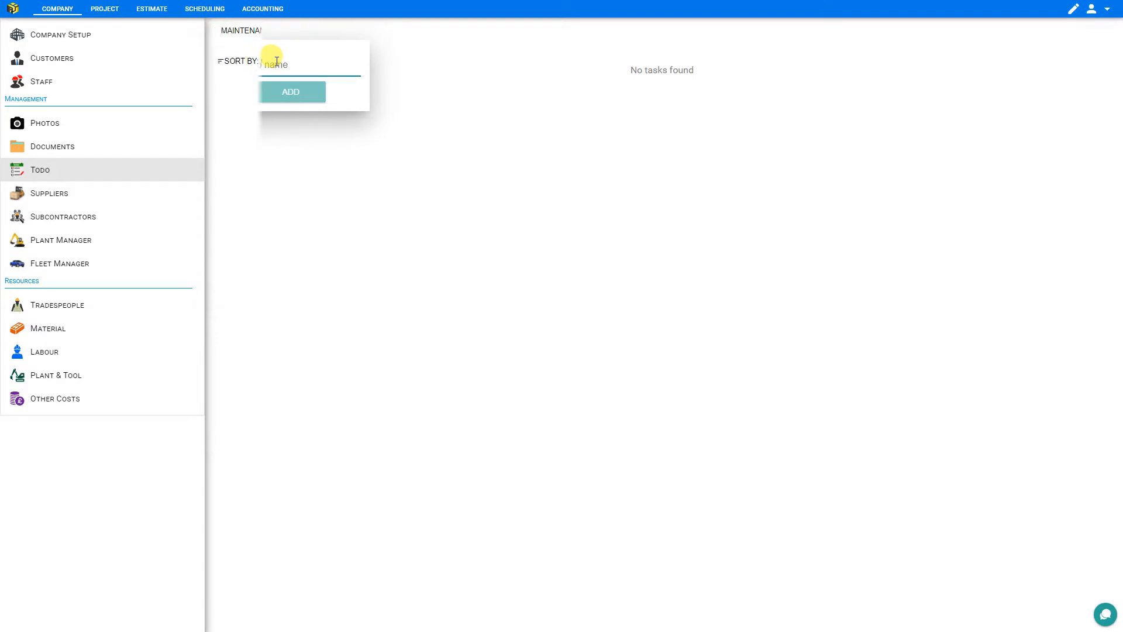
key(Return)
click(258, 31)
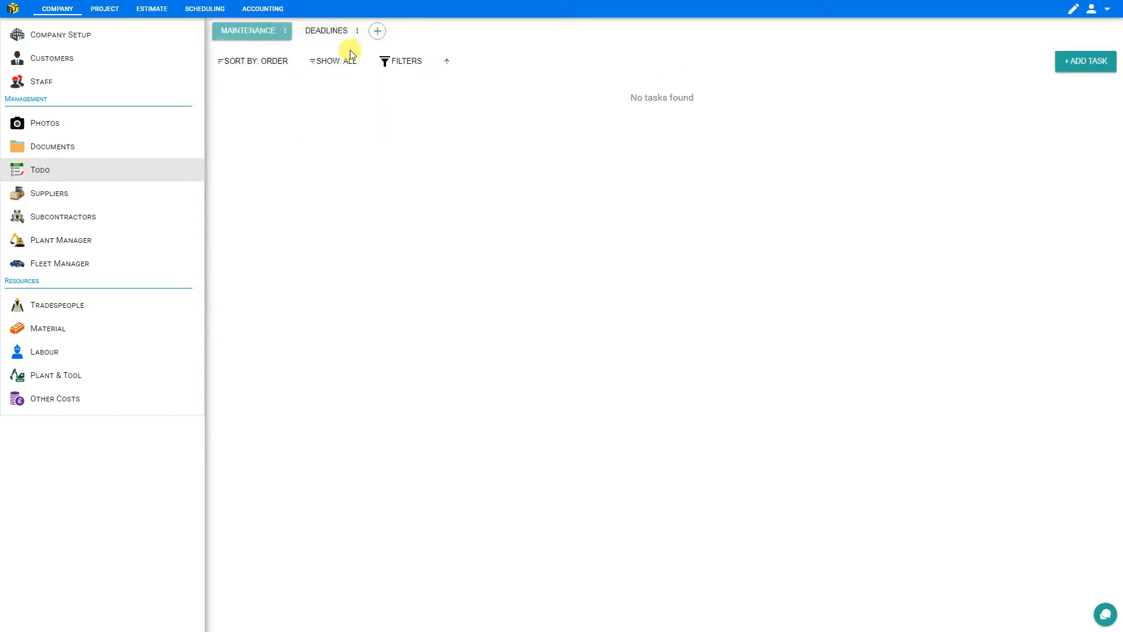
Add a task named Spring Cleaning to the Maintenance list and save it
click(1072, 66)
text(Spring Cleaning)
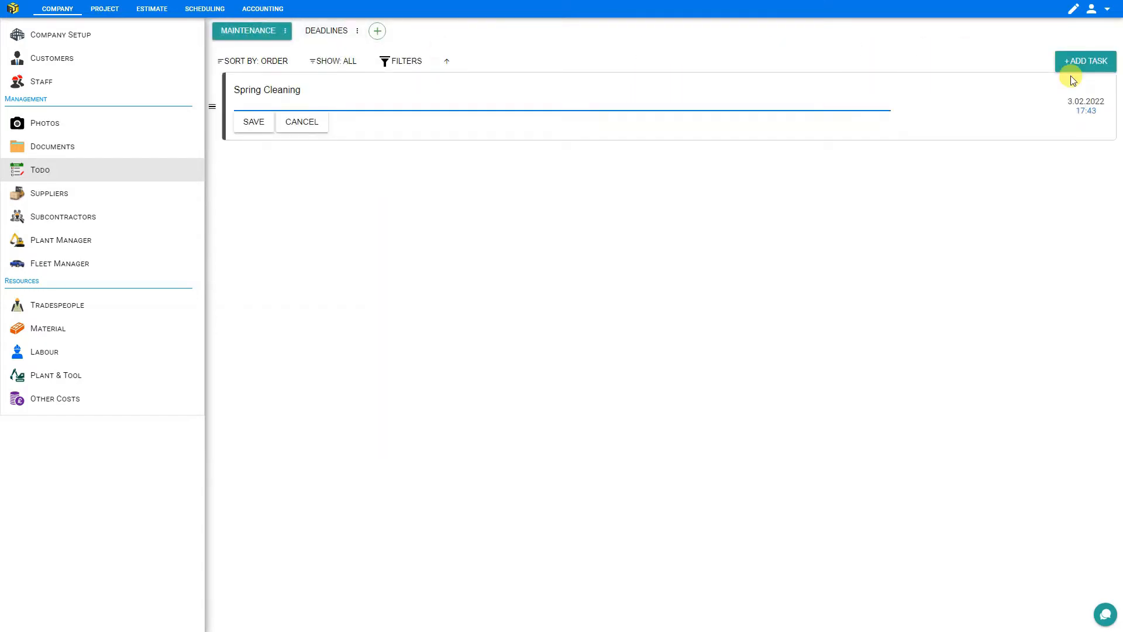
click(251, 122)
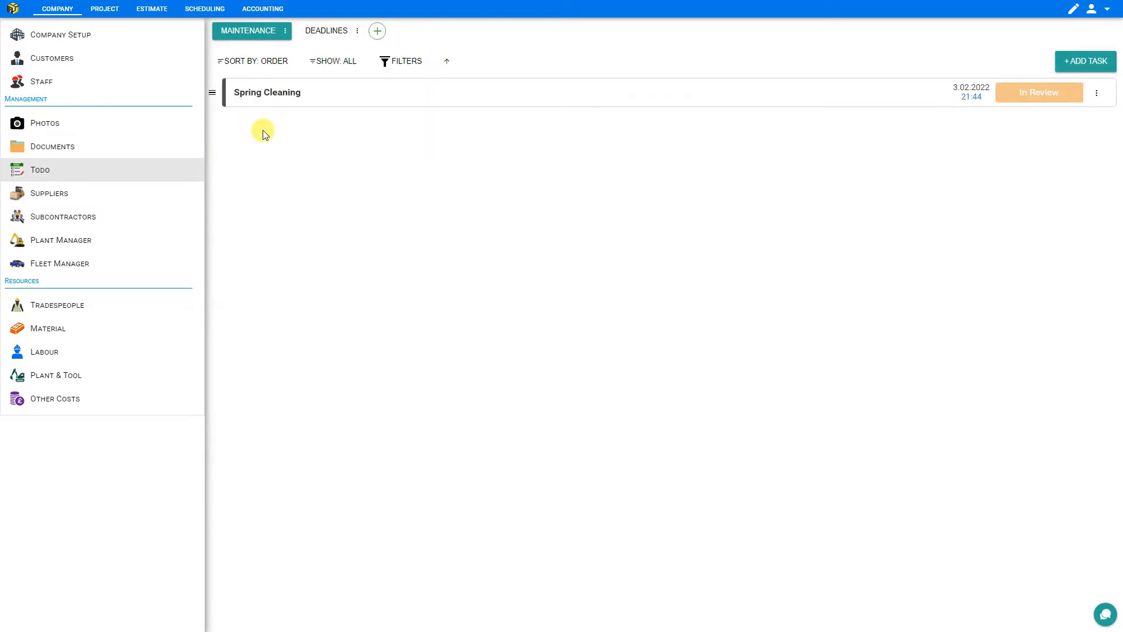
Set the Spring Cleaning task's status to In Progress and check the other status options
click(1029, 99)
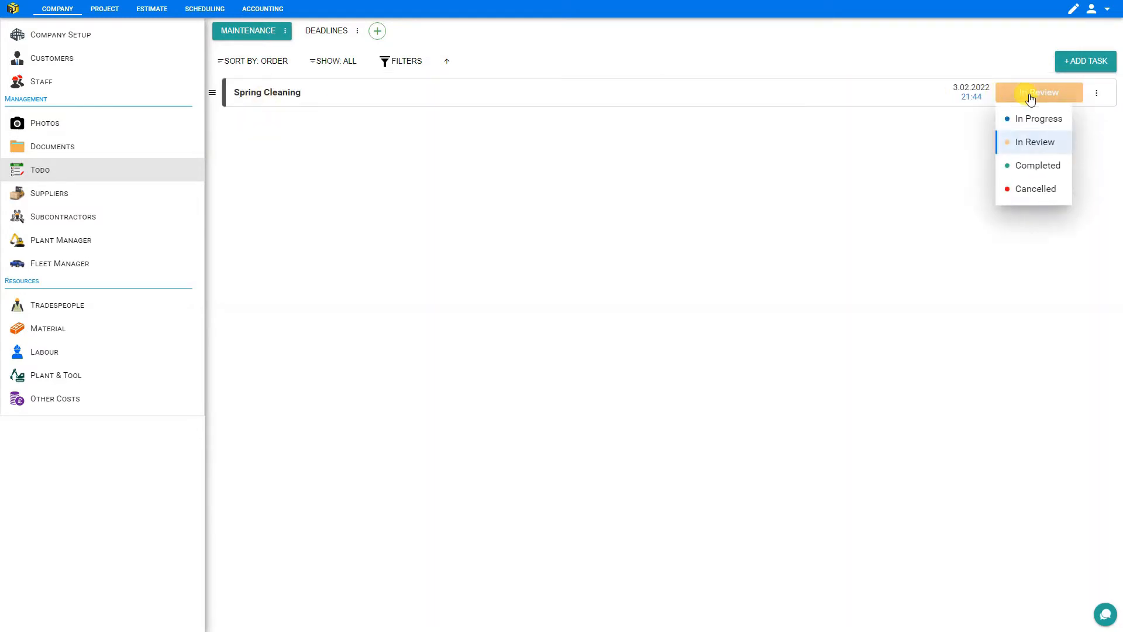
click(1036, 120)
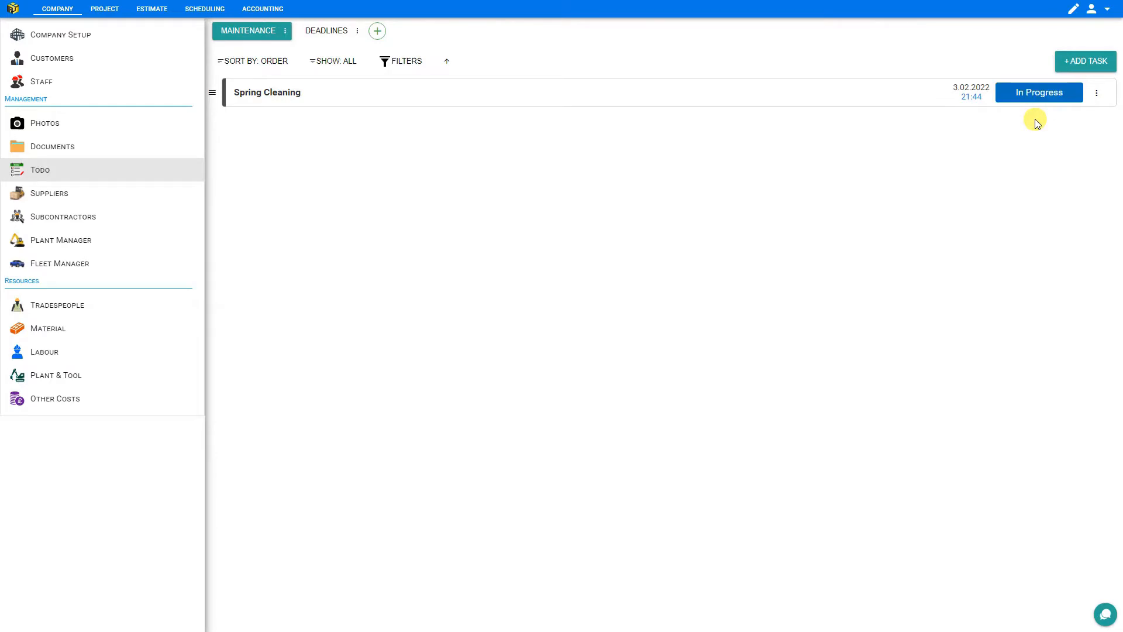
click(1039, 99)
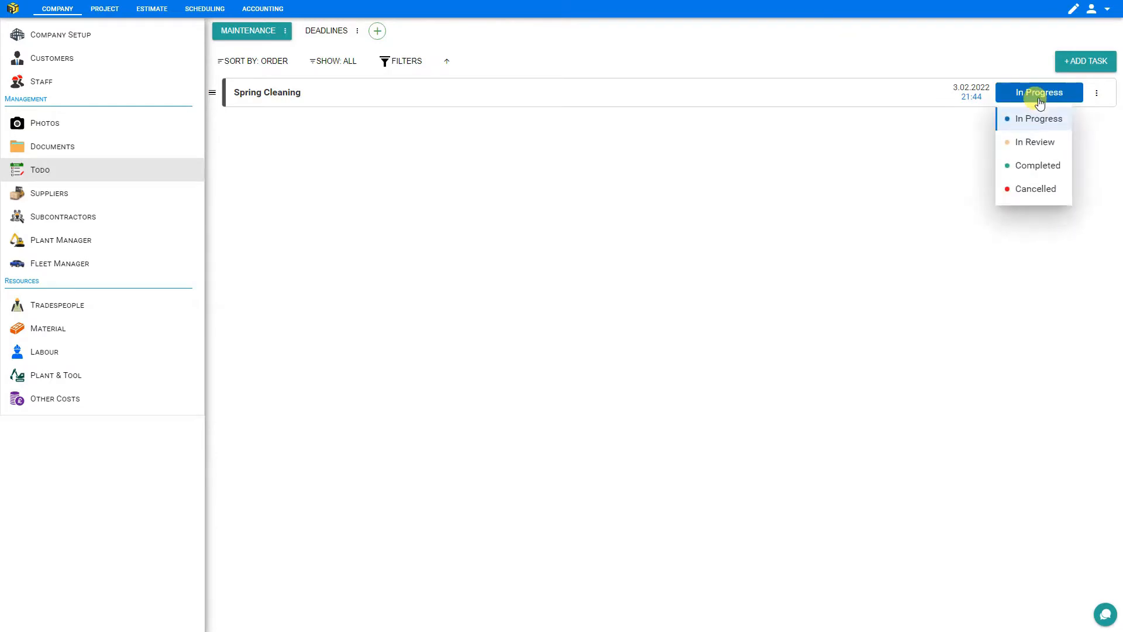
click(1035, 142)
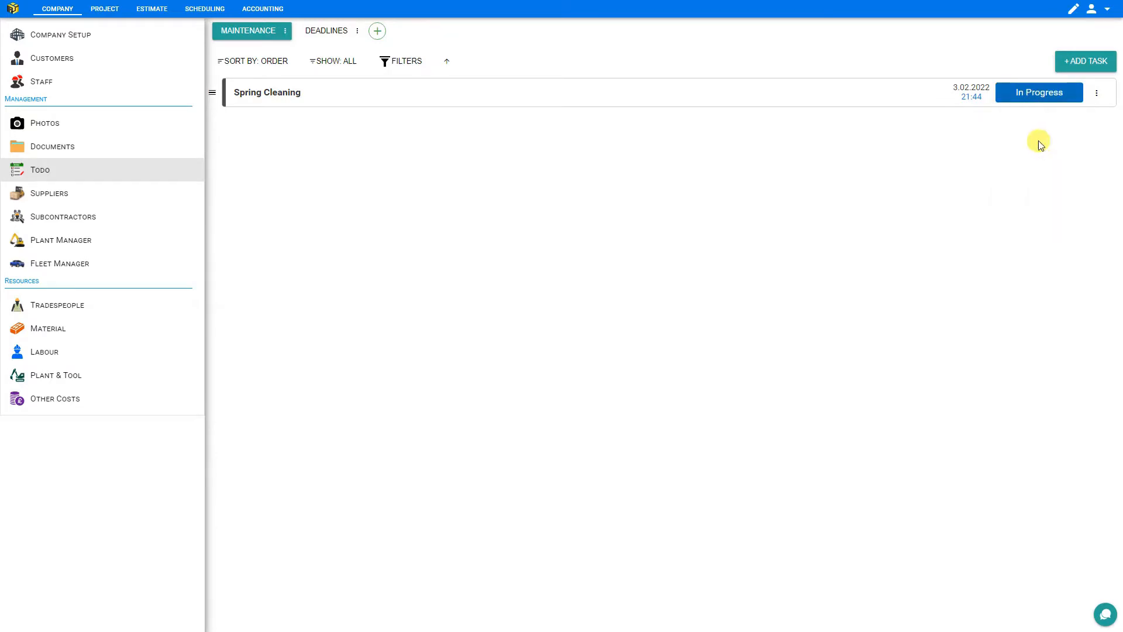
Add a new supplier titled A1 Equipment Rentals to the company
click(59, 197)
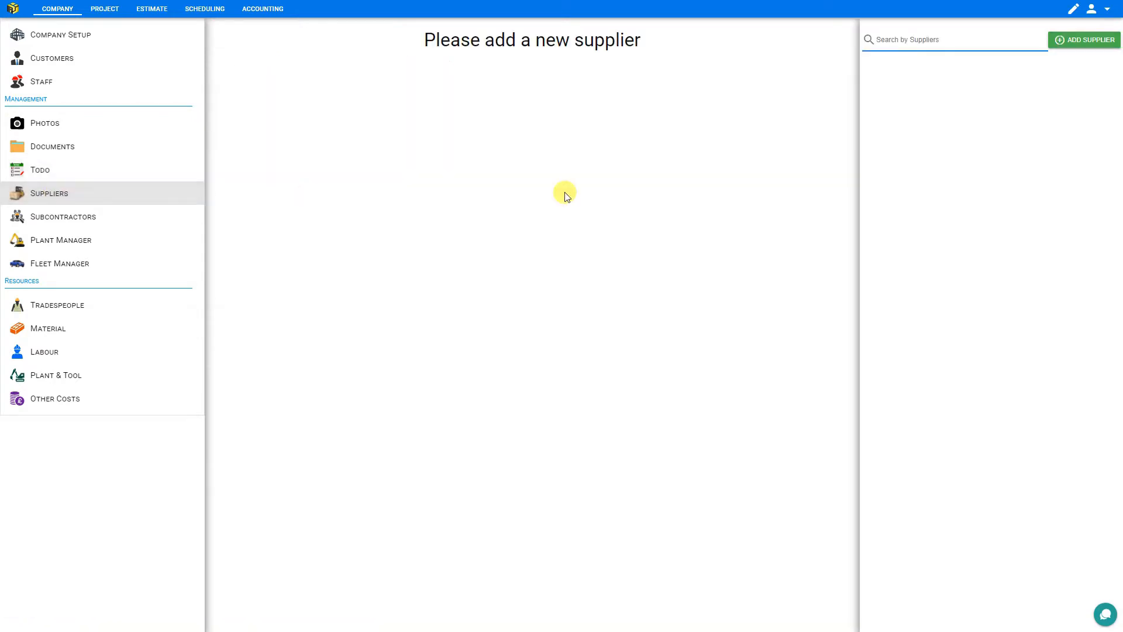
click(1076, 40)
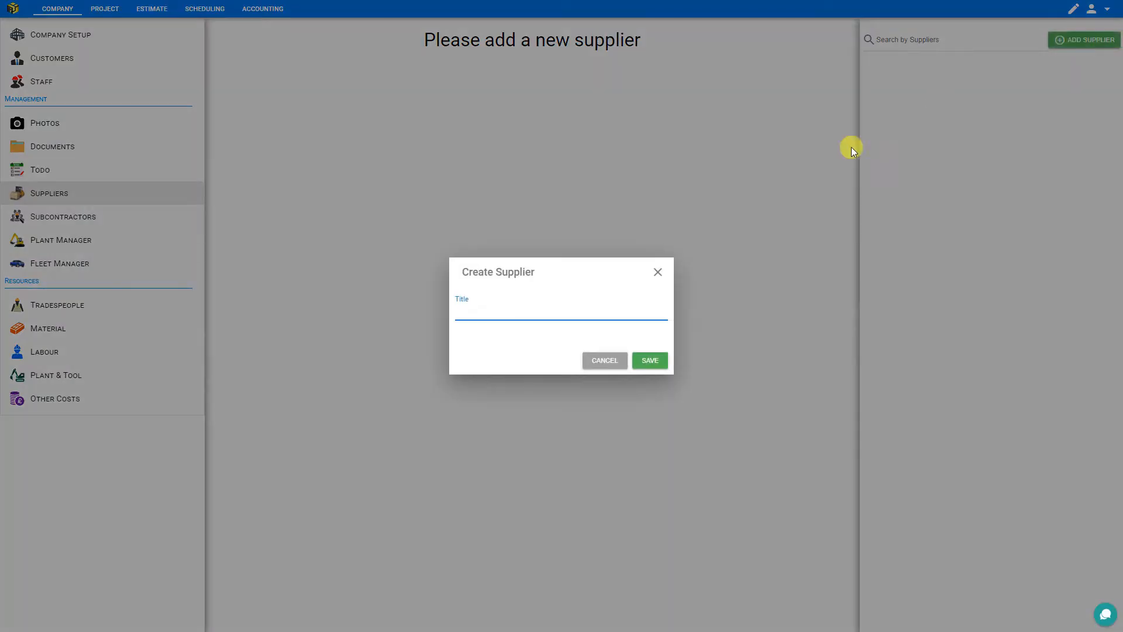
text(A1 Equipment Rentals)
key(Return)
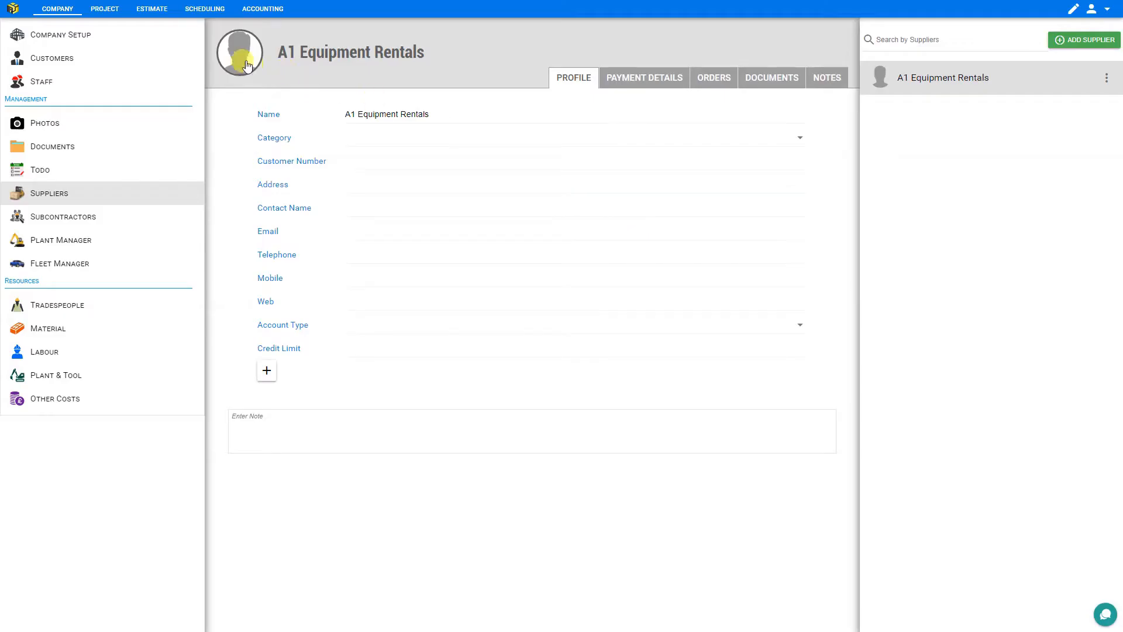
View the supplier's picture options and set its category to Tools & Equipment
mouse_move(247, 63)
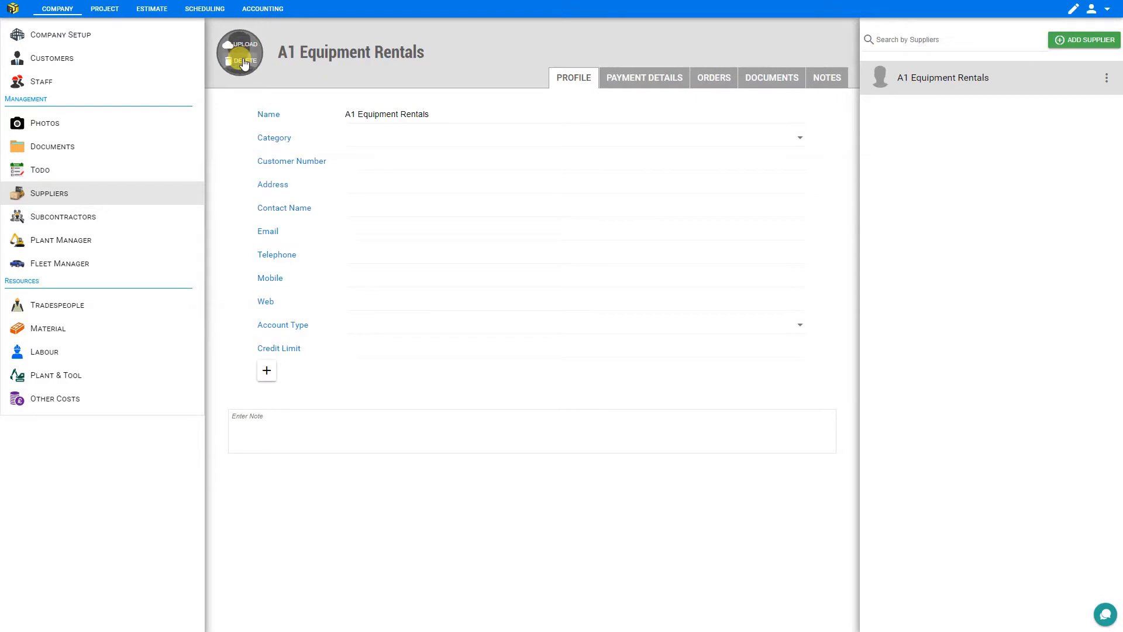
click(380, 138)
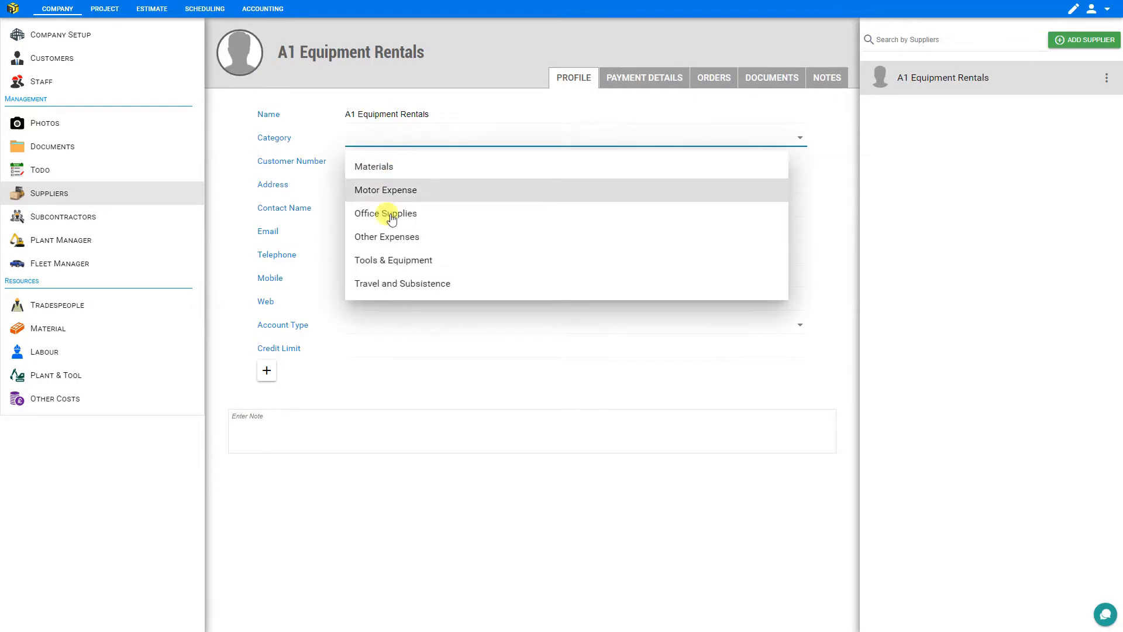
click(392, 259)
Go through the supplier's customer number, address, account type, credit limit and note fields
click(367, 159)
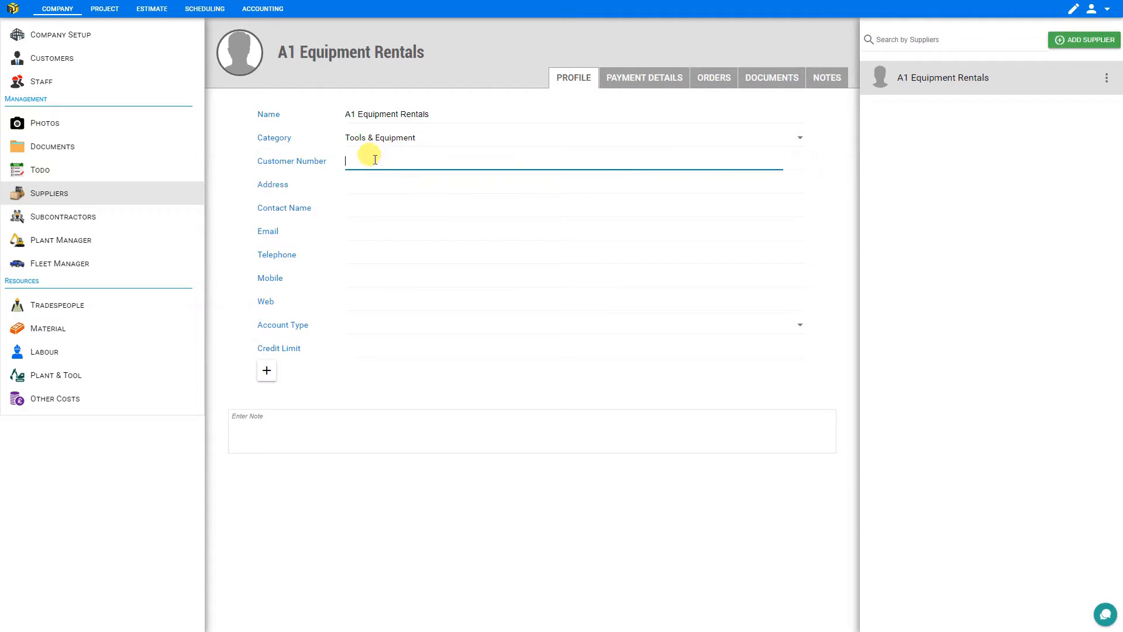
click(371, 183)
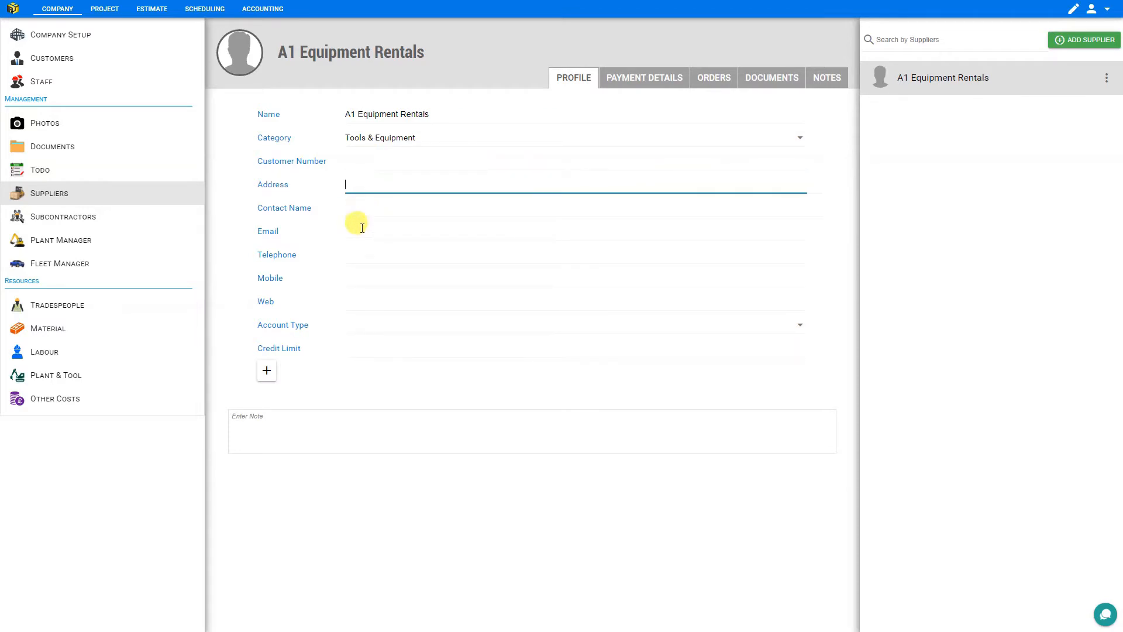
click(358, 318)
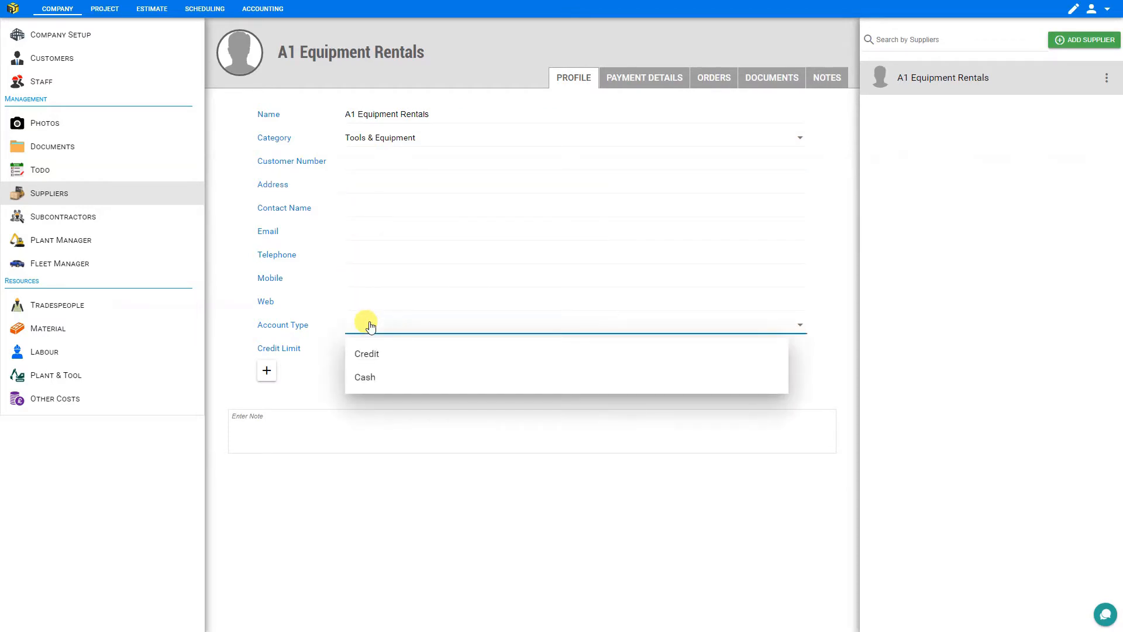
click(363, 350)
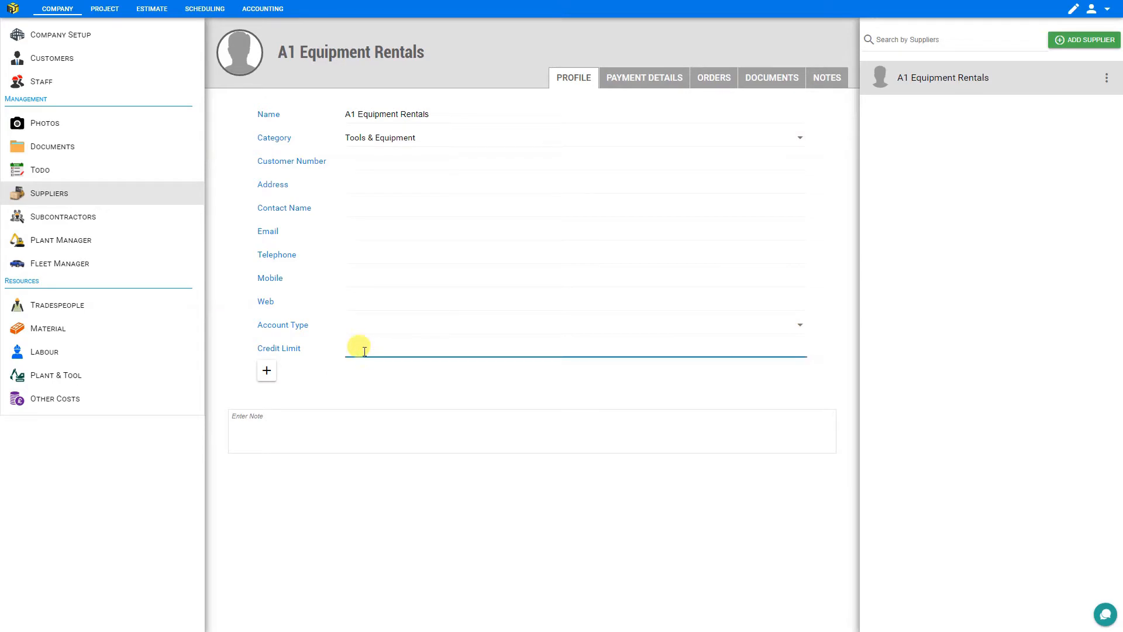
click(327, 430)
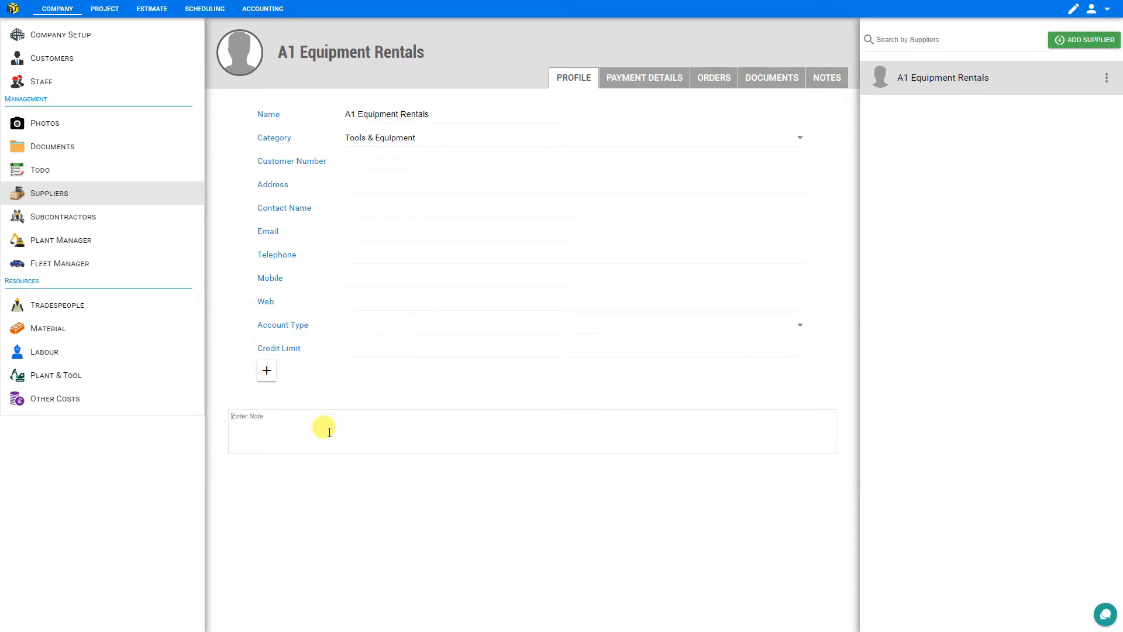
View the types available for a new custom field on the supplier and close the options without saving
click(266, 372)
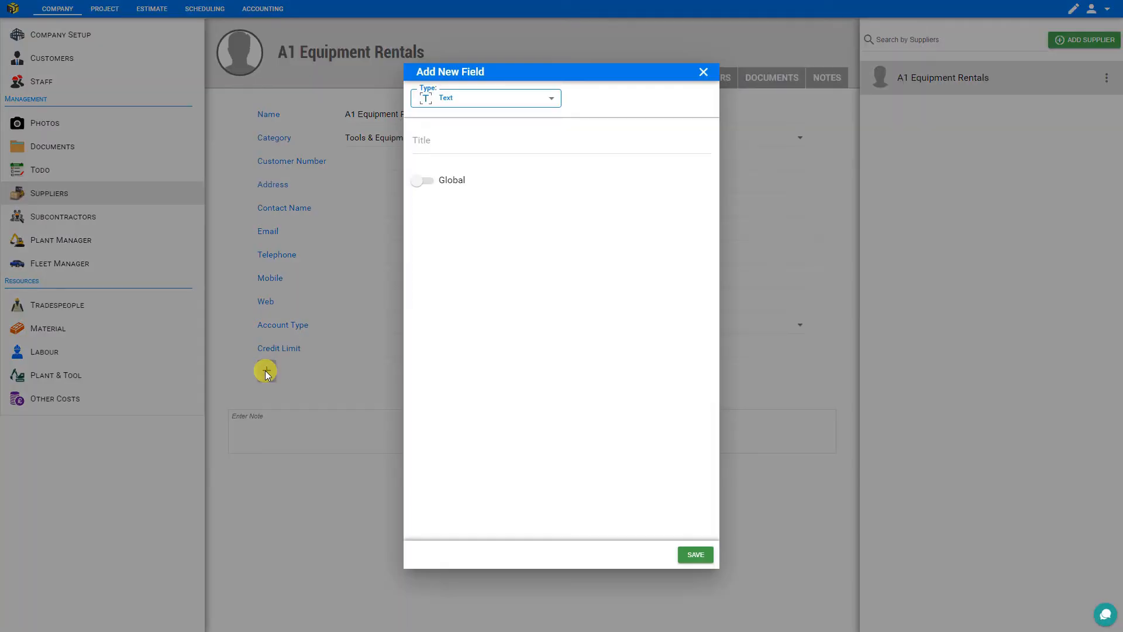
click(549, 100)
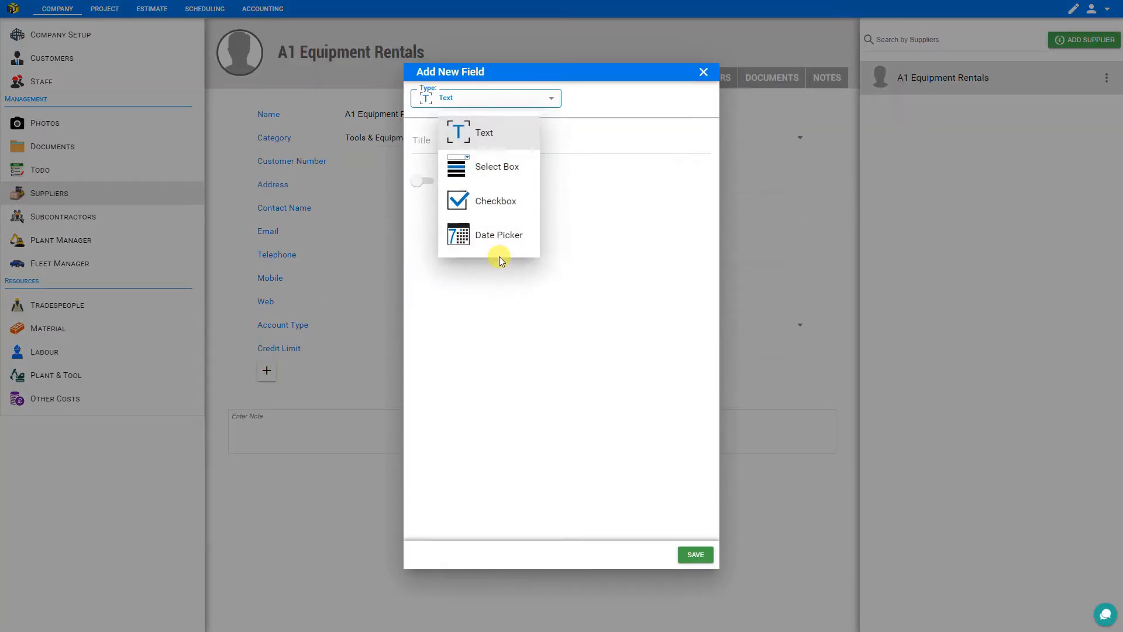
click(546, 101)
click(705, 74)
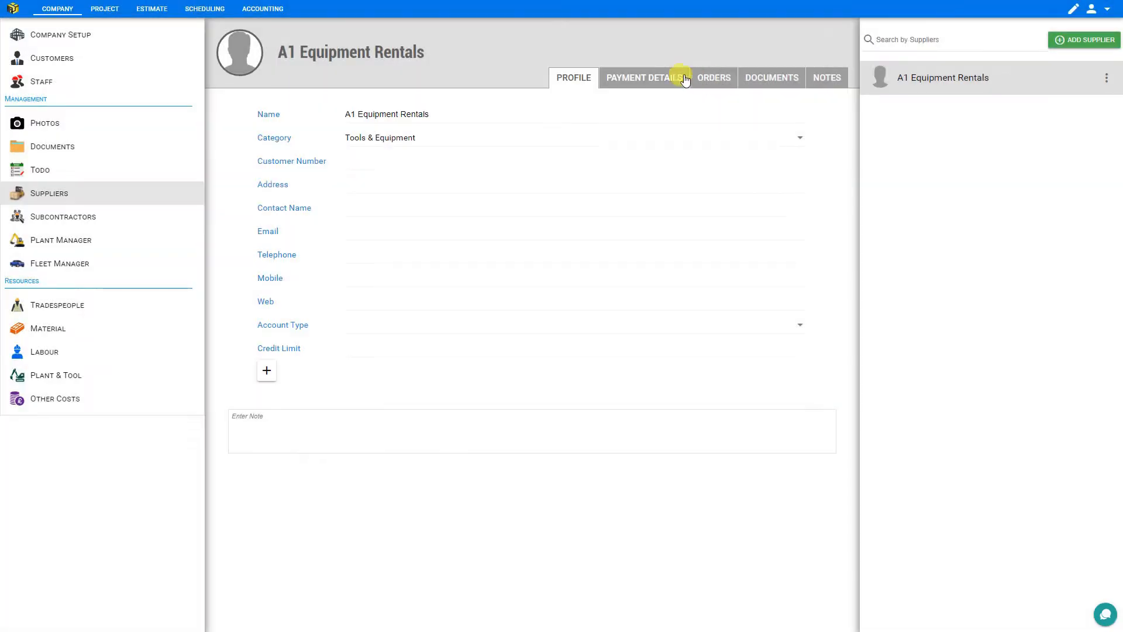
Look through the supplier's payment details, orders, documents and notes
click(629, 78)
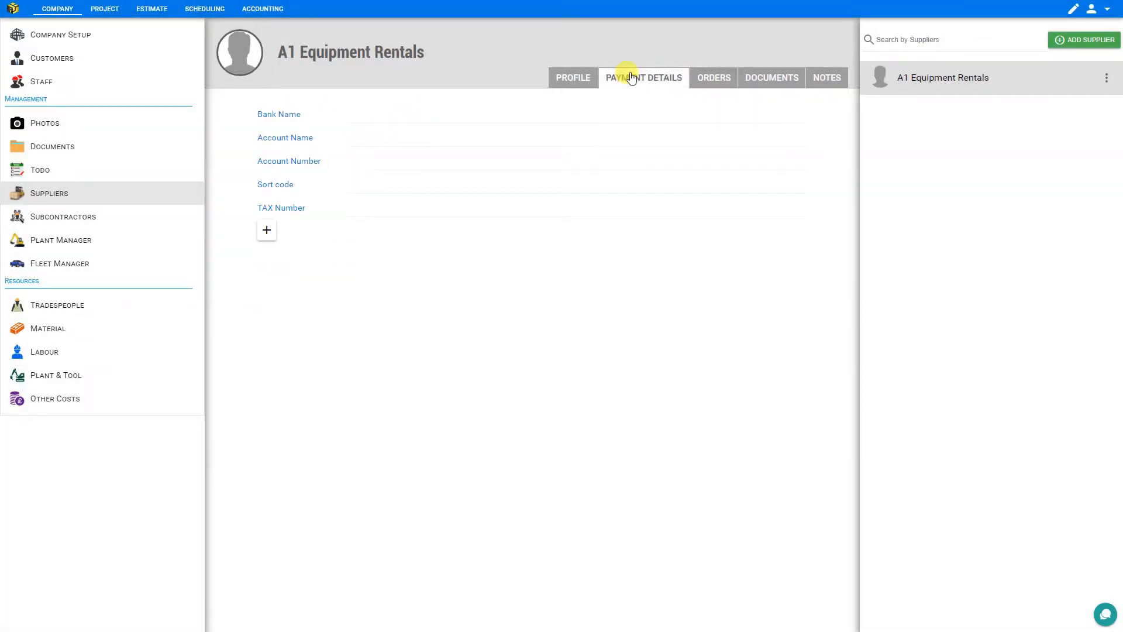
click(709, 80)
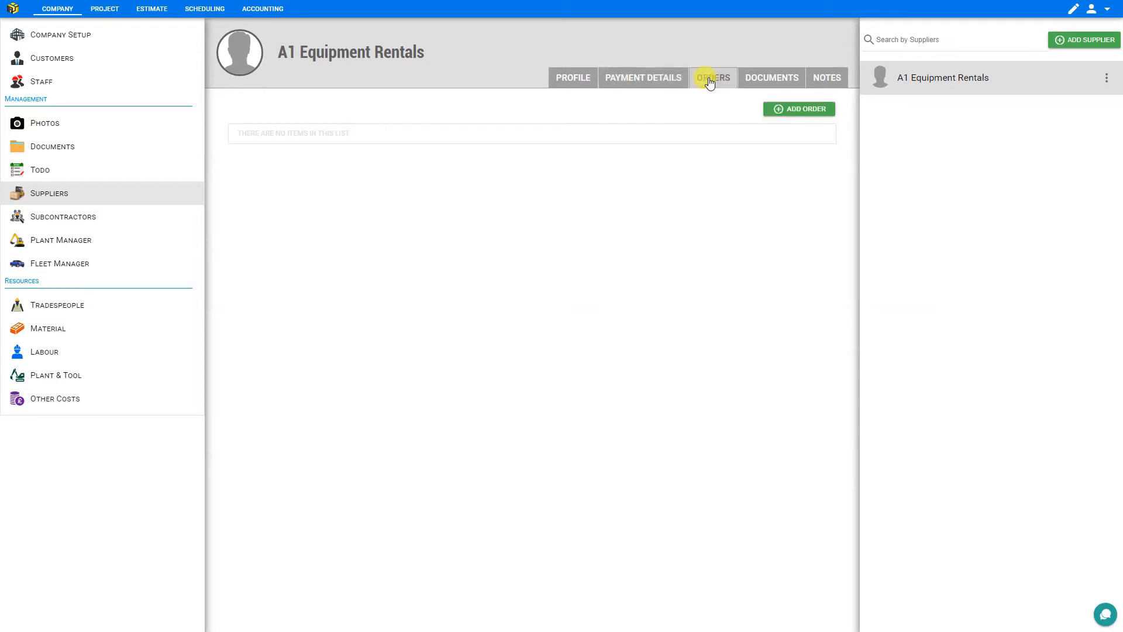
click(762, 80)
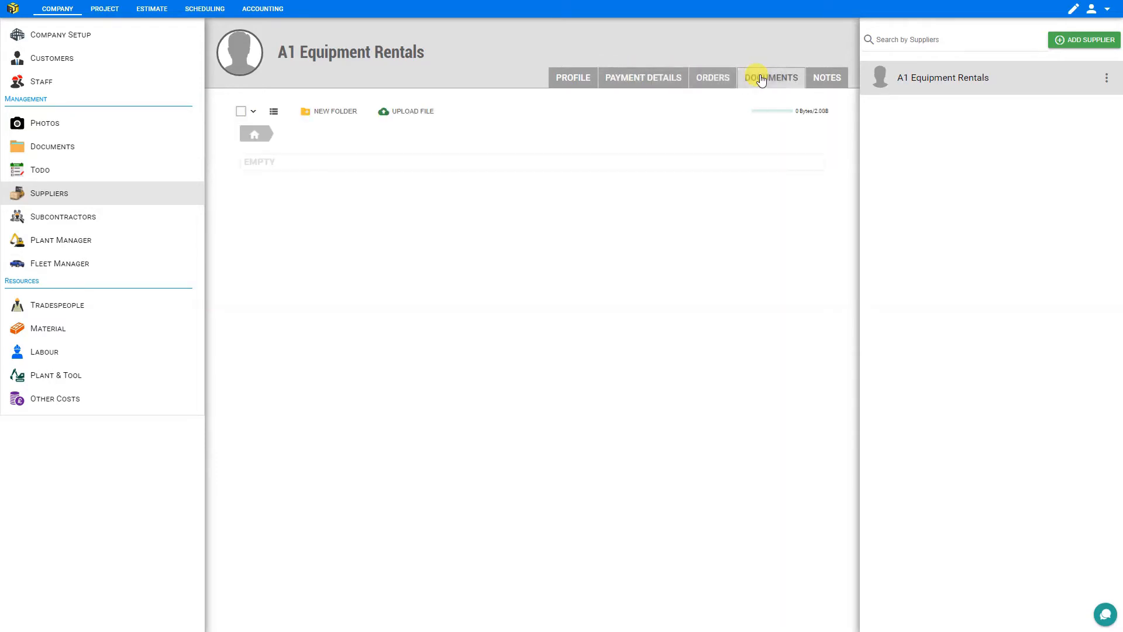
click(837, 85)
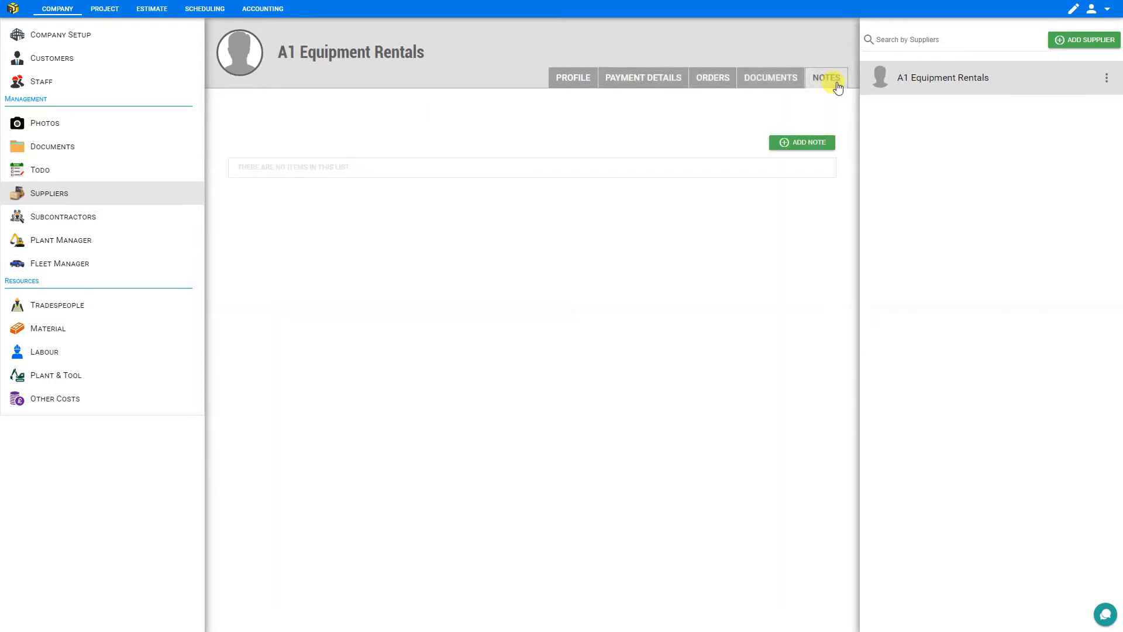
Add a new subcontractor titled Best Cleaners to the company
click(22, 221)
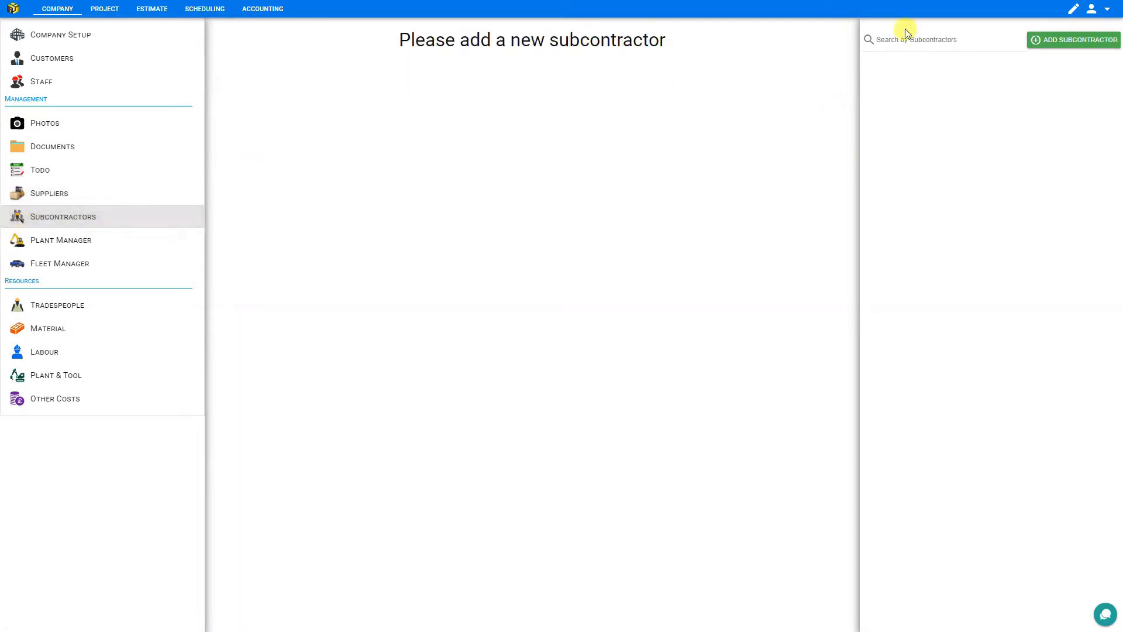
click(1111, 45)
click(1111, 46)
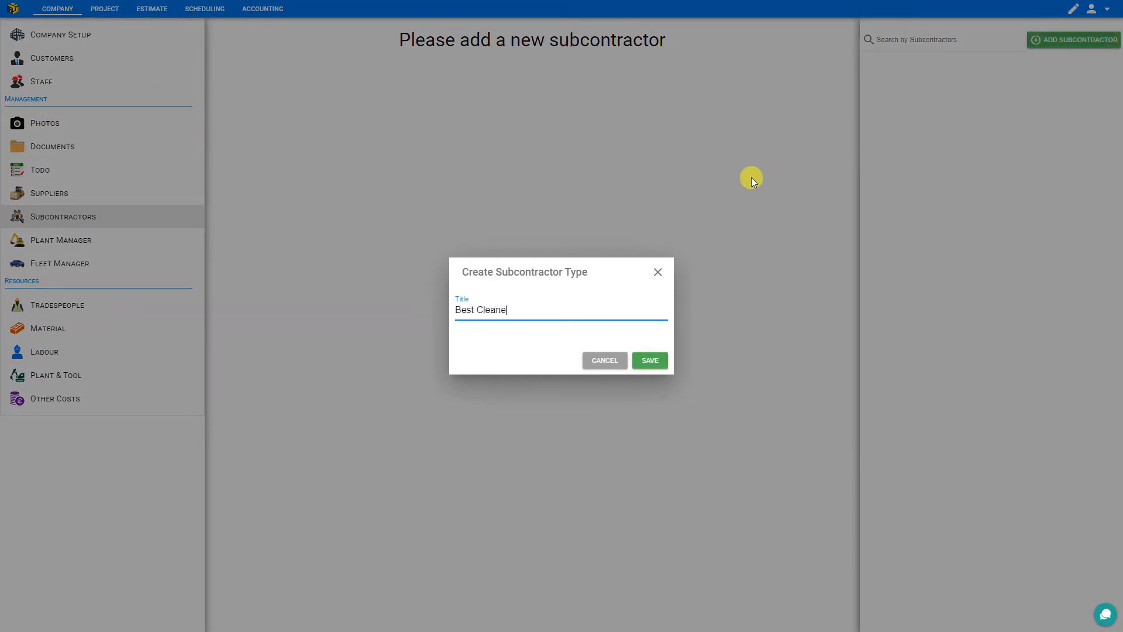
click(650, 361)
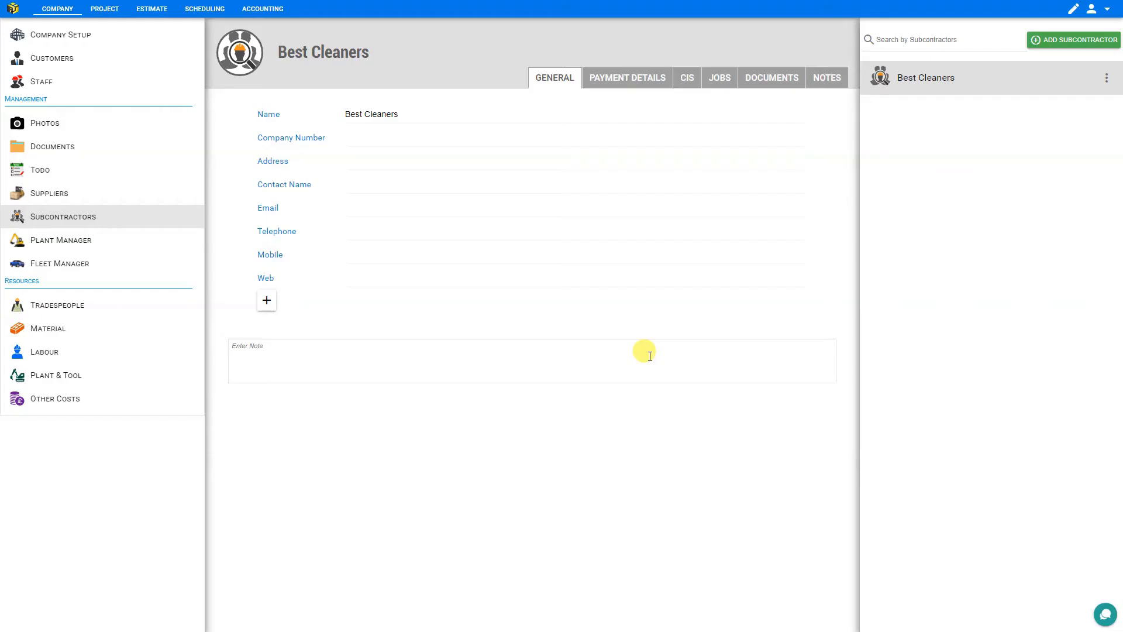
View the picture options and the custom field options on the subcontractor's general details
mouse_move(236, 45)
click(267, 301)
click(269, 300)
Look through the subcontractor's payment details, CIS information, jobs, documents and notes
click(625, 80)
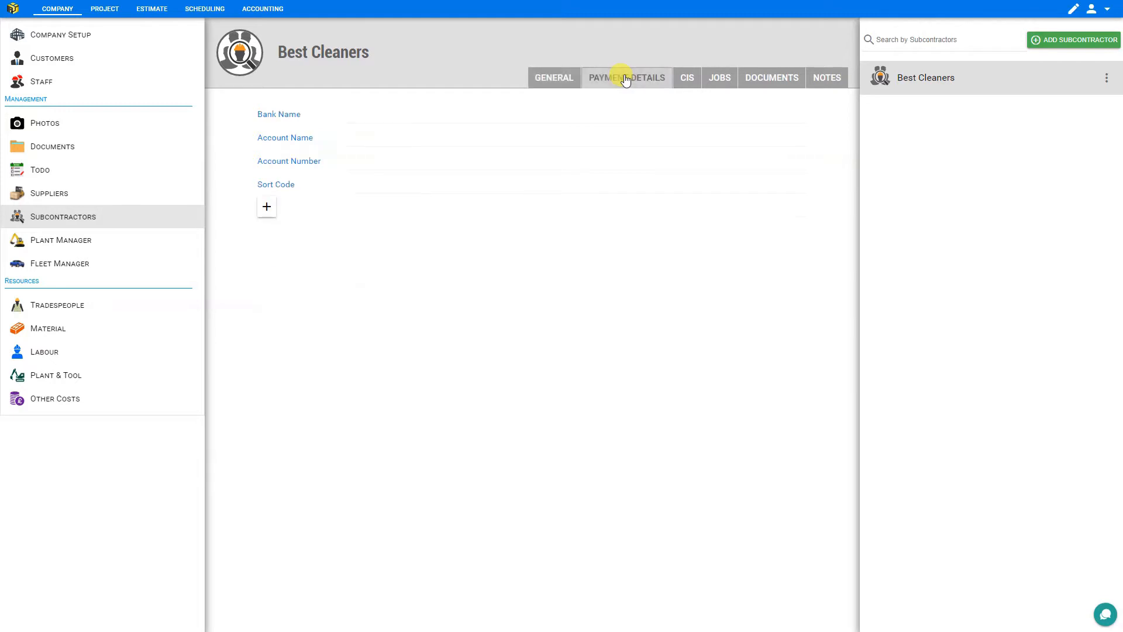
click(686, 79)
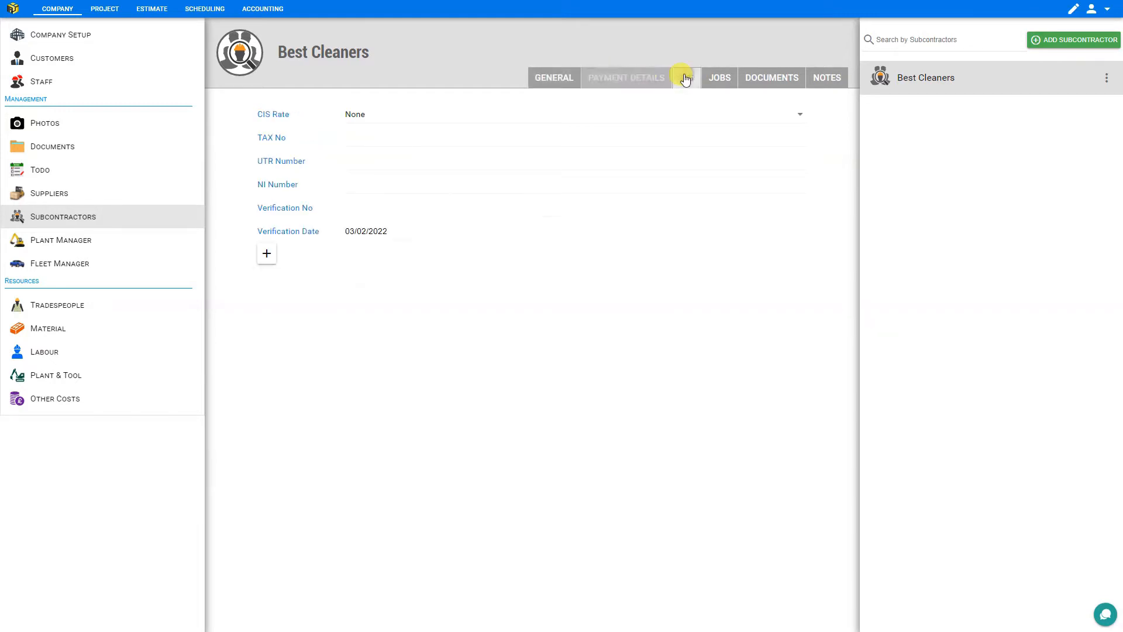
click(717, 78)
click(779, 78)
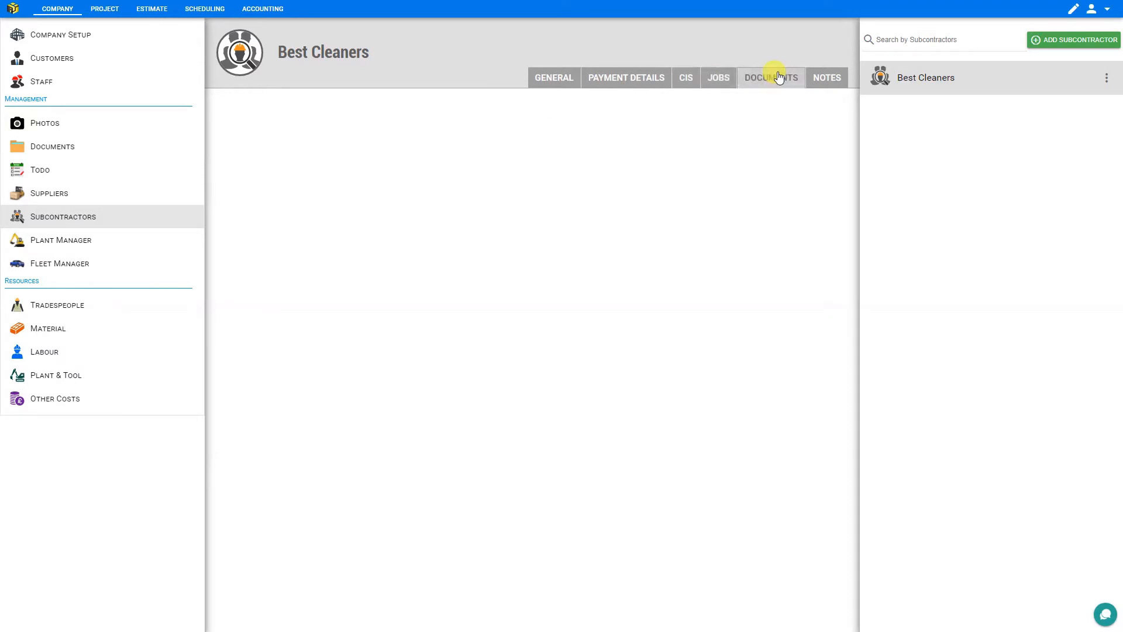
click(831, 82)
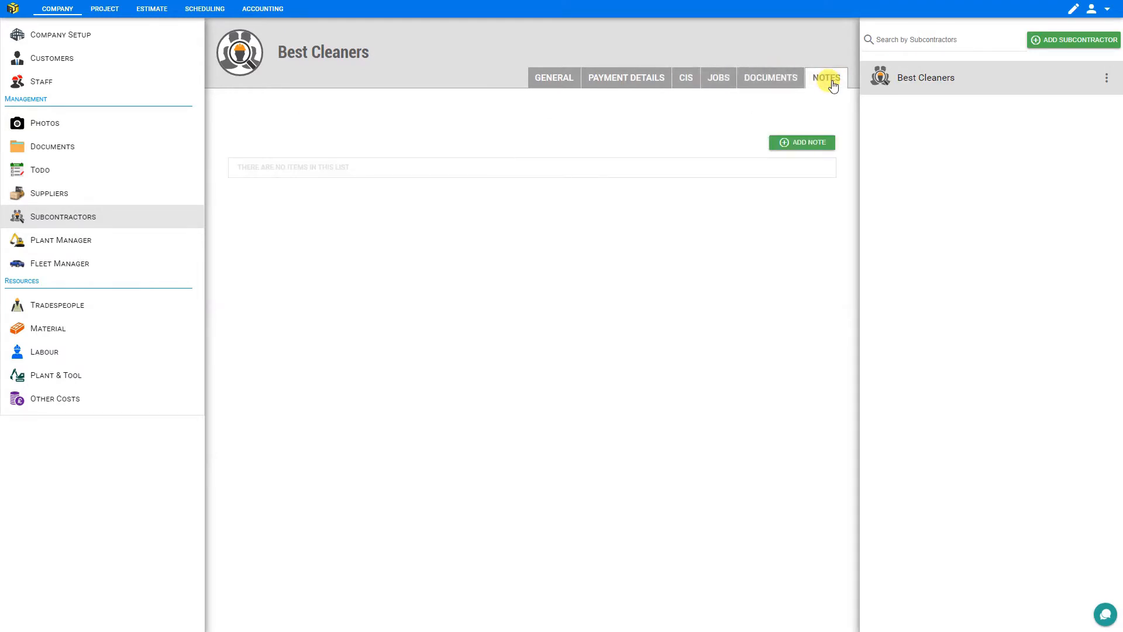
Add a new plant and tool item titled 5T Excavator in the plant manager
click(53, 248)
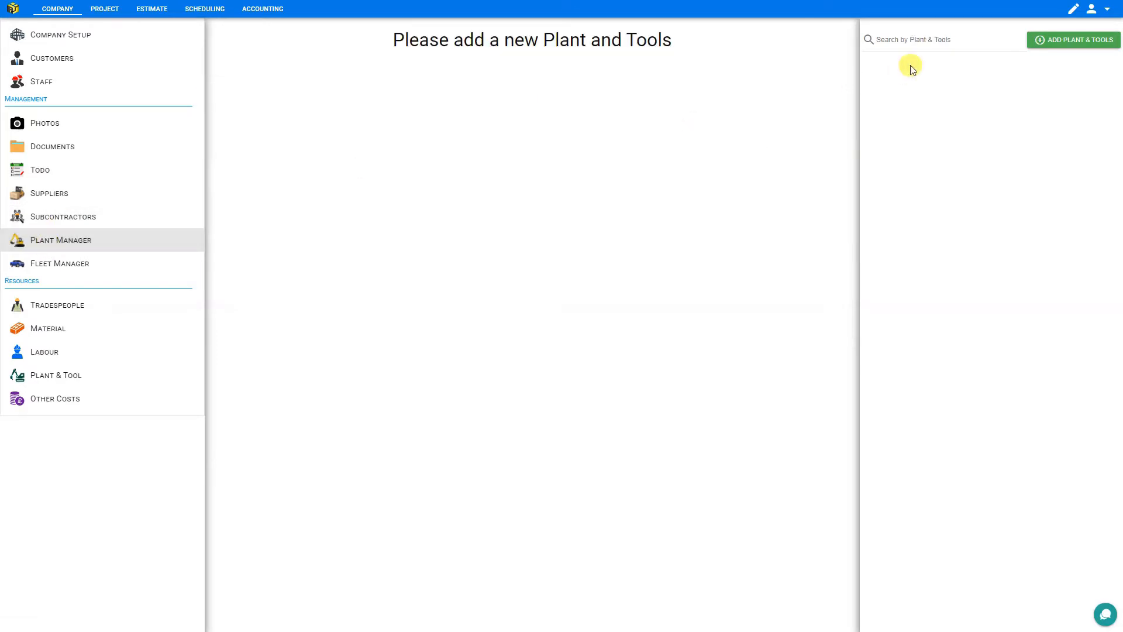
click(1064, 43)
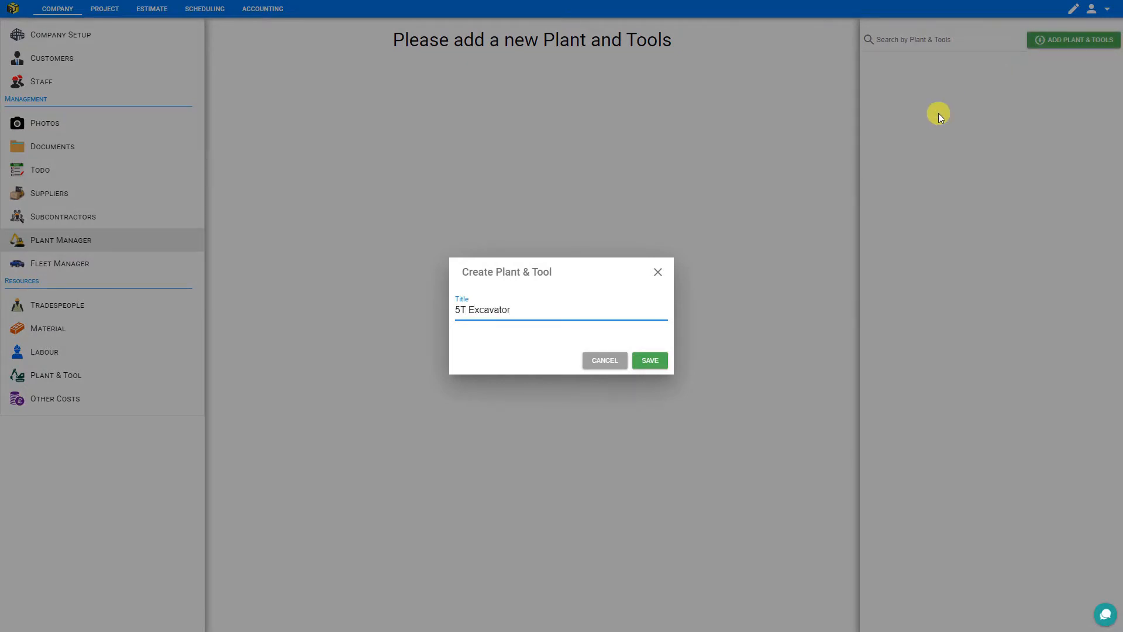
click(651, 362)
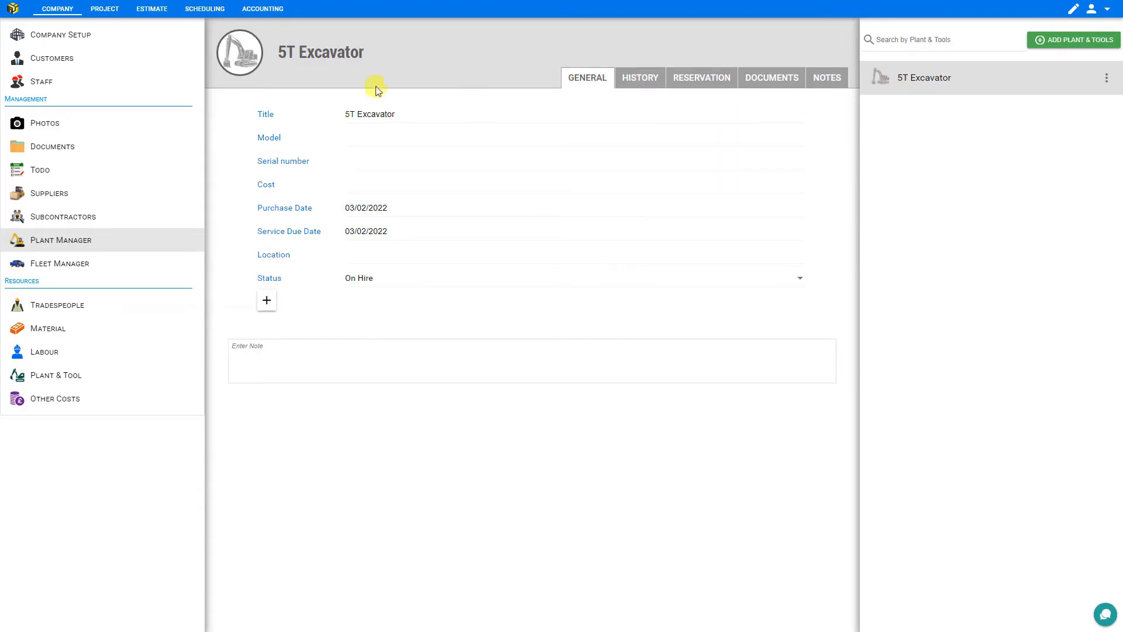
Go through the excavator's picture options and its title, model, serial number, cost, purchase date, location and status fields
mouse_move(231, 58)
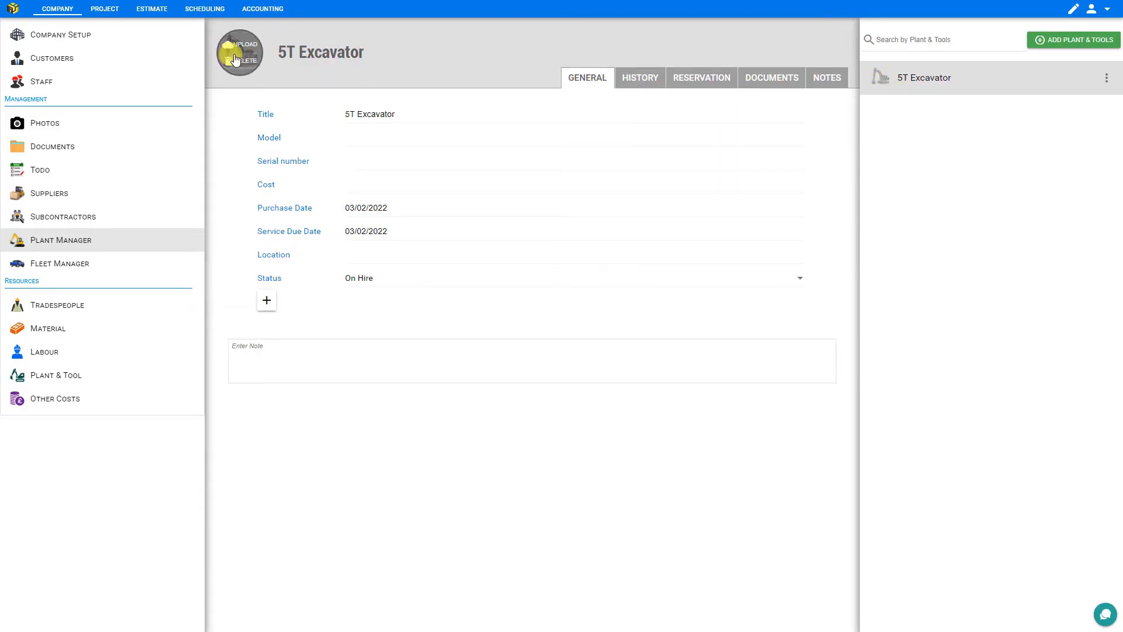
click(413, 115)
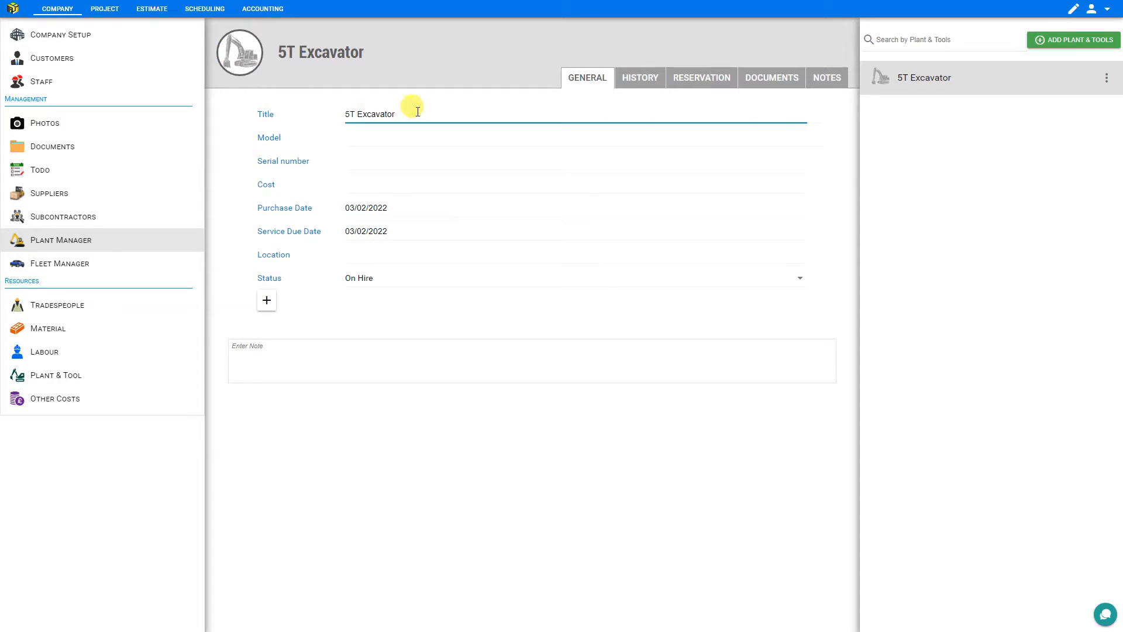
click(376, 138)
click(376, 161)
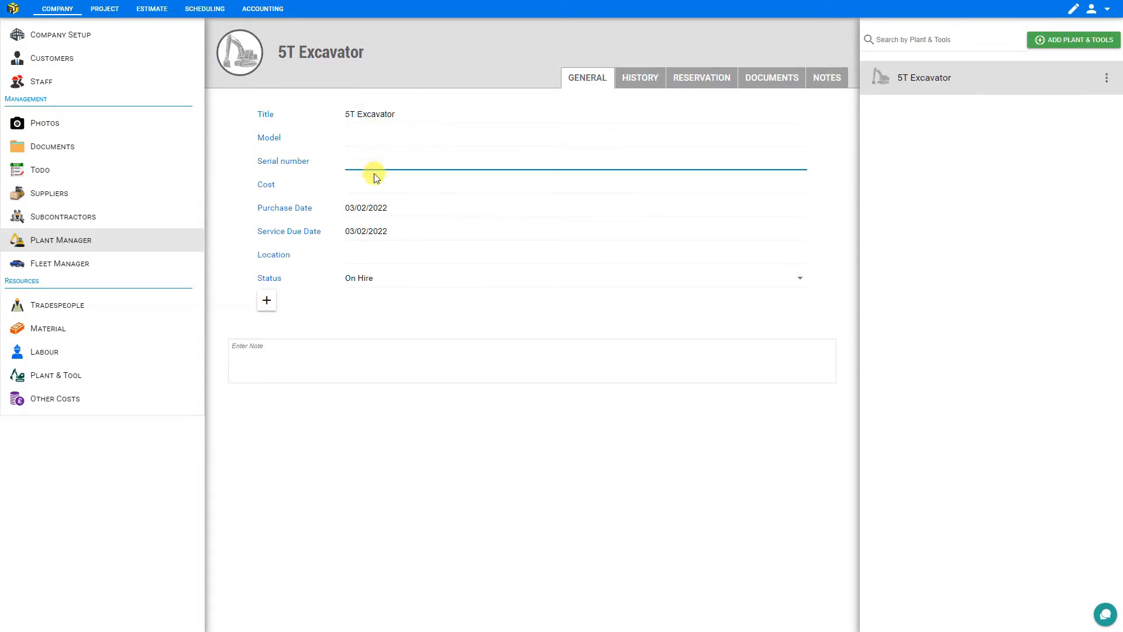
click(374, 180)
click(411, 206)
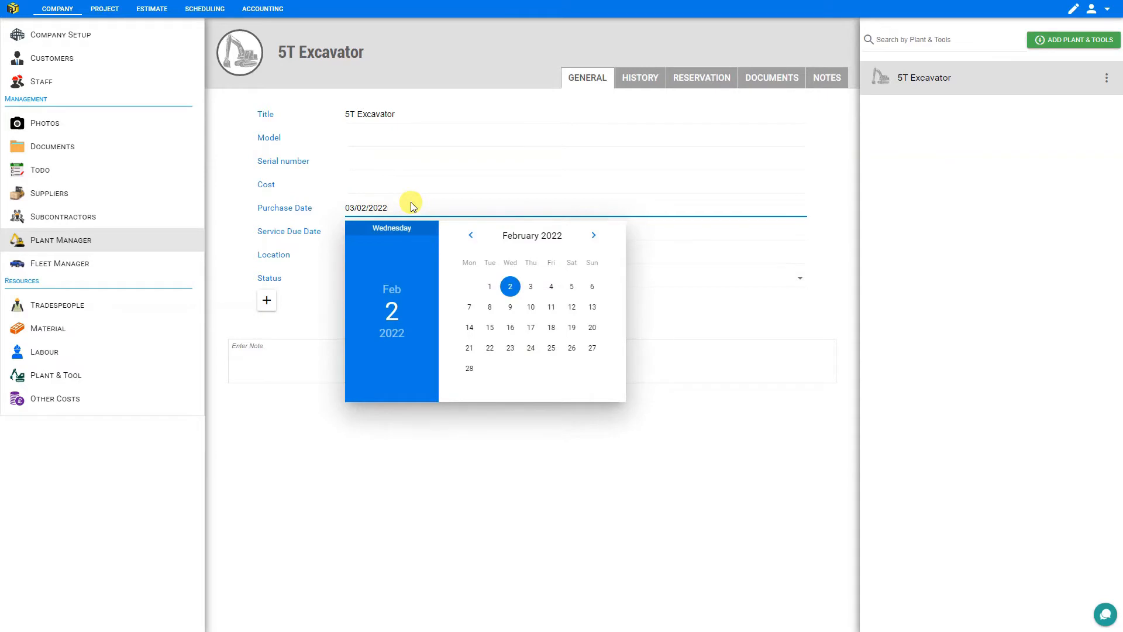
click(665, 243)
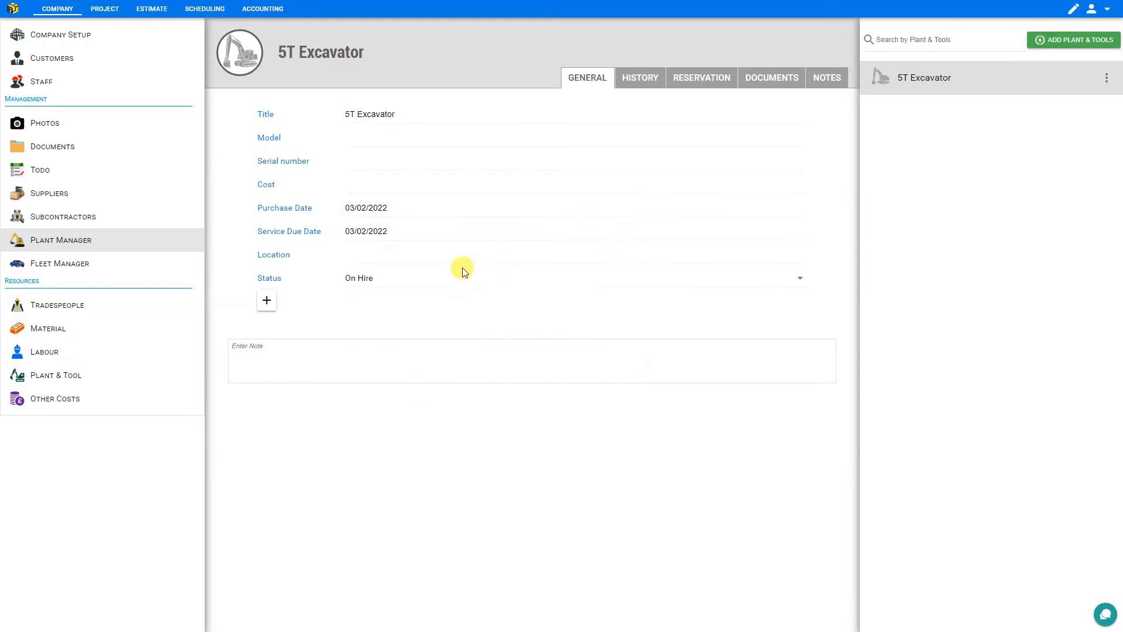
click(412, 256)
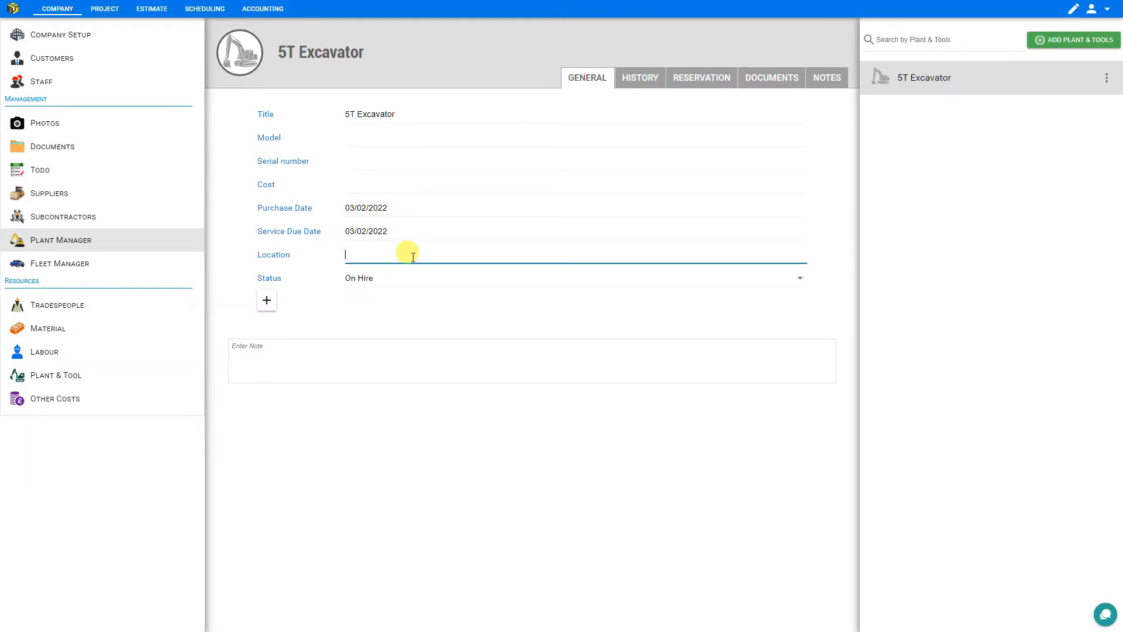
click(418, 280)
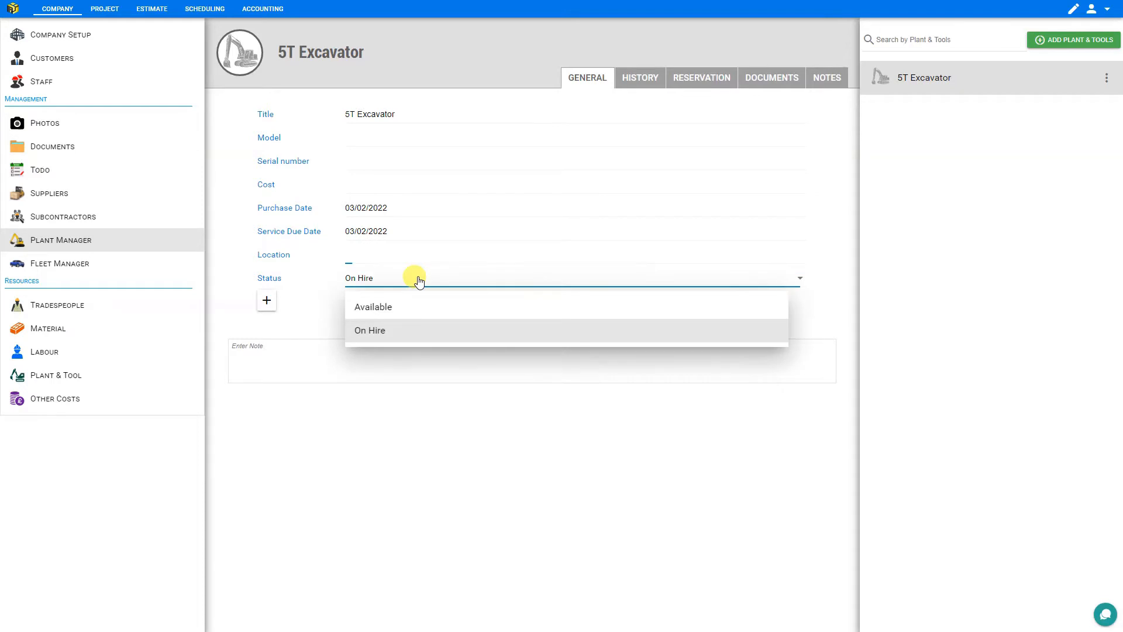
Look through the excavator's history, reservations, documents and notes
click(640, 77)
click(724, 78)
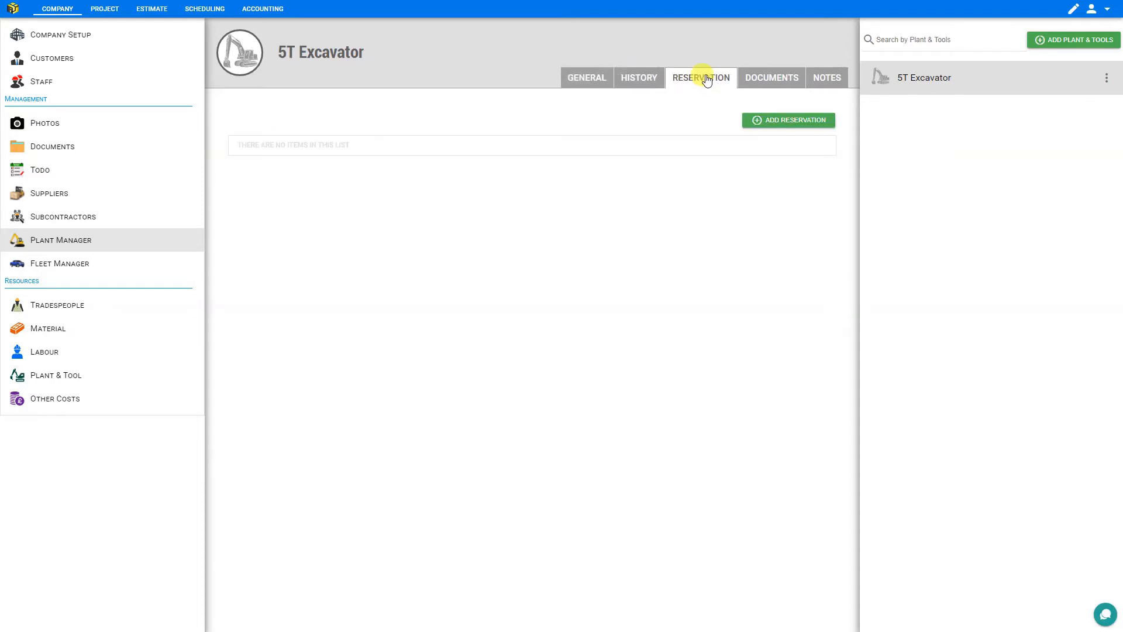
click(773, 77)
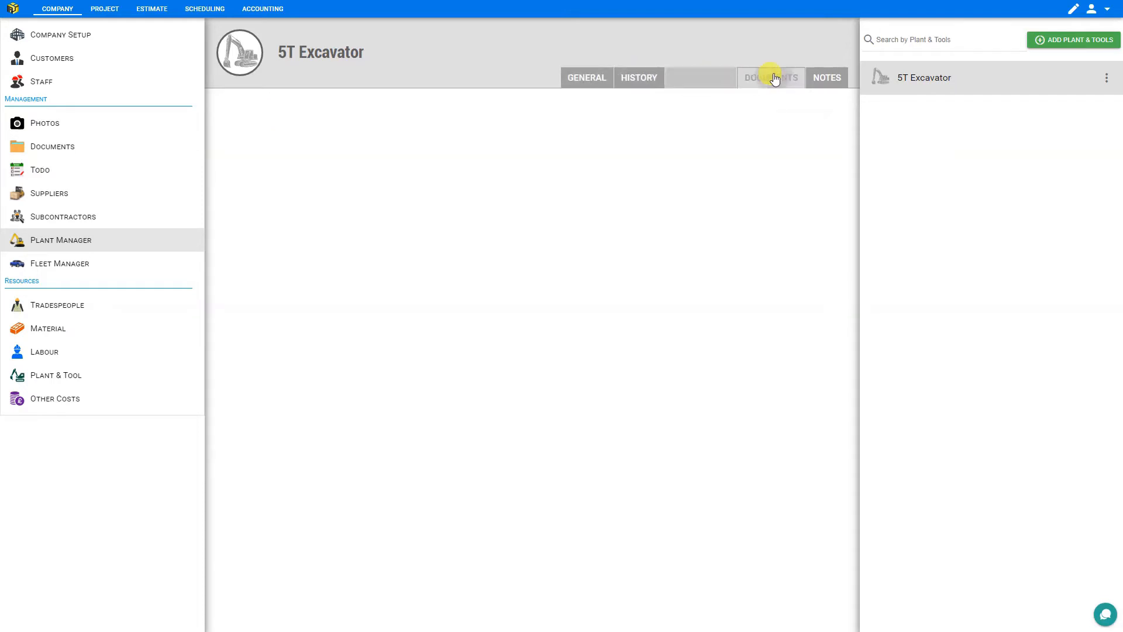
click(827, 78)
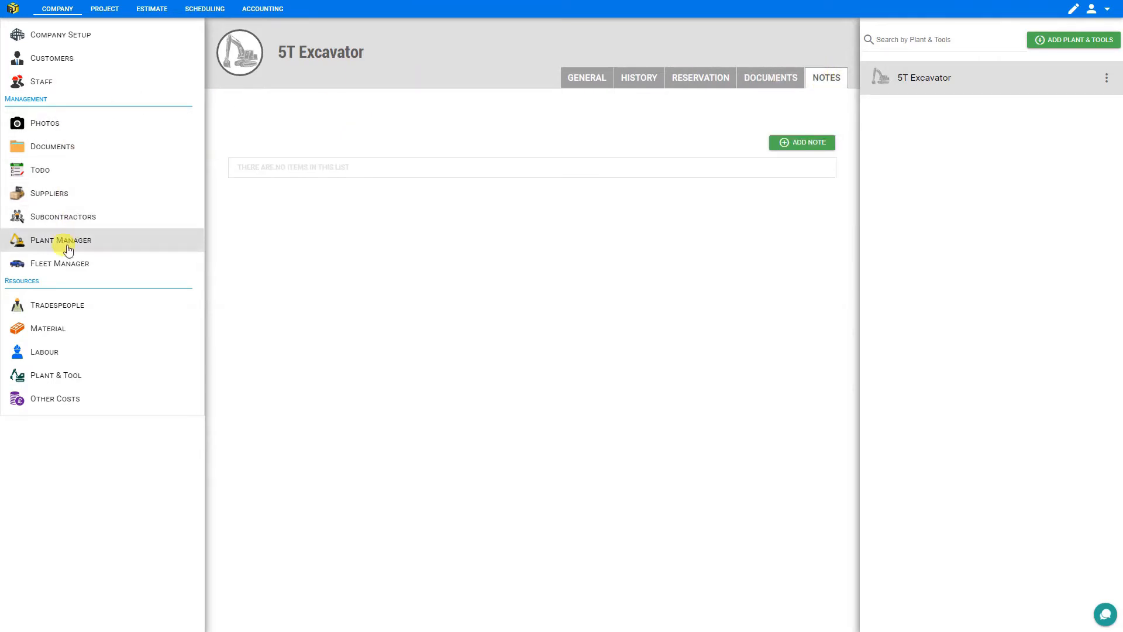
Add a new fleet vehicle titled 2018 Ford F150 in the fleet manager
click(46, 267)
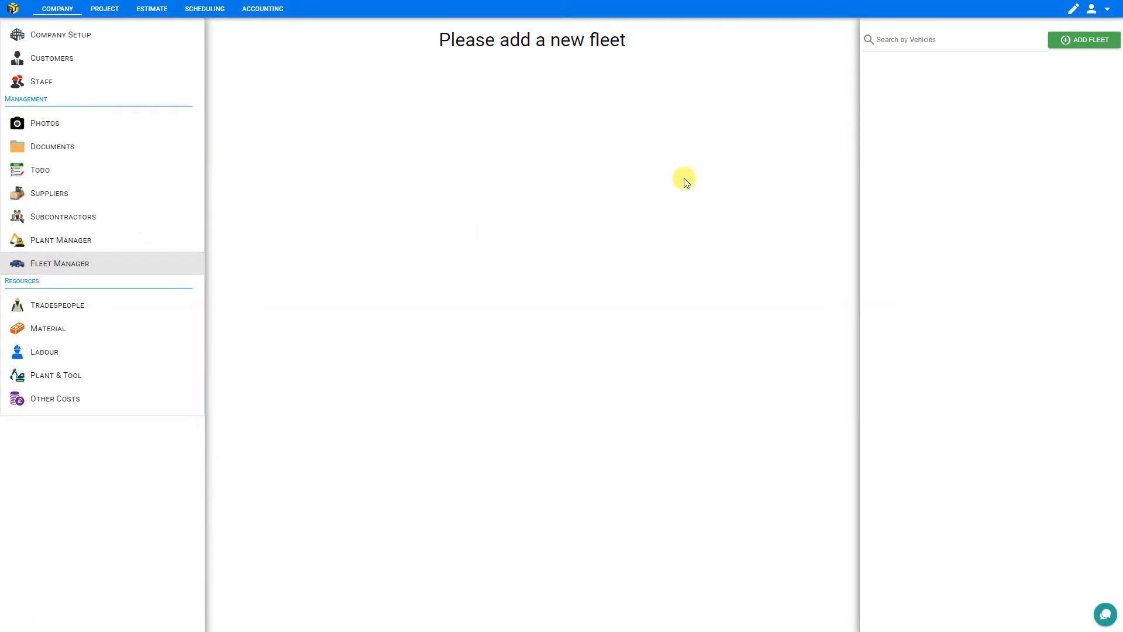
click(1099, 40)
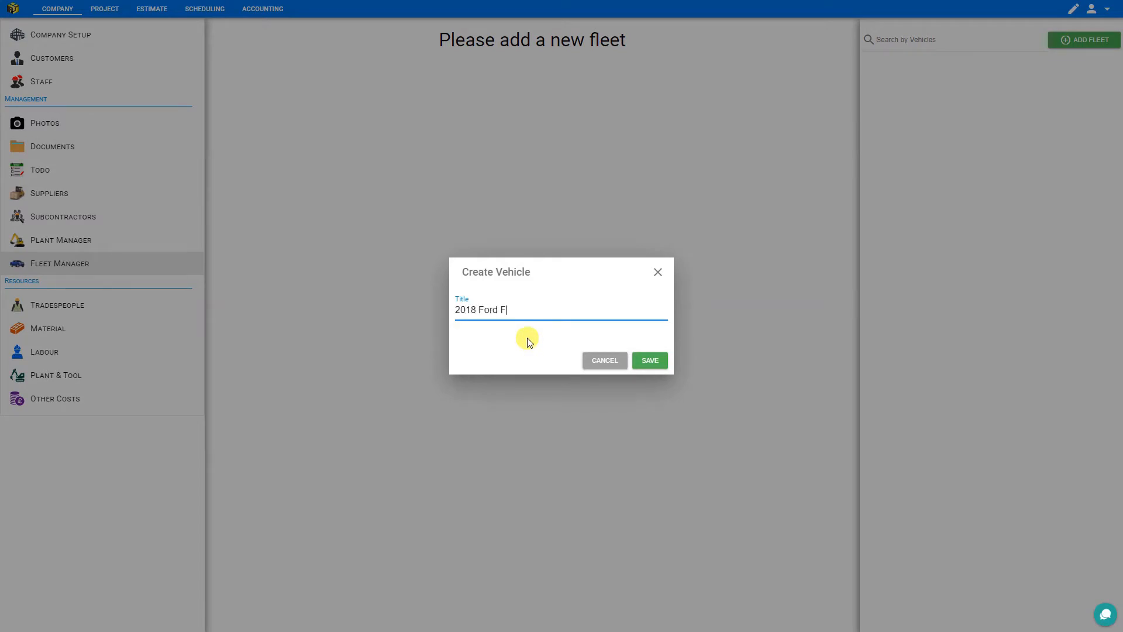
click(649, 361)
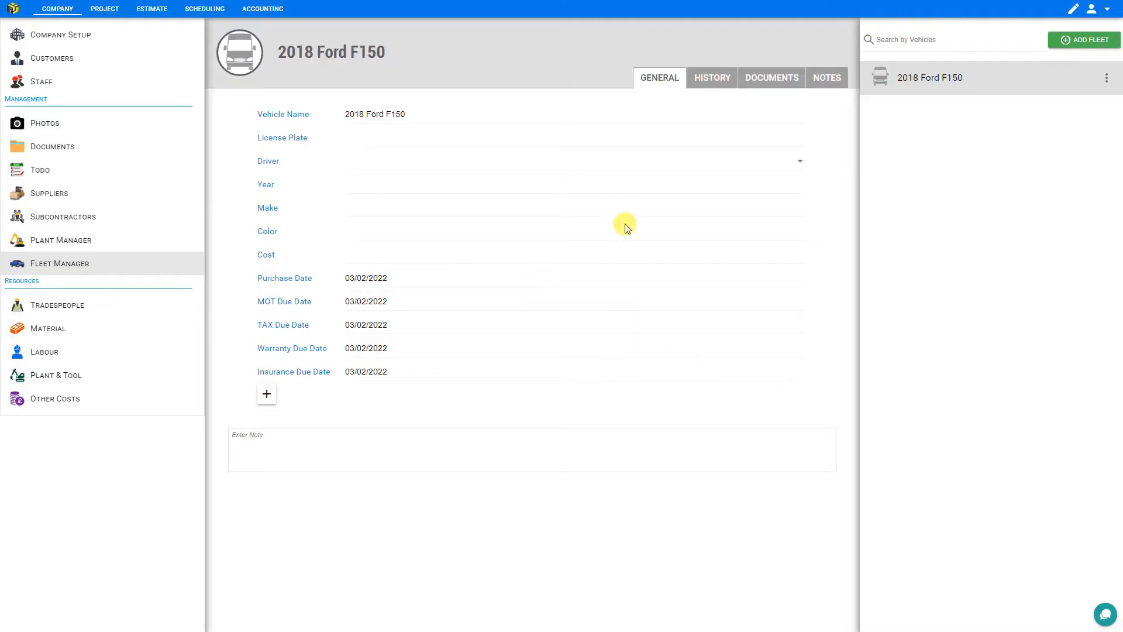
View the vehicle's picture options and license plate field, and assign the listed staff member as its driver
mouse_move(240, 62)
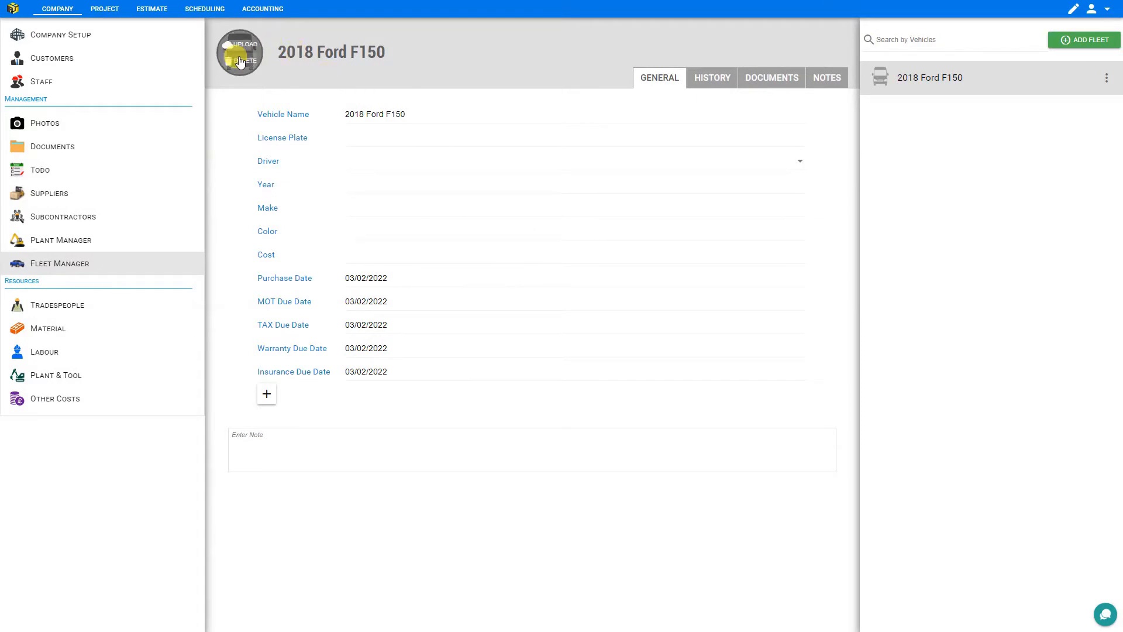
click(360, 137)
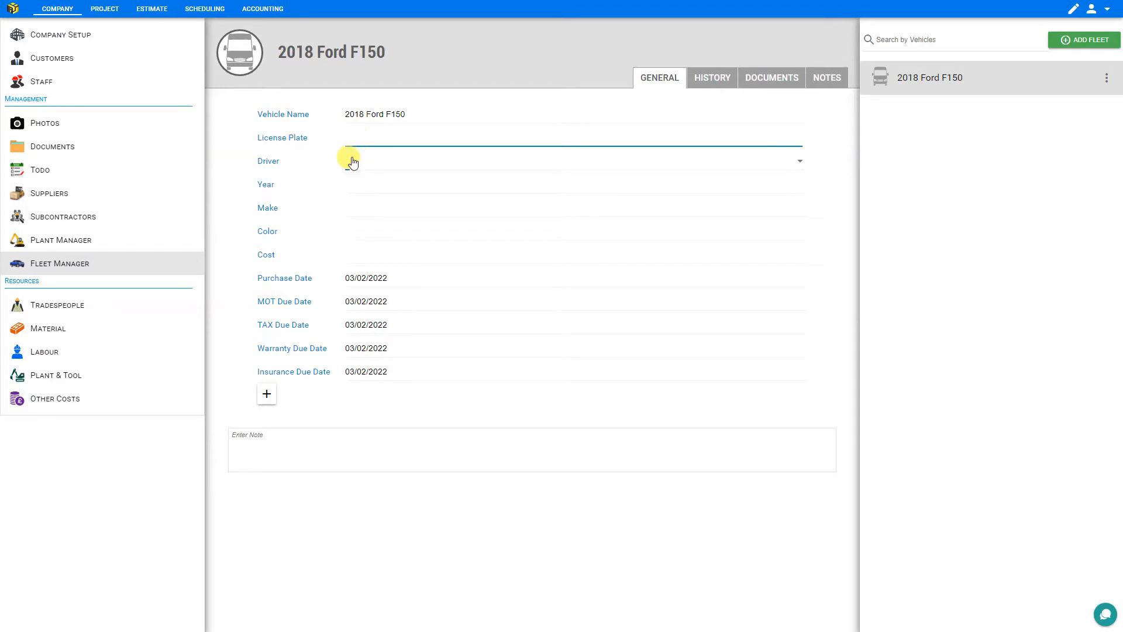
click(353, 162)
click(365, 193)
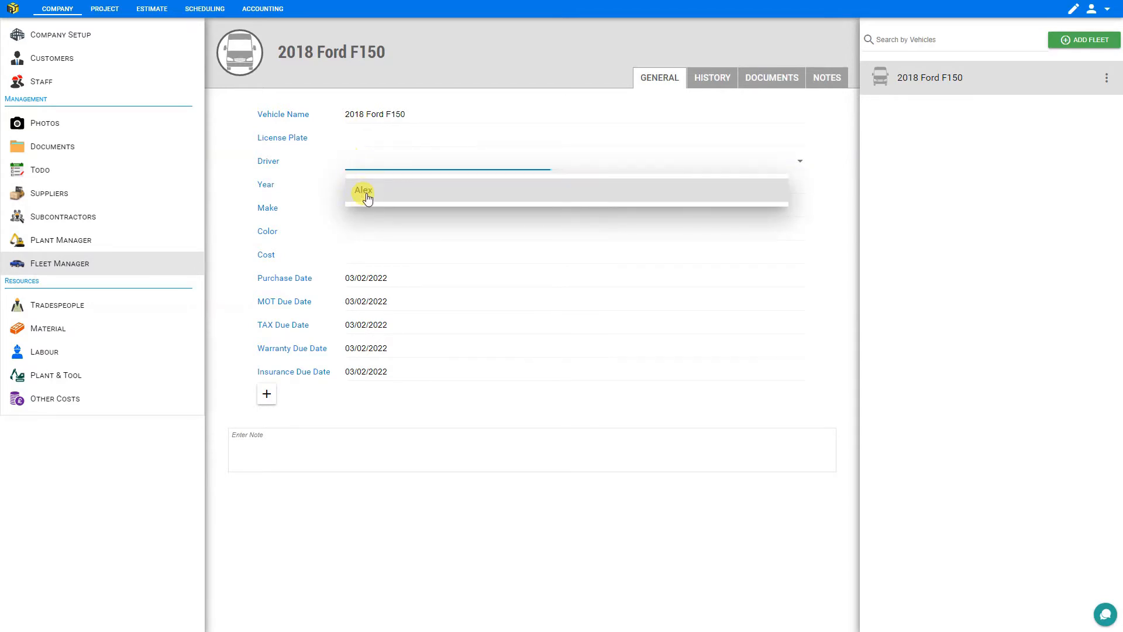
Go through the vehicle's year, make, color and cost fields
click(367, 184)
click(359, 207)
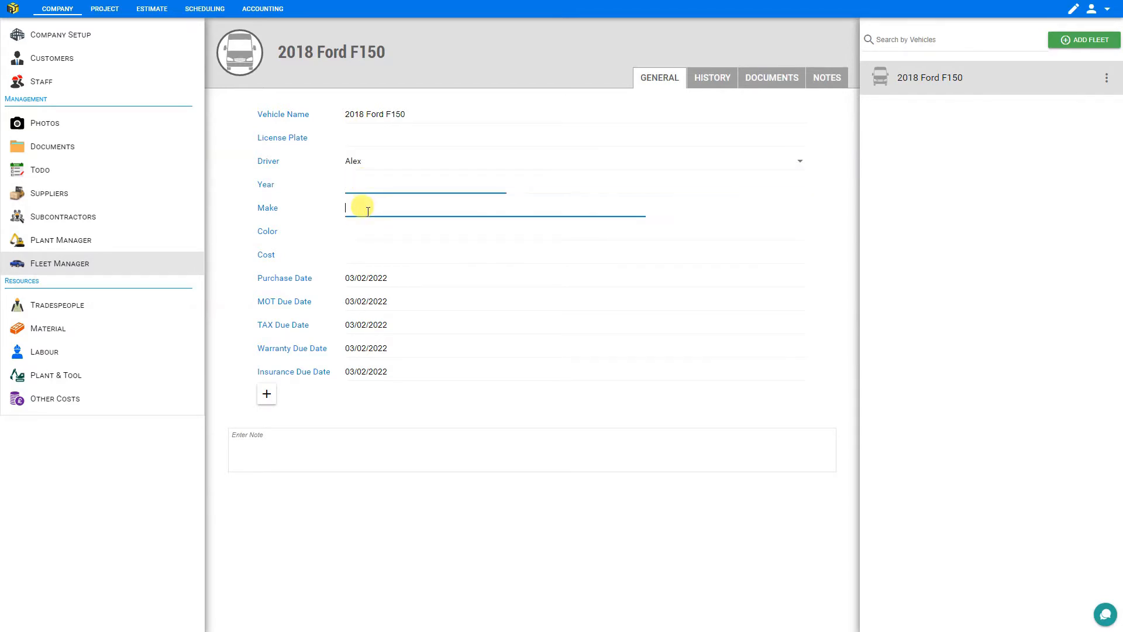
click(366, 231)
click(347, 256)
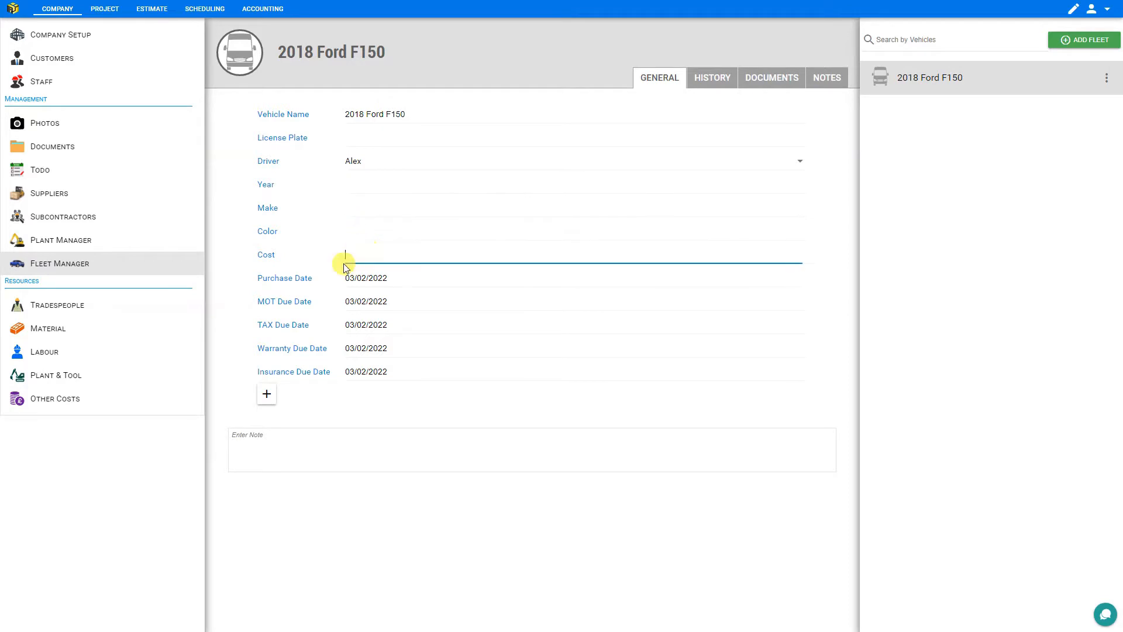
Go through the vehicle's purchase, MOT, TAX, warranty and insurance date fields
click(430, 276)
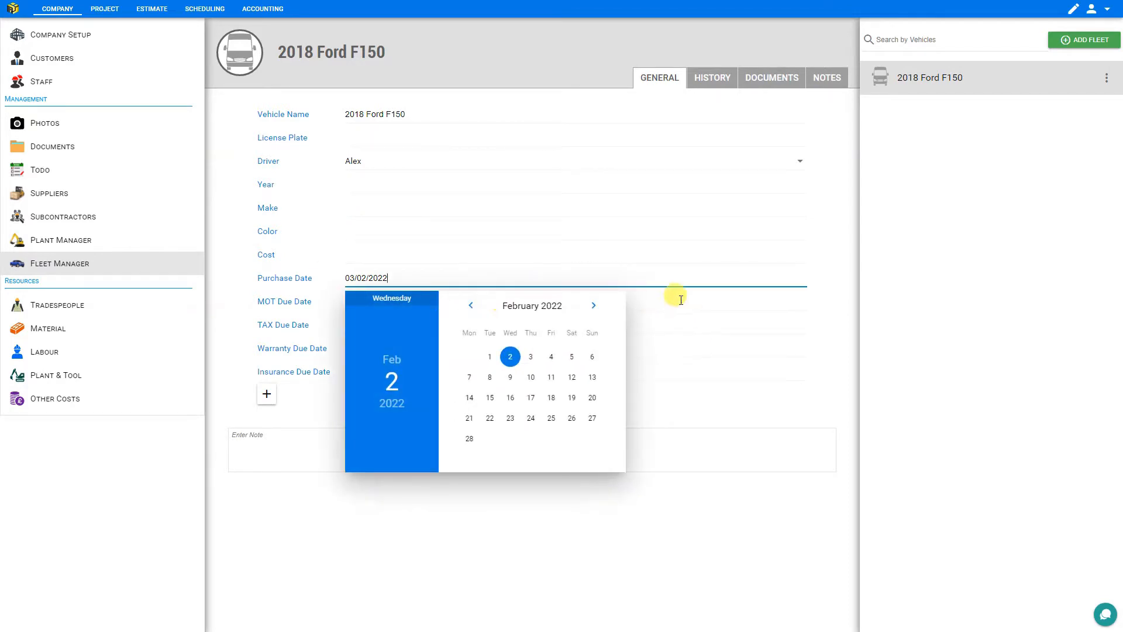
click(658, 299)
click(665, 327)
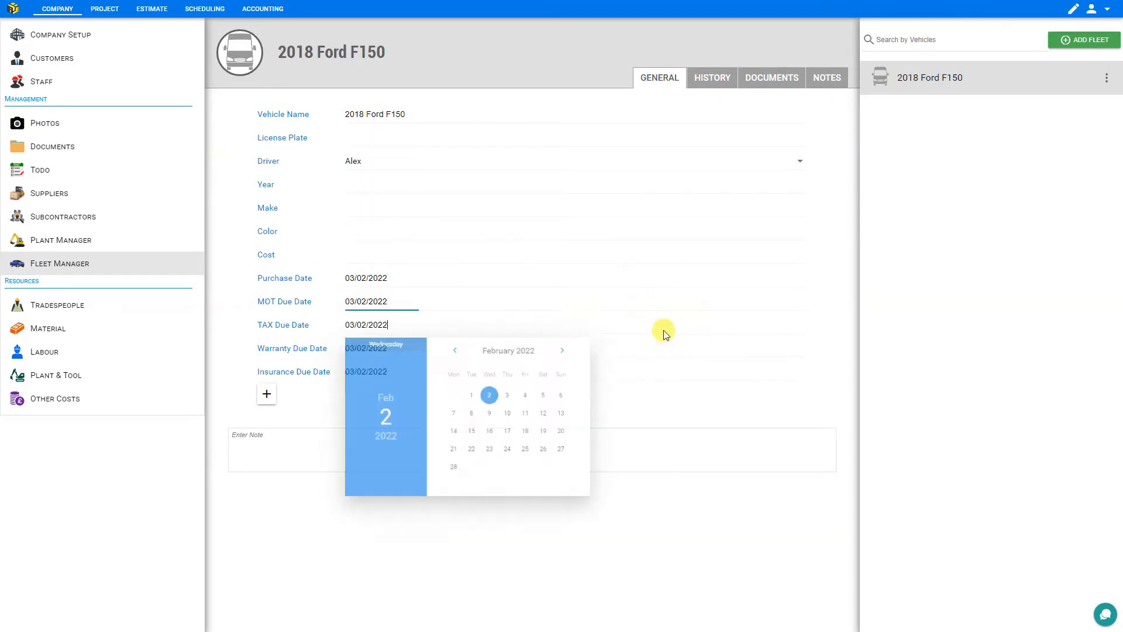
click(665, 350)
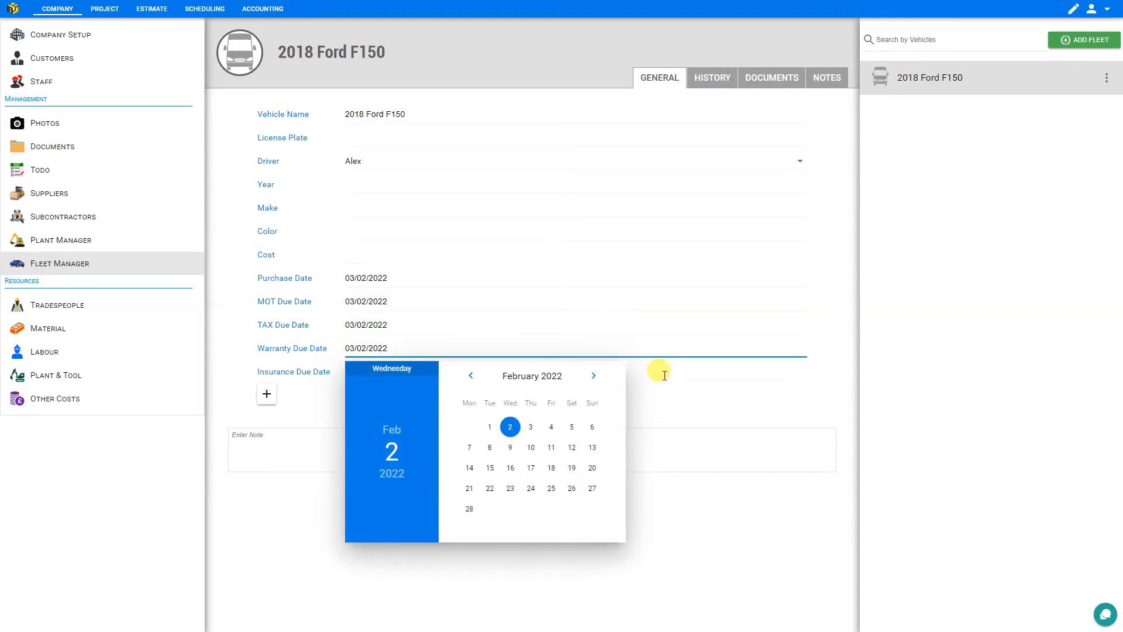
click(664, 375)
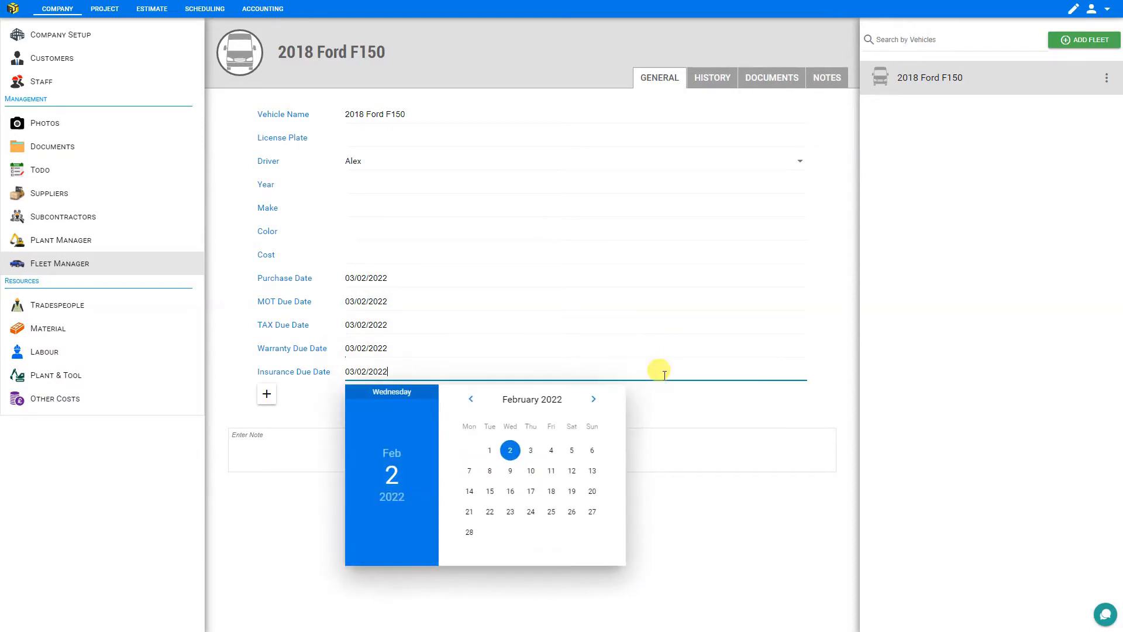
Look through the vehicle's history, including the entry types available for a new history record, and its documents and notes
click(709, 87)
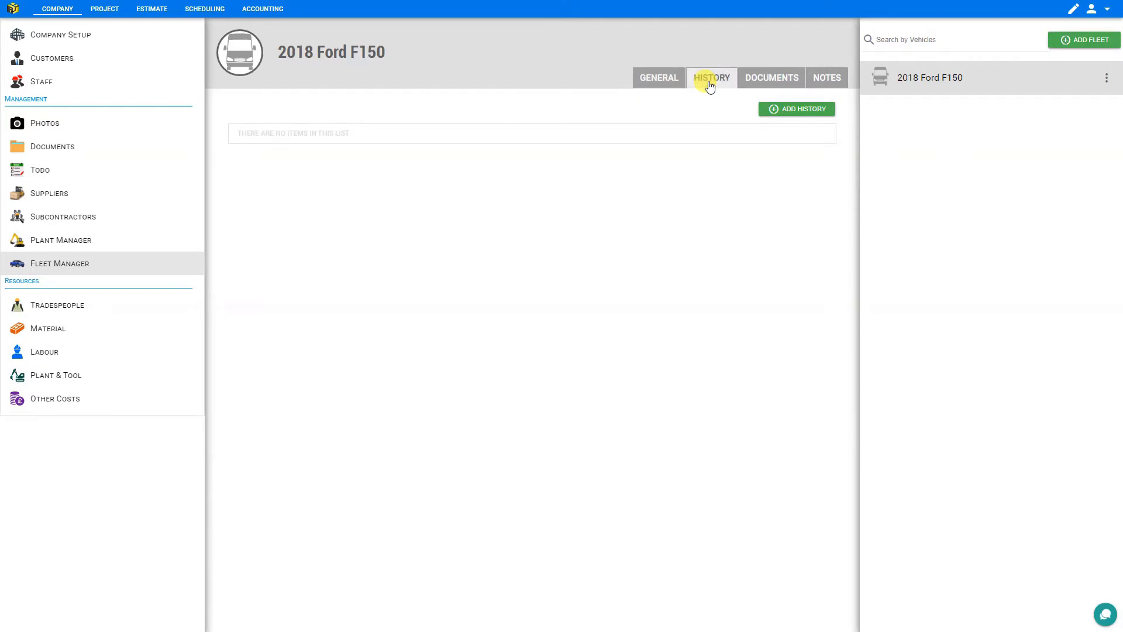
click(788, 111)
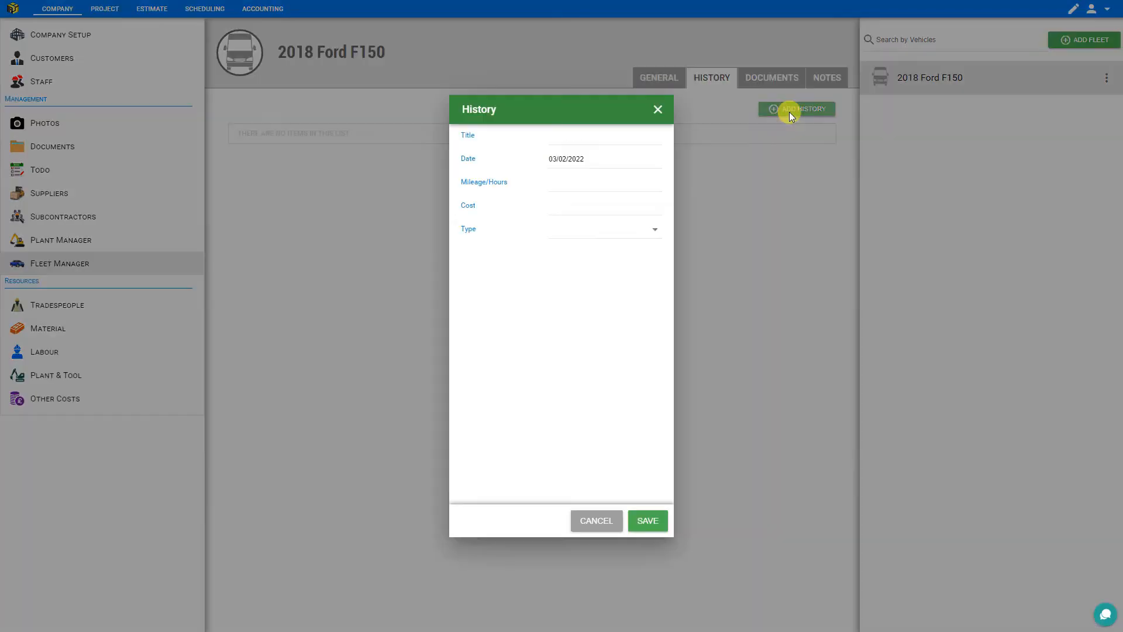
click(654, 232)
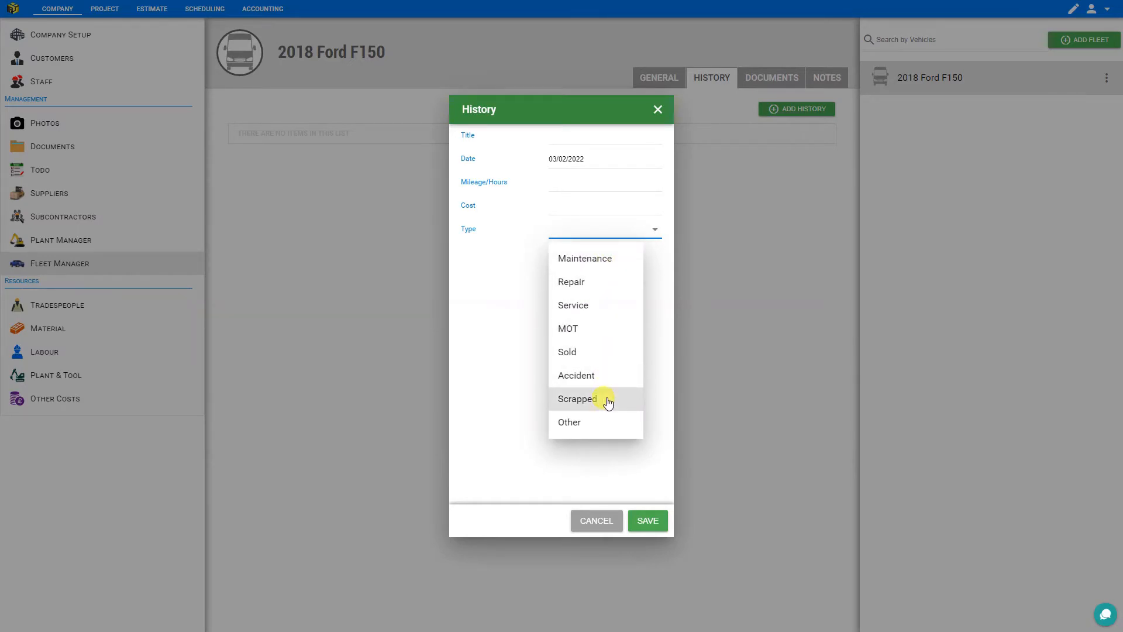
click(597, 520)
click(757, 78)
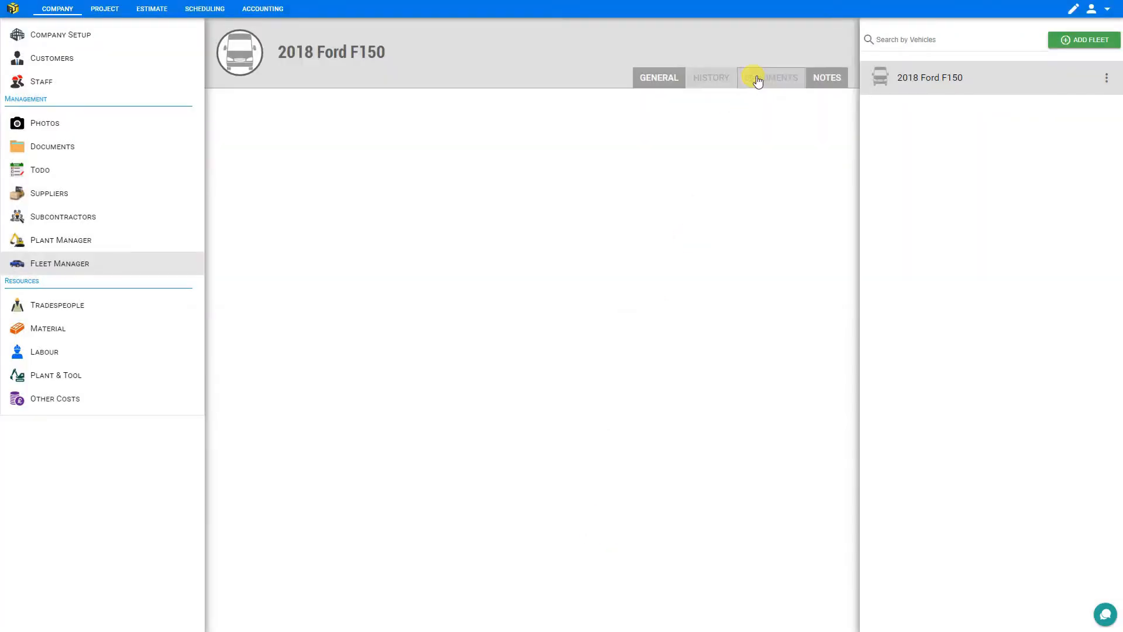
click(830, 74)
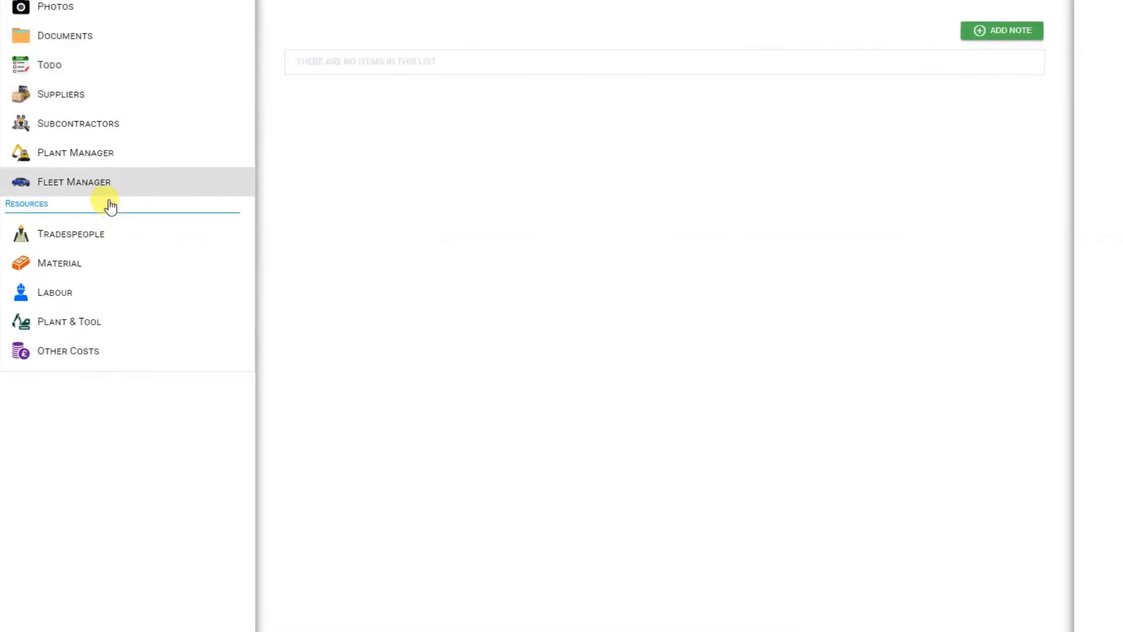
View the tradespeople rates as daily rates and return them to hourly rates
click(74, 234)
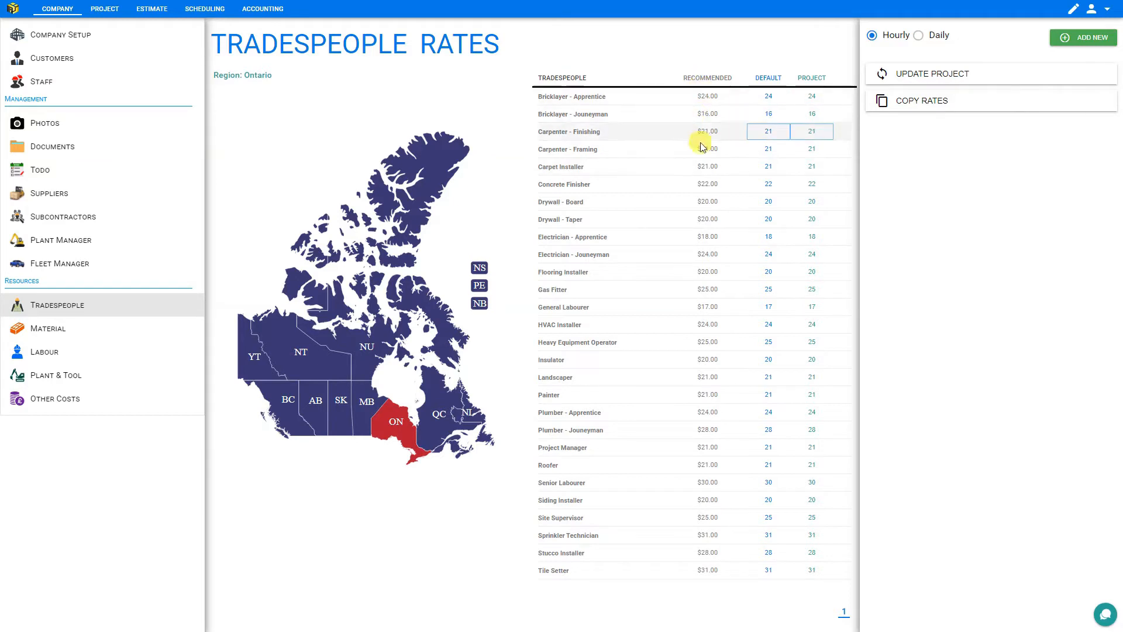
click(919, 37)
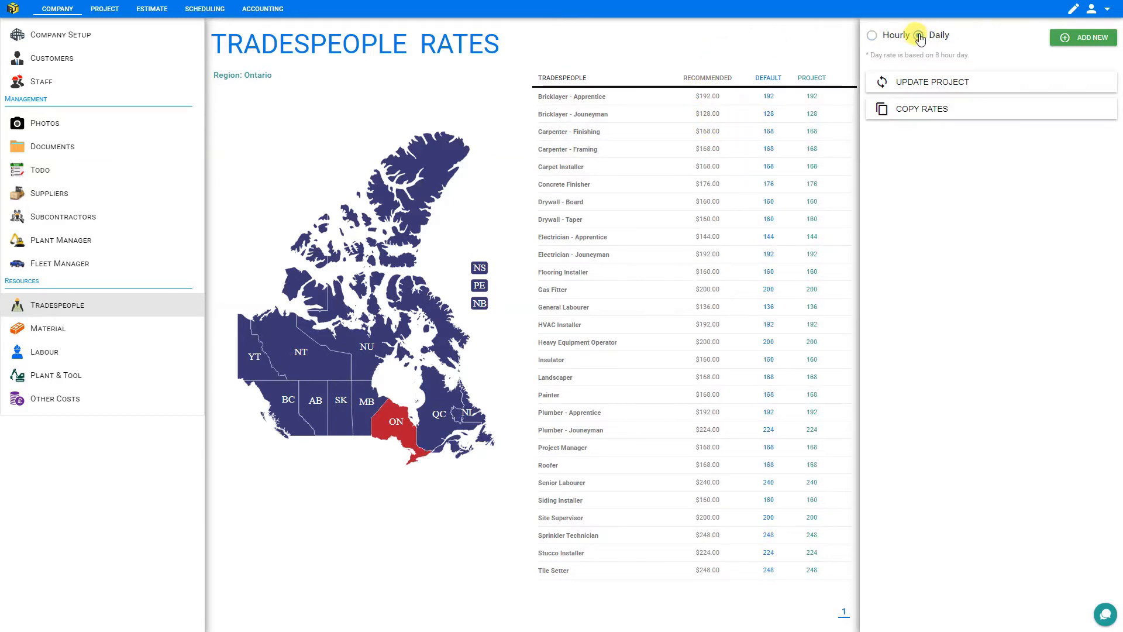
click(871, 37)
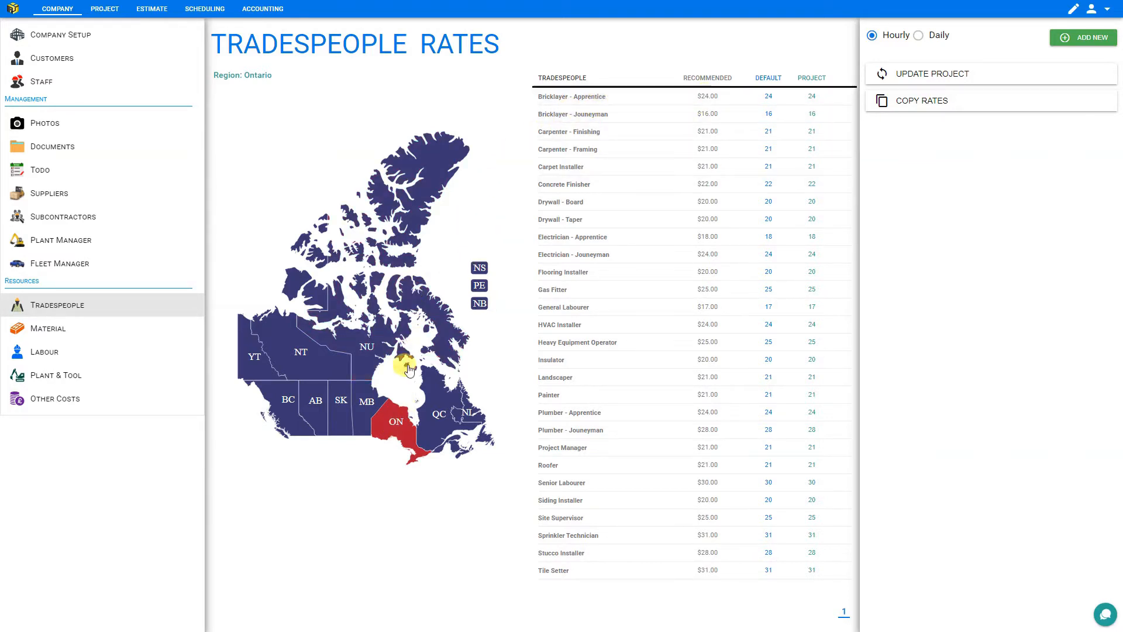
Compare the recommended tradespeople rates for Alberta, Saskatchewan, Manitoba and Ontario on the region map
click(319, 408)
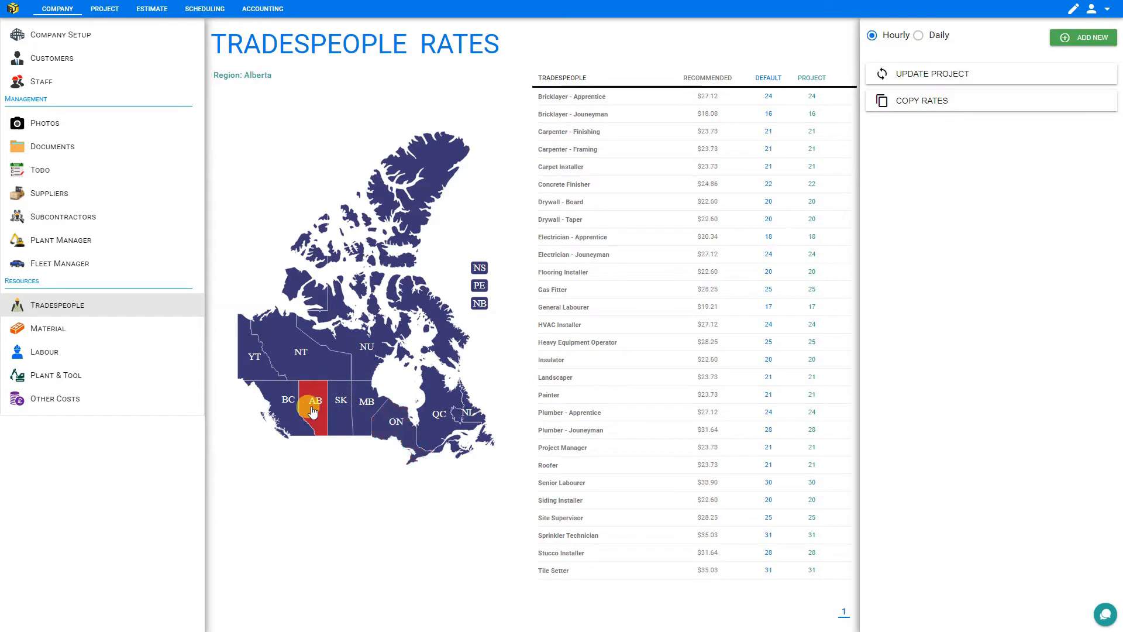
click(340, 410)
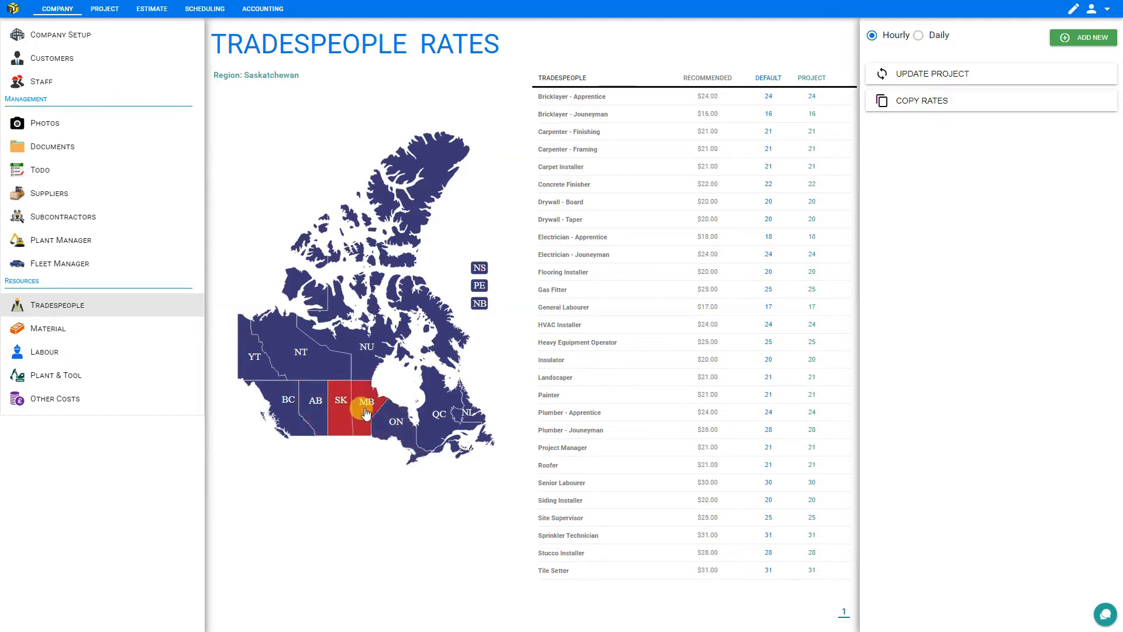
click(365, 413)
click(315, 409)
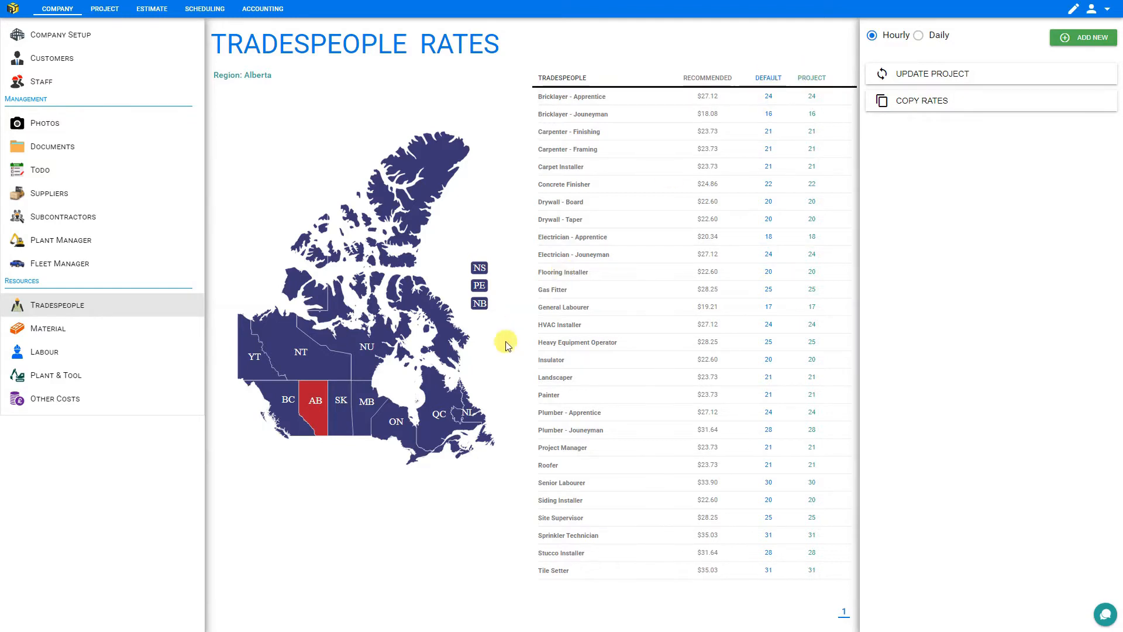
click(392, 431)
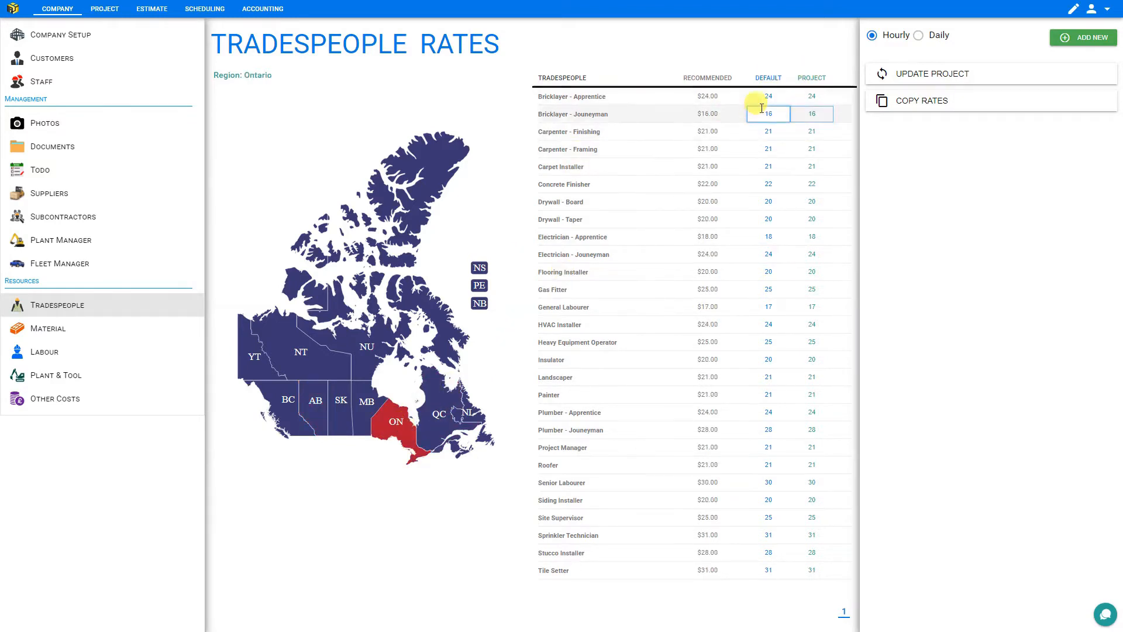
Copy Alberta's recommended tradespeople rates to the default rates
click(313, 405)
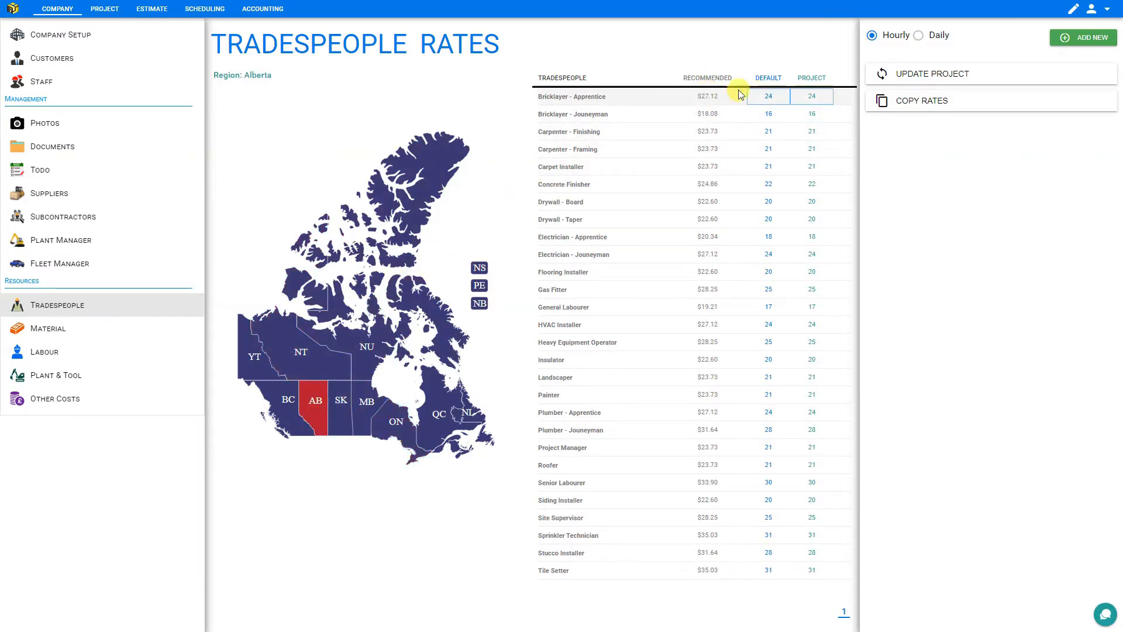
click(931, 103)
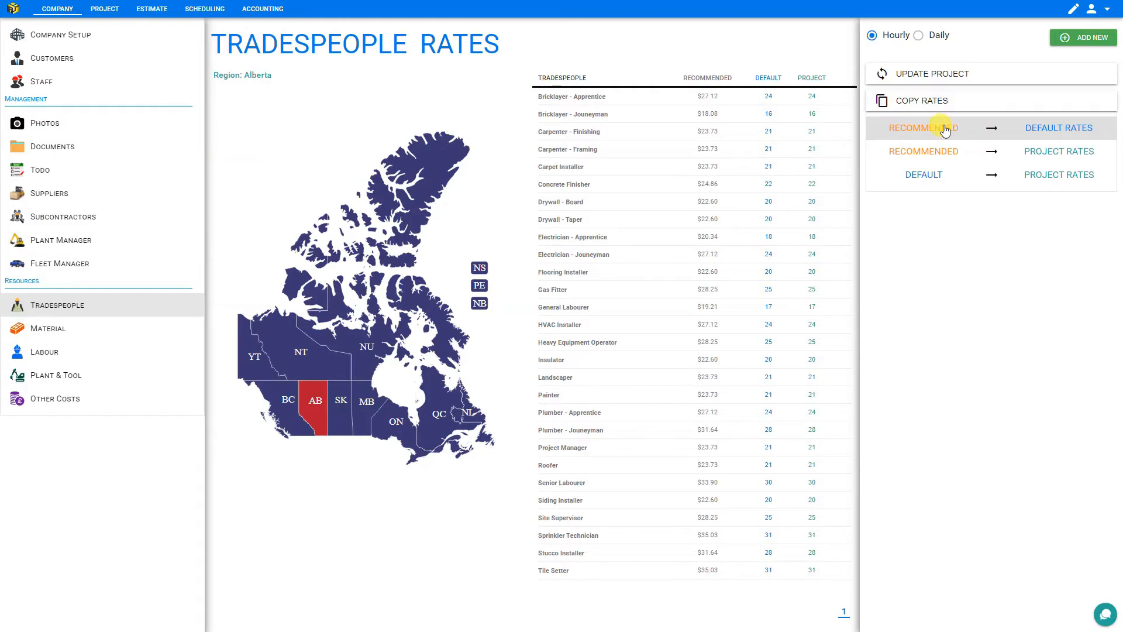
click(1063, 130)
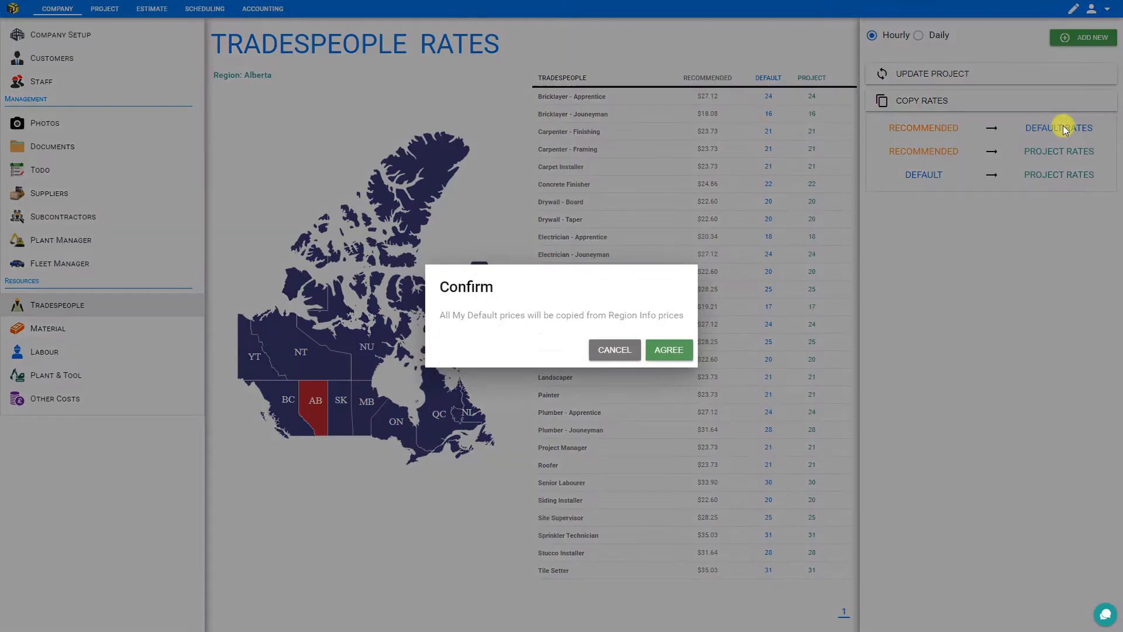
click(684, 358)
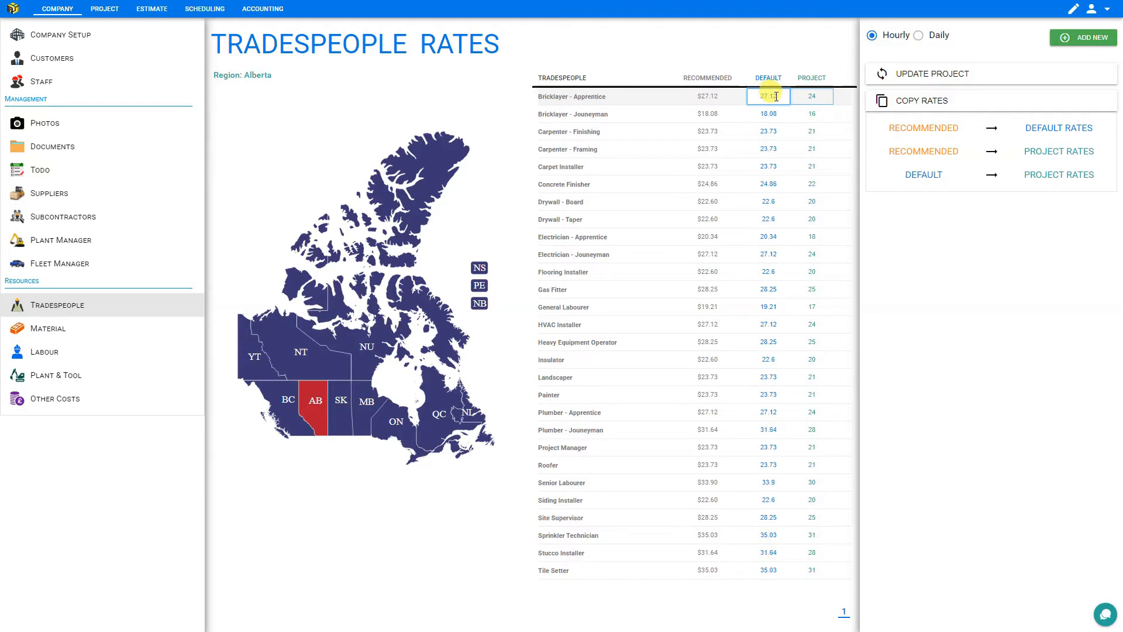
Copy New Brunswick's recommended tradespeople rates to the project rates and update the project with them
click(455, 449)
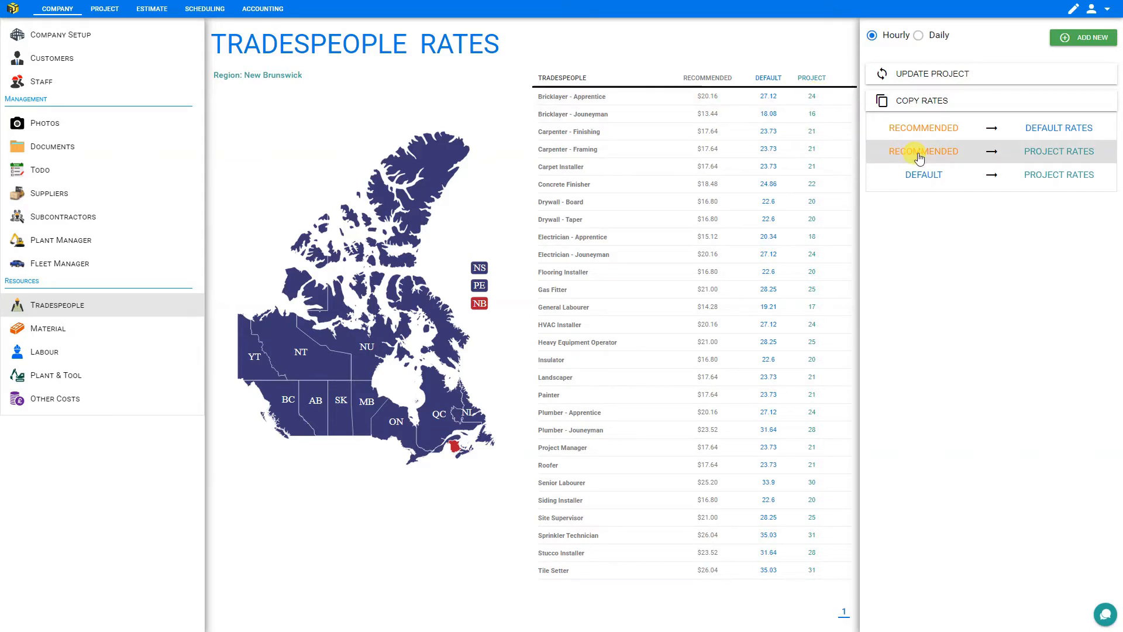
click(1045, 156)
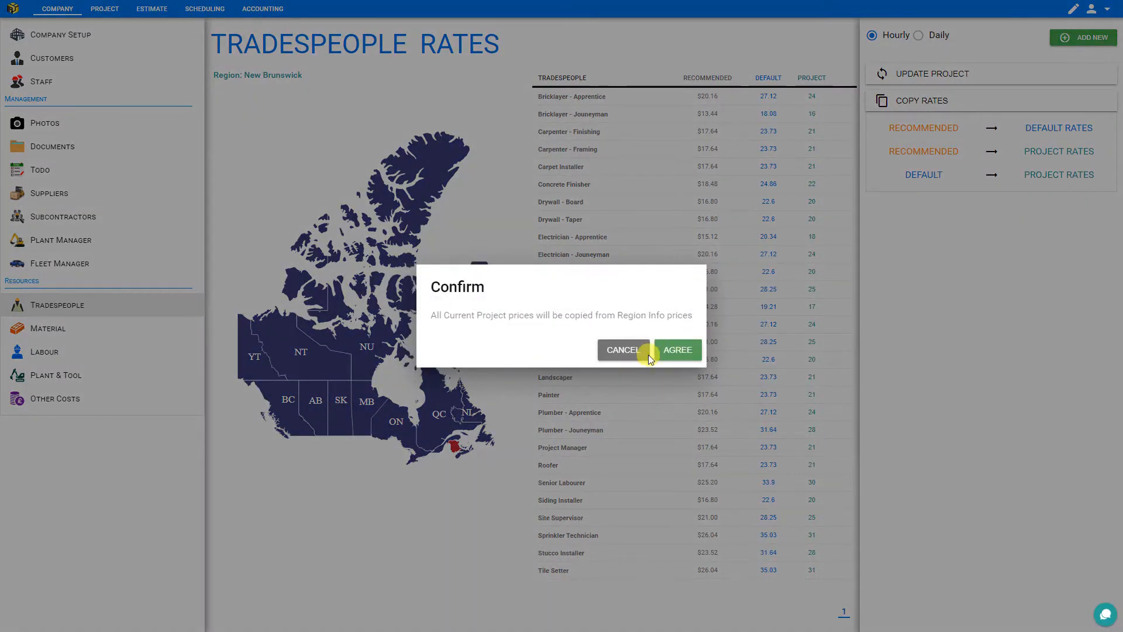
click(679, 351)
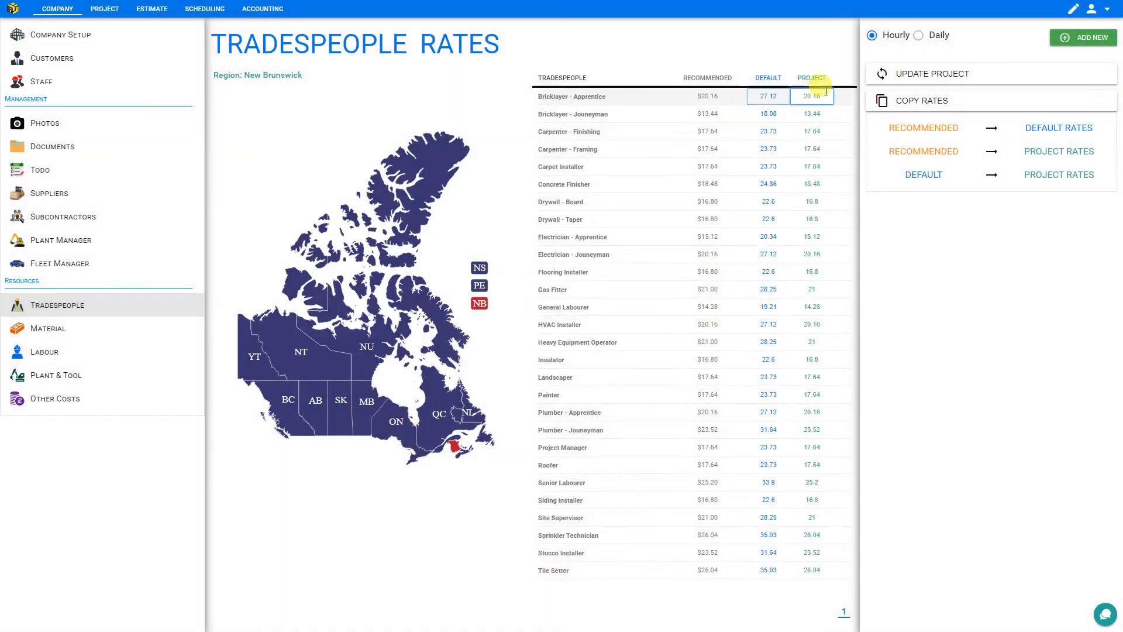
click(912, 78)
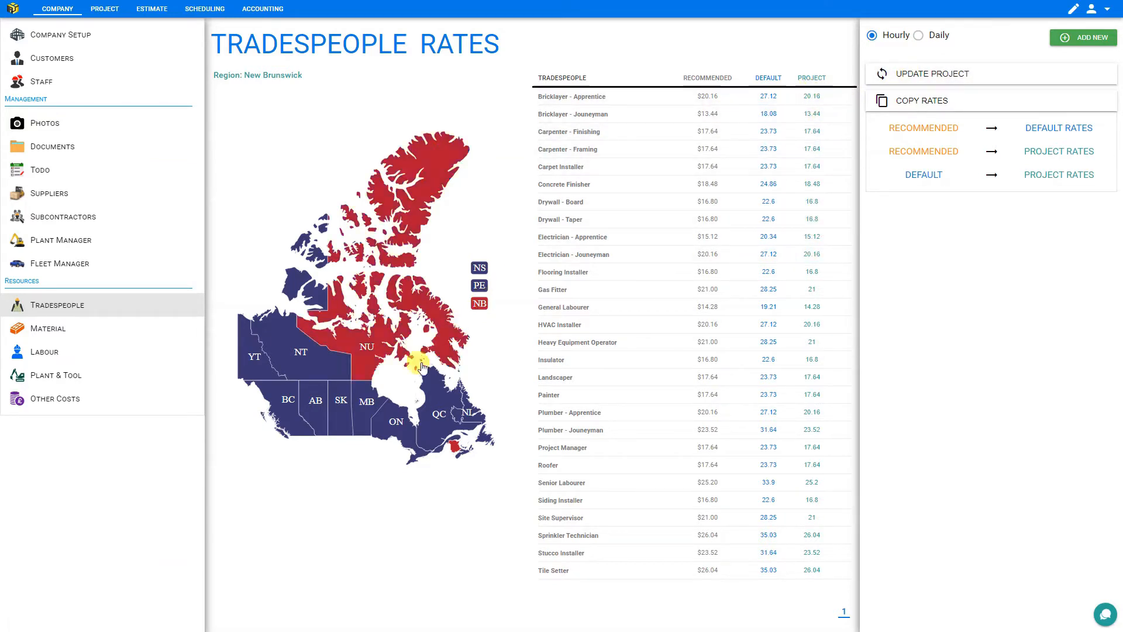
Copy Ontario's recommended tradespeople rates to the default rates
click(396, 428)
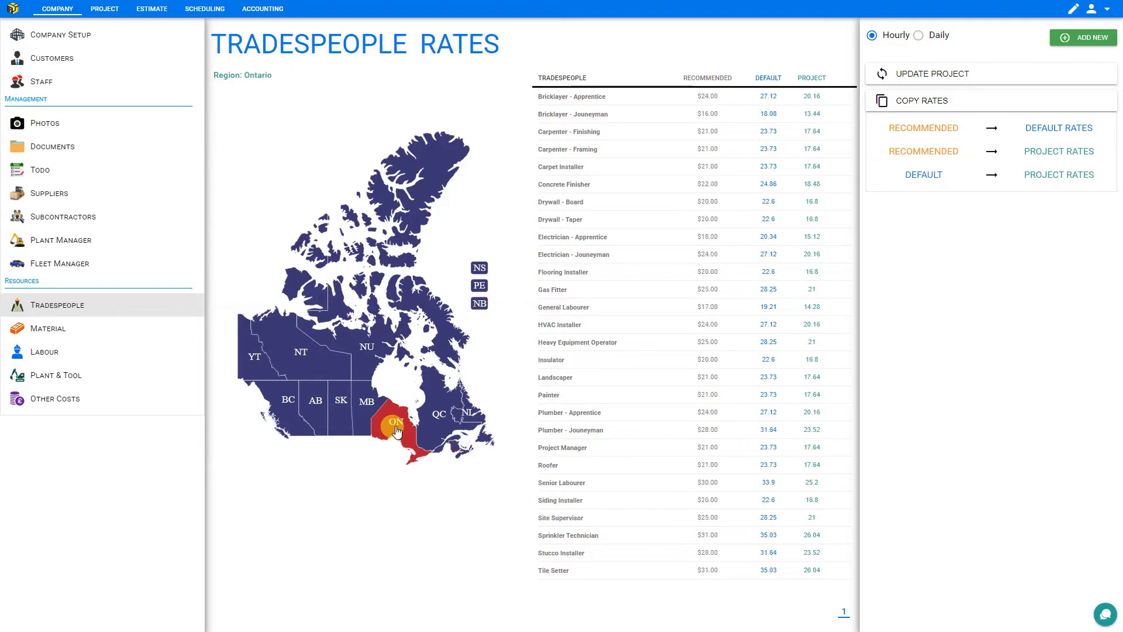
click(939, 130)
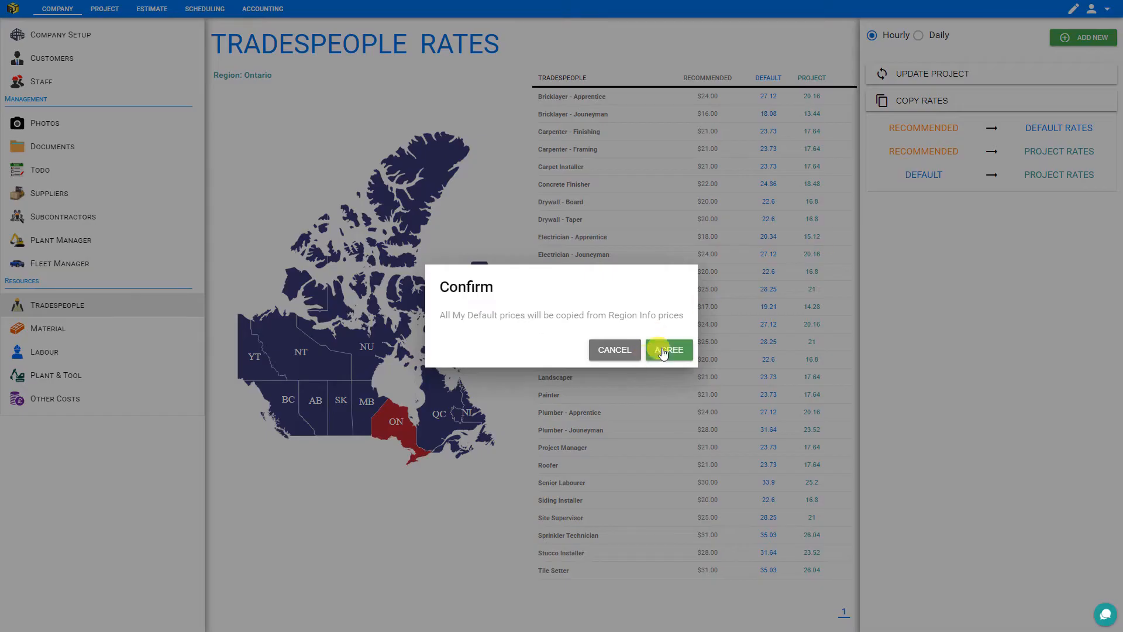
click(678, 338)
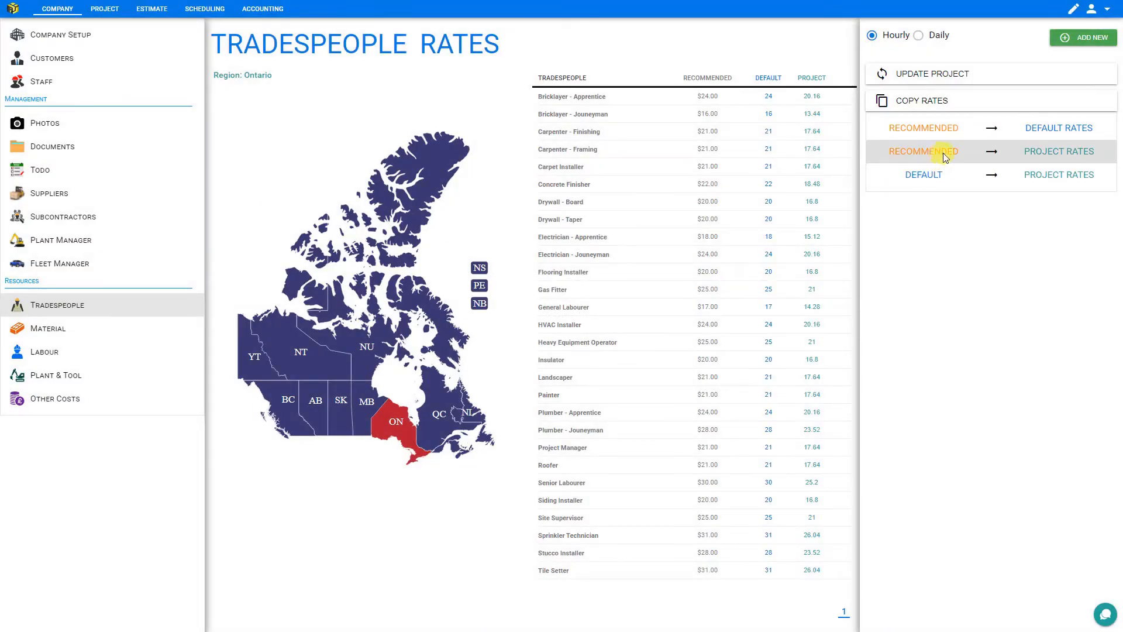
Copy Ontario's recommended tradespeople rates to the project rates and update the project with them
click(939, 154)
click(676, 350)
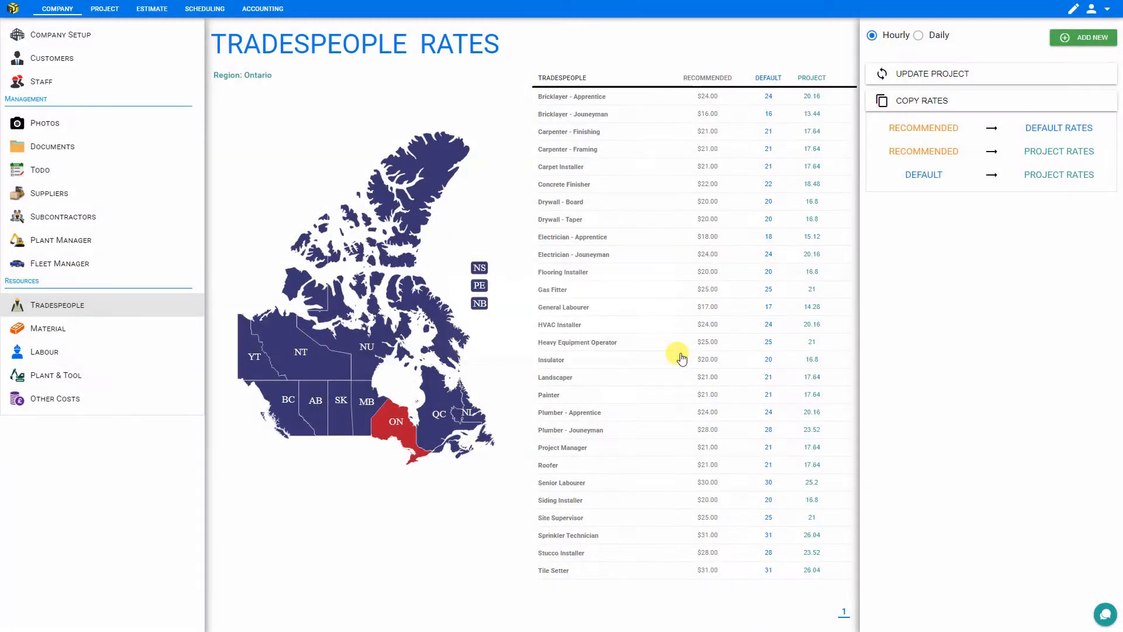
click(903, 81)
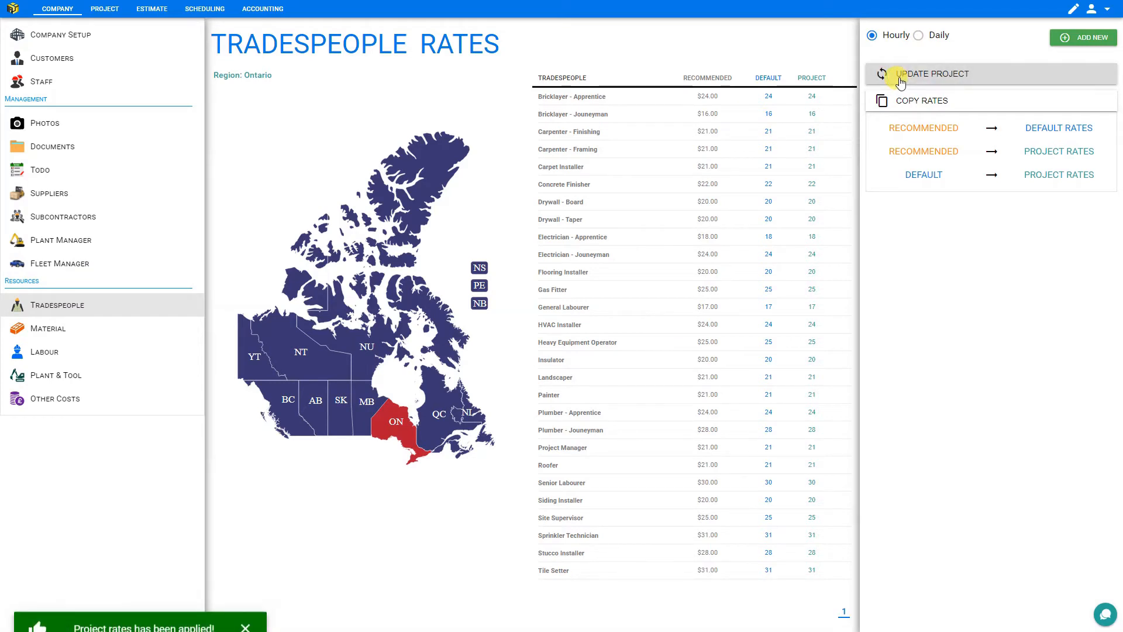
Search the material library for "waterproof polymer"
click(50, 336)
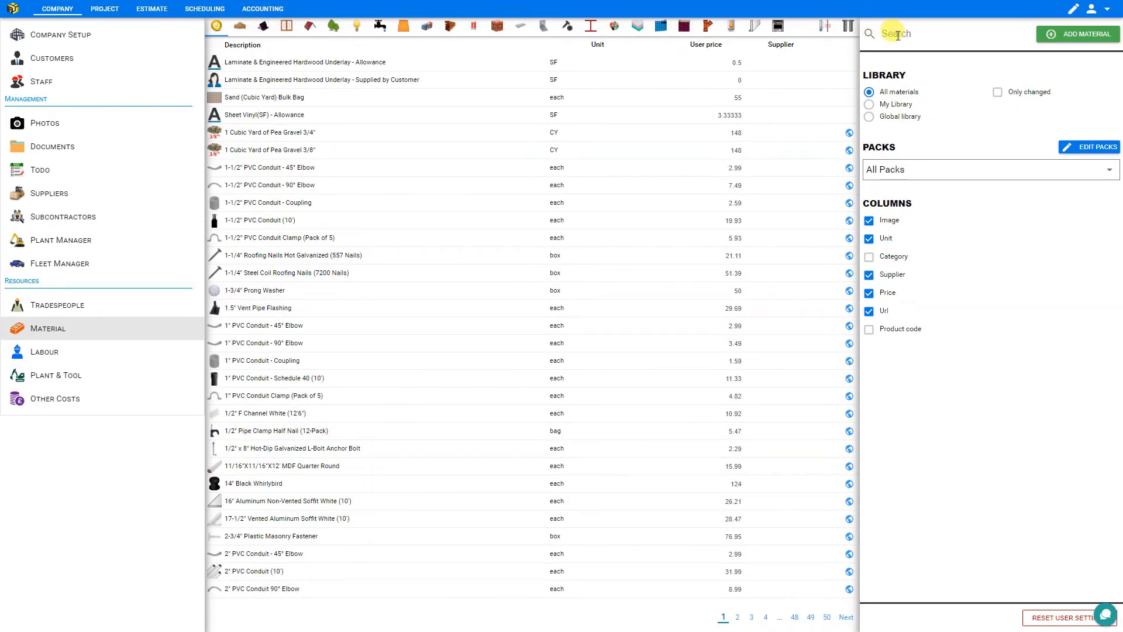
click(898, 35)
text(waterproof)
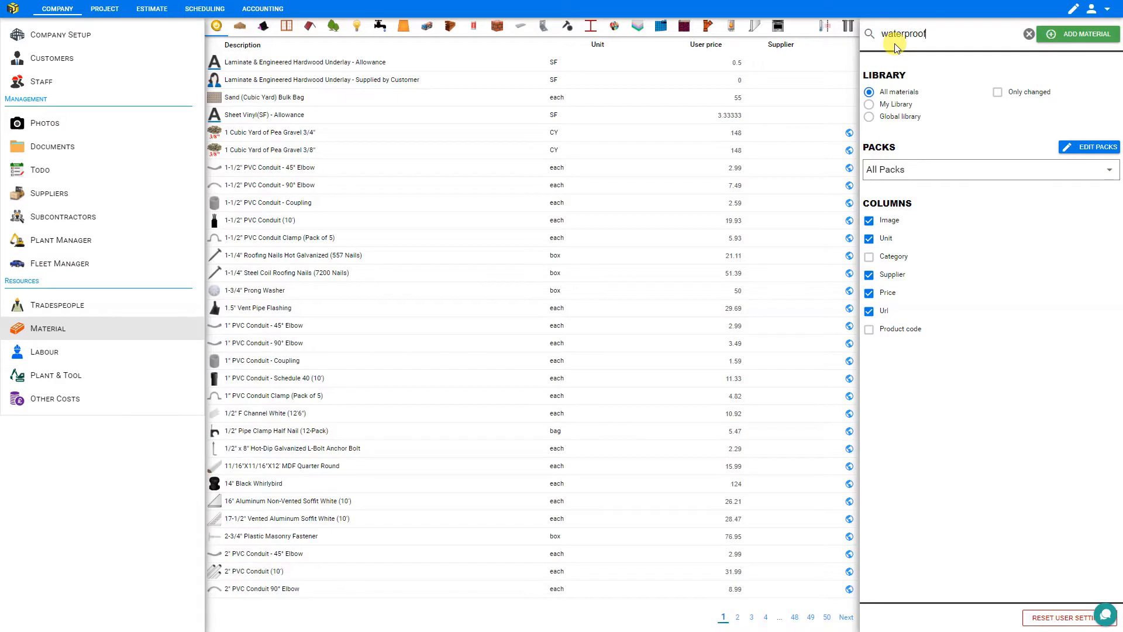
text( polymer)
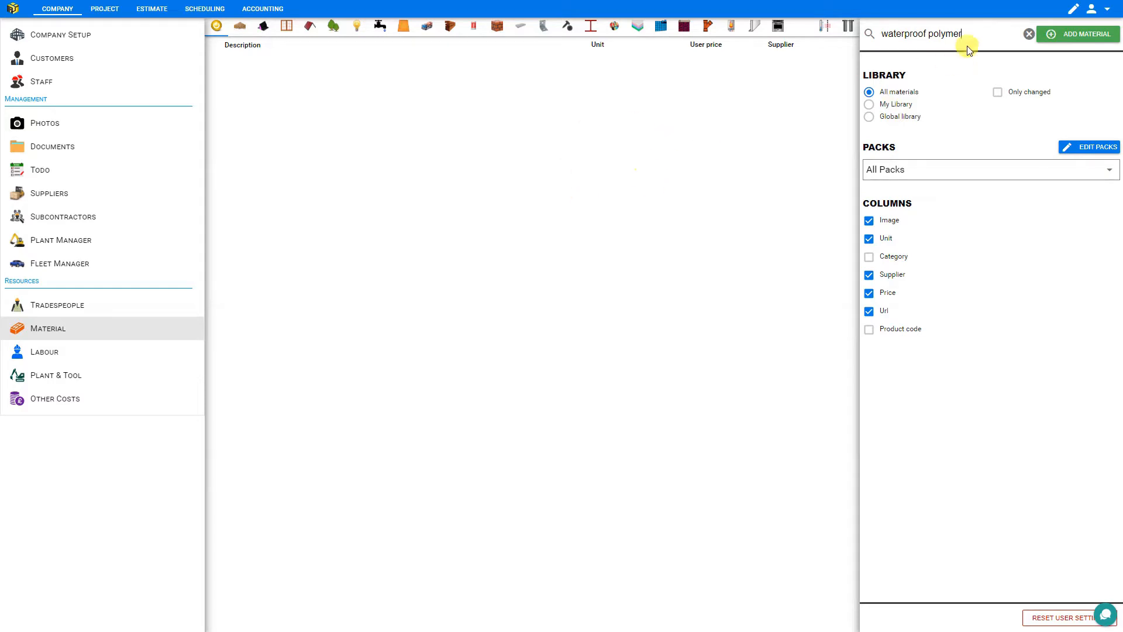
Draft a new material titled "Waterproof concrete polymer" with unit L and category Concrete, and discard the form
click(1085, 37)
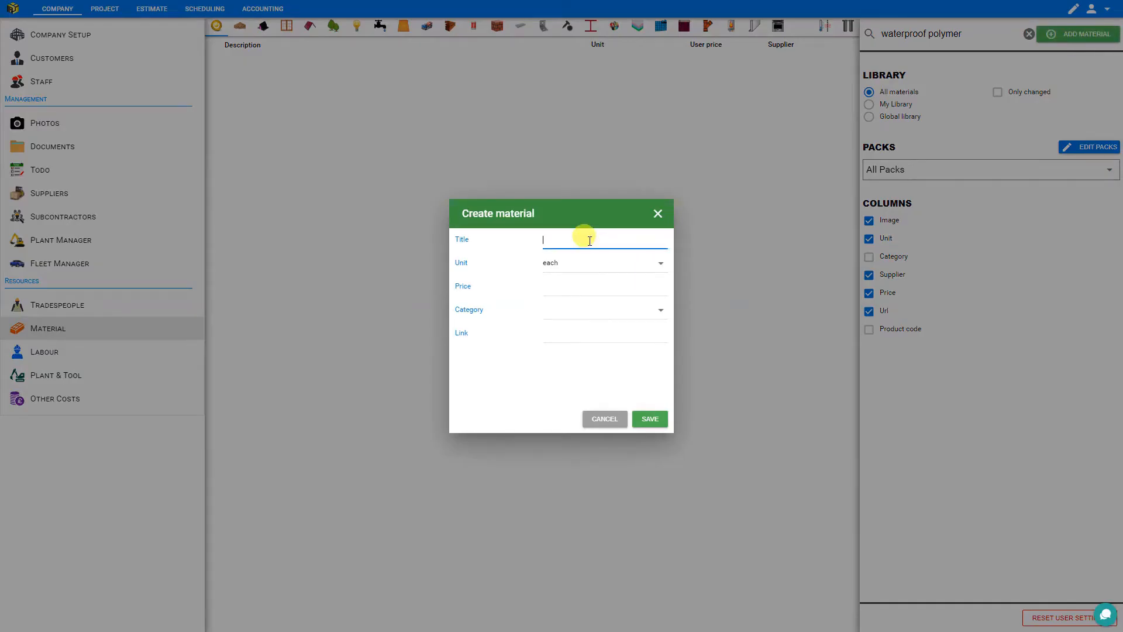
text(Waterproof concrete polymer)
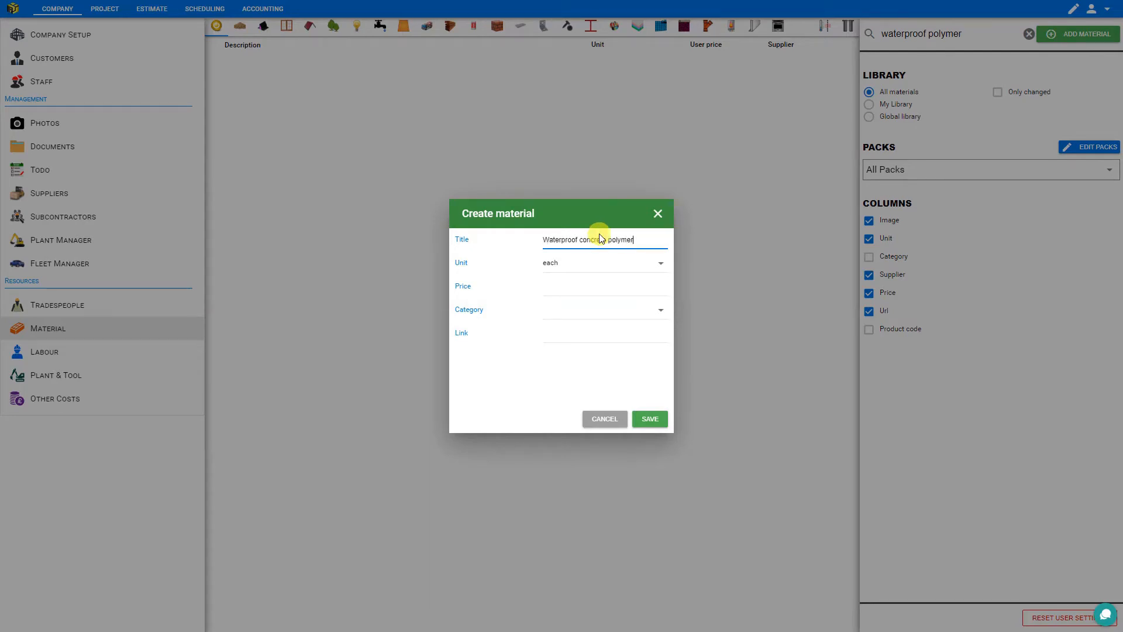
click(661, 265)
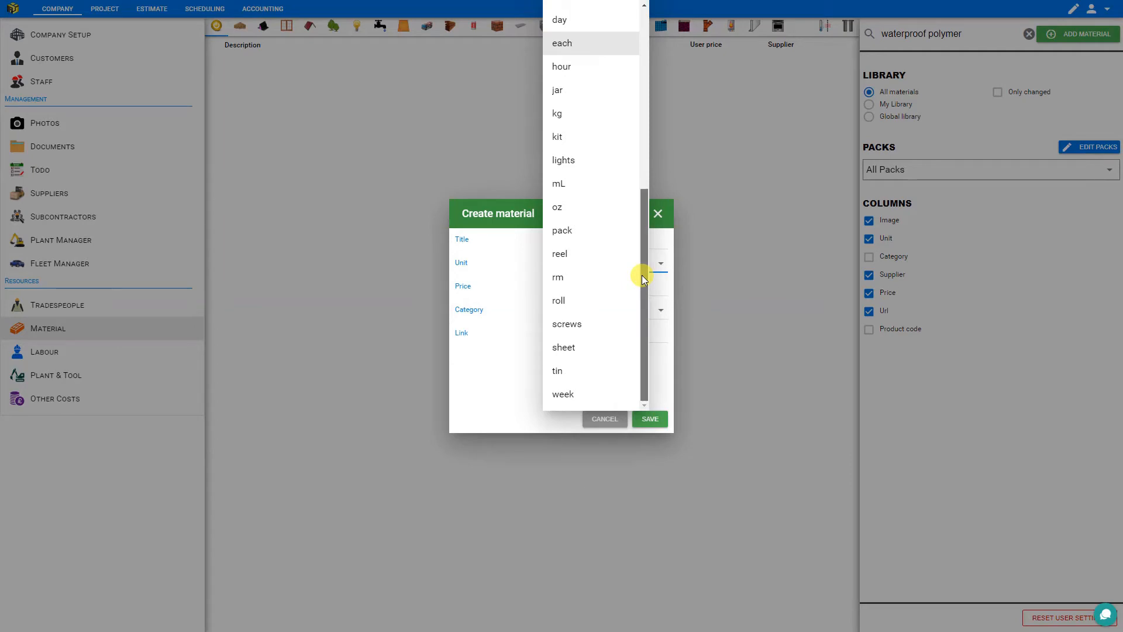
drag(641, 275, 631, 93)
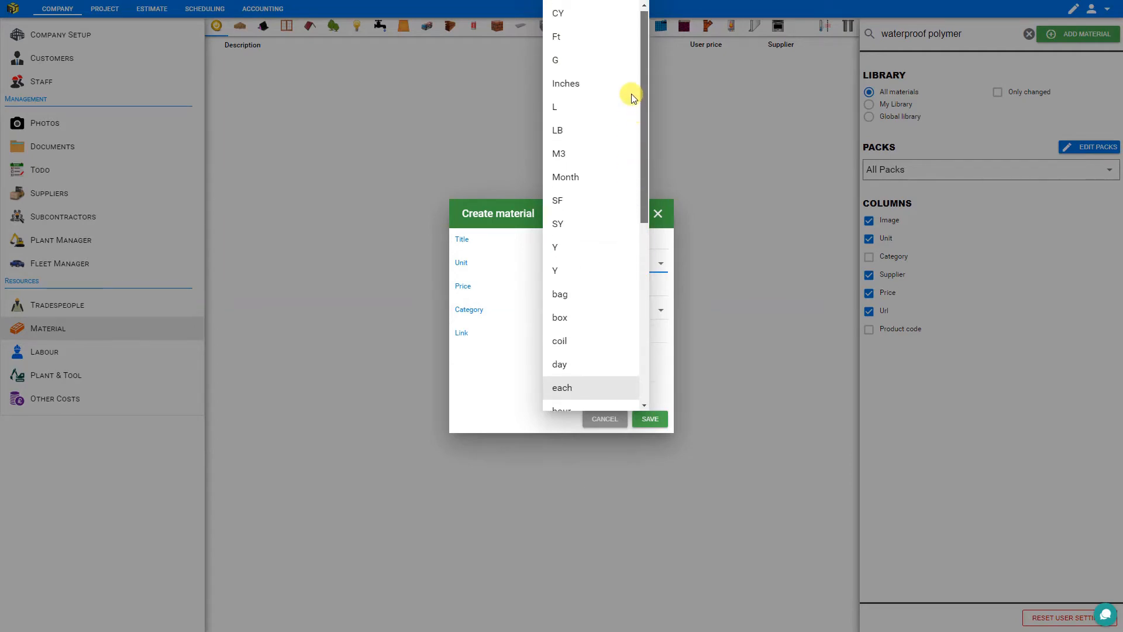
click(562, 110)
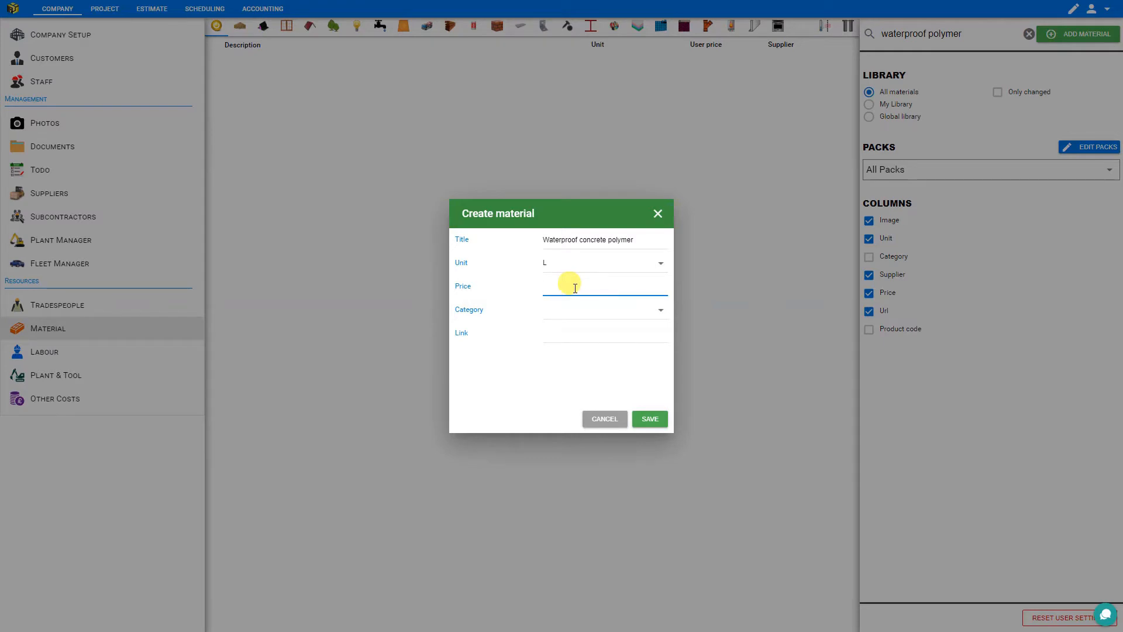
click(571, 310)
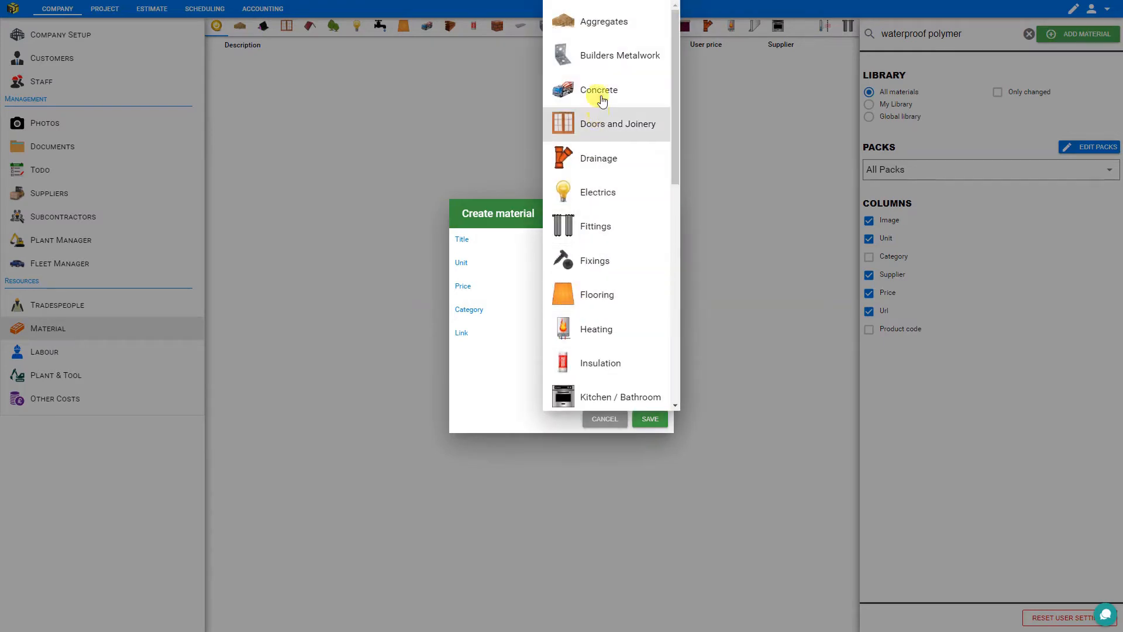
click(601, 93)
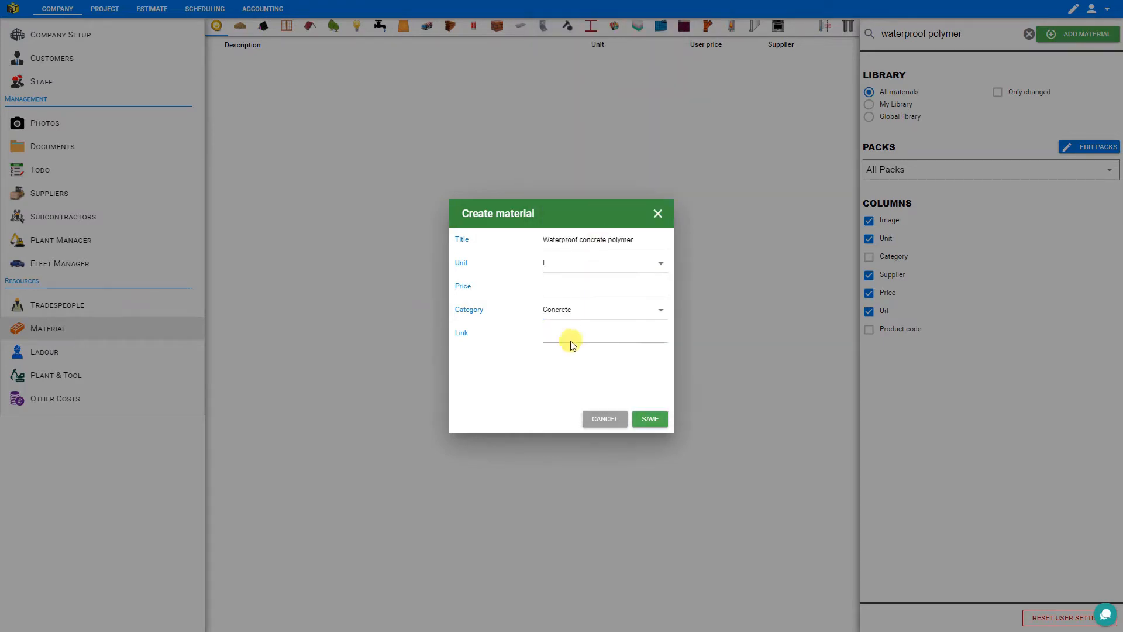
click(573, 335)
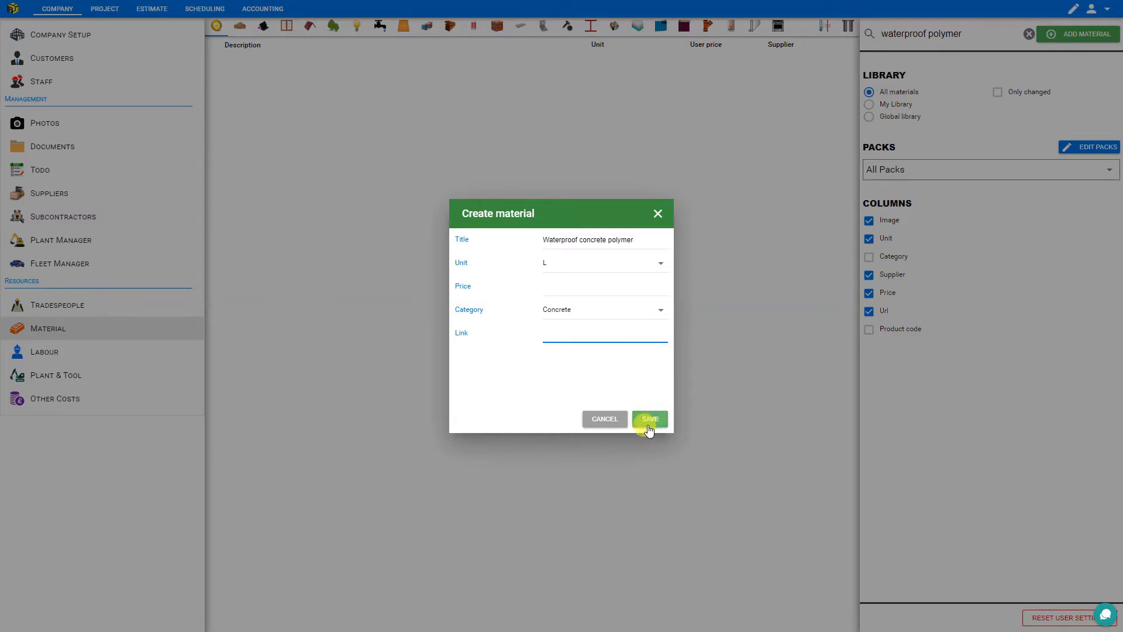
click(603, 419)
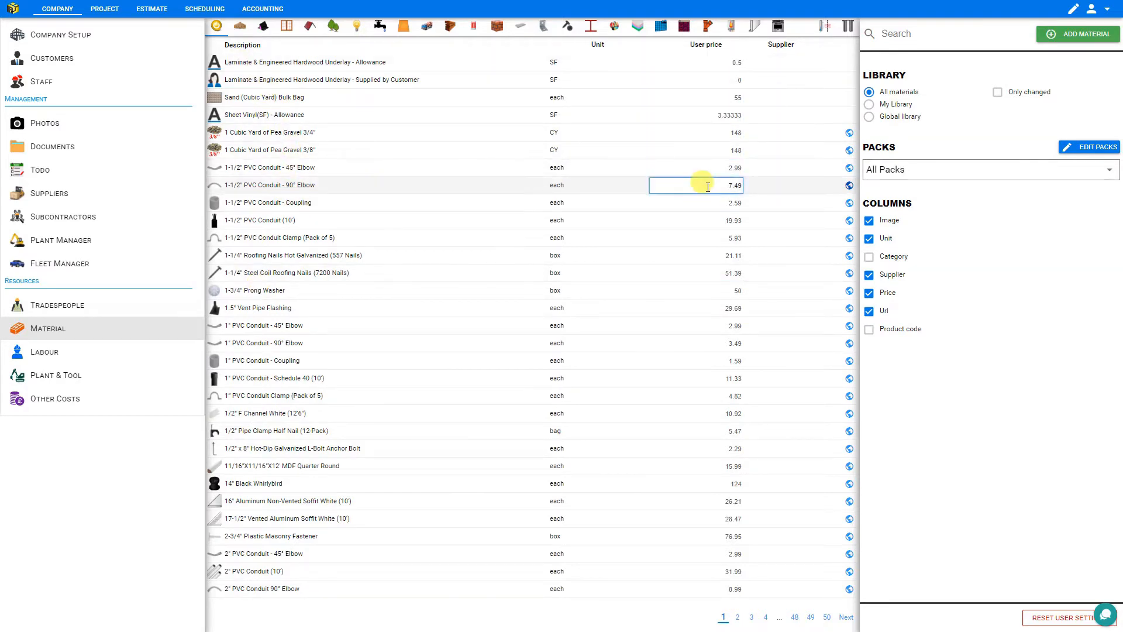
Show only My Library's materials and examine the waterproof concrete polymer's description, price and supplier options
click(869, 105)
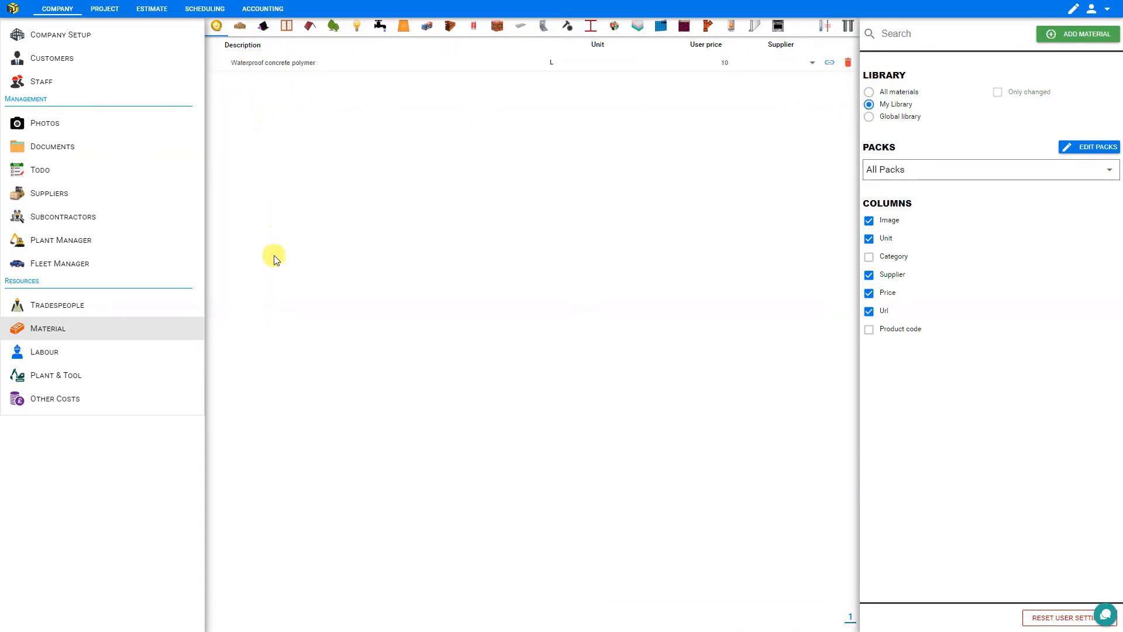
click(325, 62)
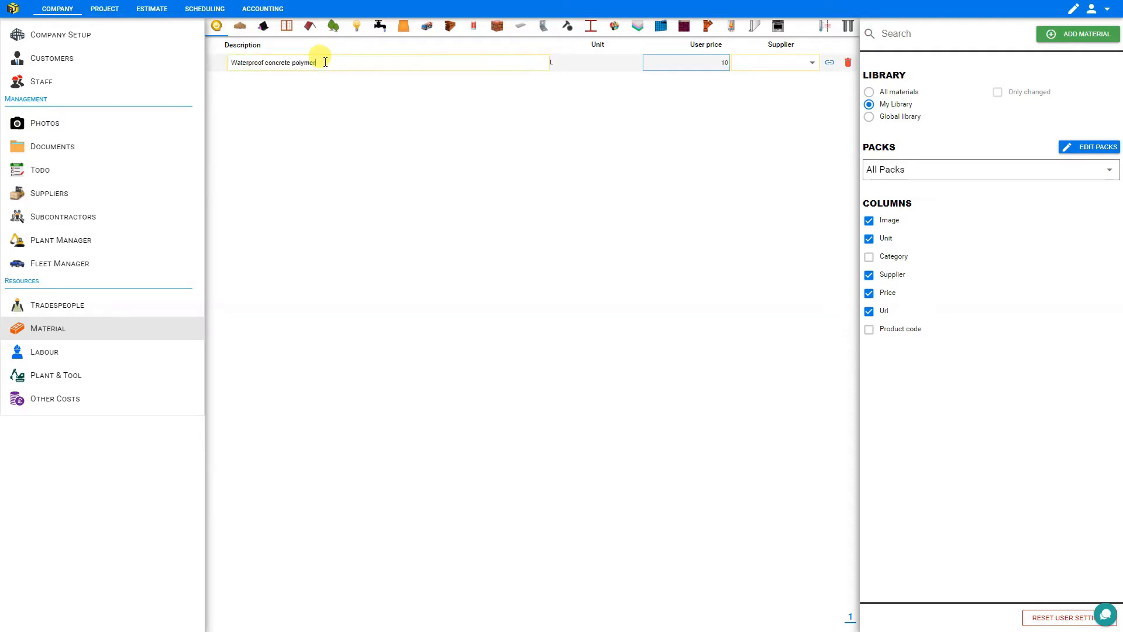
click(696, 62)
click(805, 66)
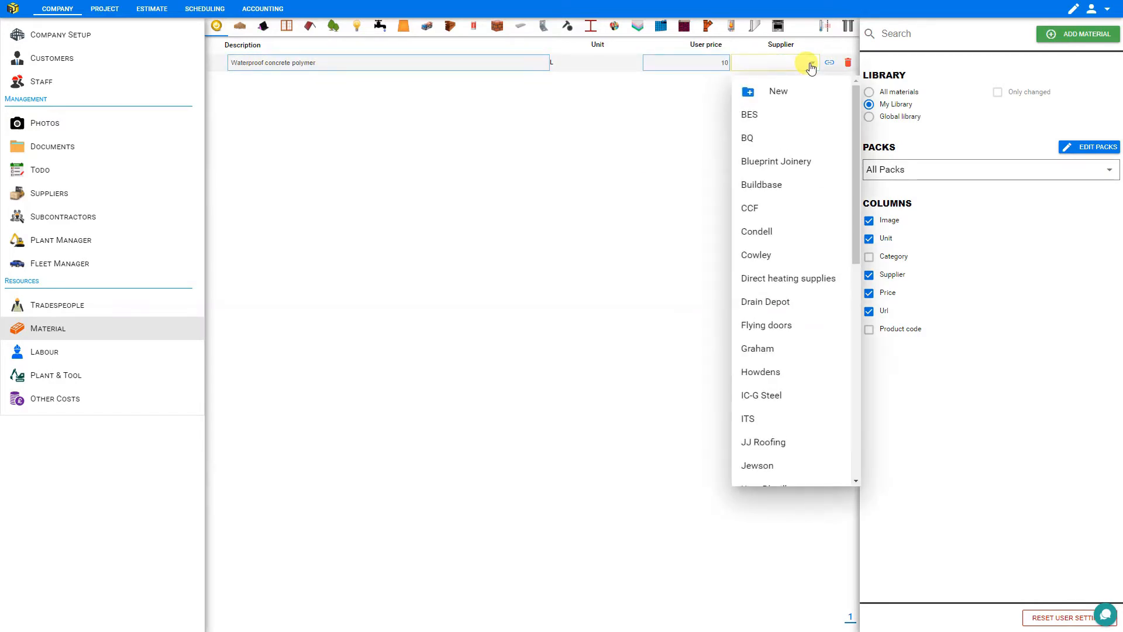
scroll(784, 310, down, 8)
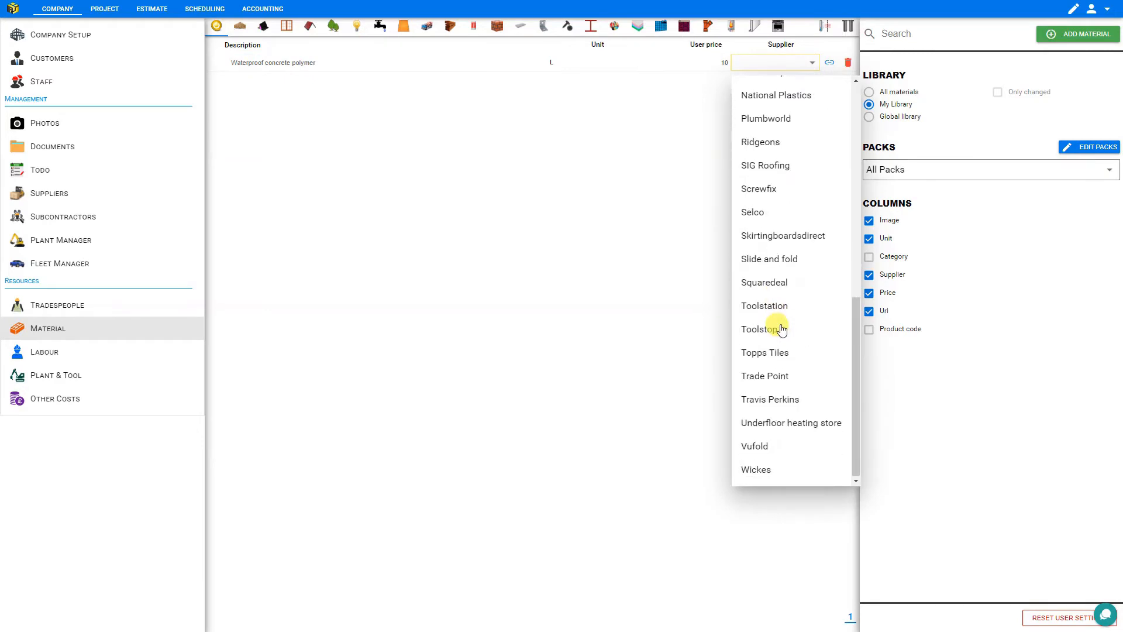
scroll(781, 325, up, 10)
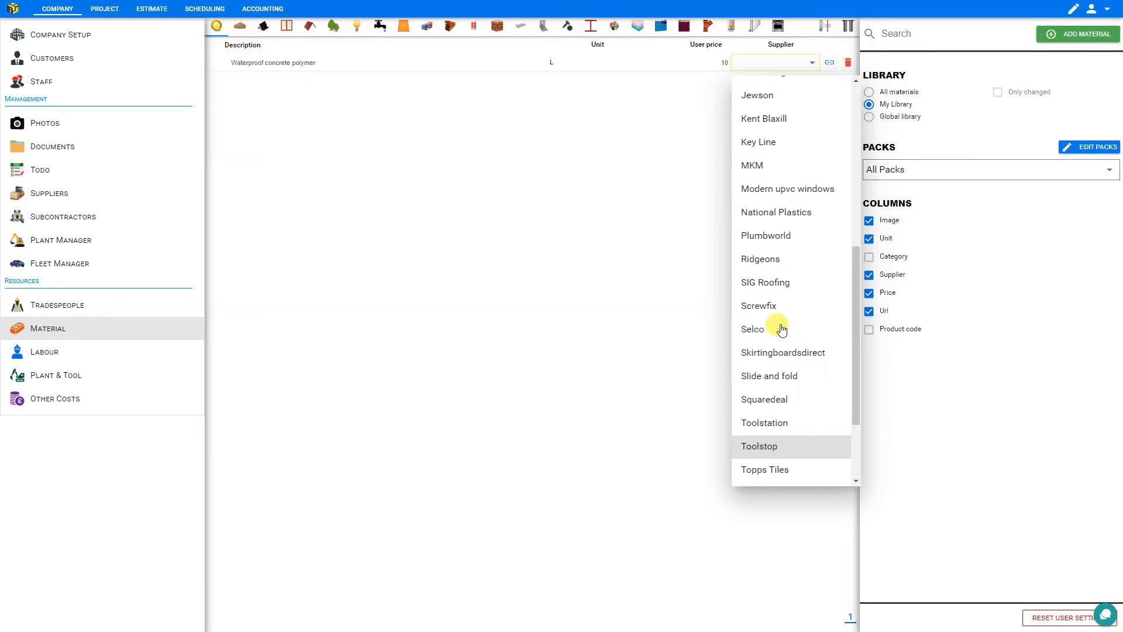
click(771, 95)
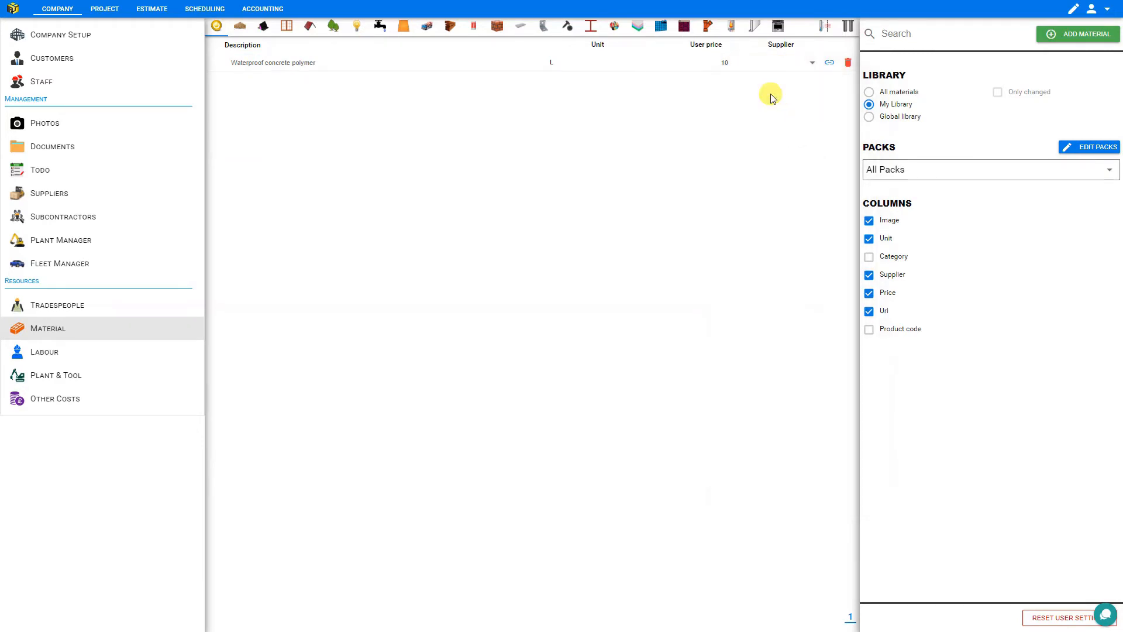
click(665, 112)
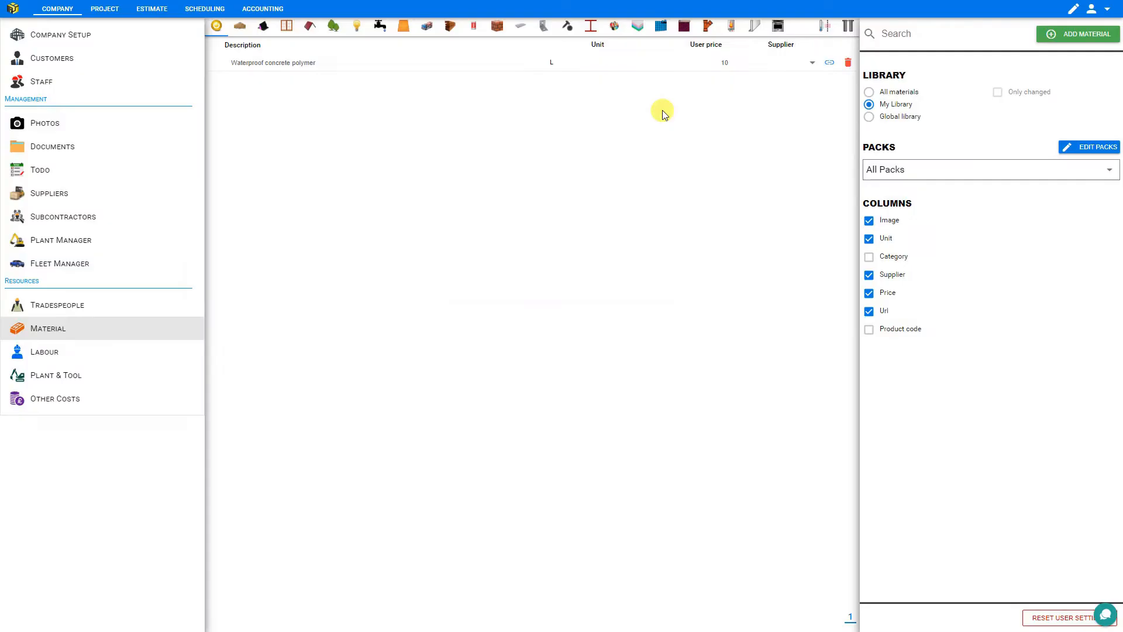
View the link entry form of the waterproof concrete polymer and return the library to all materials
click(829, 63)
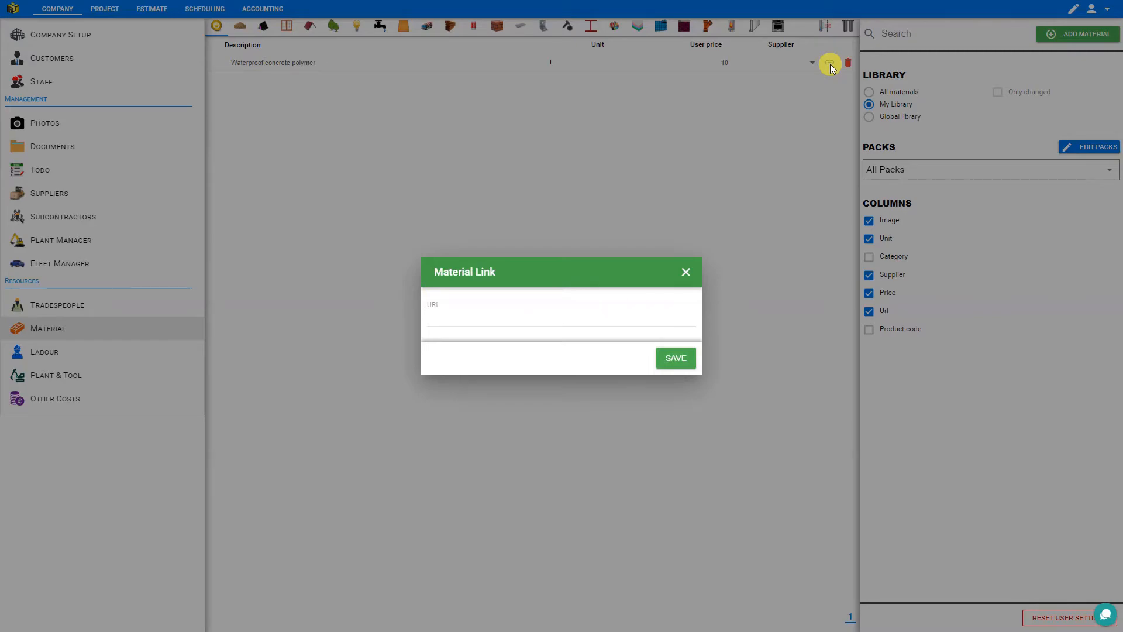
click(684, 271)
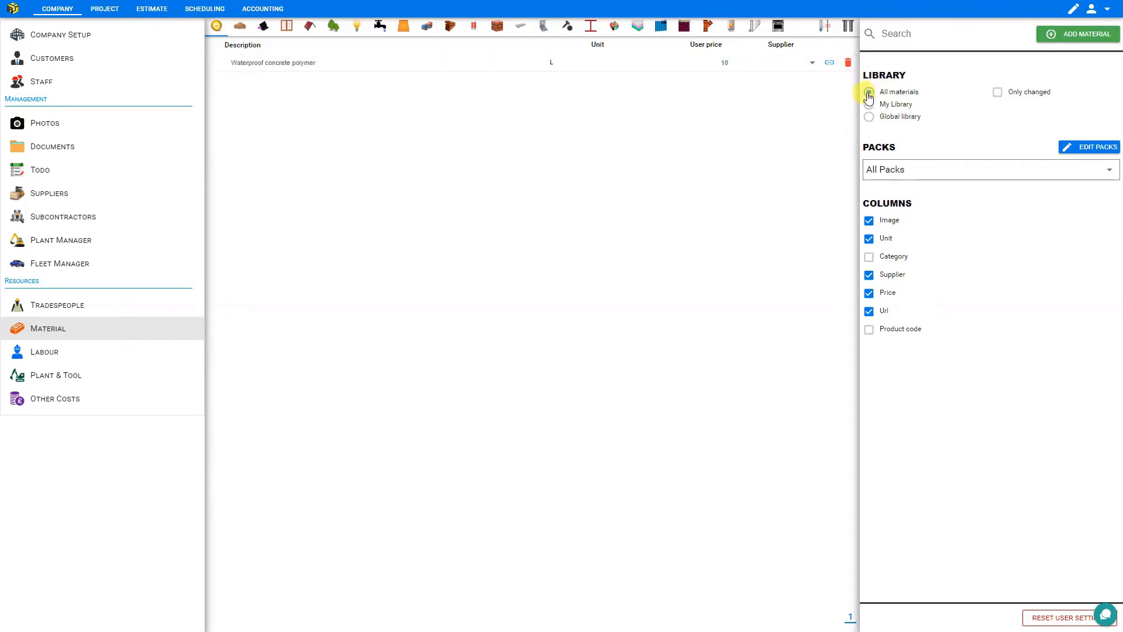
click(869, 93)
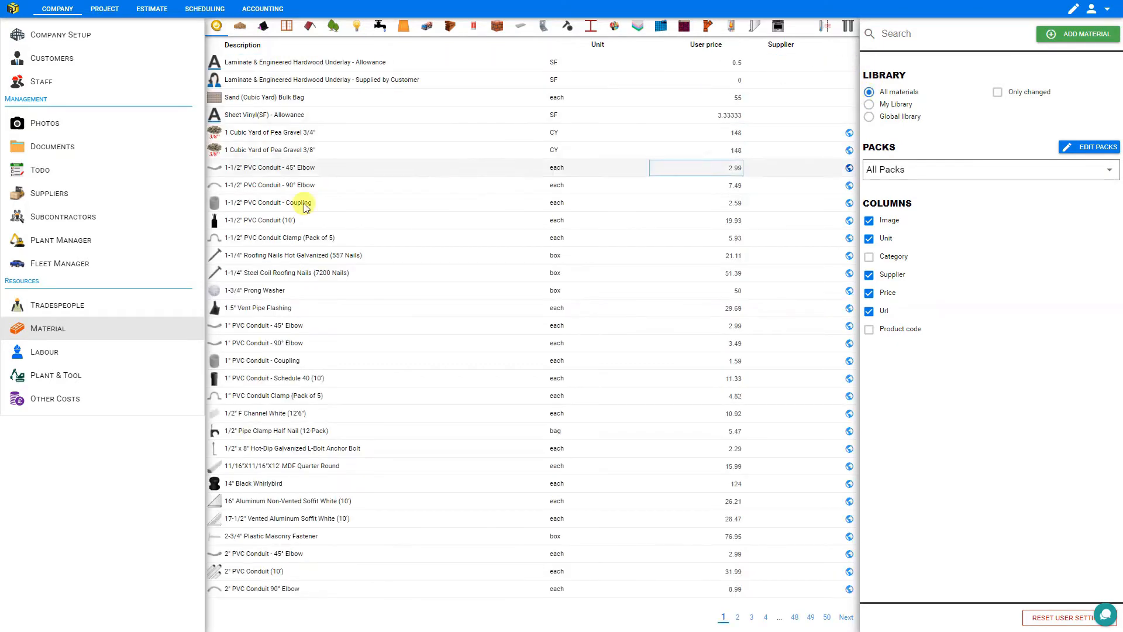
Go to the labour library and view the form for adding a labour item
click(42, 354)
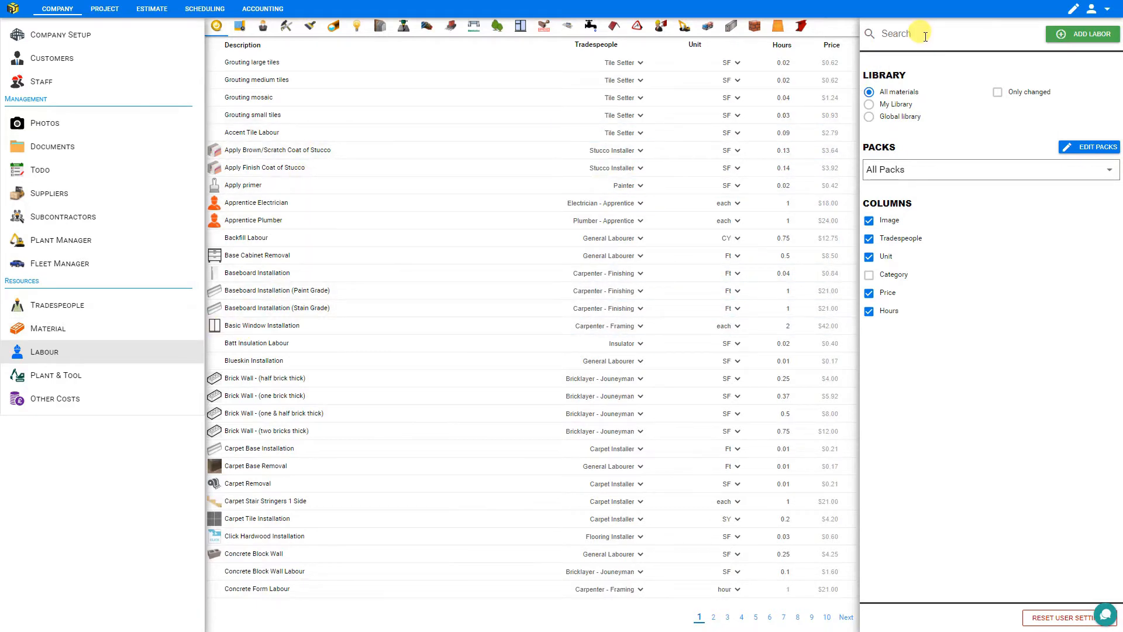
click(1091, 34)
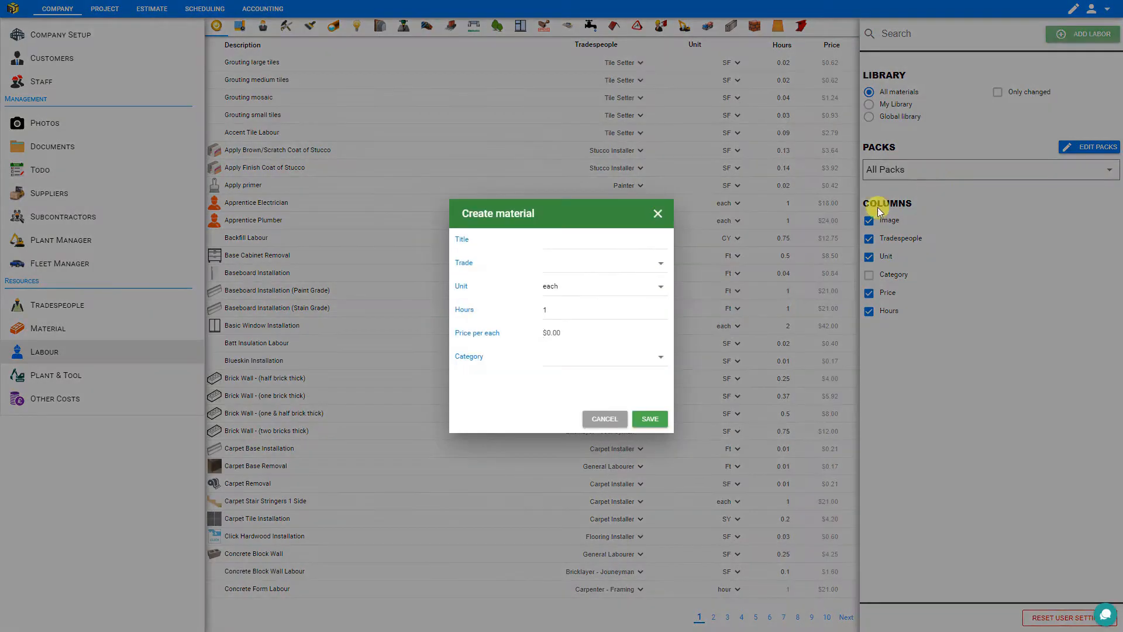
click(657, 216)
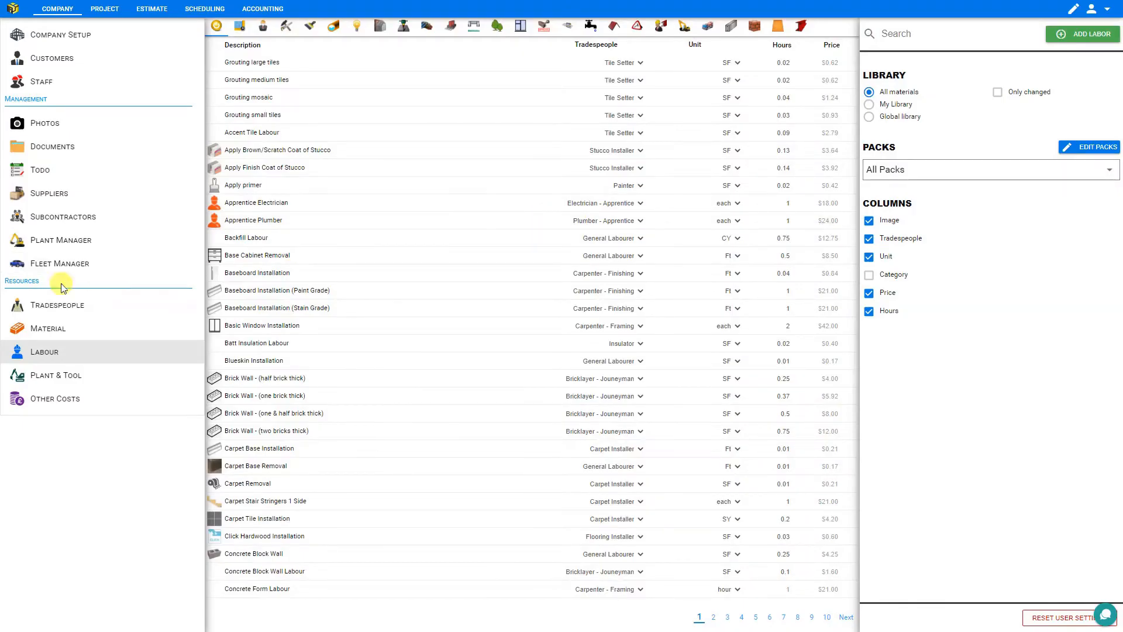
Go to the plant and tool library and view the form for adding an item
click(52, 379)
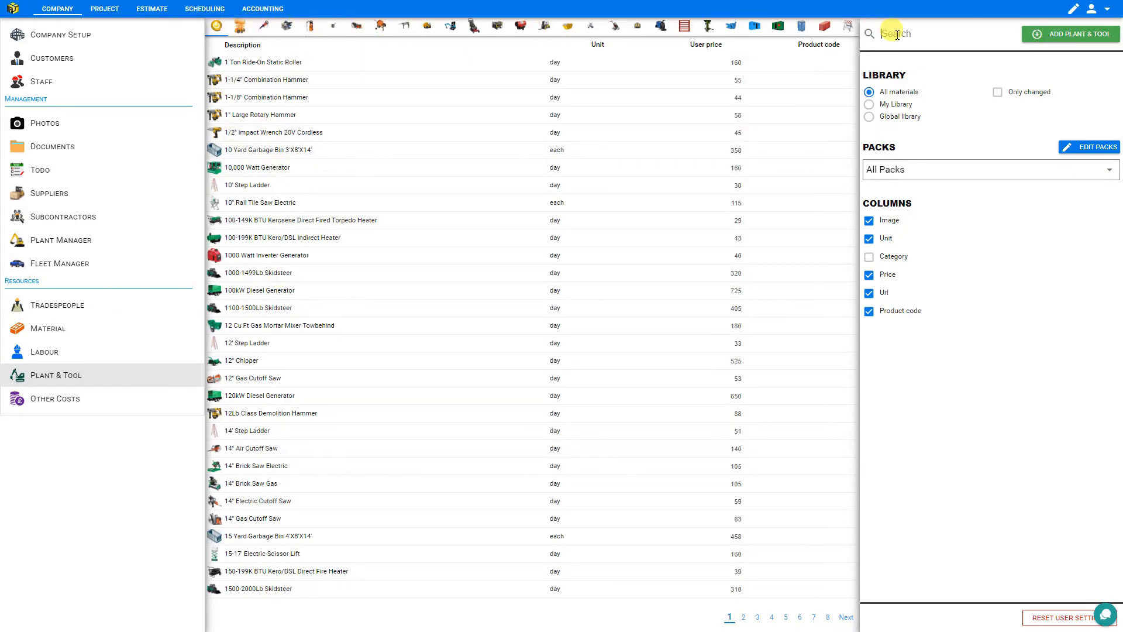
click(1078, 37)
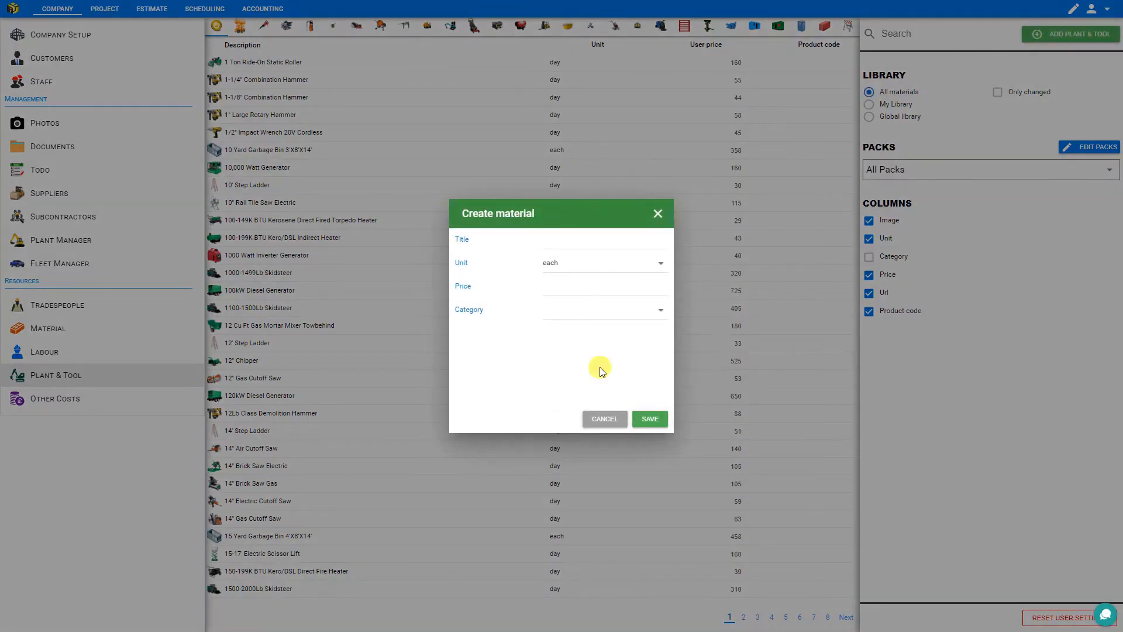
click(605, 418)
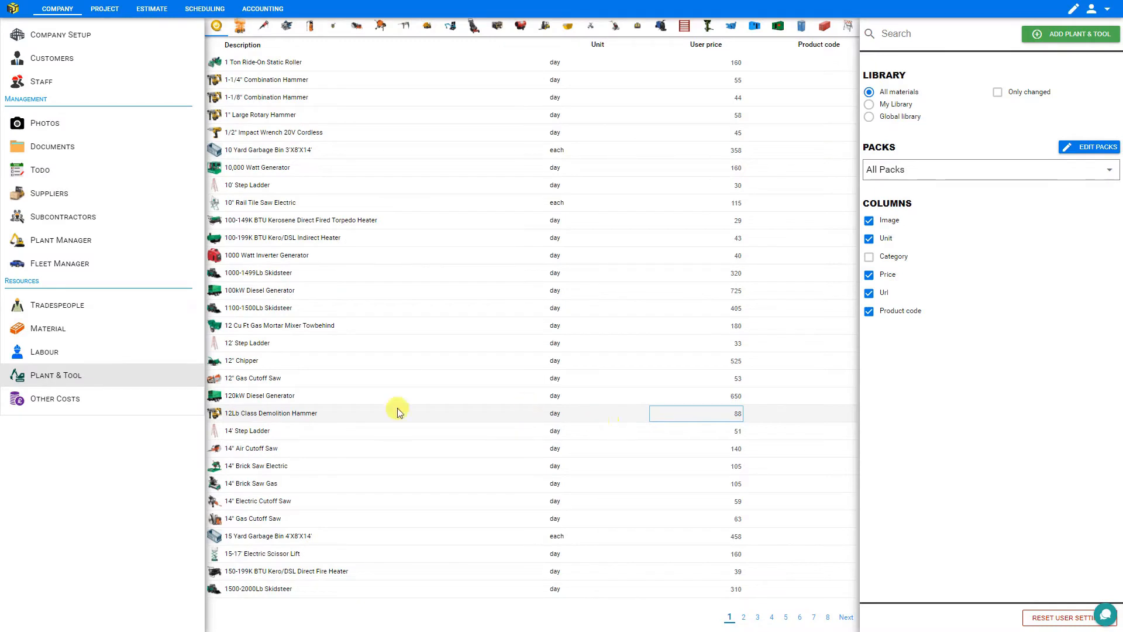
Go to the other costs library and view the form for adding another cost
click(69, 406)
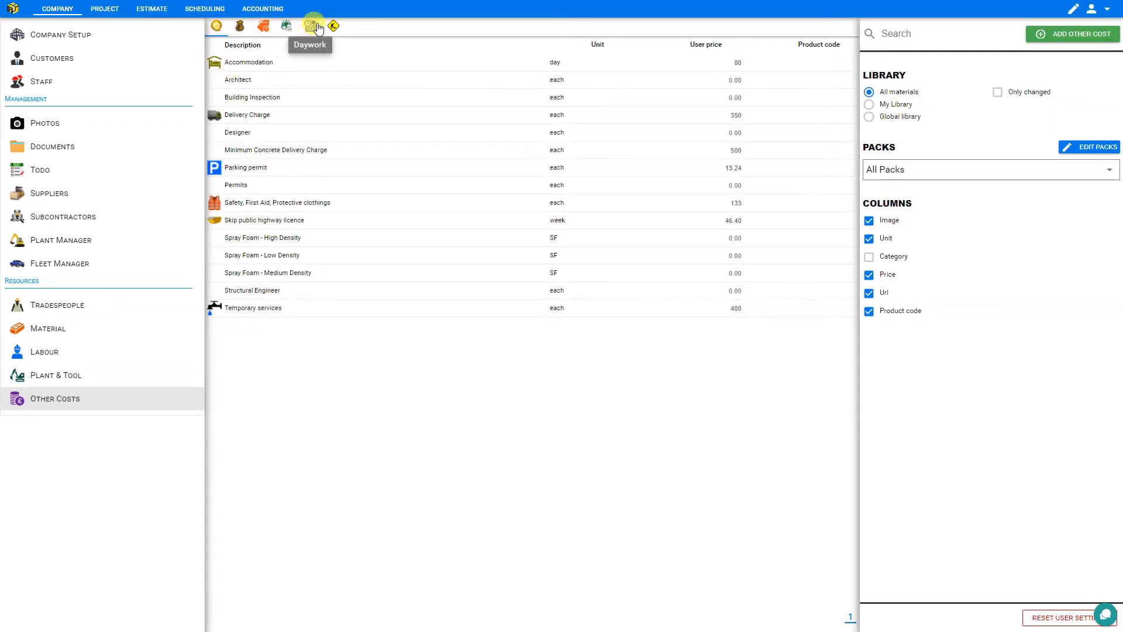
click(910, 43)
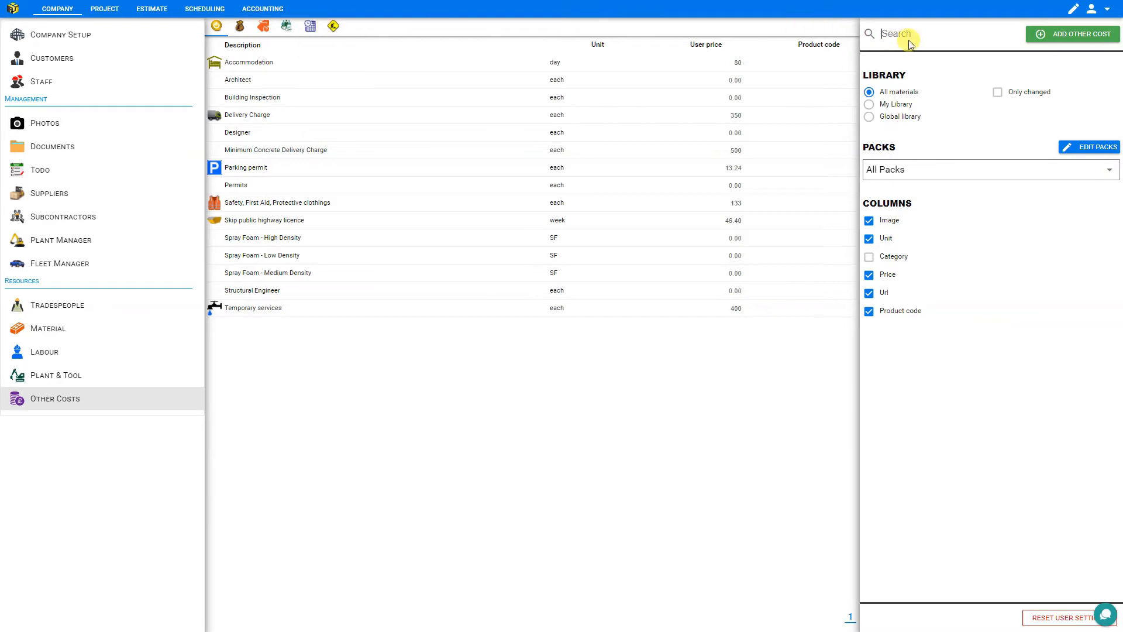
click(1062, 42)
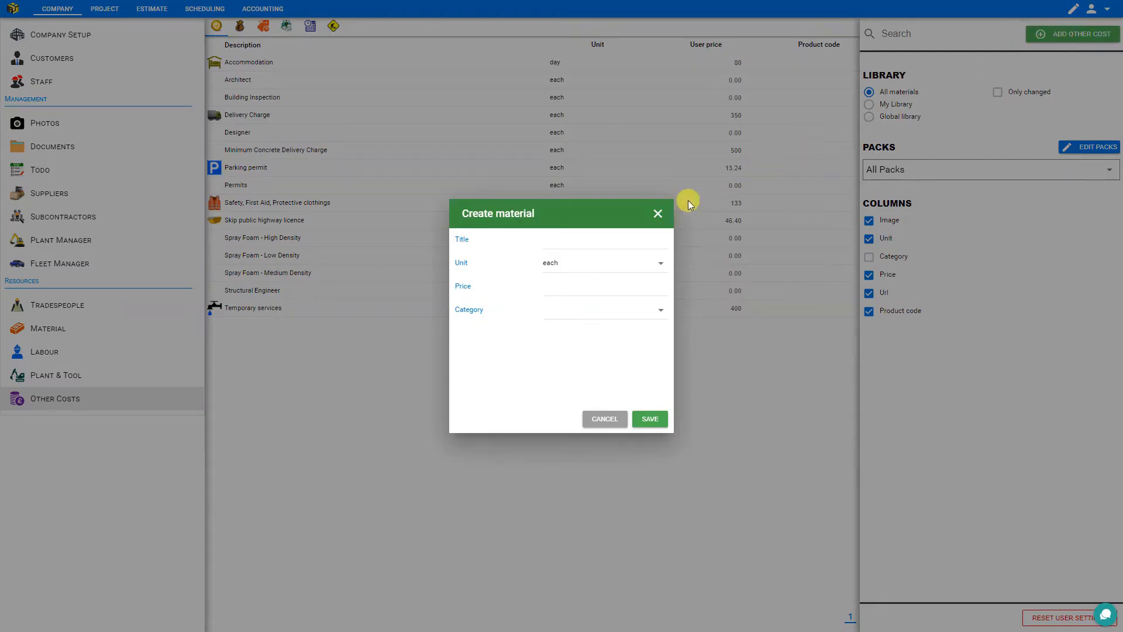
click(657, 214)
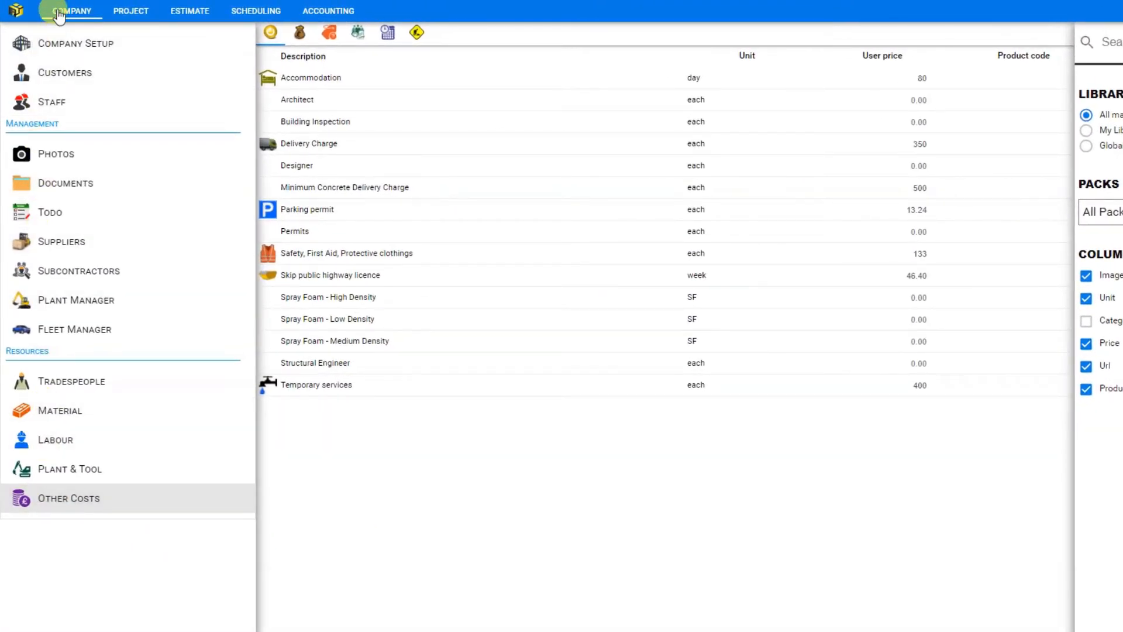
Create a new project titled "2nd project" from the list of all projects
click(135, 14)
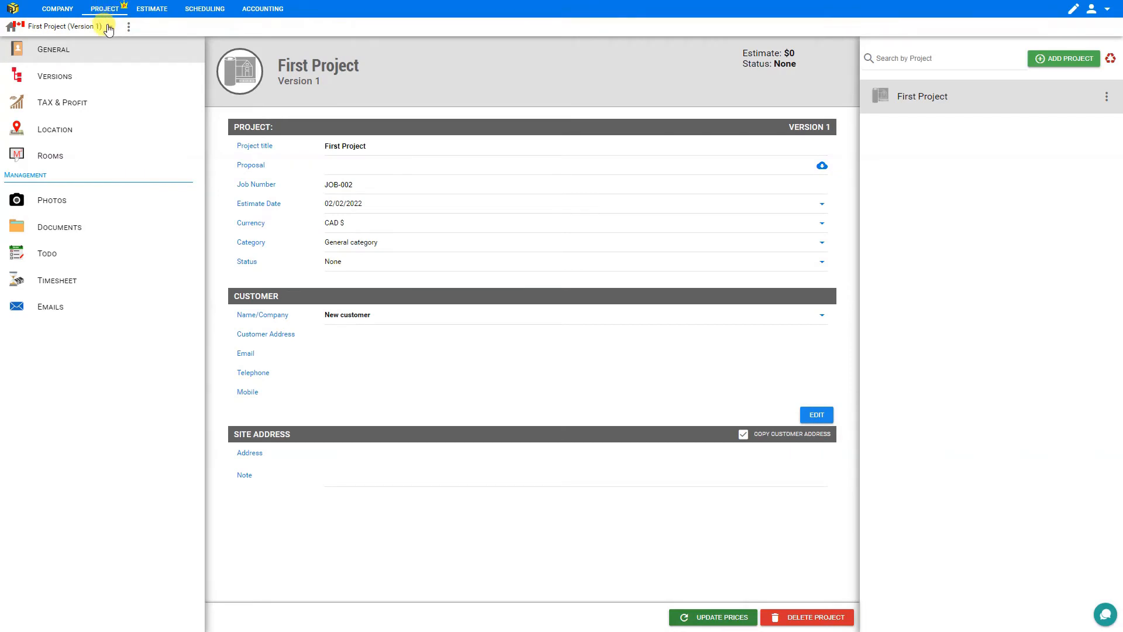
click(110, 29)
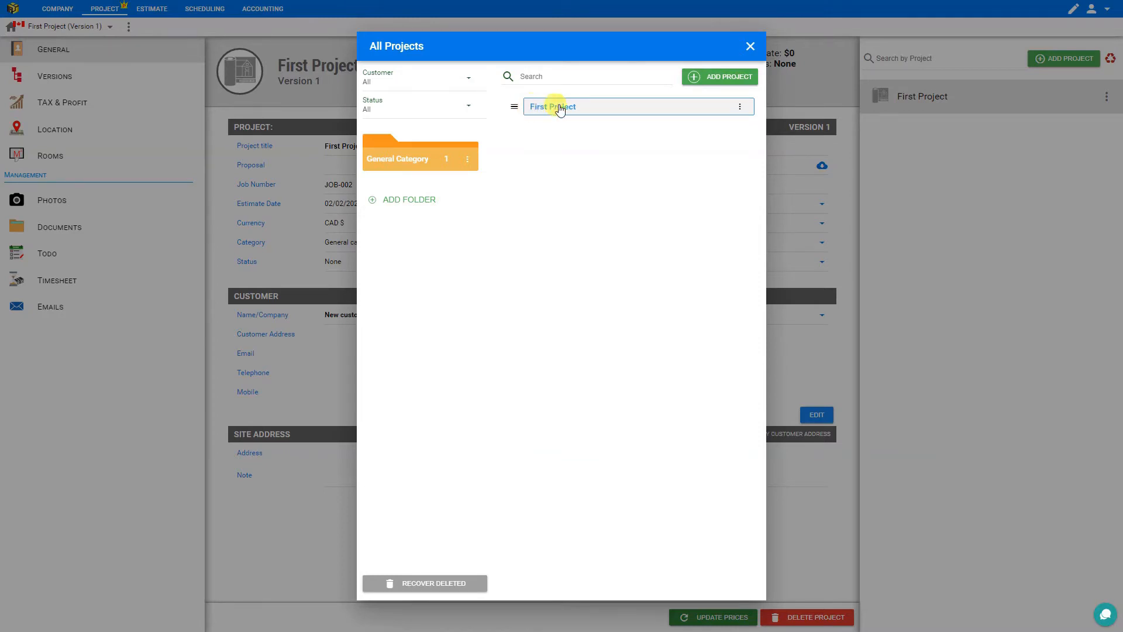
click(723, 77)
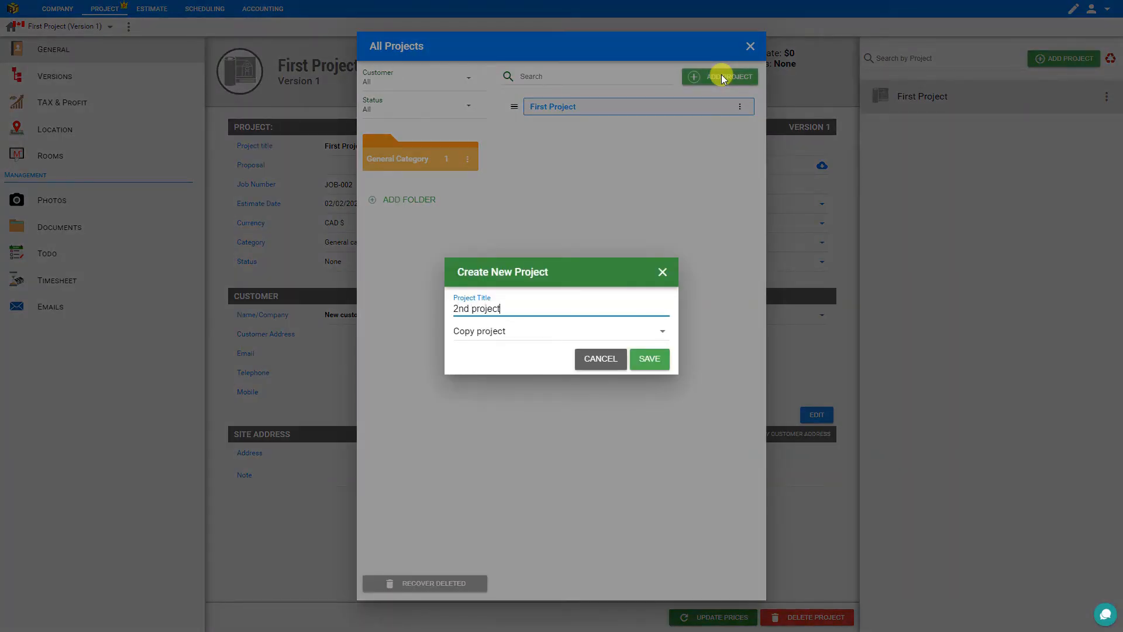
key(Return)
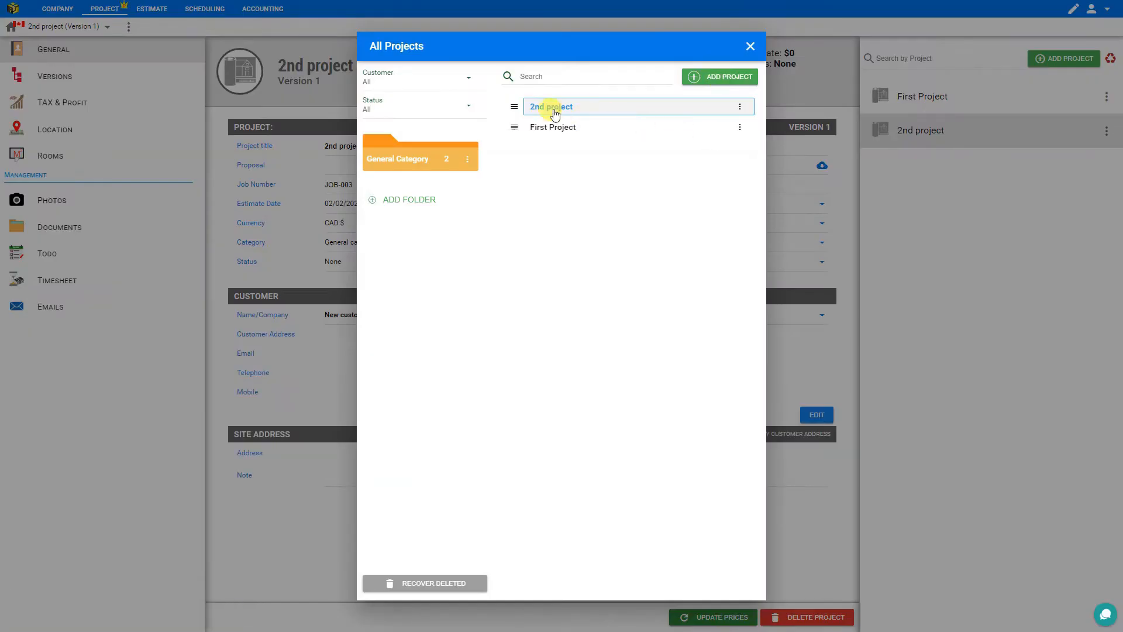
In the list of all projects, view the form for creating a category and the customer and status filter options
click(411, 202)
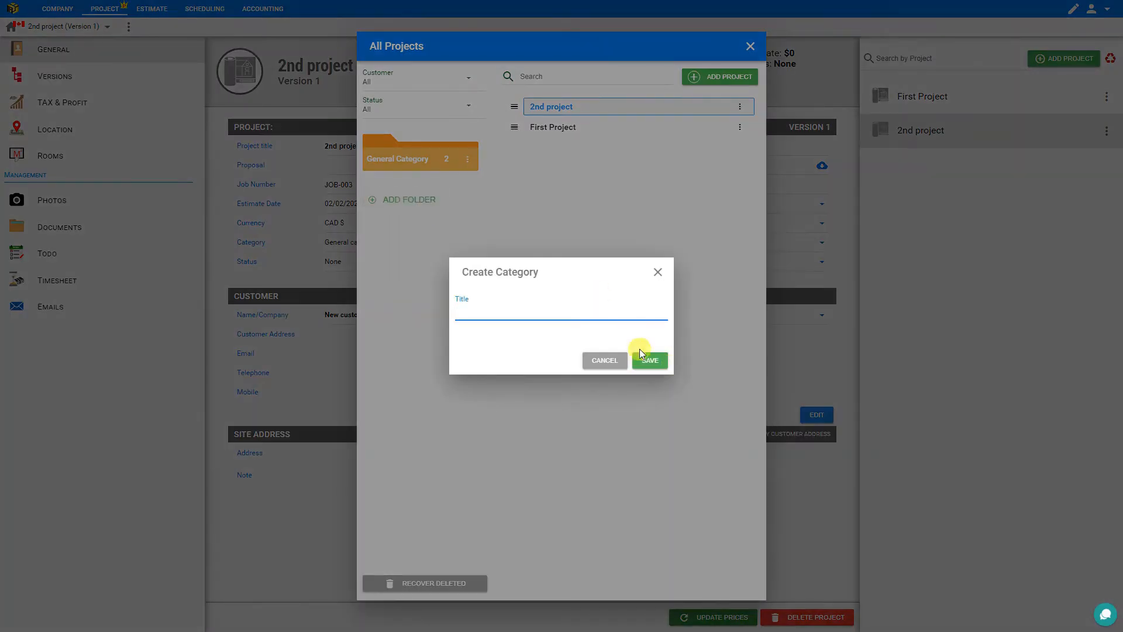
click(604, 359)
click(475, 83)
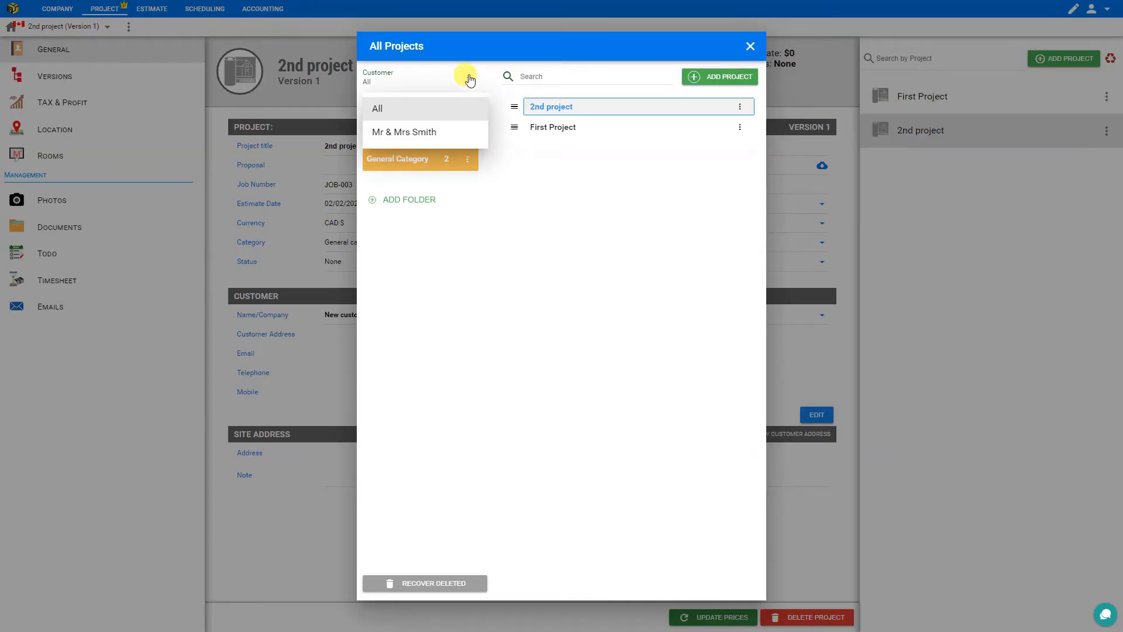
click(483, 80)
click(470, 109)
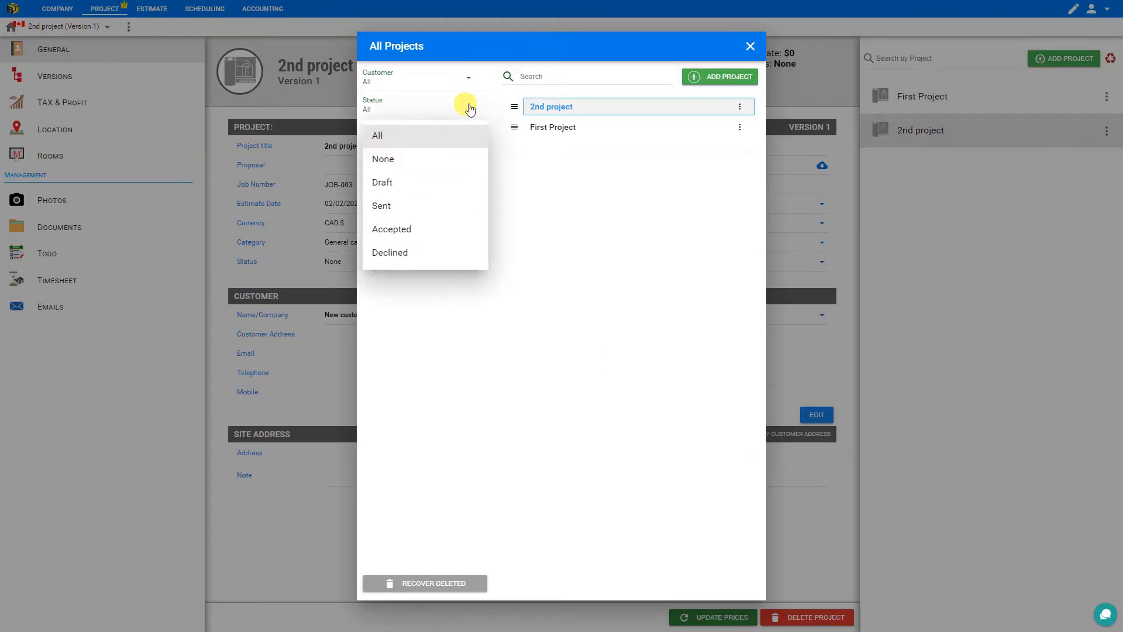
click(470, 109)
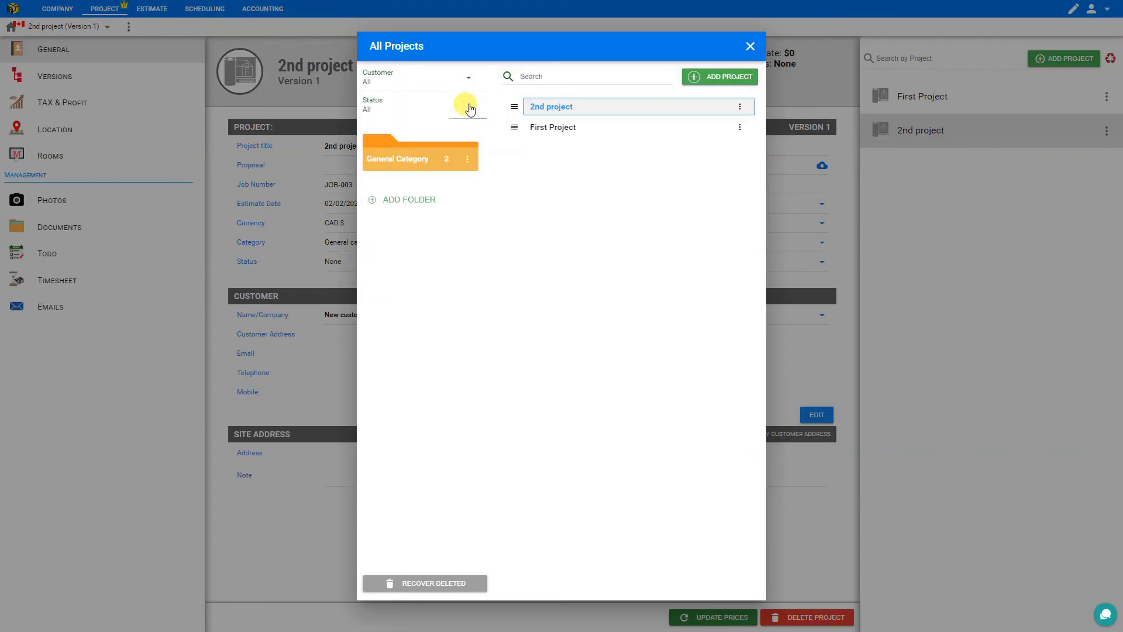
click(750, 46)
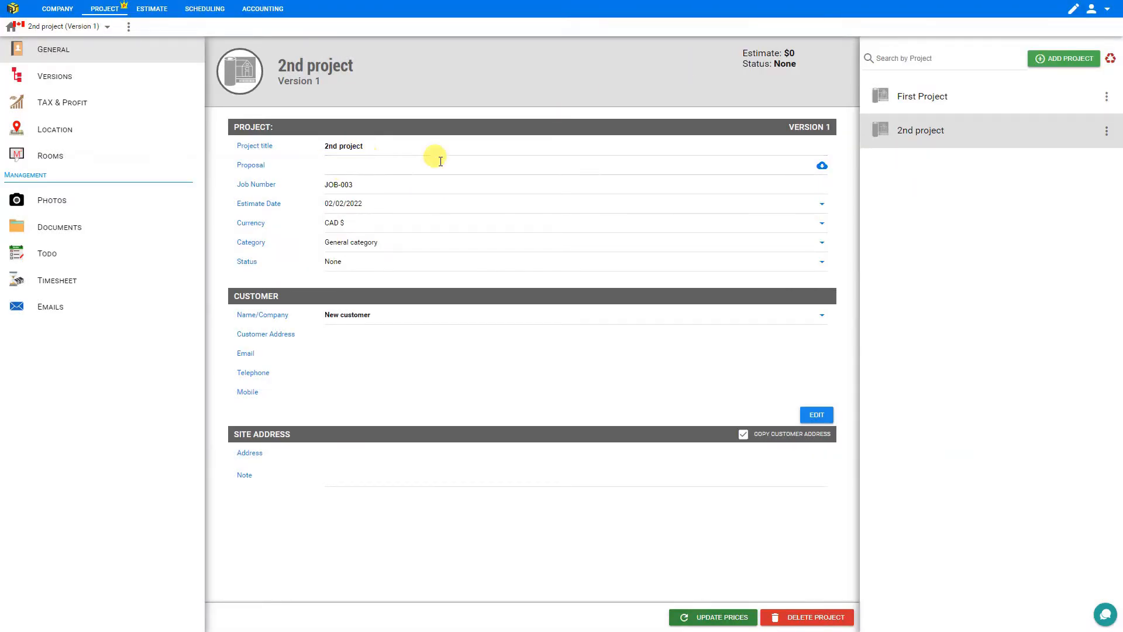
Examine the proposal, job number, estimate date, currency, category and status options of the 2nd project
click(821, 167)
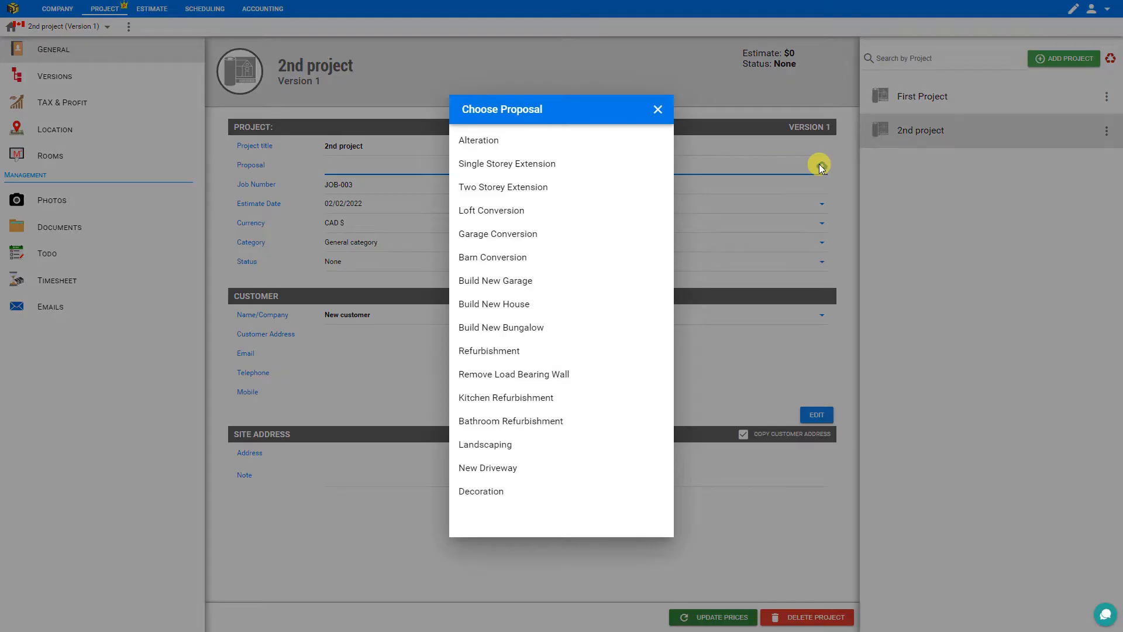
click(655, 110)
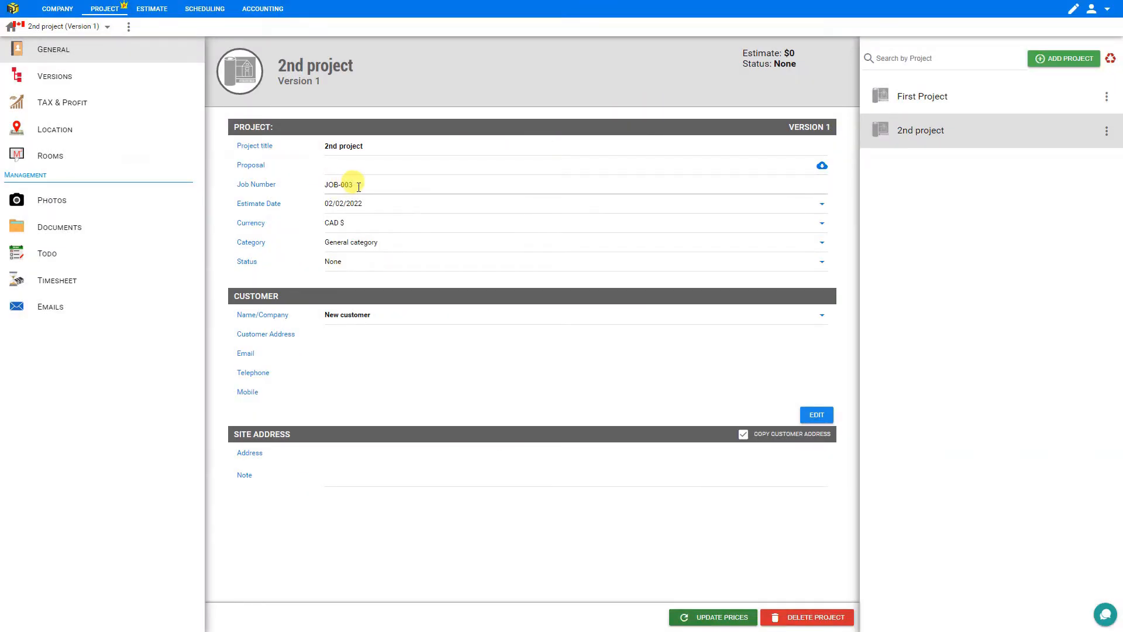
click(341, 185)
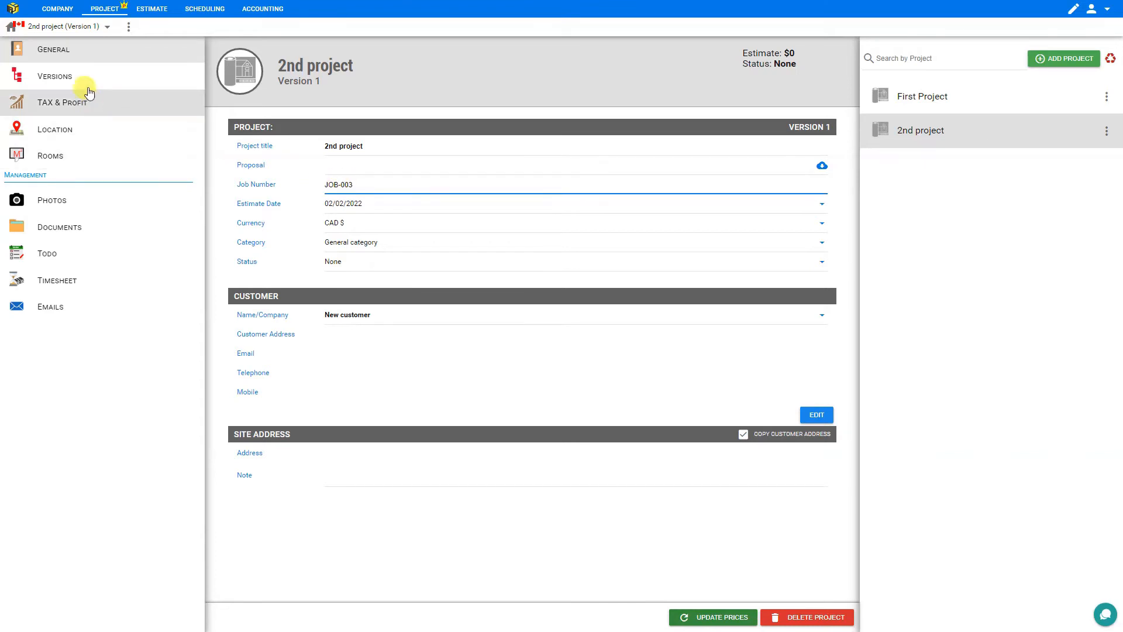
click(396, 204)
click(394, 212)
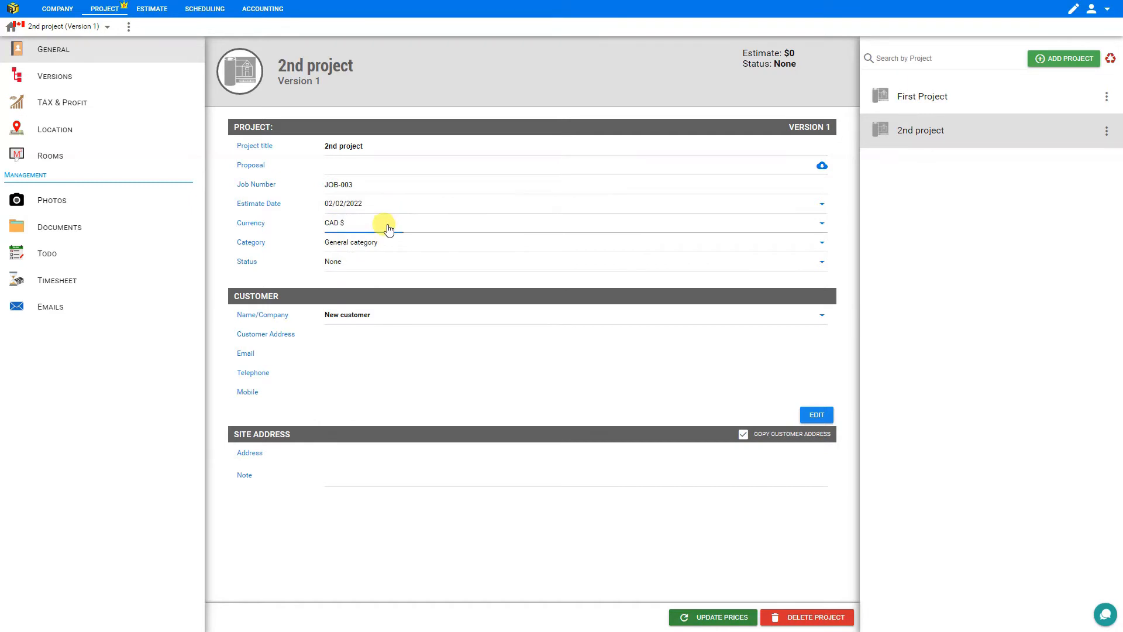
click(389, 225)
click(388, 228)
click(390, 247)
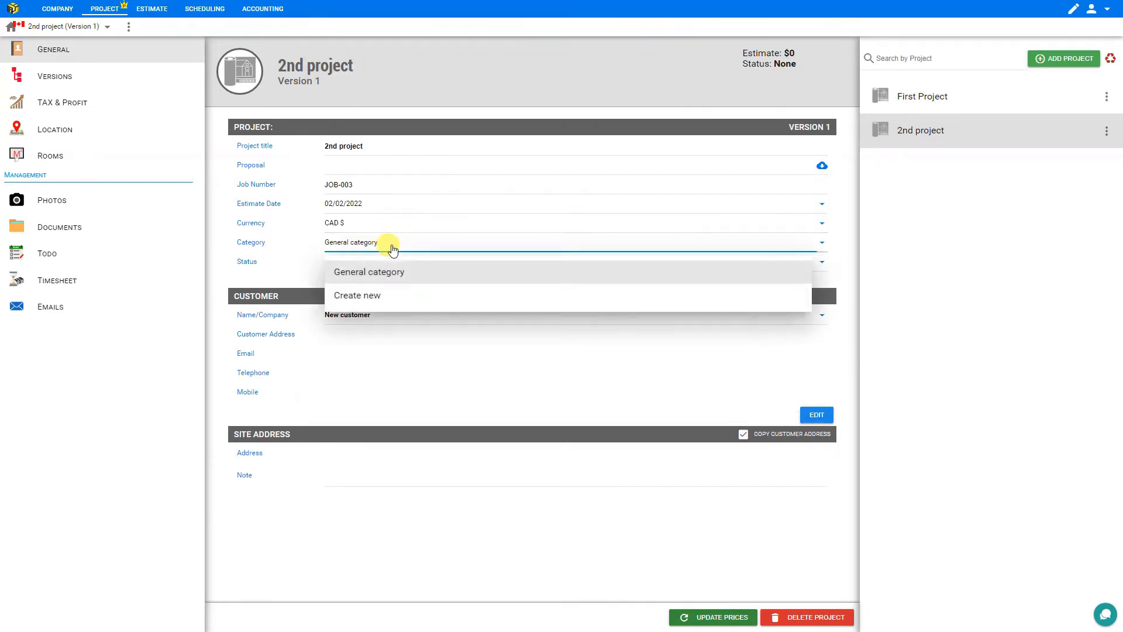
click(390, 256)
click(389, 260)
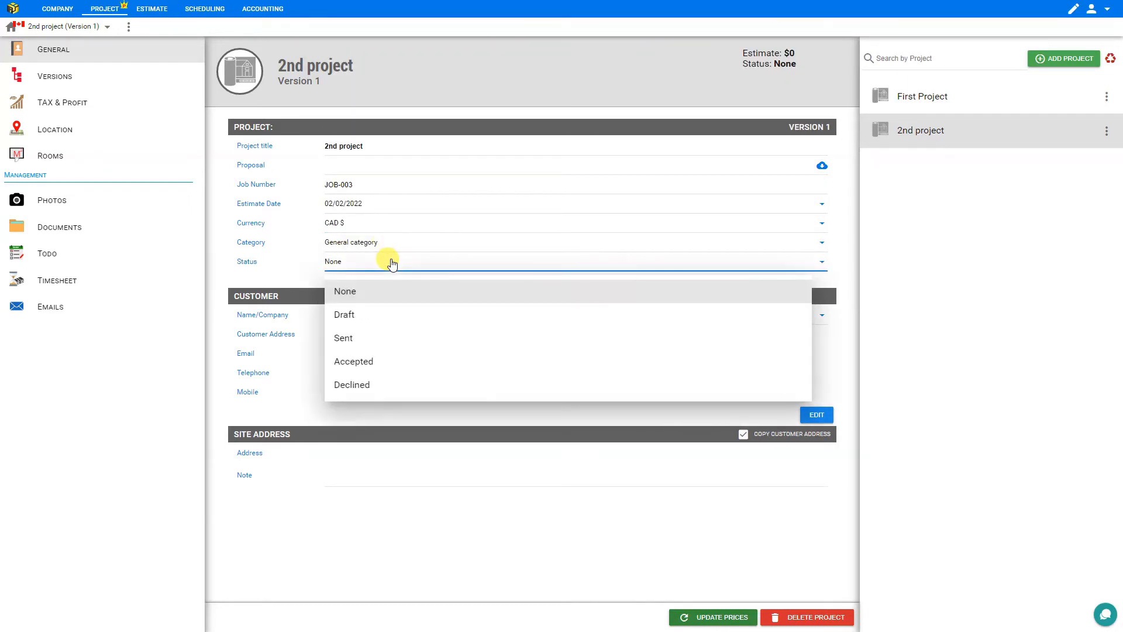
click(392, 263)
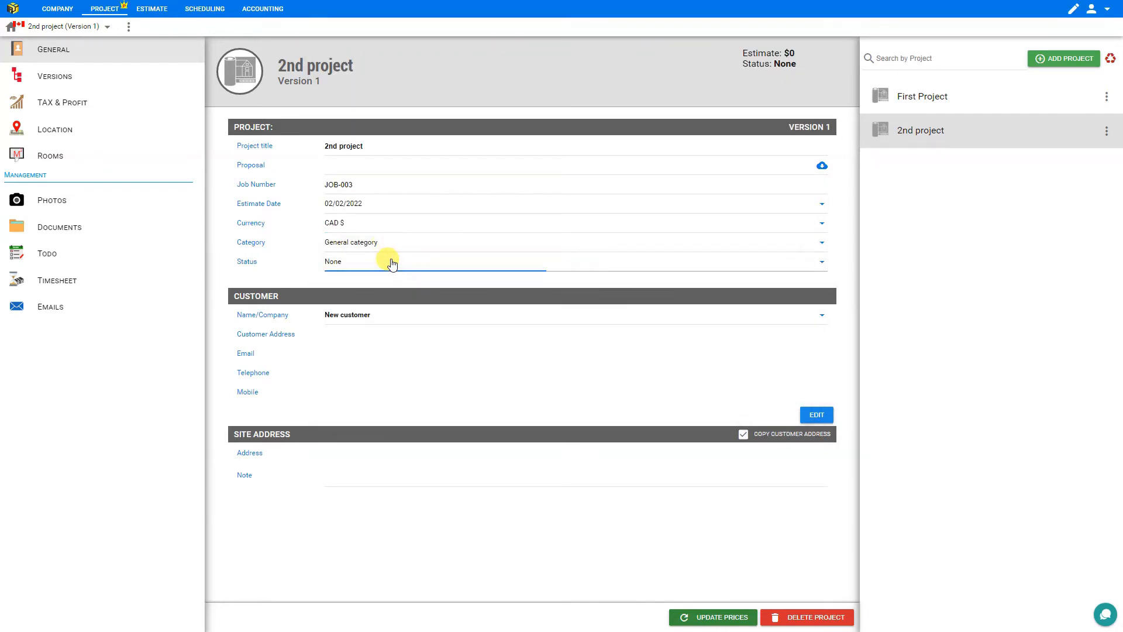
Assign the existing customer to the 2nd project
click(395, 322)
click(391, 320)
click(383, 316)
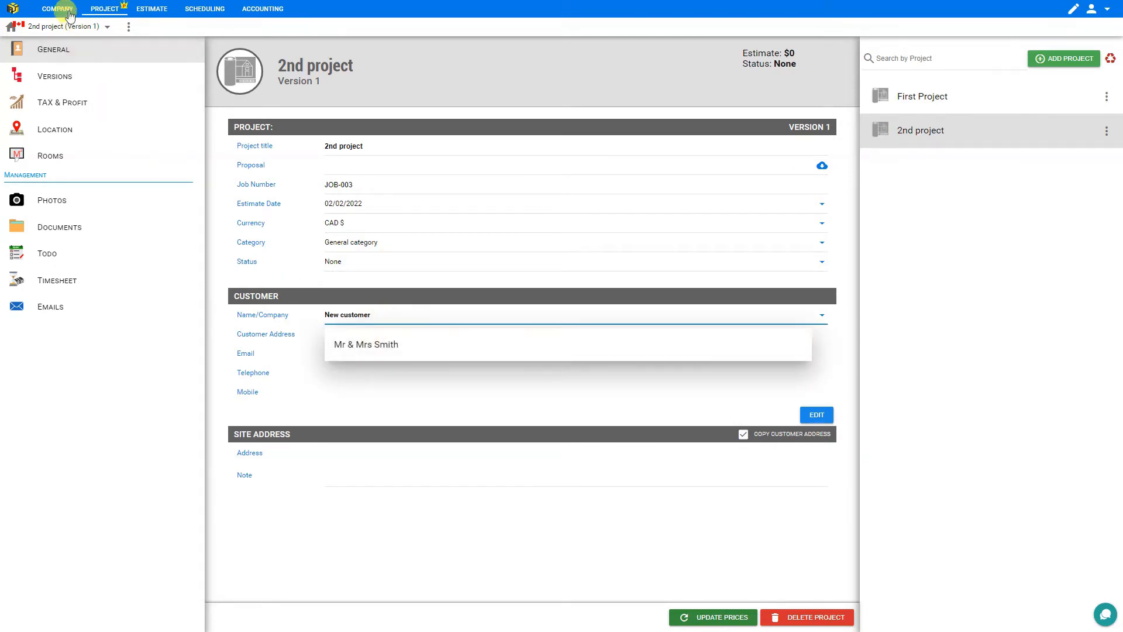
click(375, 351)
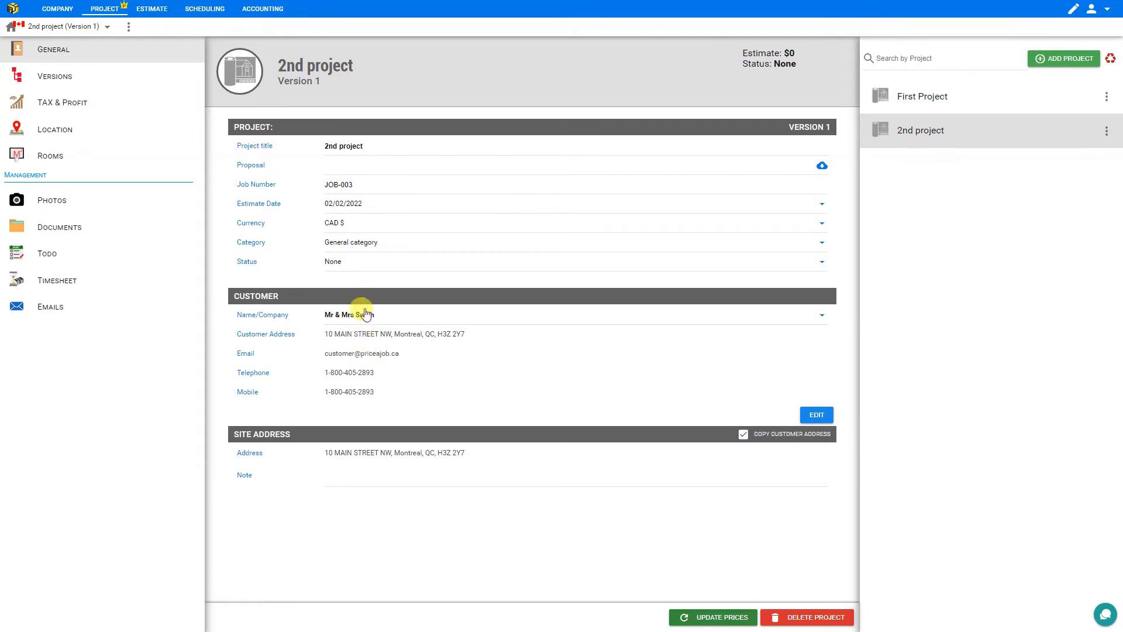
Create Version 2 of the 2nd project as a copy of its existing Version 1
click(70, 83)
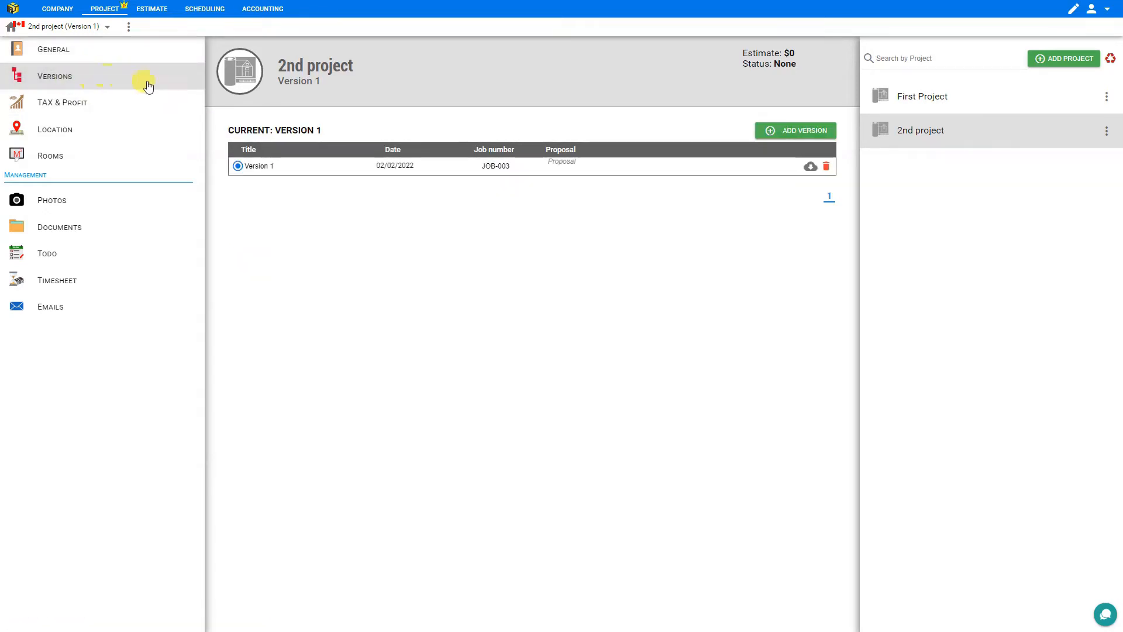
click(812, 131)
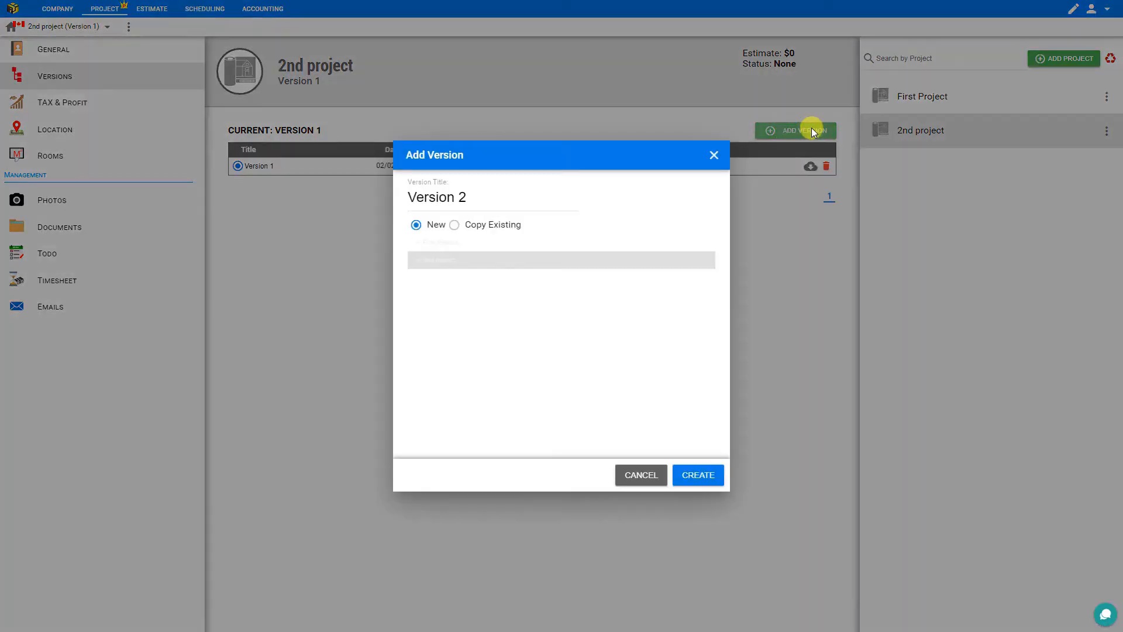
click(416, 226)
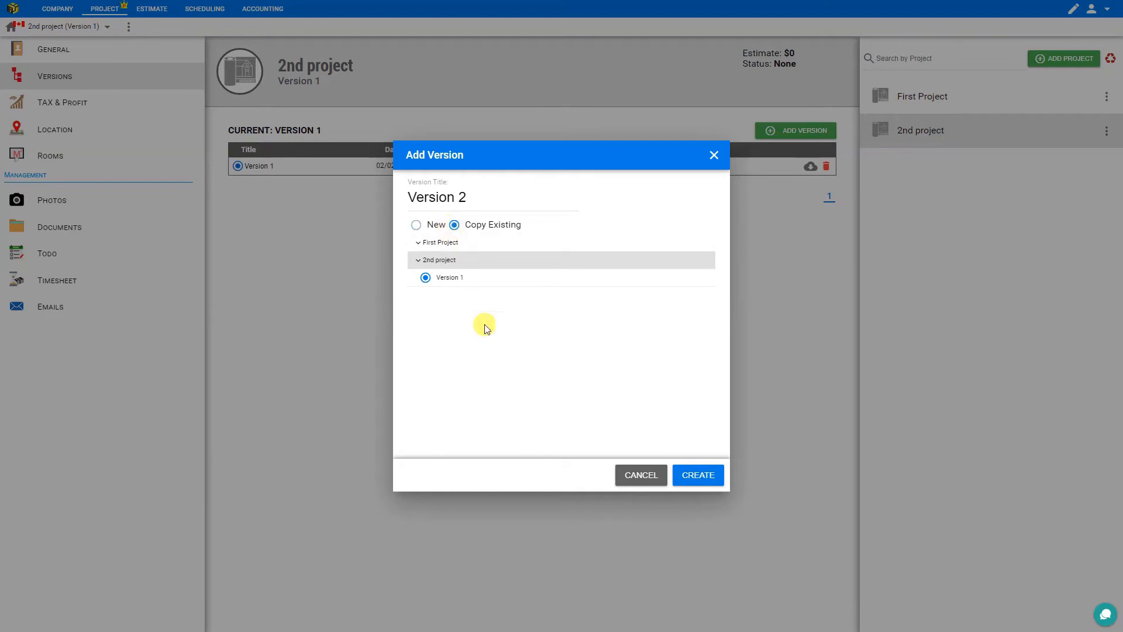
click(698, 475)
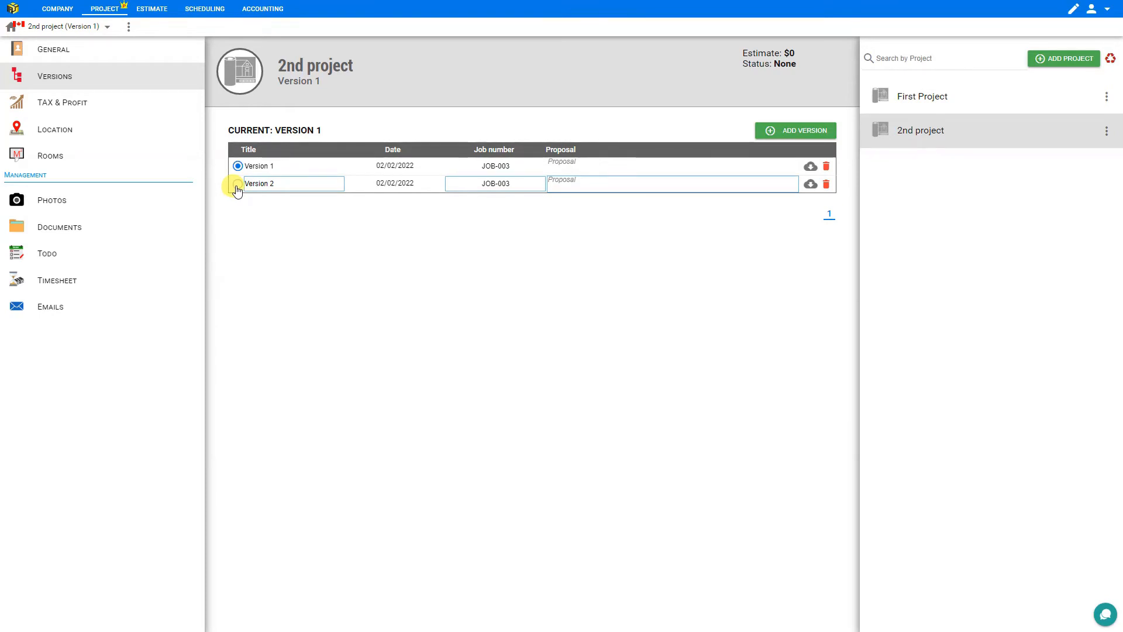
Set the project's profit to 15% for material and 30% for labour, and enable material rounding for the current project
click(83, 103)
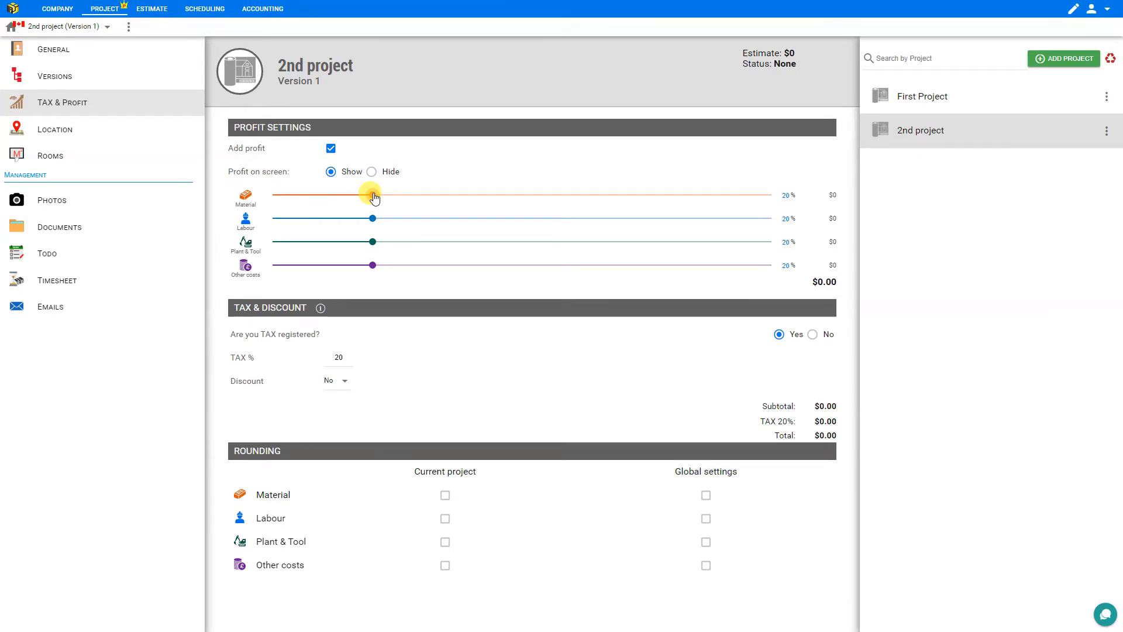
drag(372, 195, 422, 225)
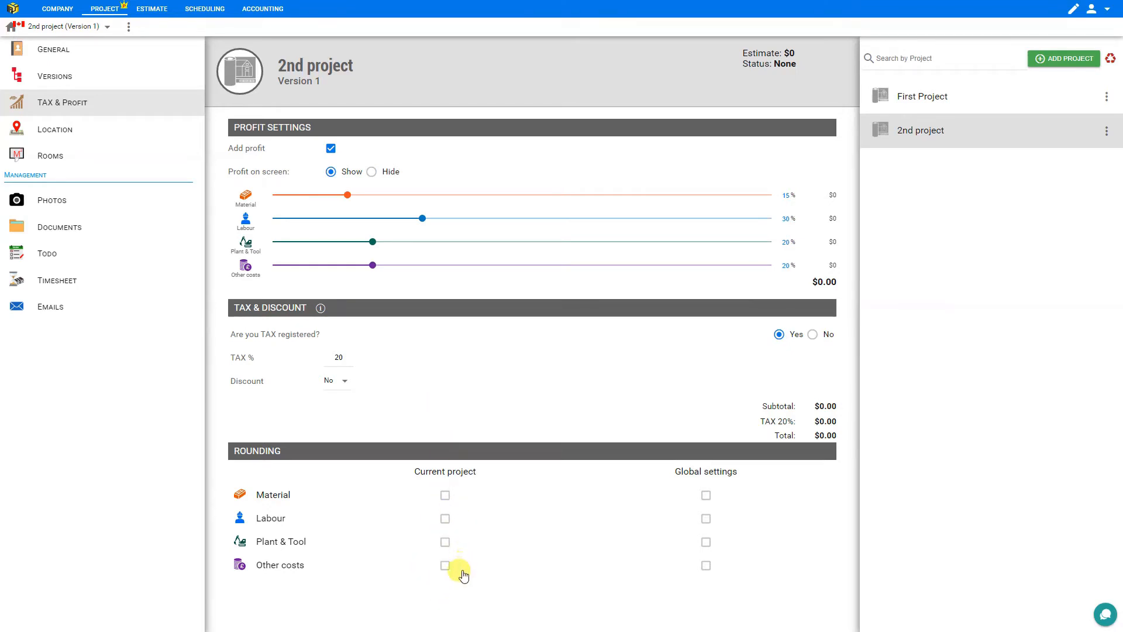
click(445, 496)
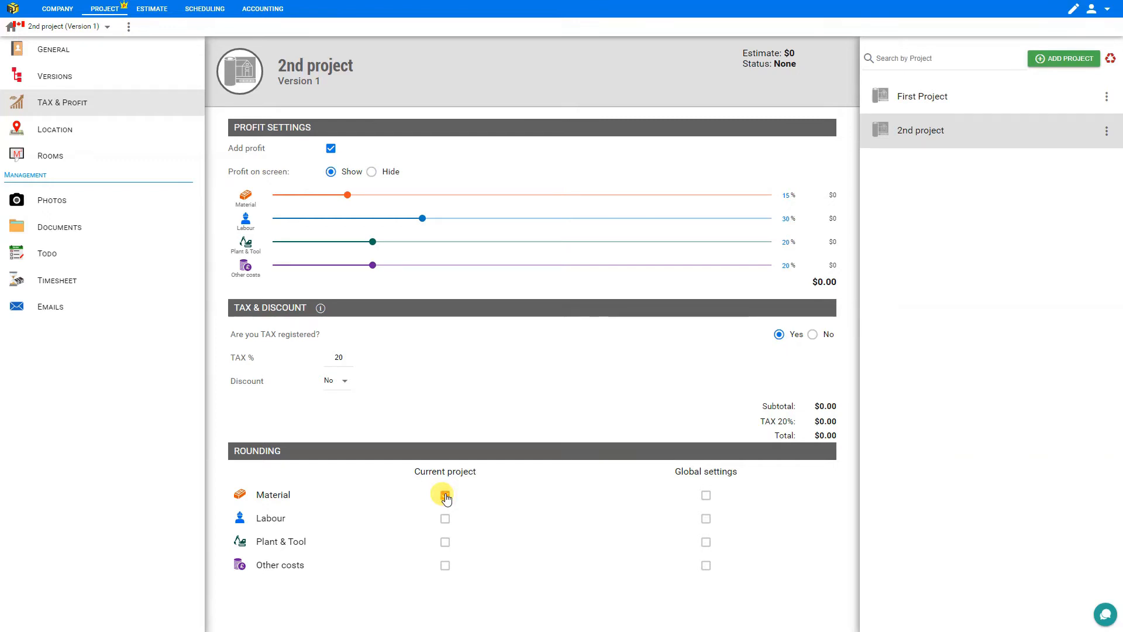
Check the project's location on the map, and add a floor with one room to the project
click(91, 135)
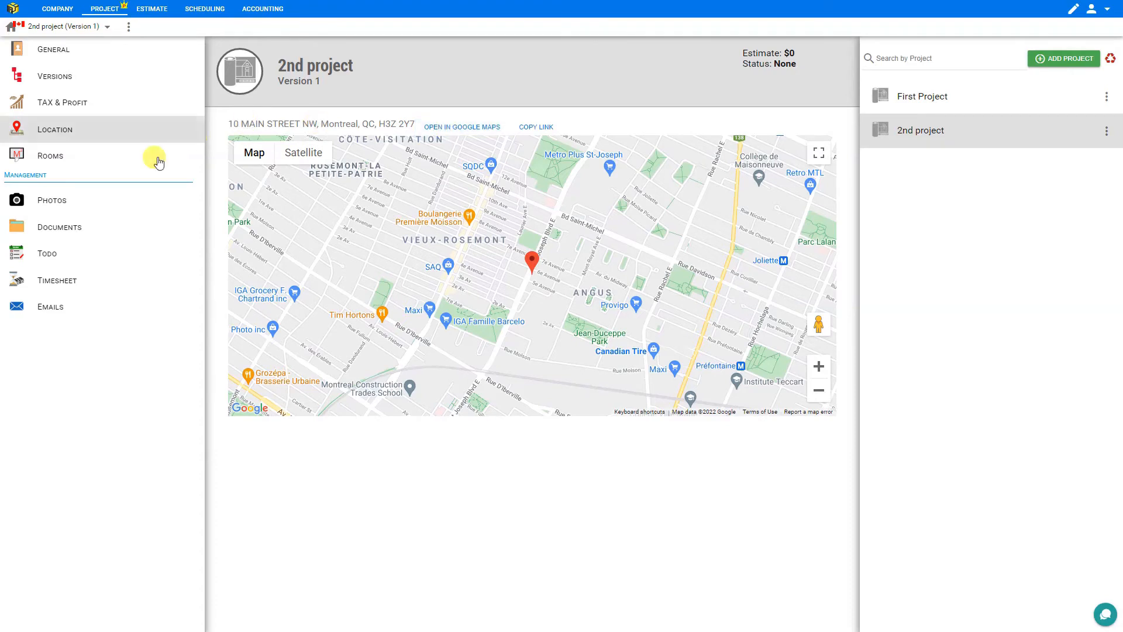
click(51, 165)
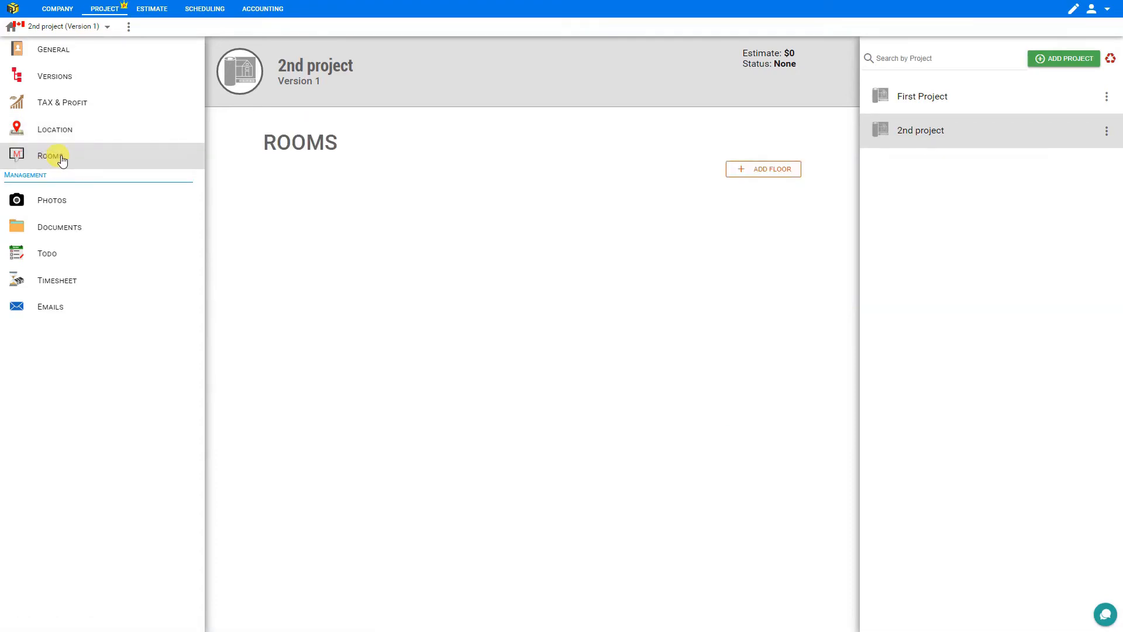
click(765, 170)
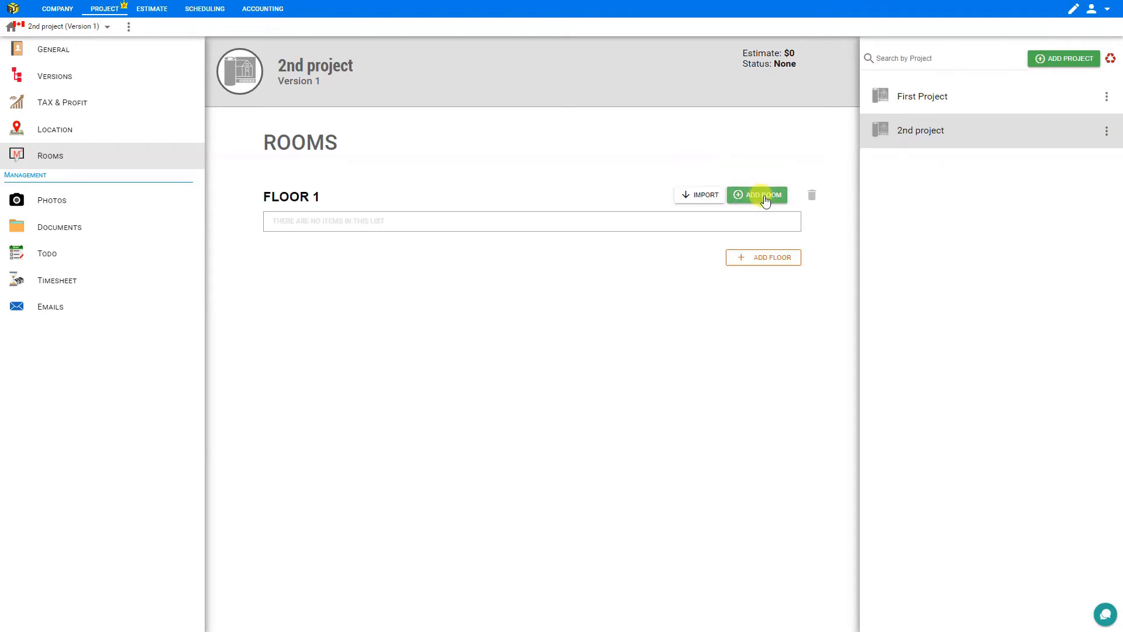
click(765, 200)
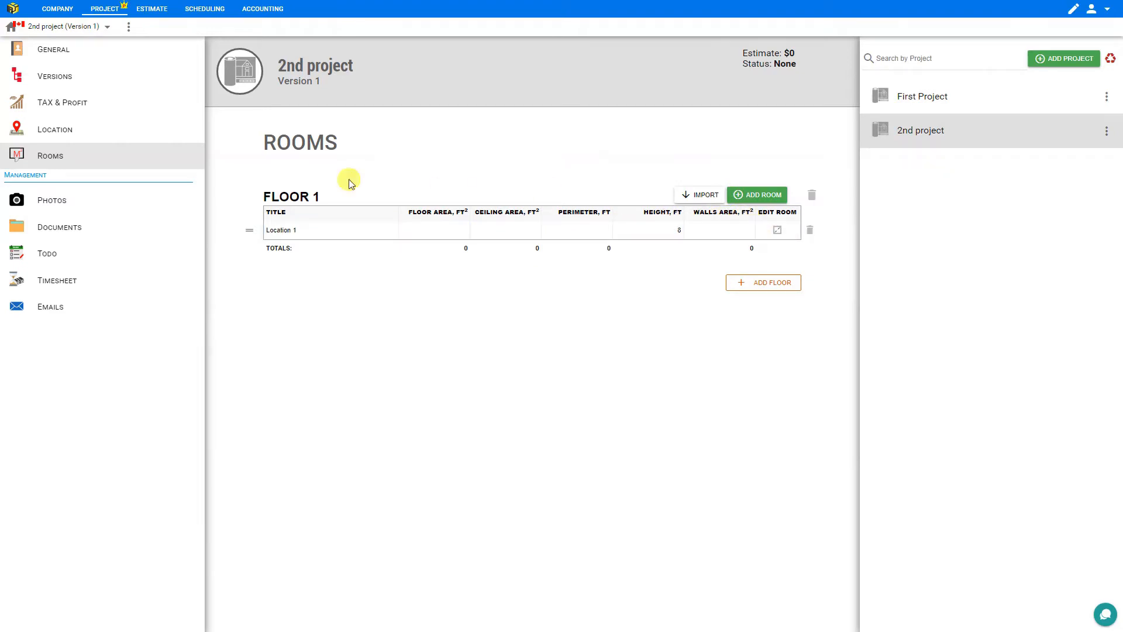
View the project's photos and documents storage and the form for adding a to-do tab
click(59, 206)
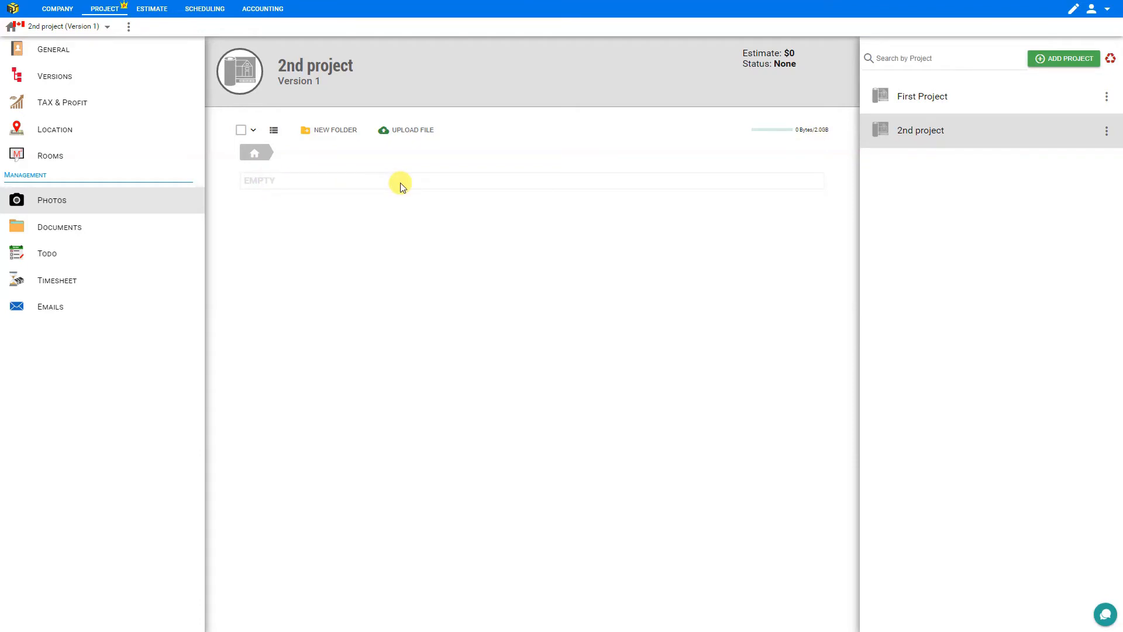
click(73, 234)
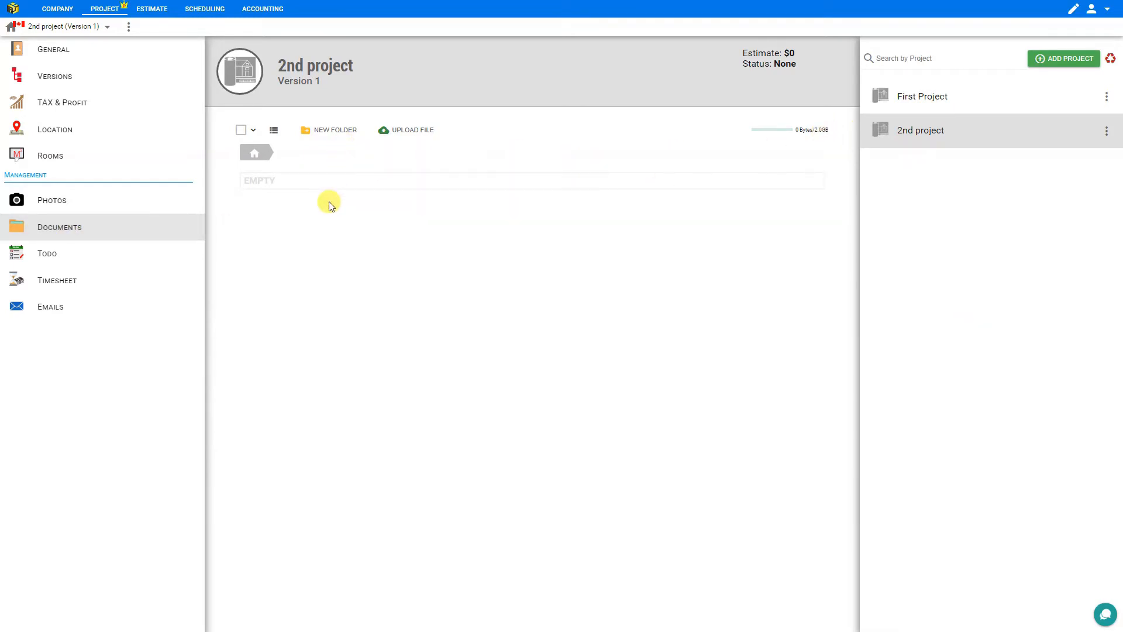
click(89, 259)
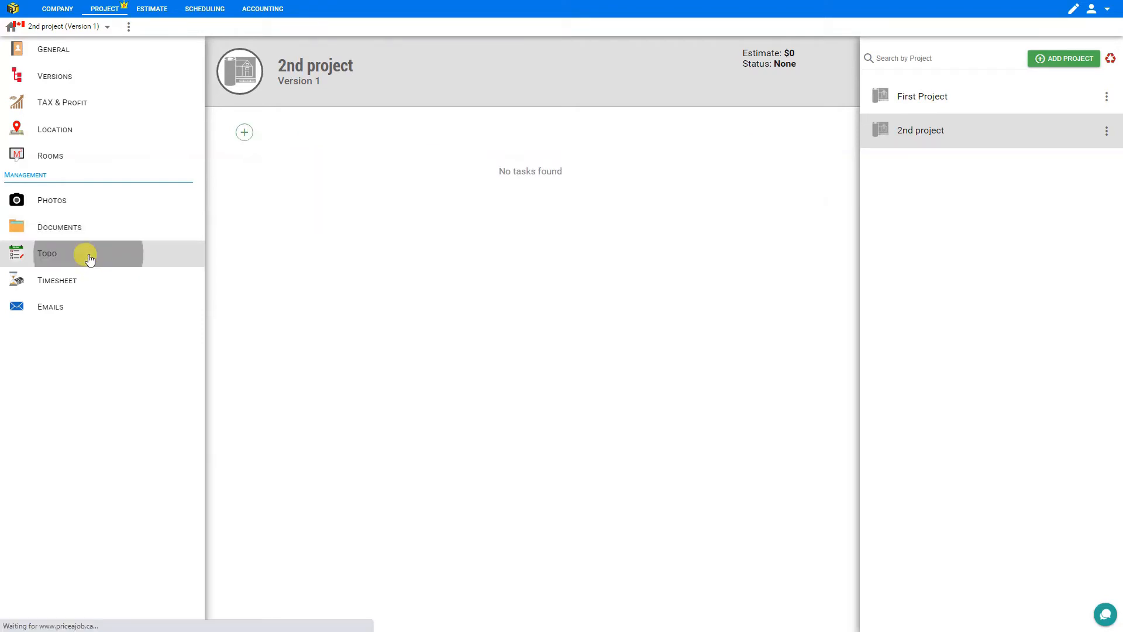
click(244, 134)
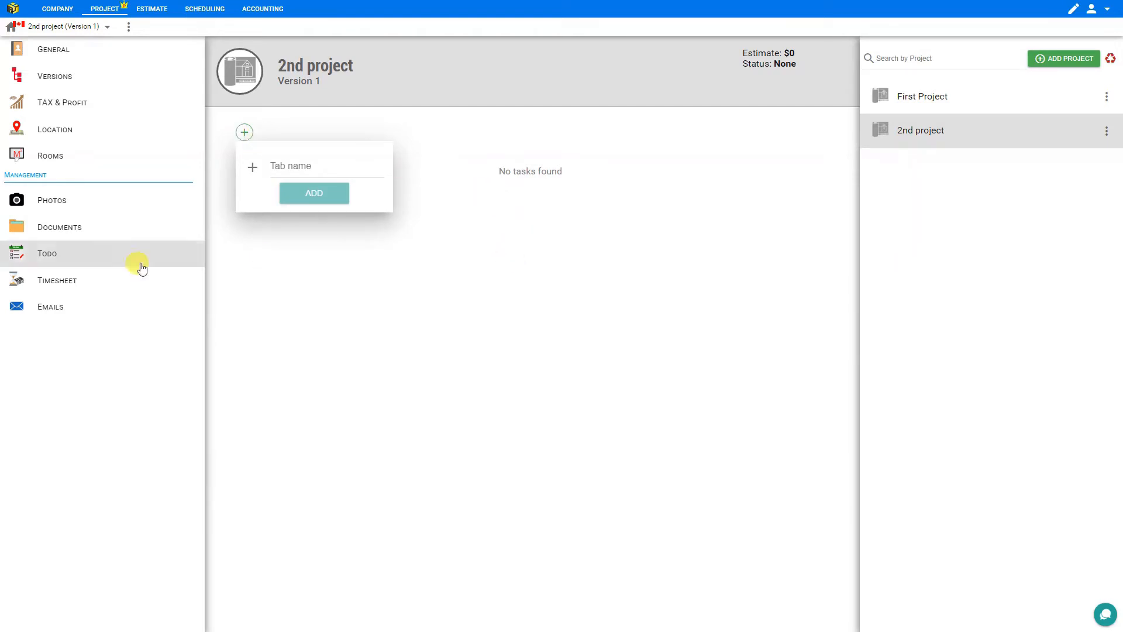
Add an employee to the project's timesheet for the week 31 Jan to 06 Feb 2022 and view the daily hours fields
click(75, 282)
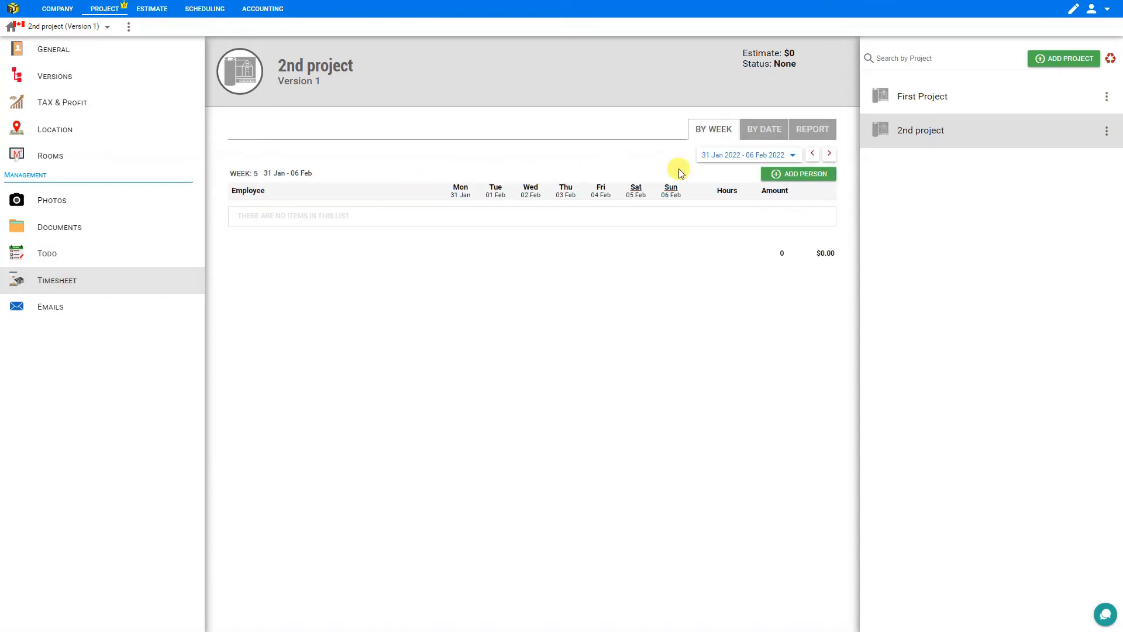
click(782, 175)
click(782, 196)
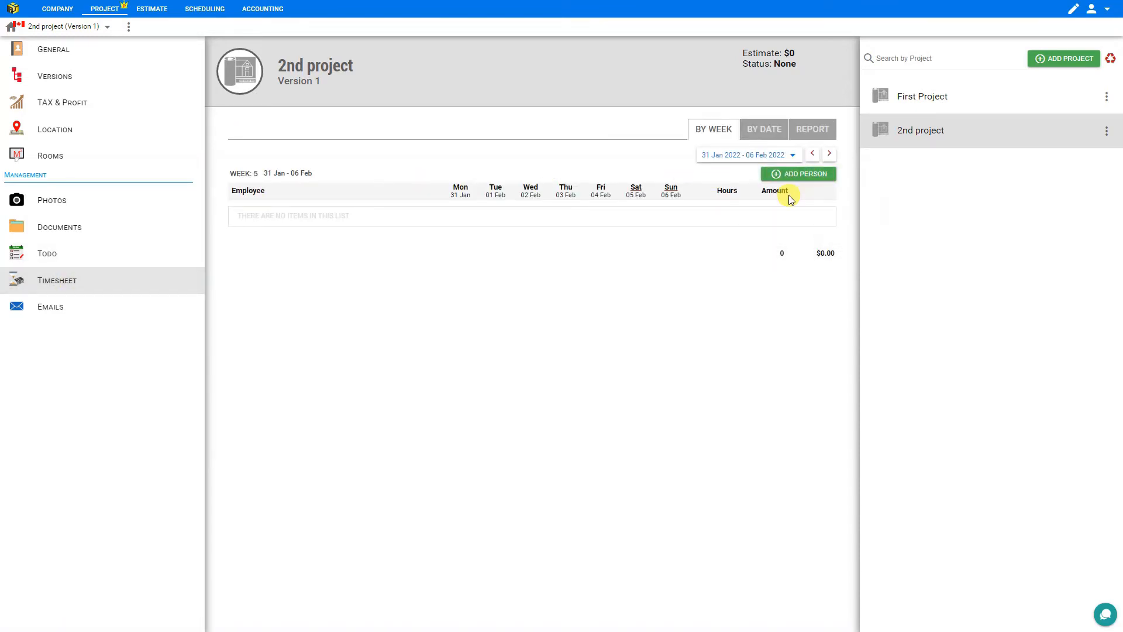
click(459, 209)
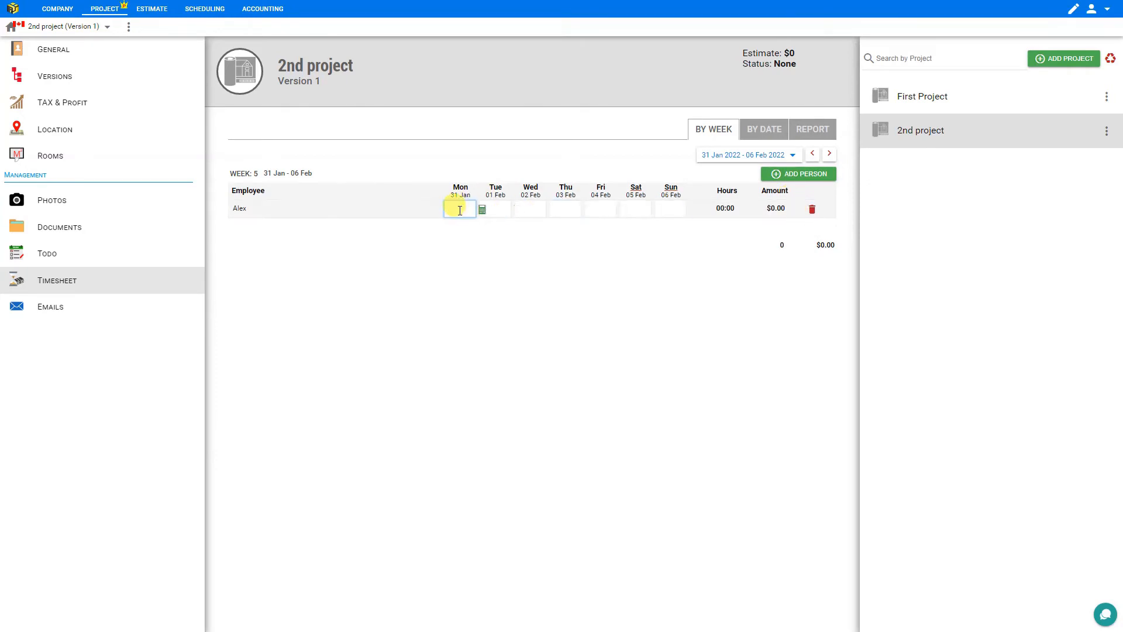
click(497, 208)
click(529, 209)
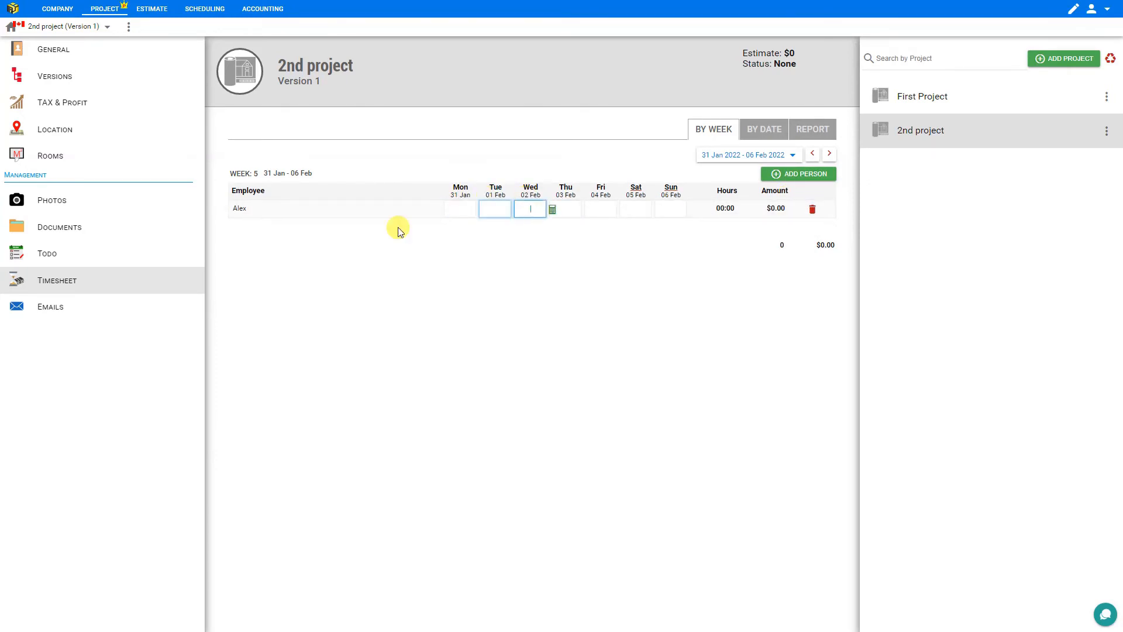
Go to the project's emails and view the available email templates
click(53, 306)
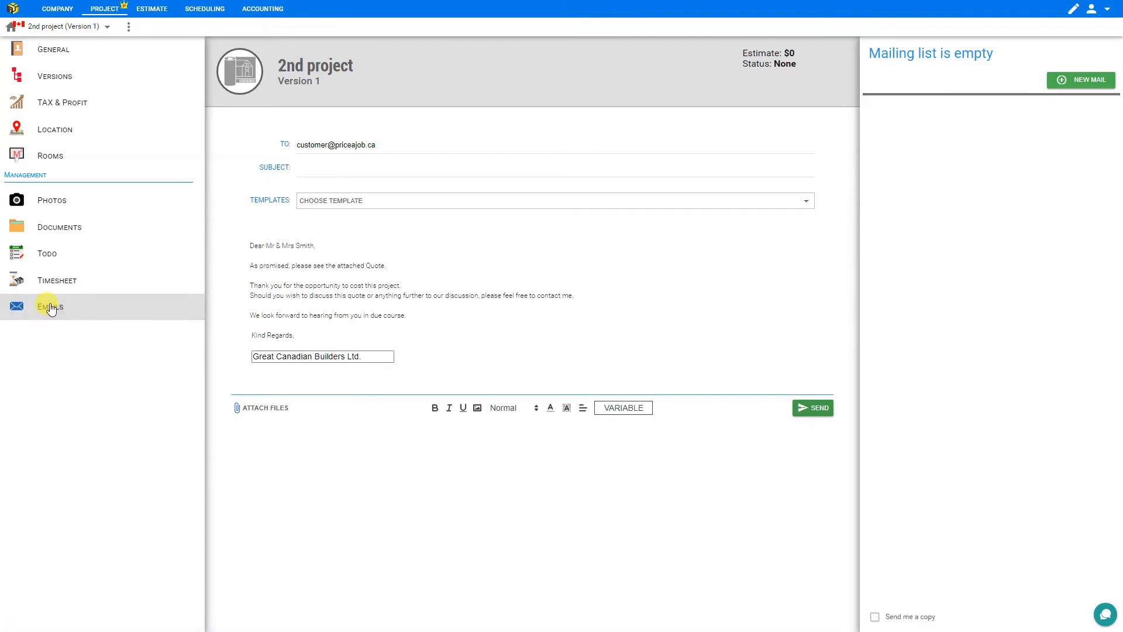
click(393, 200)
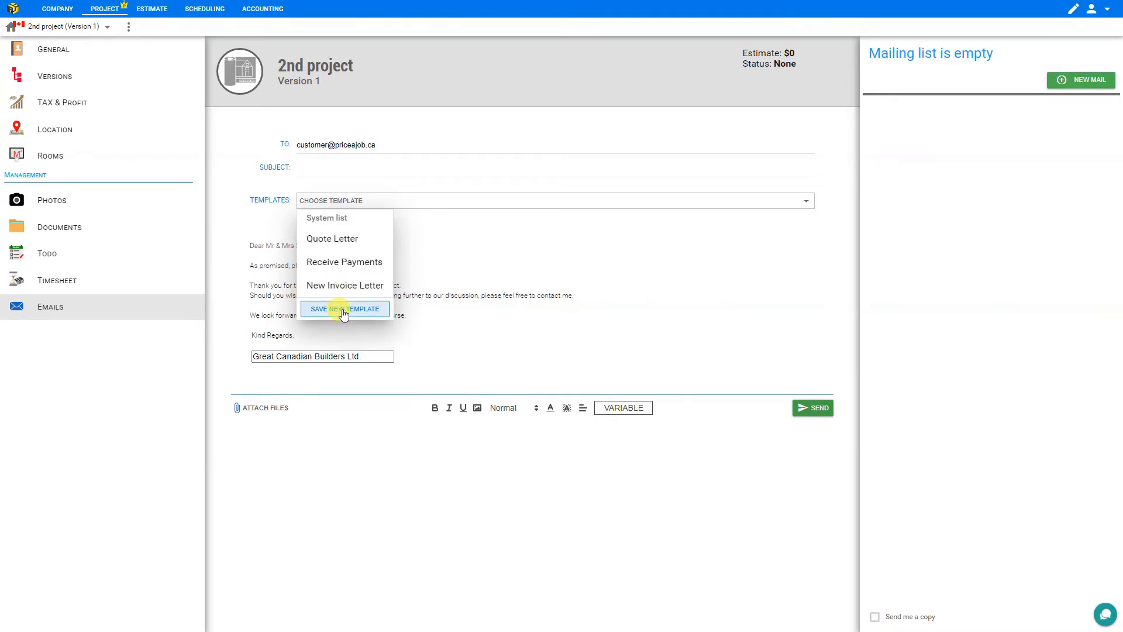
Switch to First Project in the list of all projects, switch back to 2nd project and close the list
click(496, 255)
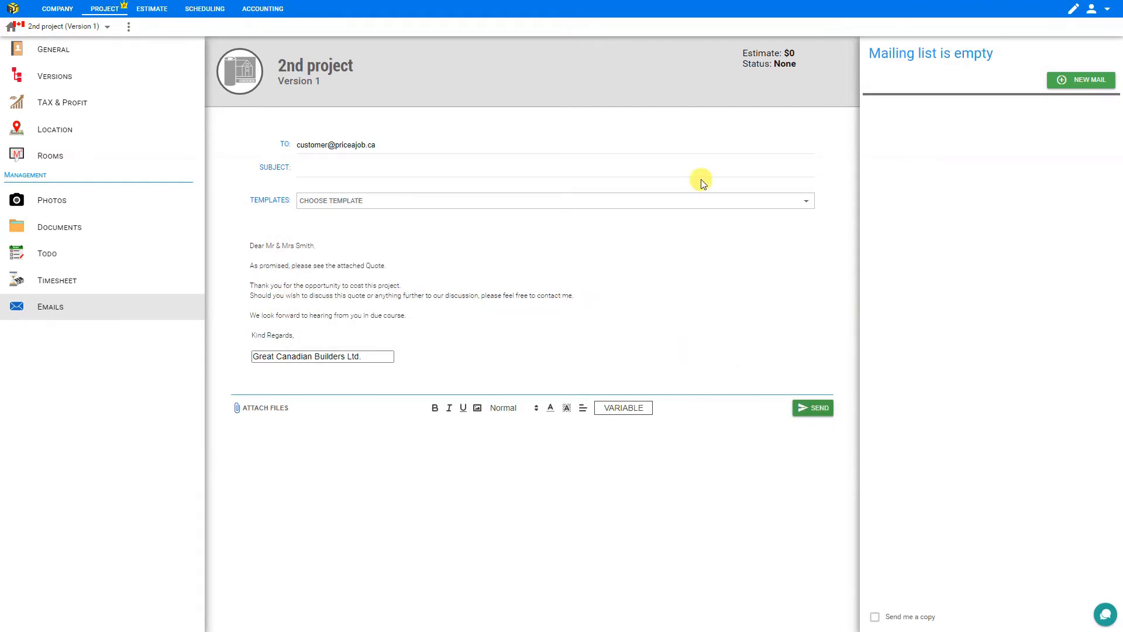
click(109, 29)
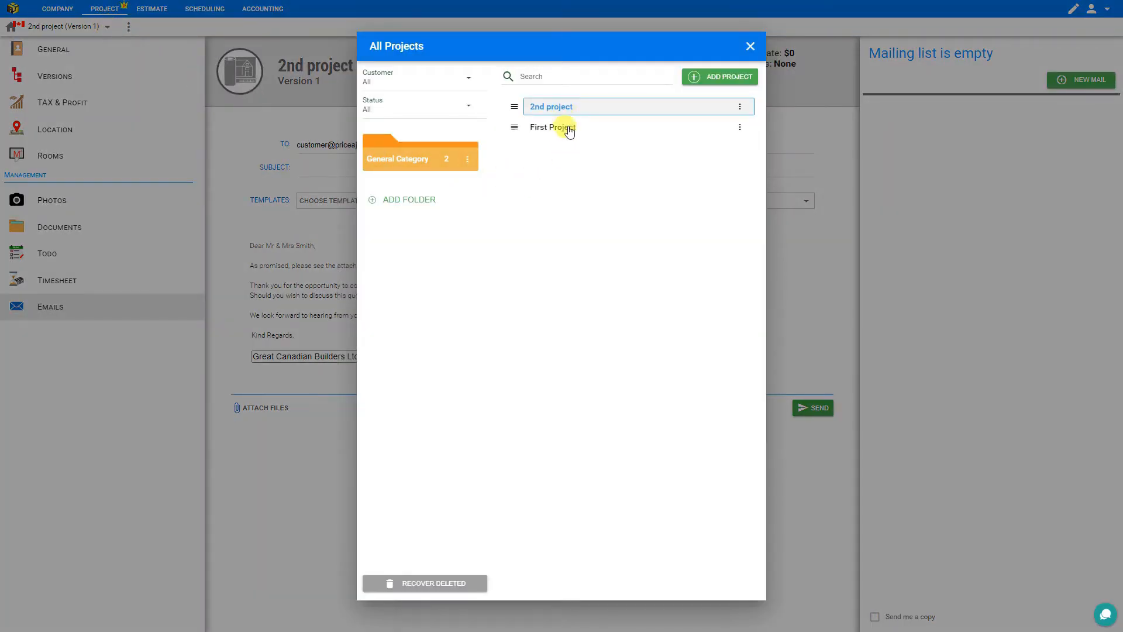
click(567, 132)
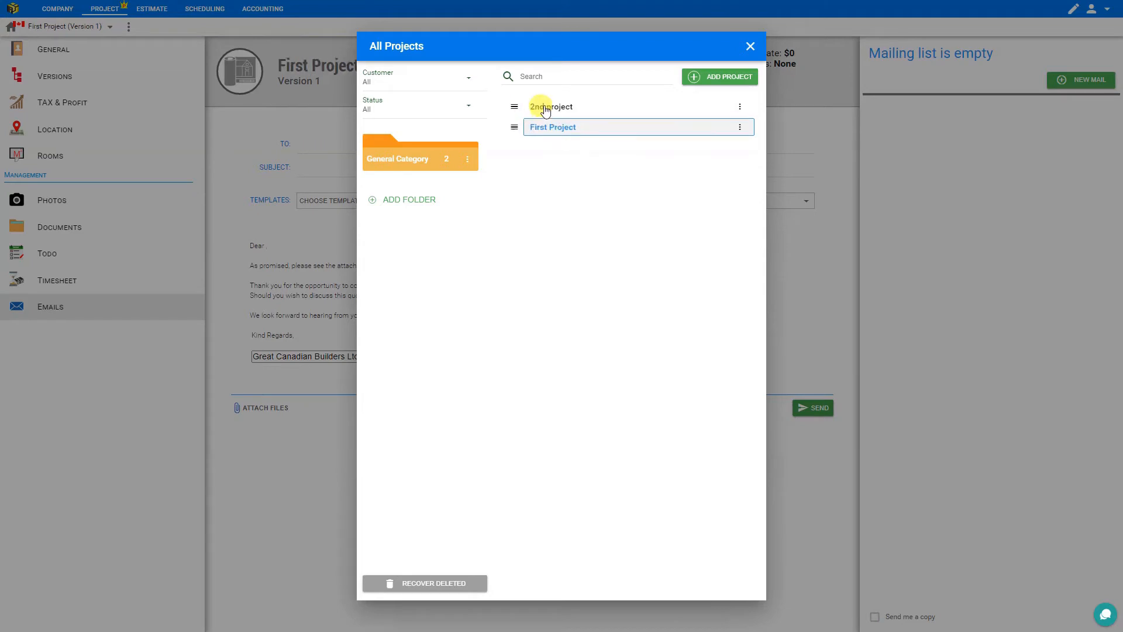
click(546, 109)
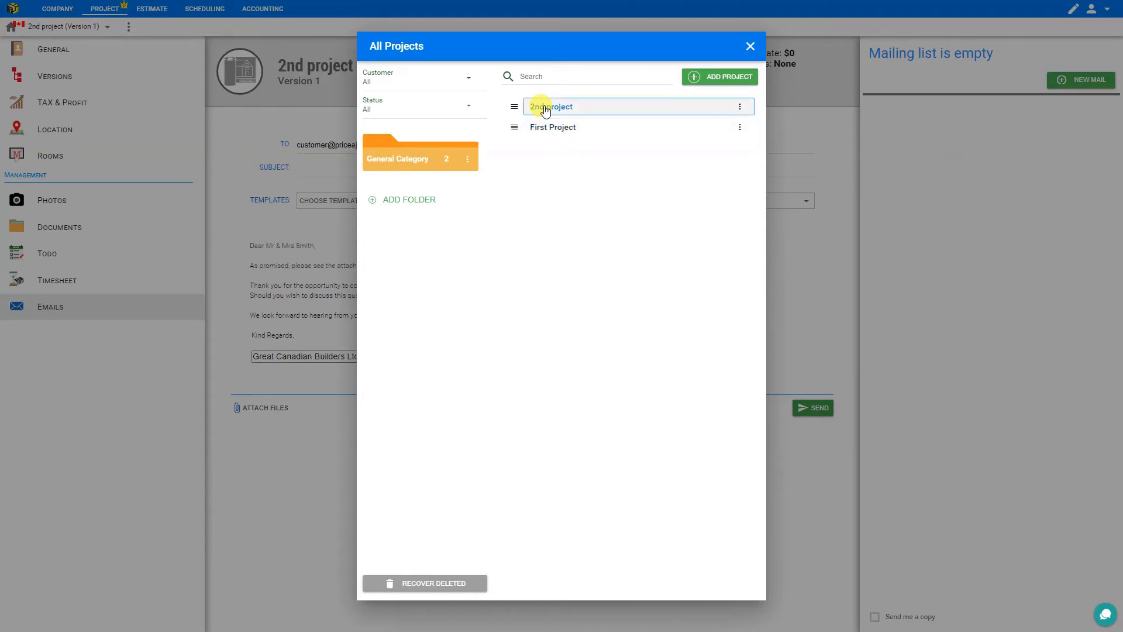
click(750, 47)
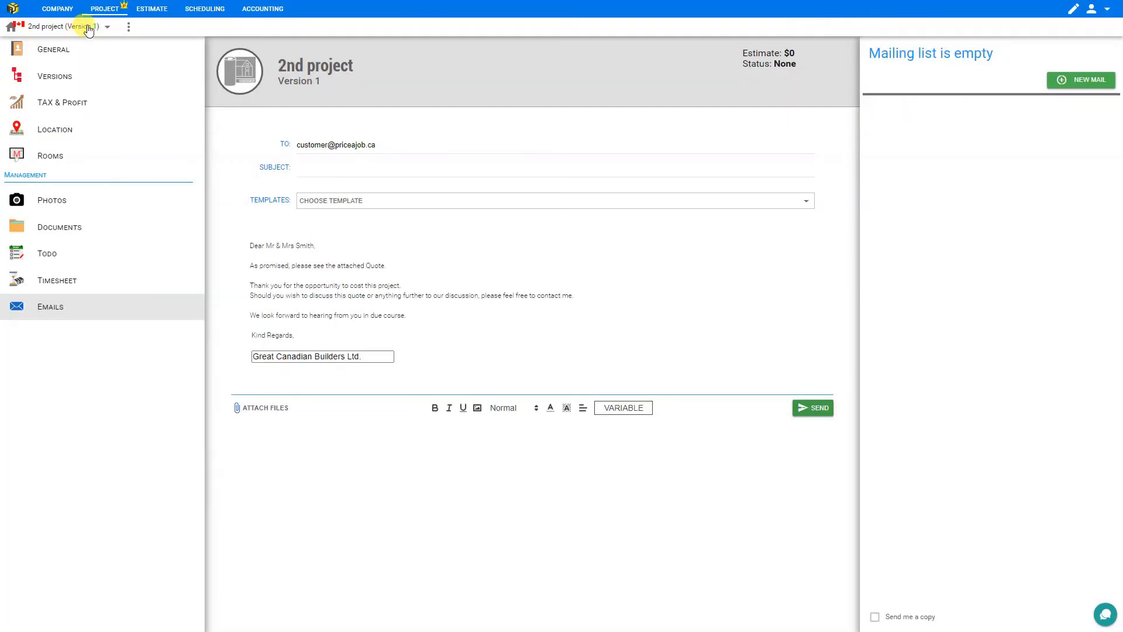
Open the 2nd project's details and look through its sections, examining the general project, customer and site address information
click(129, 27)
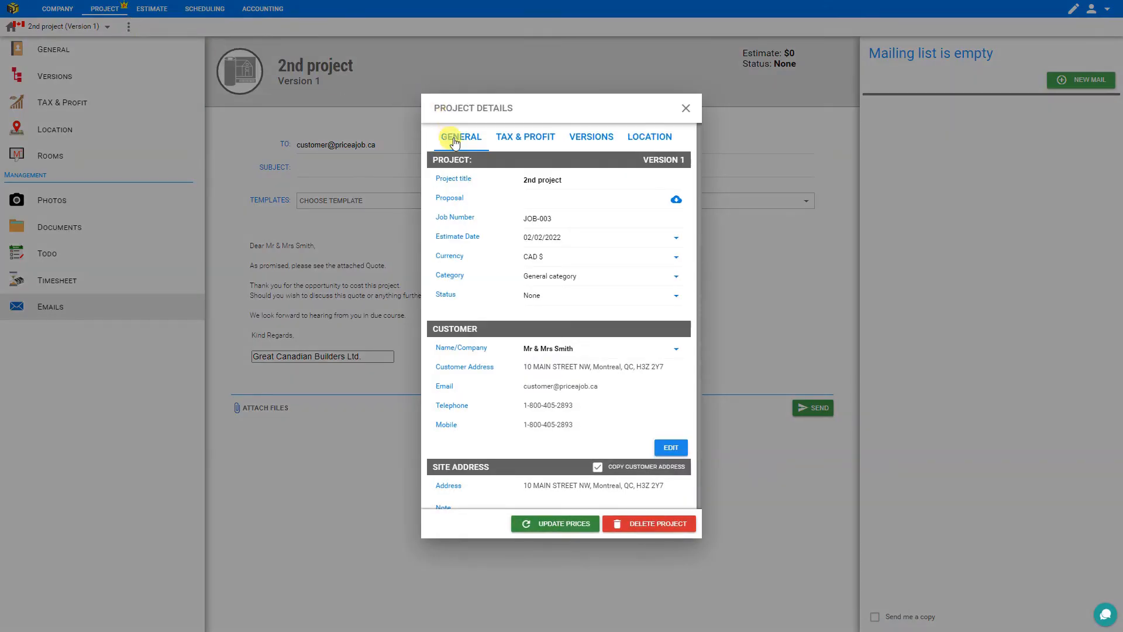
click(513, 139)
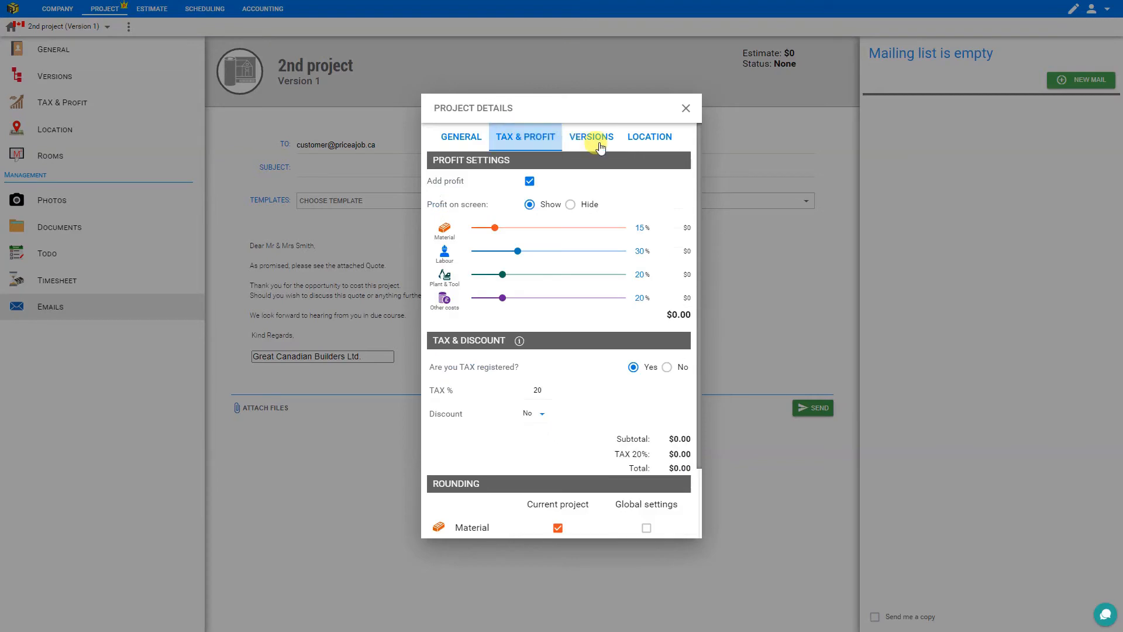
click(597, 143)
click(647, 138)
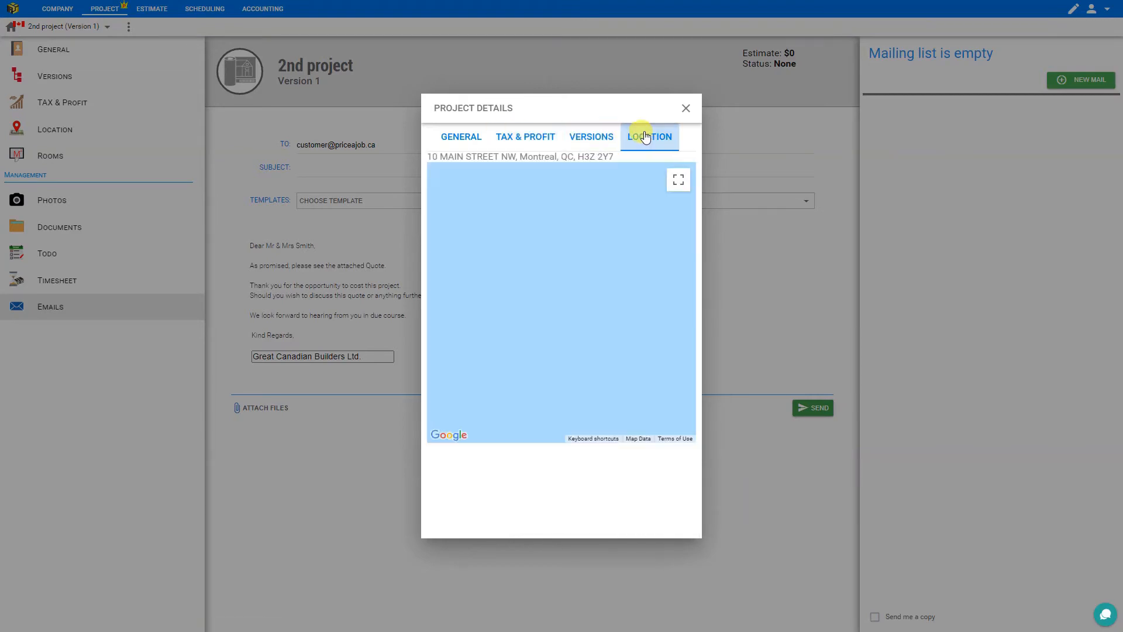
click(463, 139)
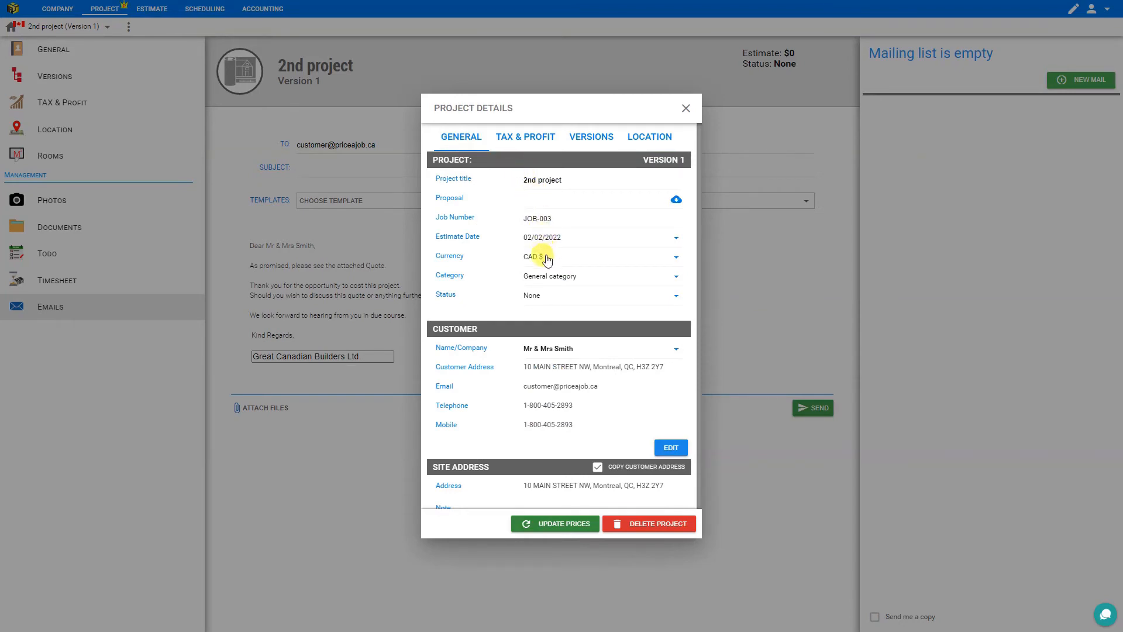
scroll(554, 374, down, 1)
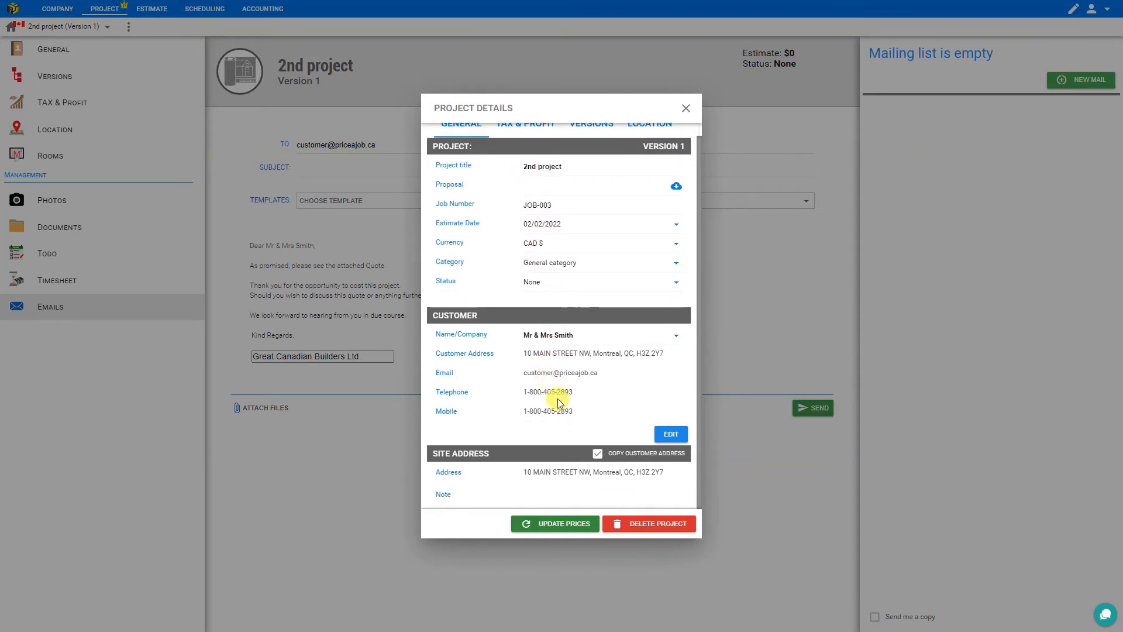
scroll(515, 181, up, 1)
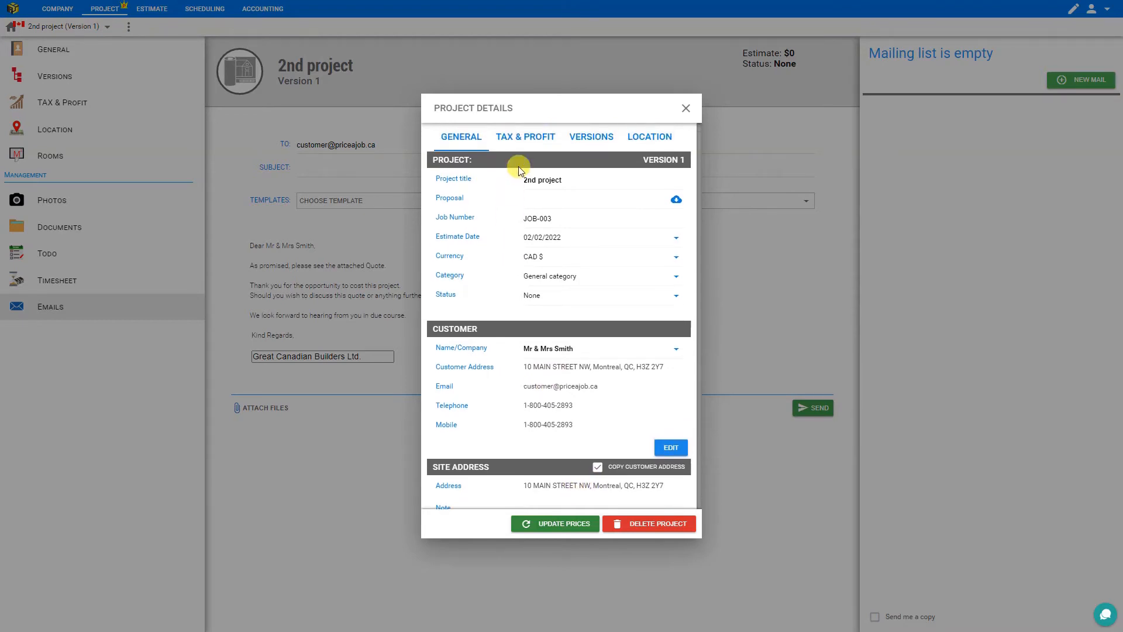
Review the profit, tax, discount and rounding settings in the project details
click(532, 137)
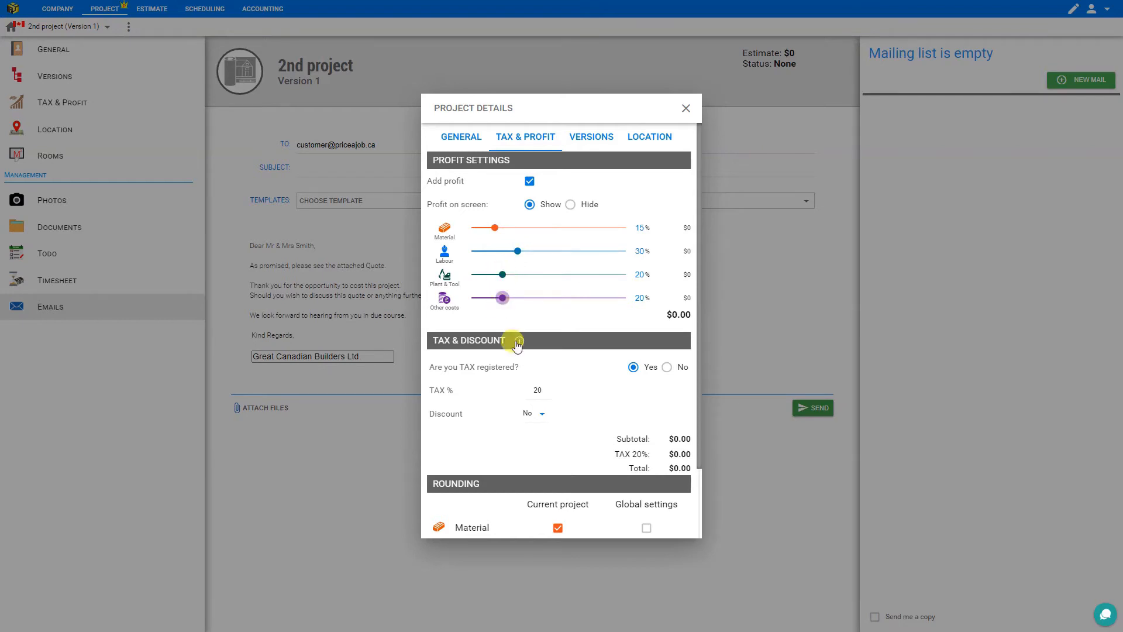
scroll(544, 398, down, 3)
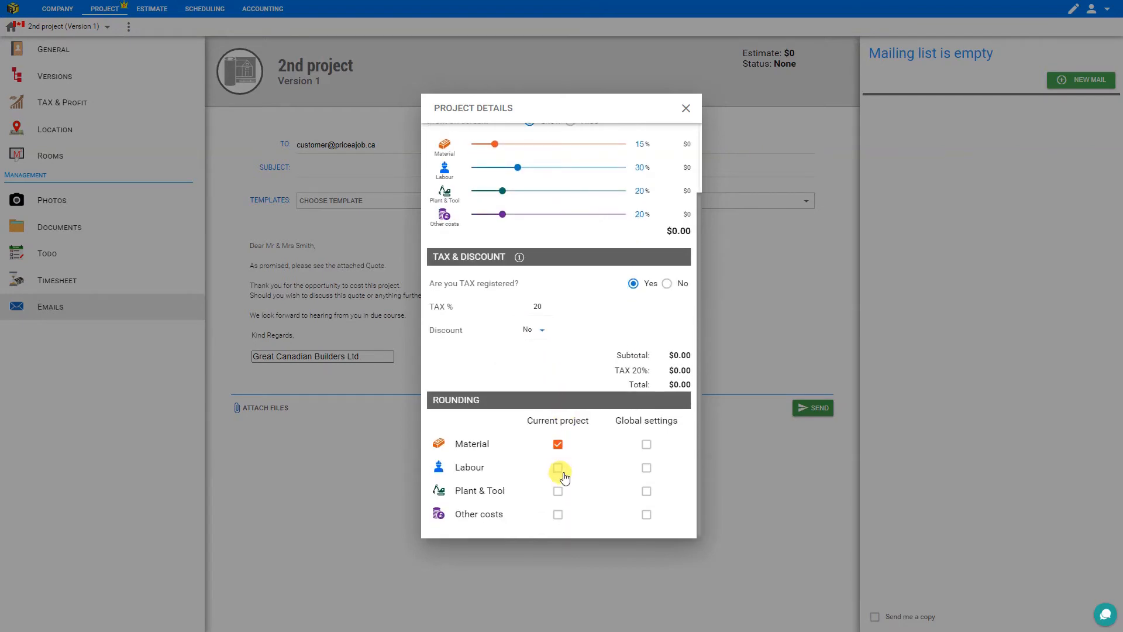
scroll(555, 398, up, 3)
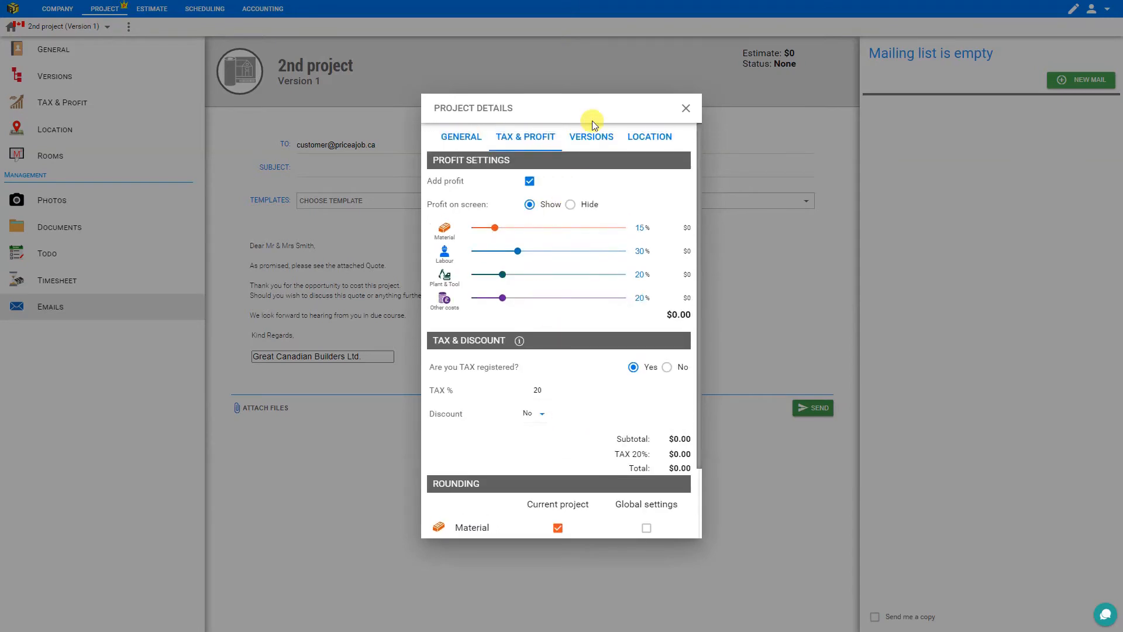
Make Version 2 the project's current version, check the project's location on the map and close the details
click(593, 140)
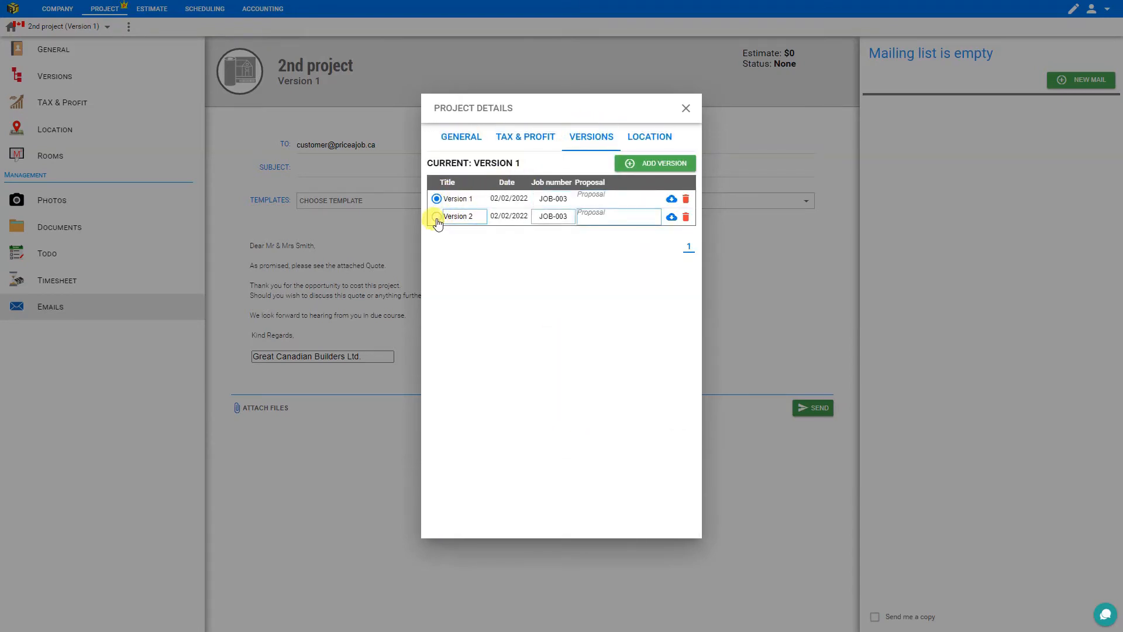
click(437, 217)
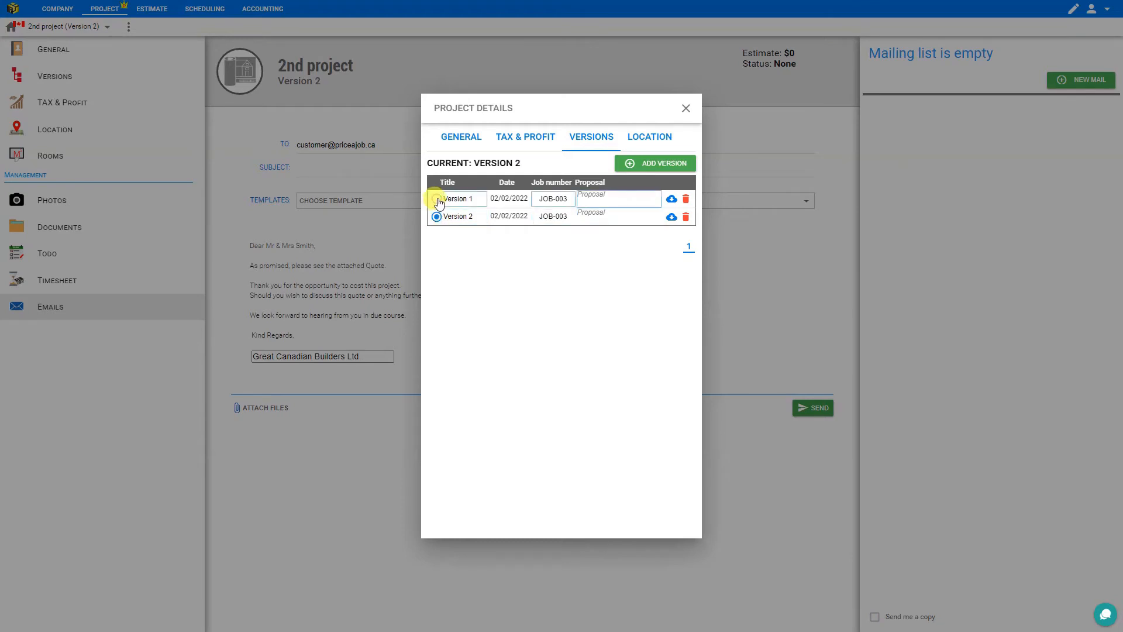
click(664, 139)
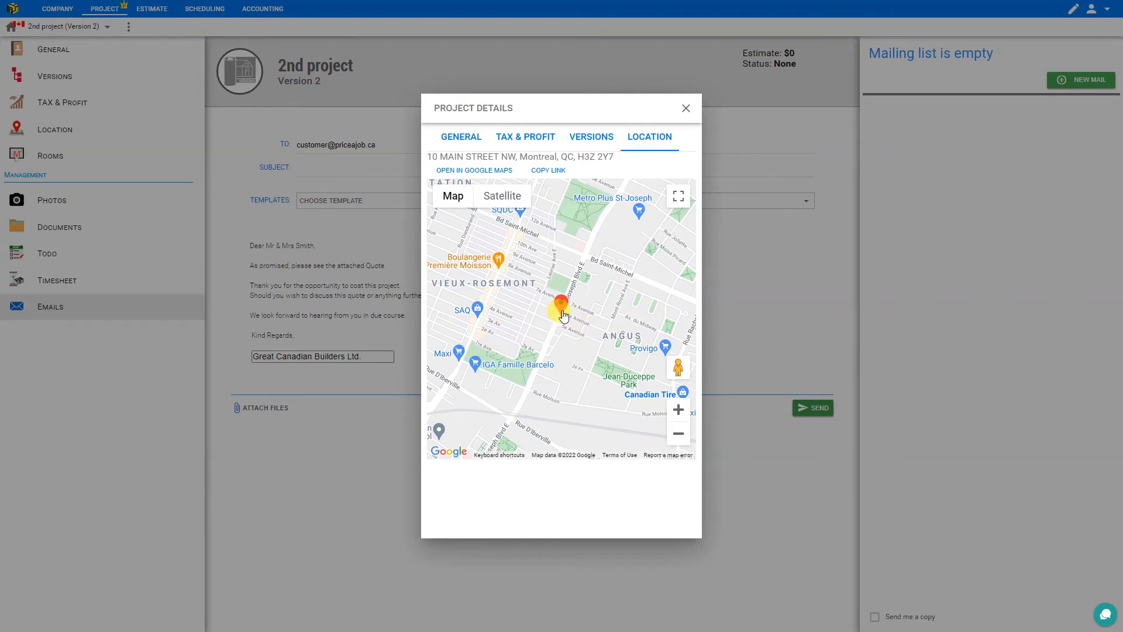
click(685, 108)
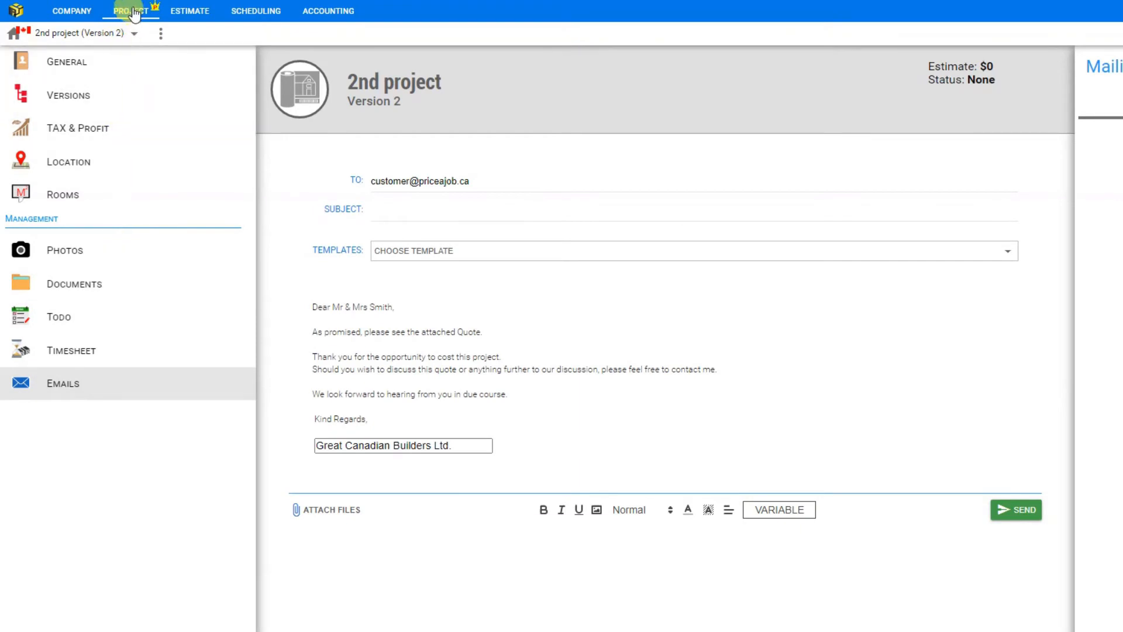
Go to the project's estimate and browse the available module categories, from Legal Fees to Excavating
click(189, 10)
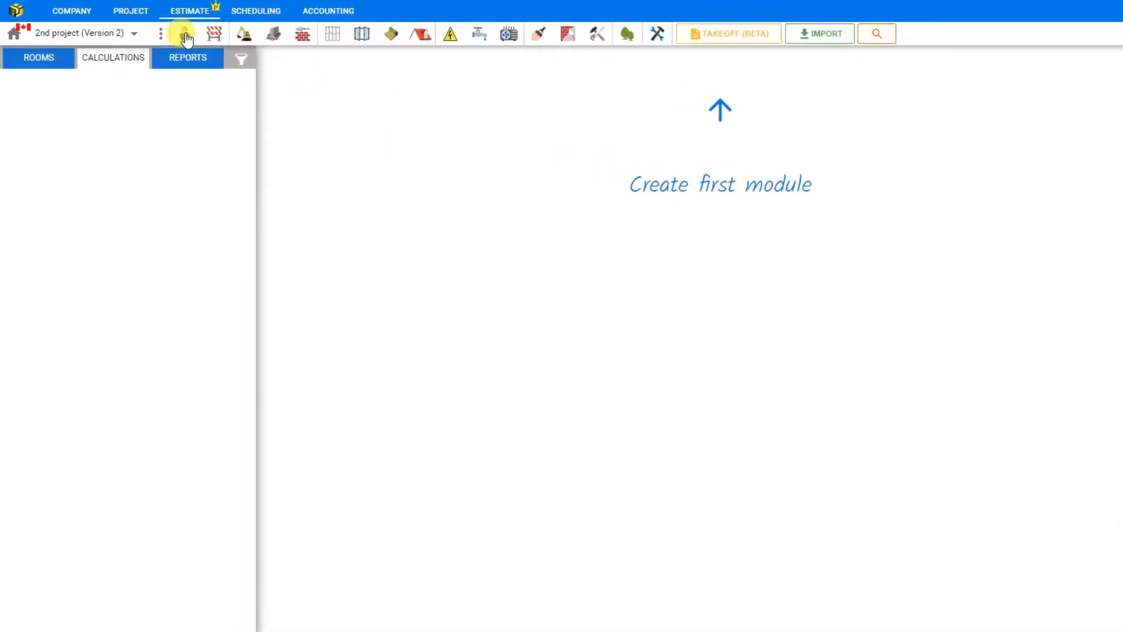
click(185, 36)
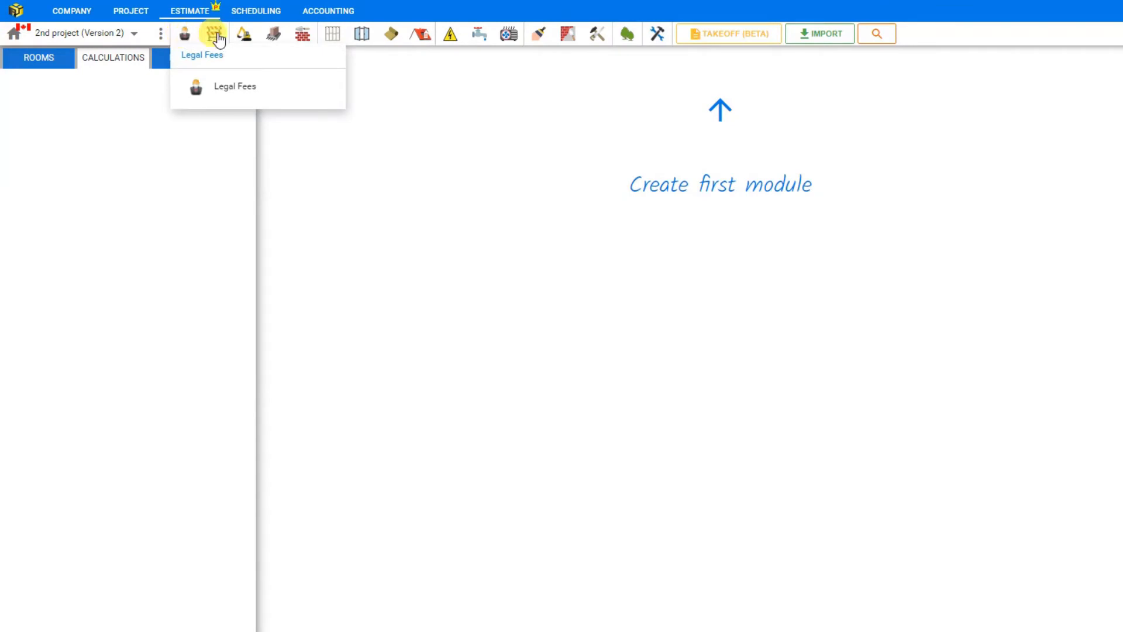
click(215, 37)
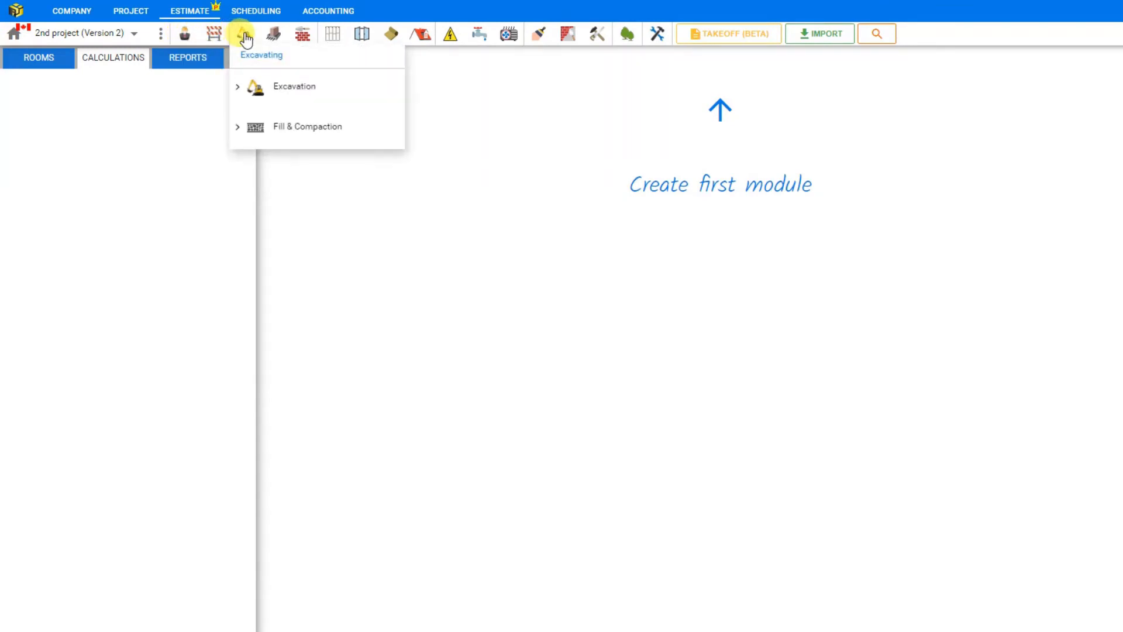
Examine the estimate's trade categories and the framing modules available for external walls and floor joists
mouse_move(303, 39)
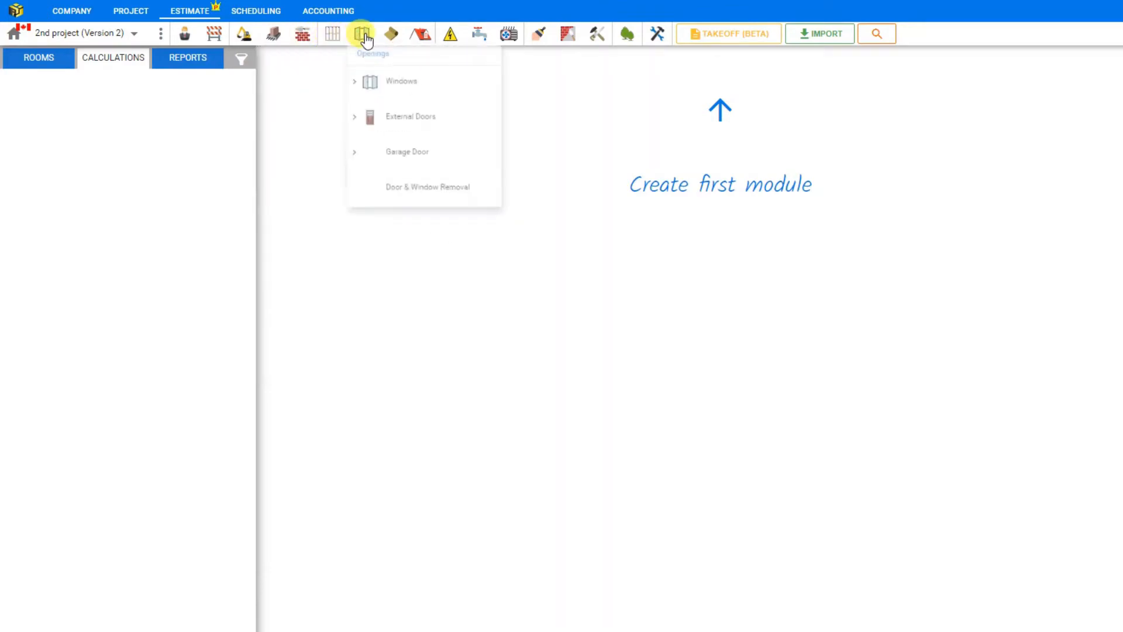
mouse_move(391, 38)
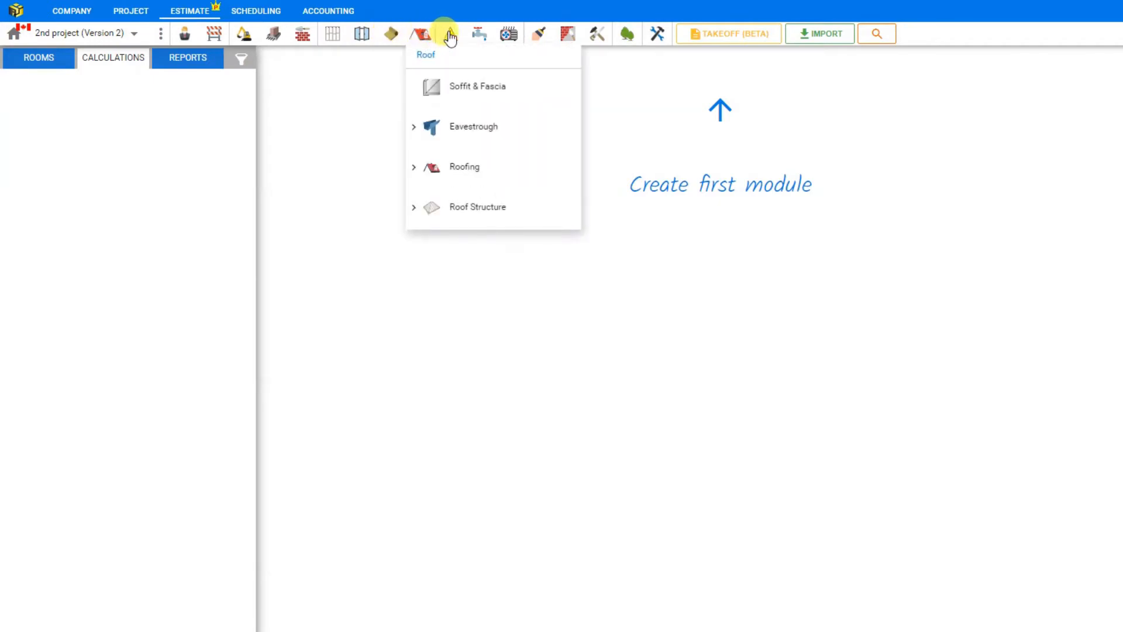
mouse_move(481, 38)
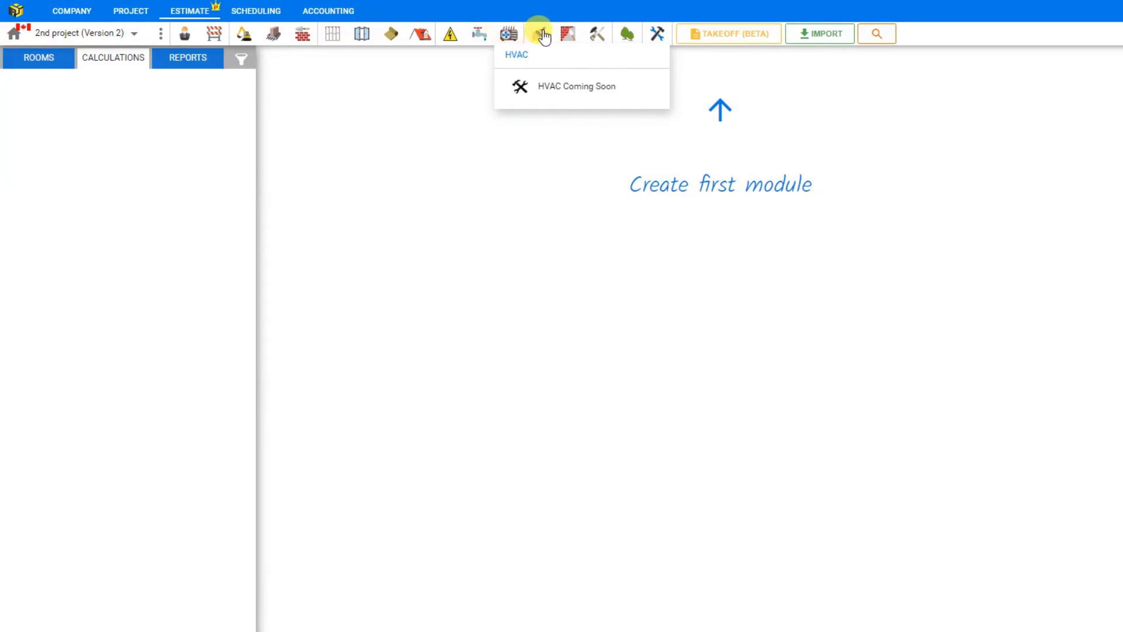
mouse_move(543, 37)
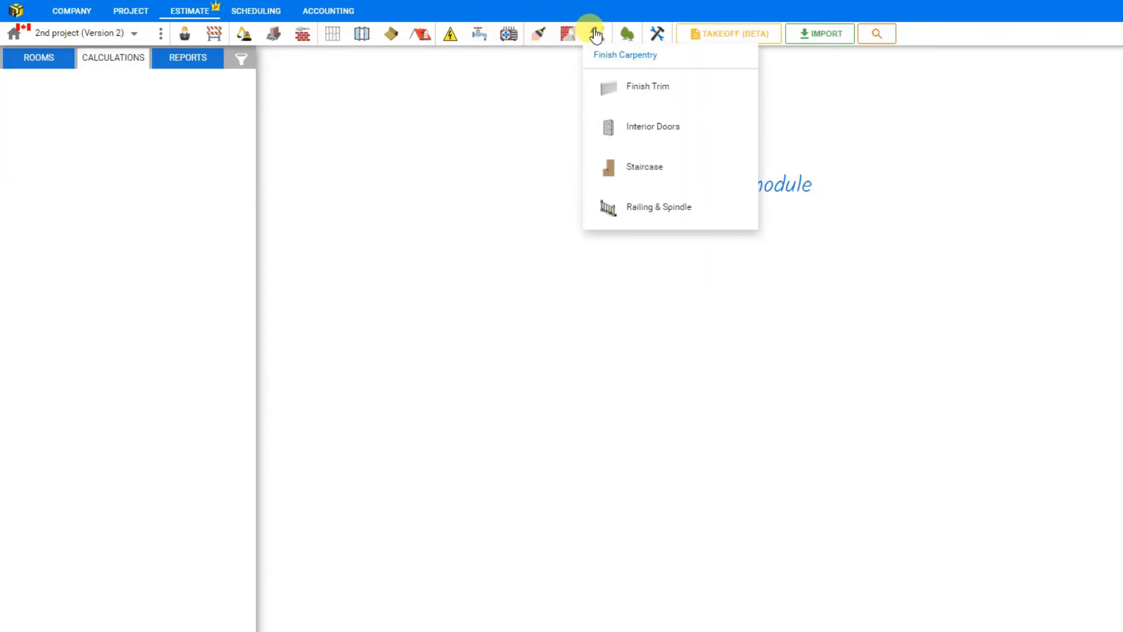
mouse_move(627, 37)
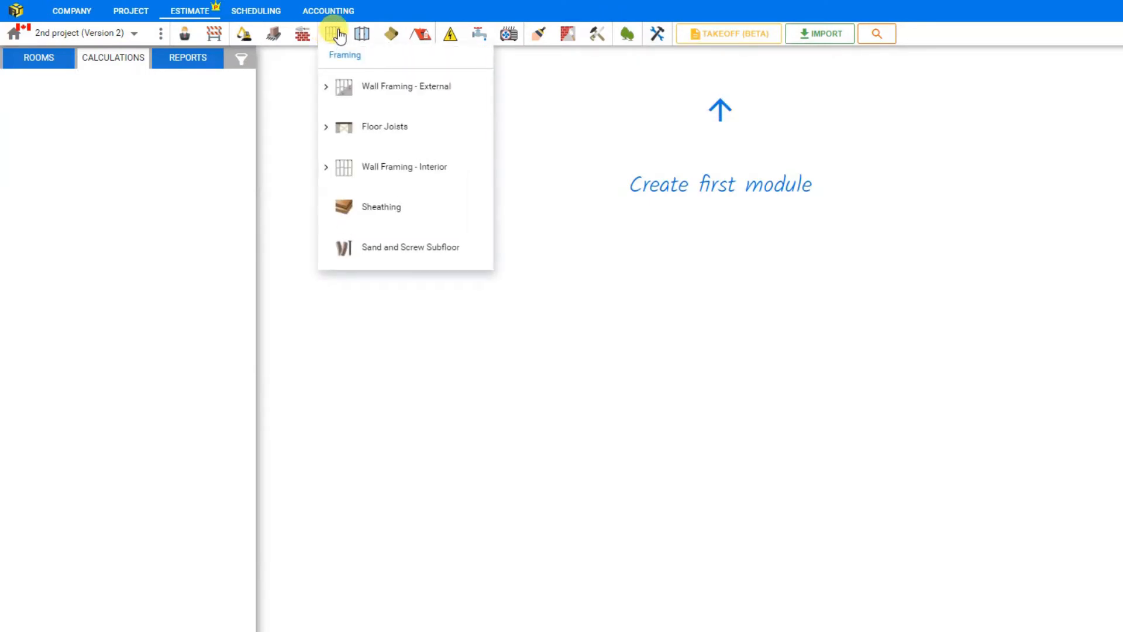
click(325, 88)
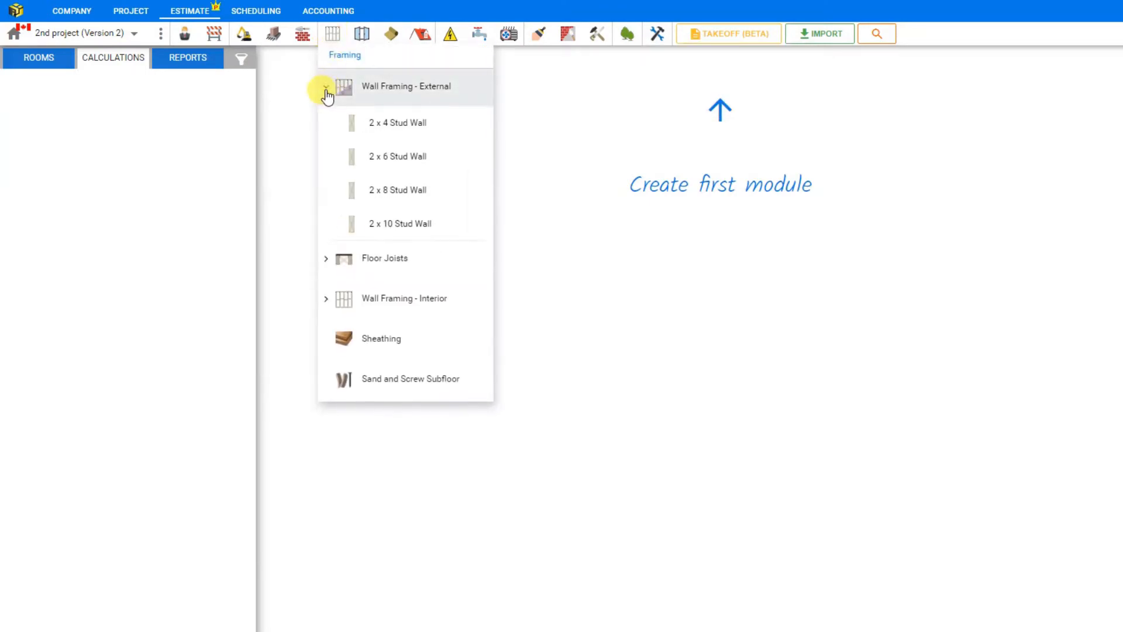
click(326, 258)
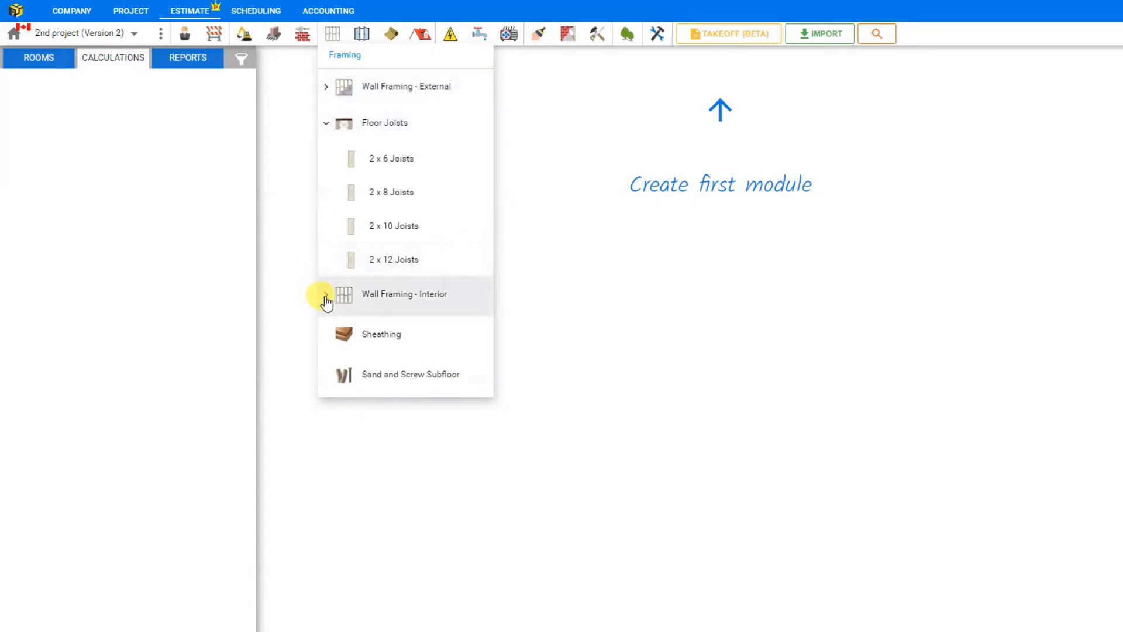
Create a 2 x 4 Stud Wall module from interior wall framing with location General and category Structure
click(326, 295)
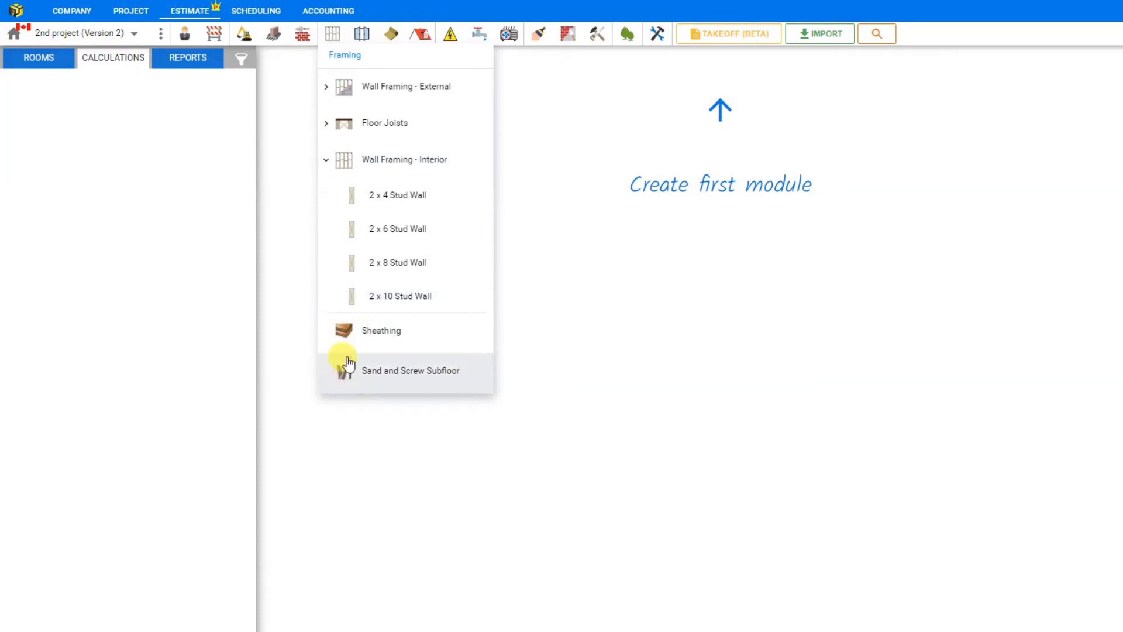
click(376, 193)
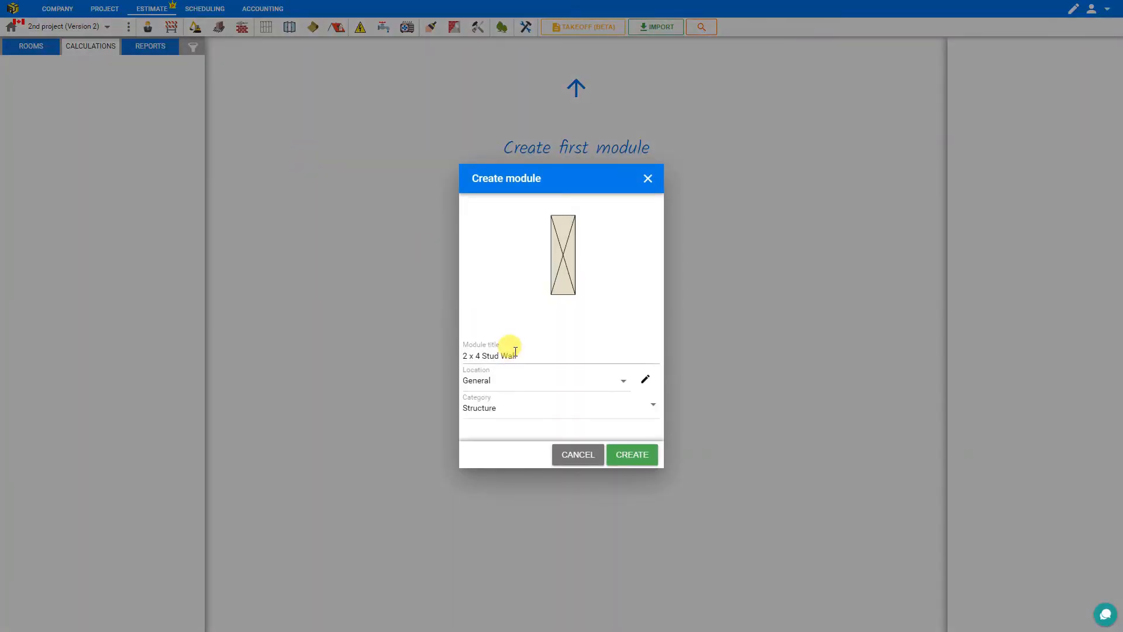
click(526, 389)
click(525, 387)
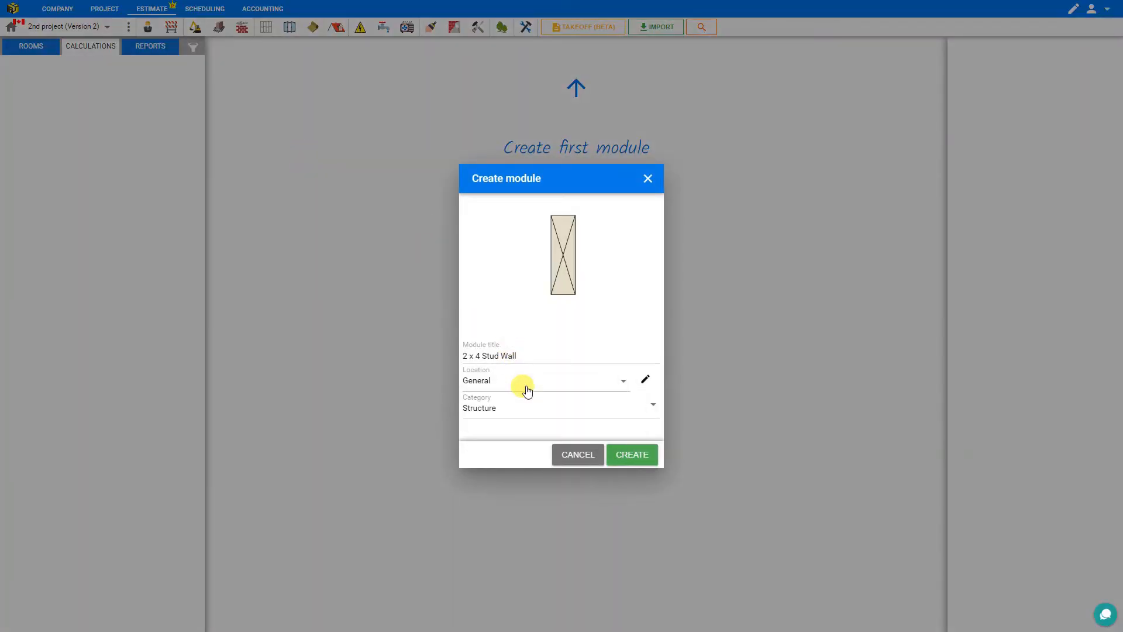
click(528, 409)
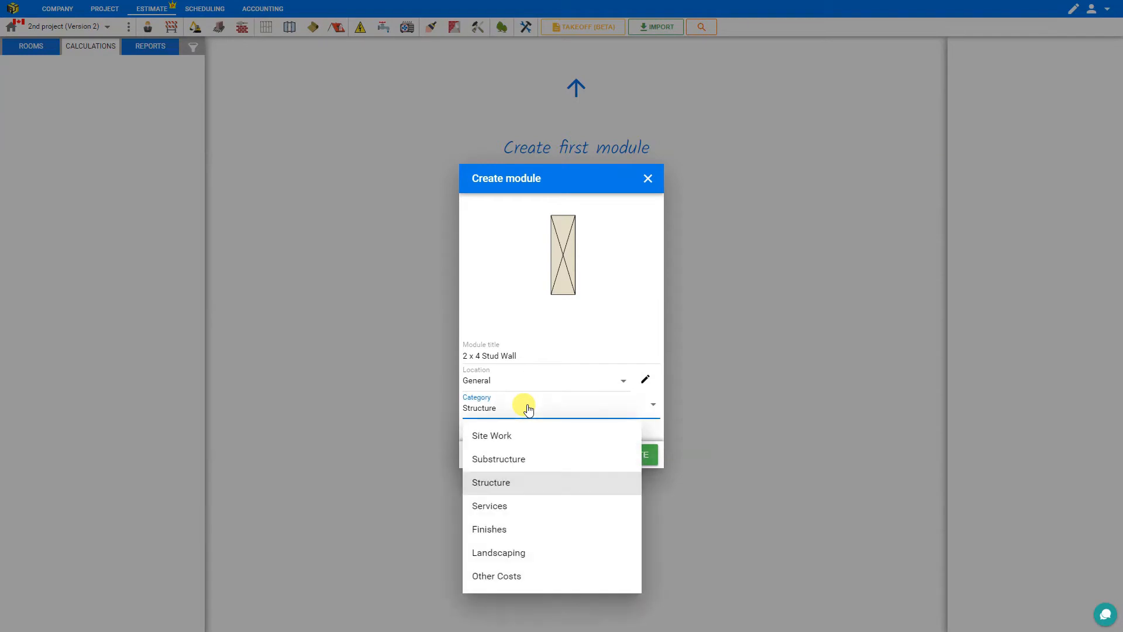
click(528, 410)
click(646, 455)
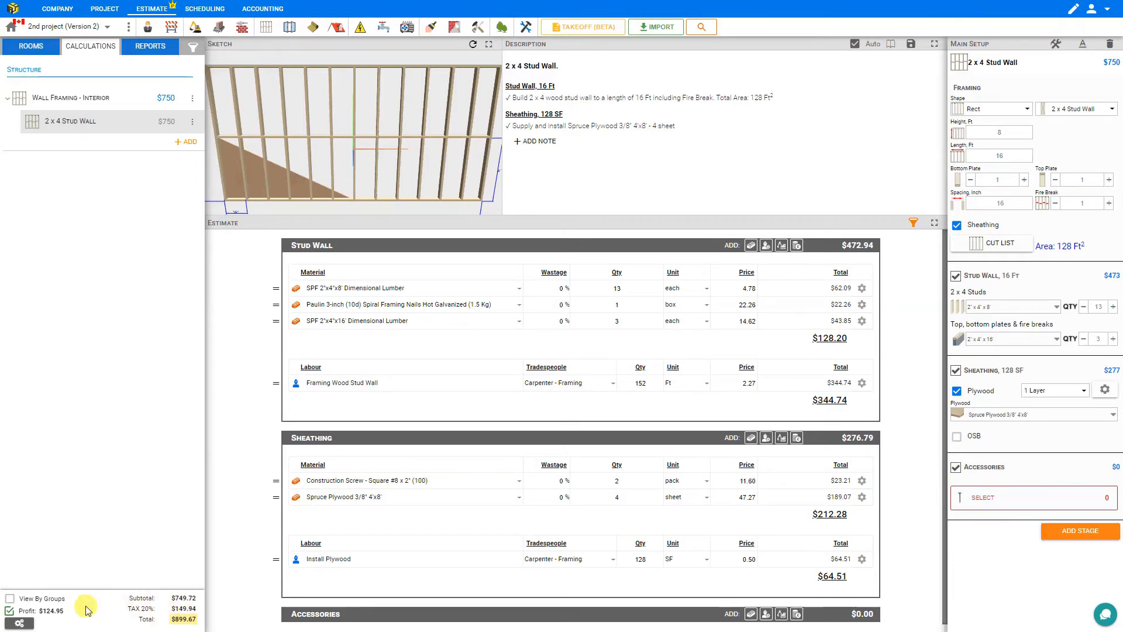
Toggle the calculations list between room and group views and switch profit off and on, restoring both settings
click(9, 599)
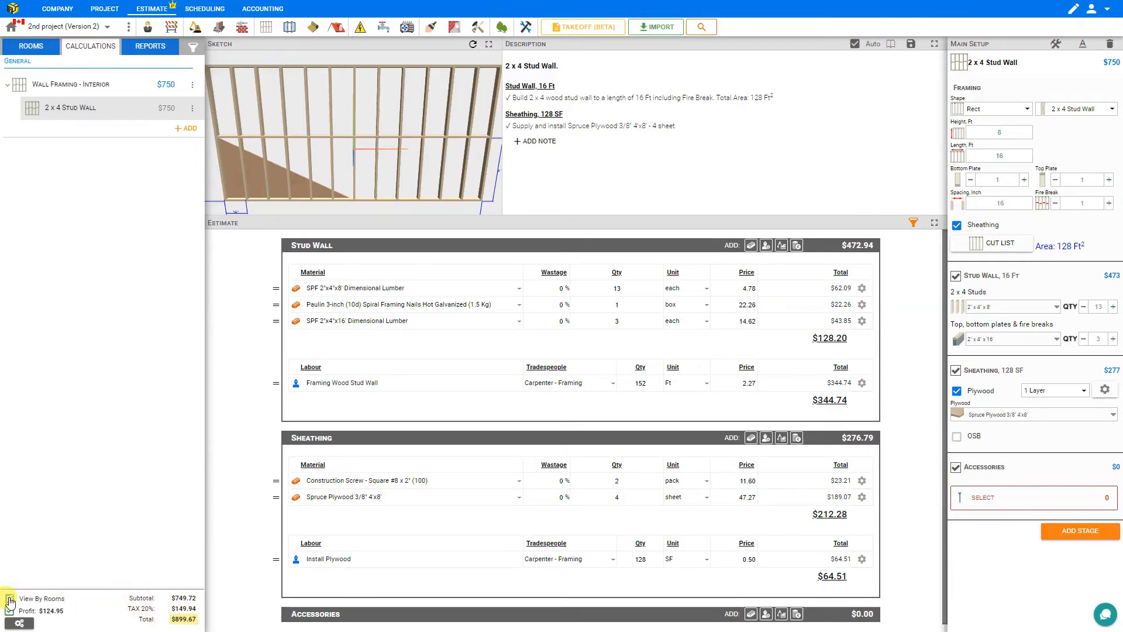
click(9, 599)
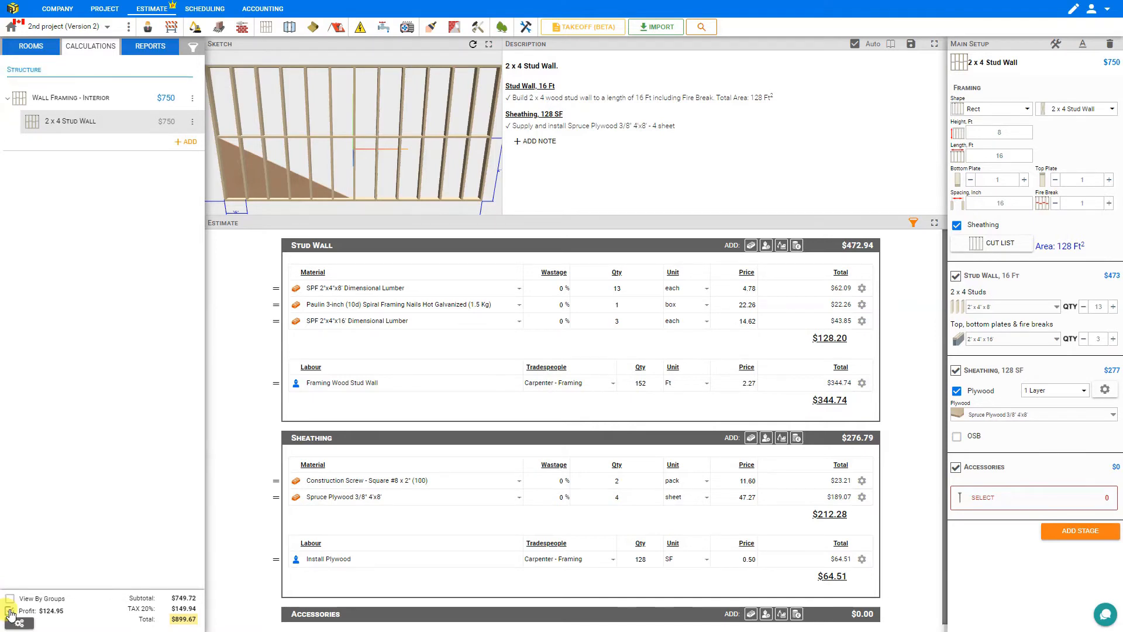
click(10, 612)
click(10, 612)
Review the project's tax and profit settings and its general details, leaving them as they are
click(21, 624)
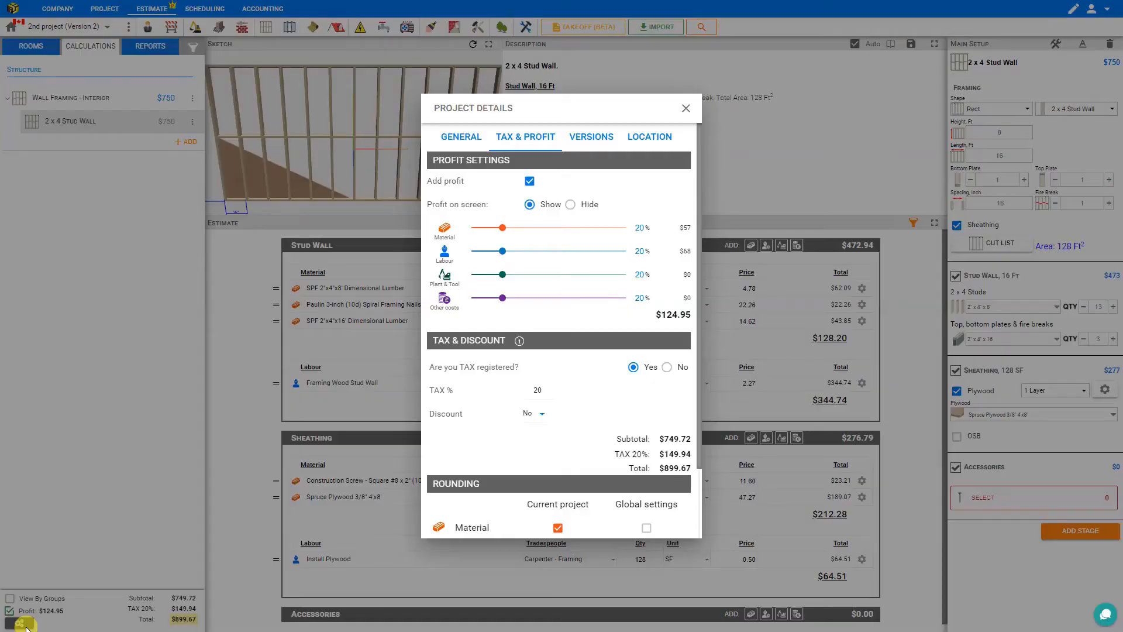
click(685, 109)
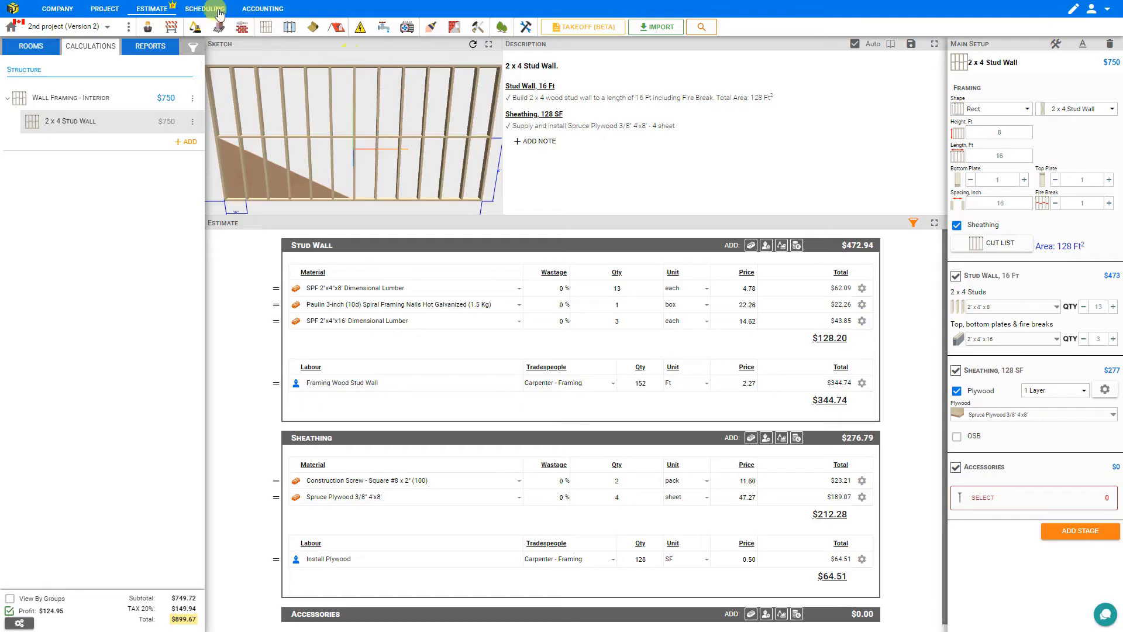
click(128, 29)
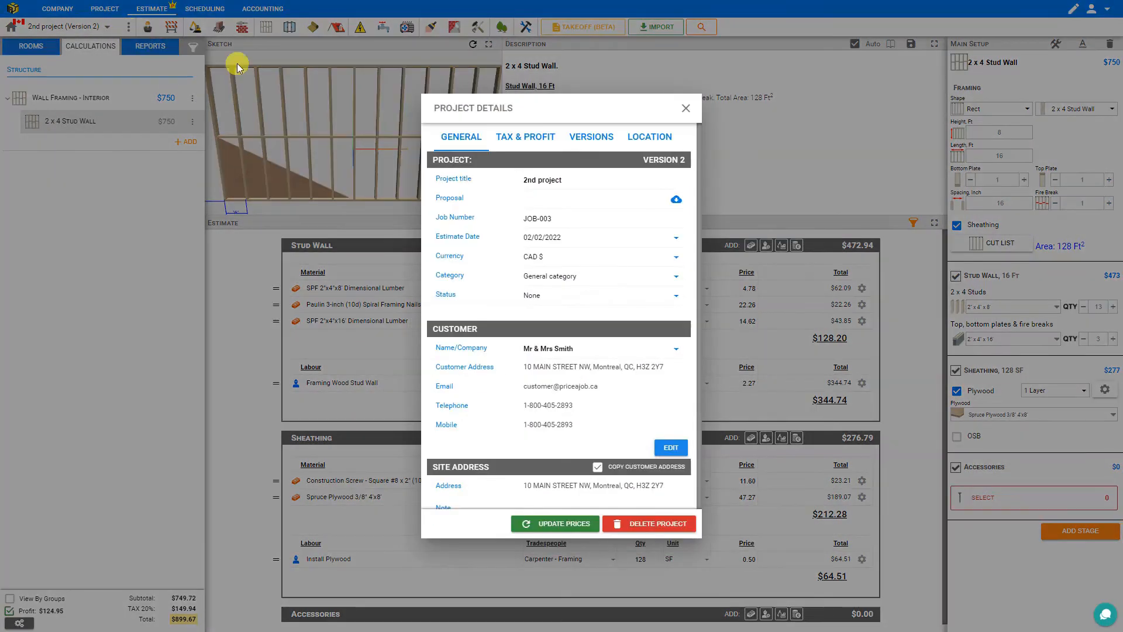
click(684, 109)
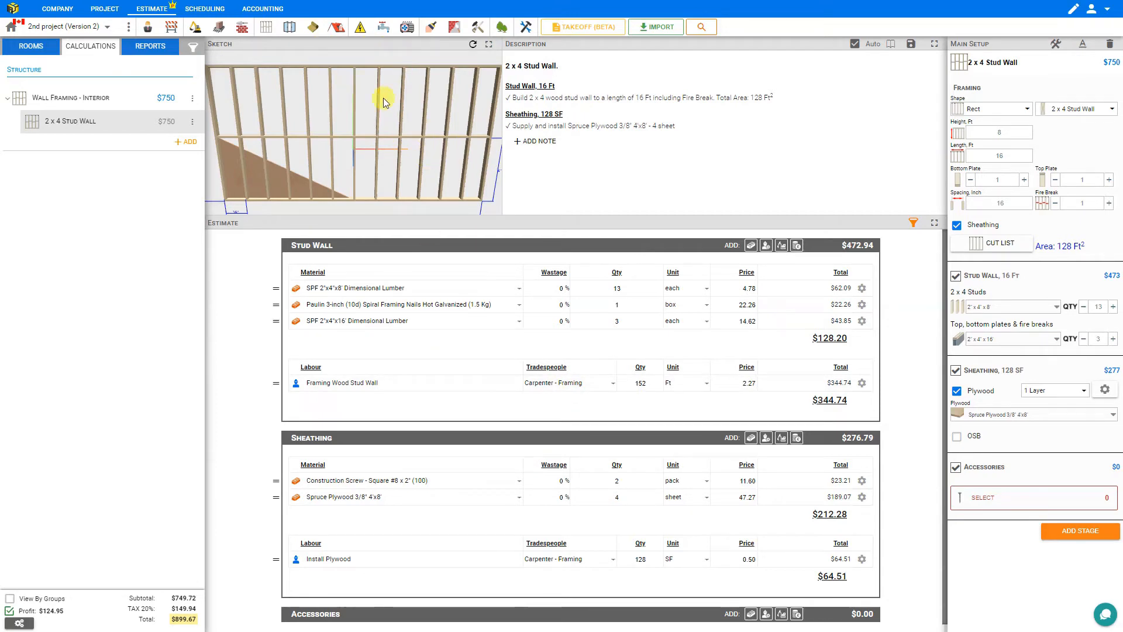
Show the wall sketch in full screen and set the stud wall's length to 8 ft
scroll(354, 134, down, 4)
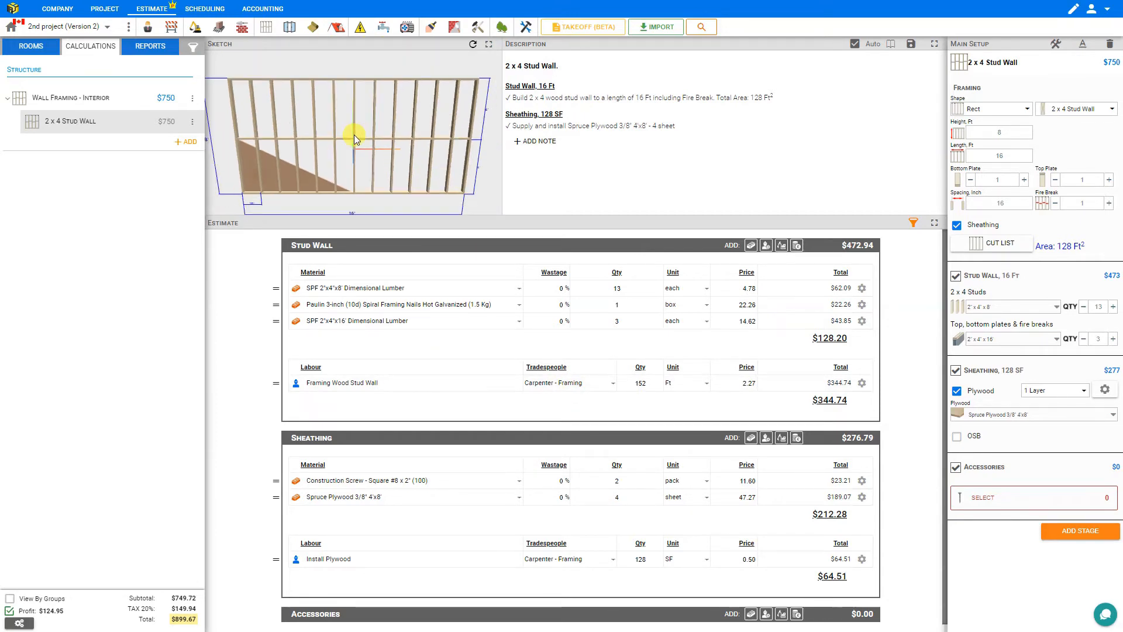
scroll(353, 135, down, 1)
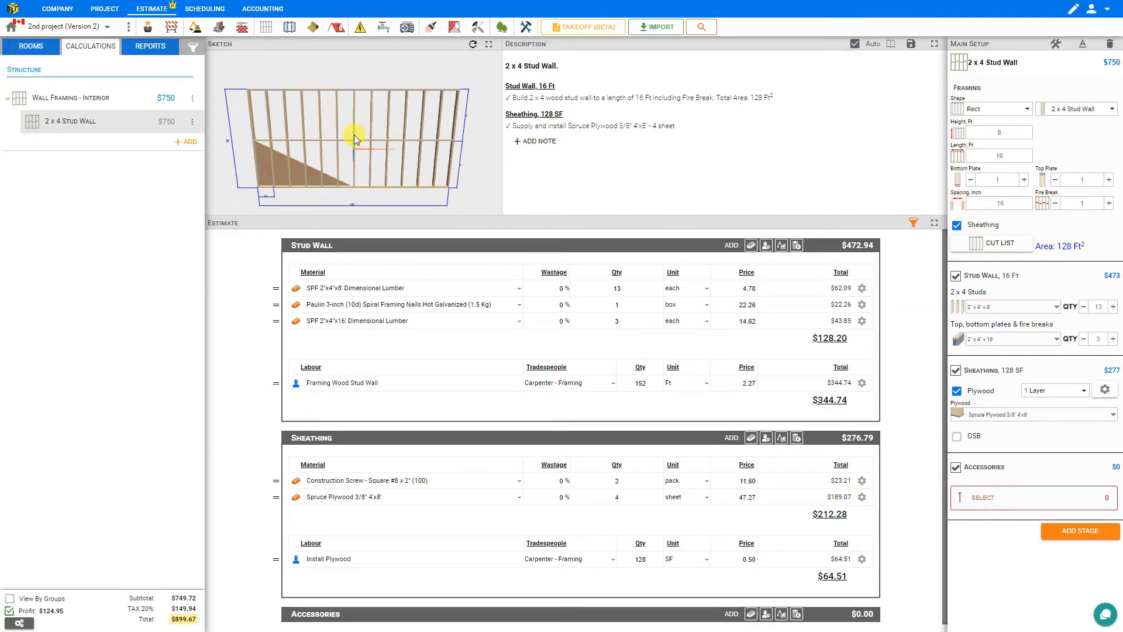
click(488, 44)
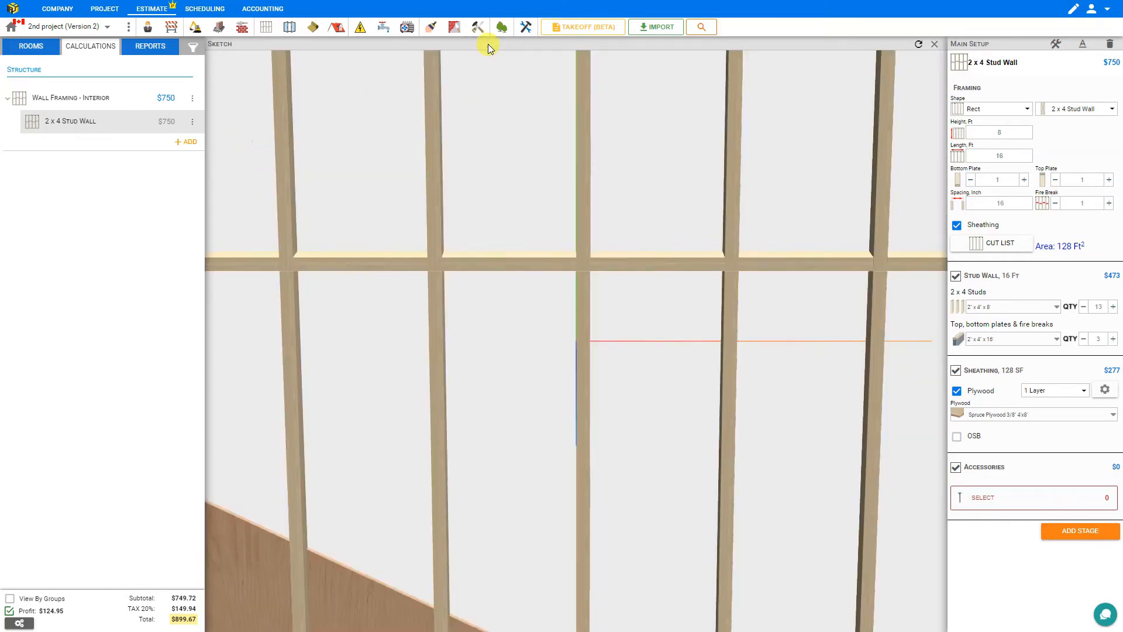
scroll(560, 266, down, 4)
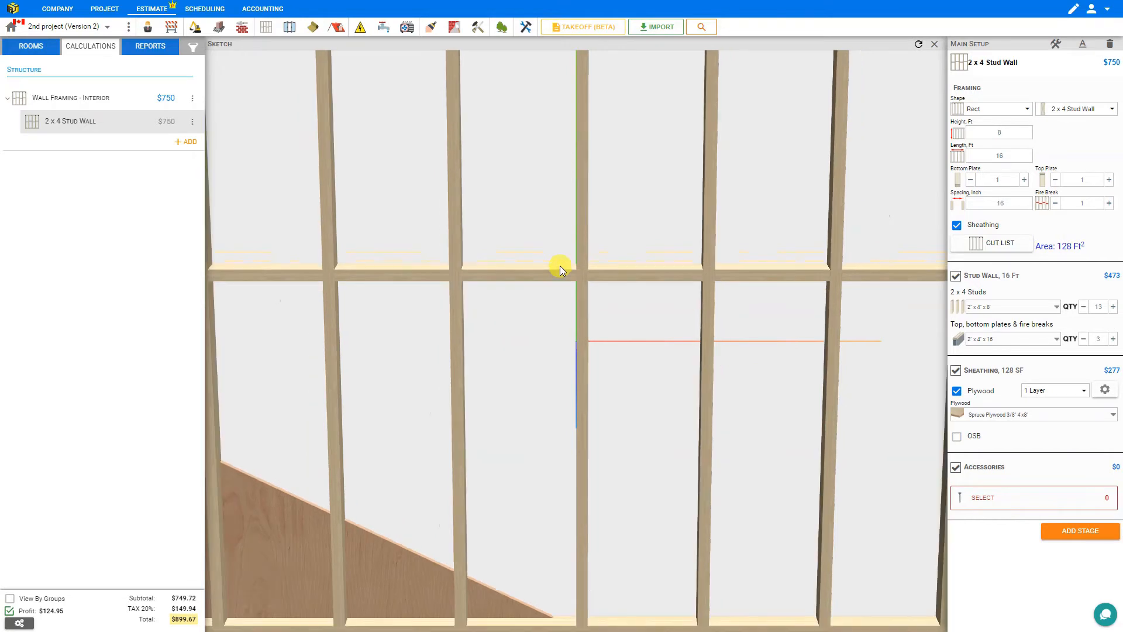
scroll(560, 268, down, 5)
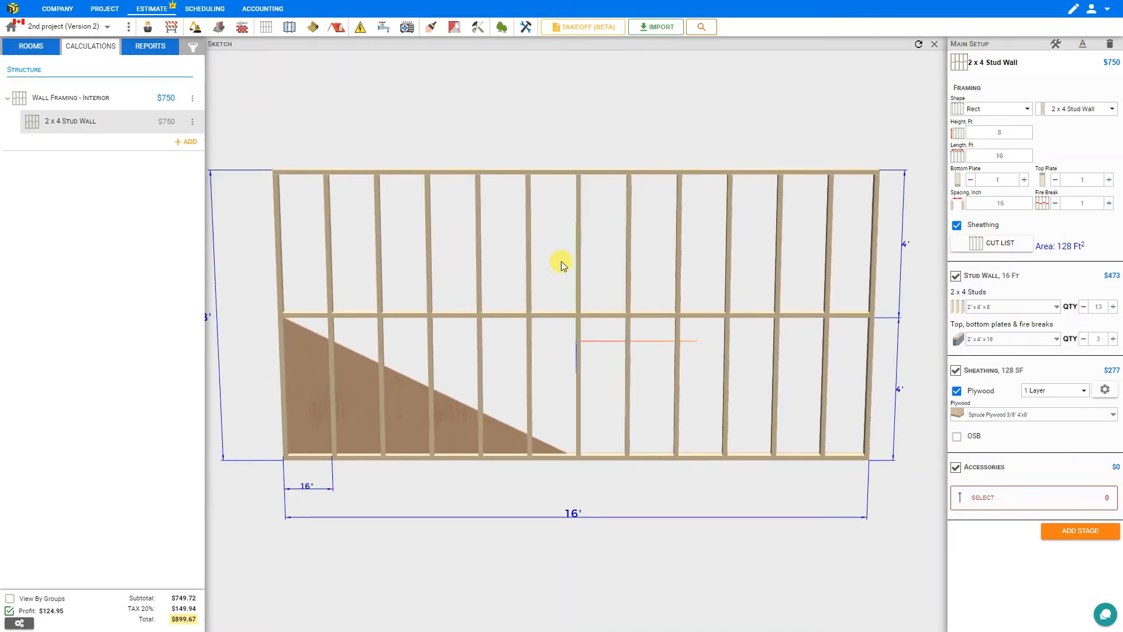
click(1001, 155)
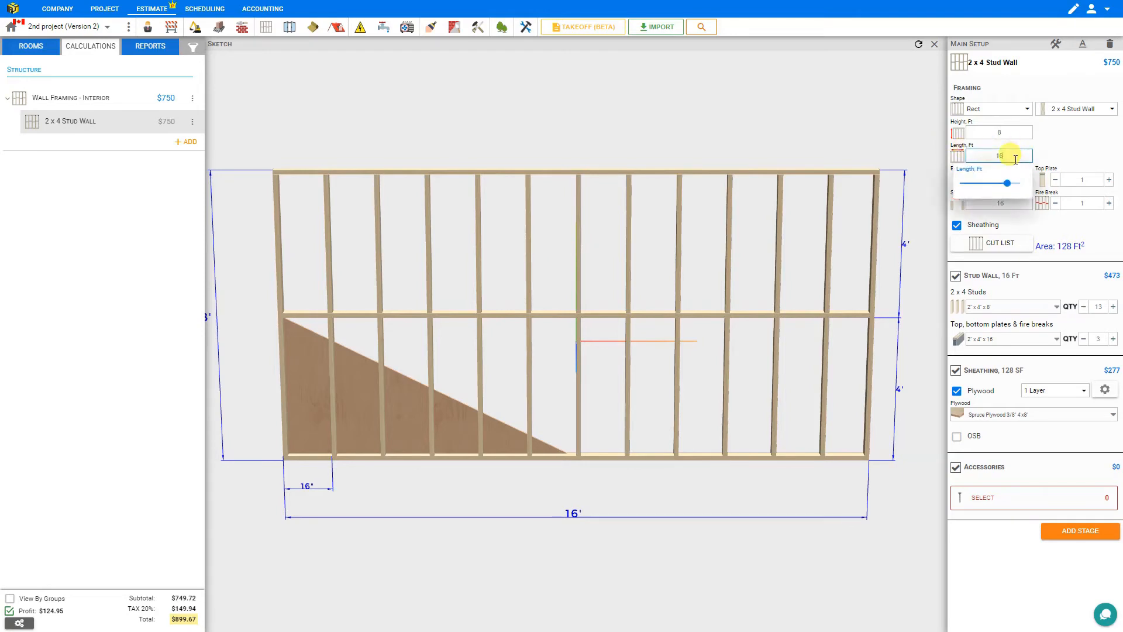
drag(997, 186, 983, 186)
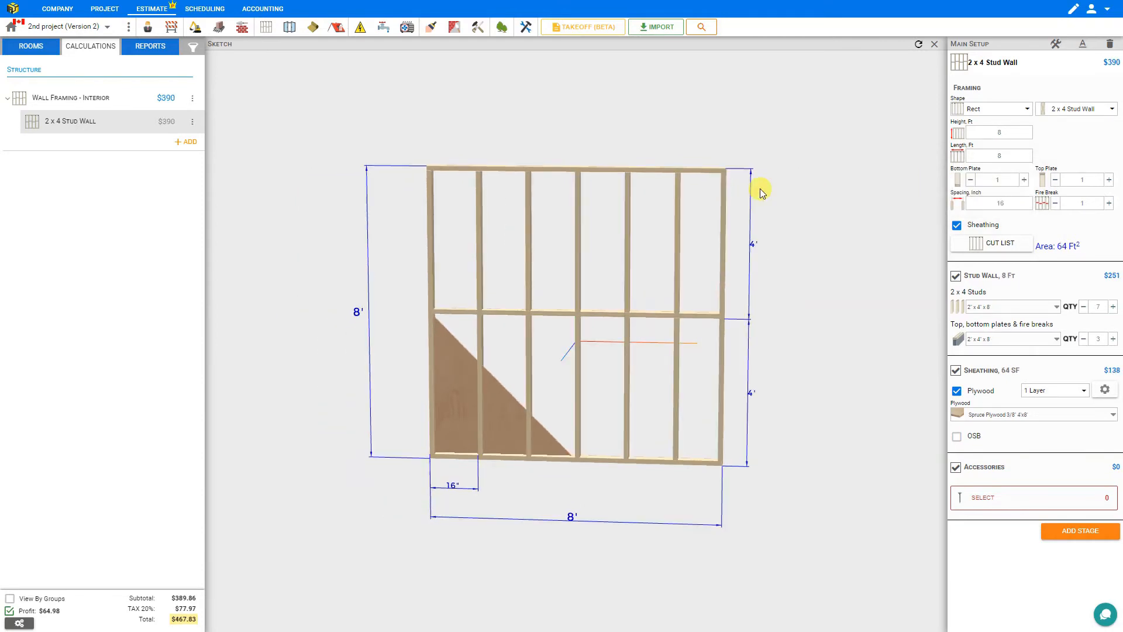
Inspect the wall model from behind and from the side, reset the sketch view and exit full screen
mouse_move(759, 188)
mouse_down()
mouse_move(738, 240)
mouse_move(711, 262)
mouse_move(658, 262)
mouse_move(601, 248)
mouse_move(513, 169)
mouse_move(308, 104)
mouse_up()
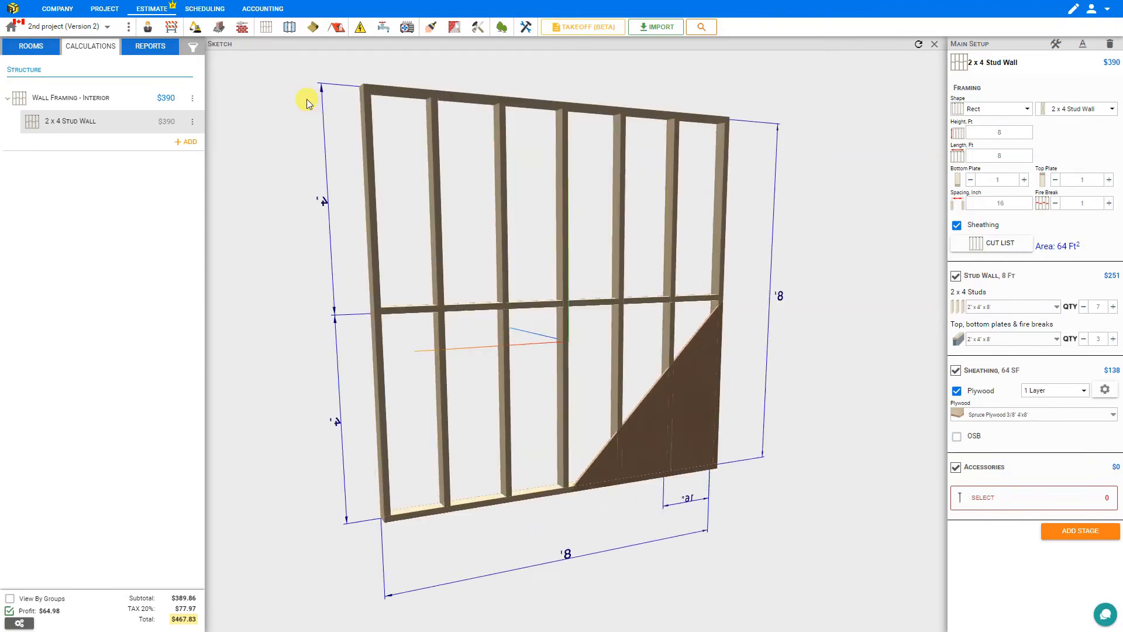
mouse_move(356, 134)
mouse_down()
mouse_move(432, 170)
mouse_move(514, 331)
mouse_move(573, 333)
mouse_up()
scroll(573, 335, down, 10)
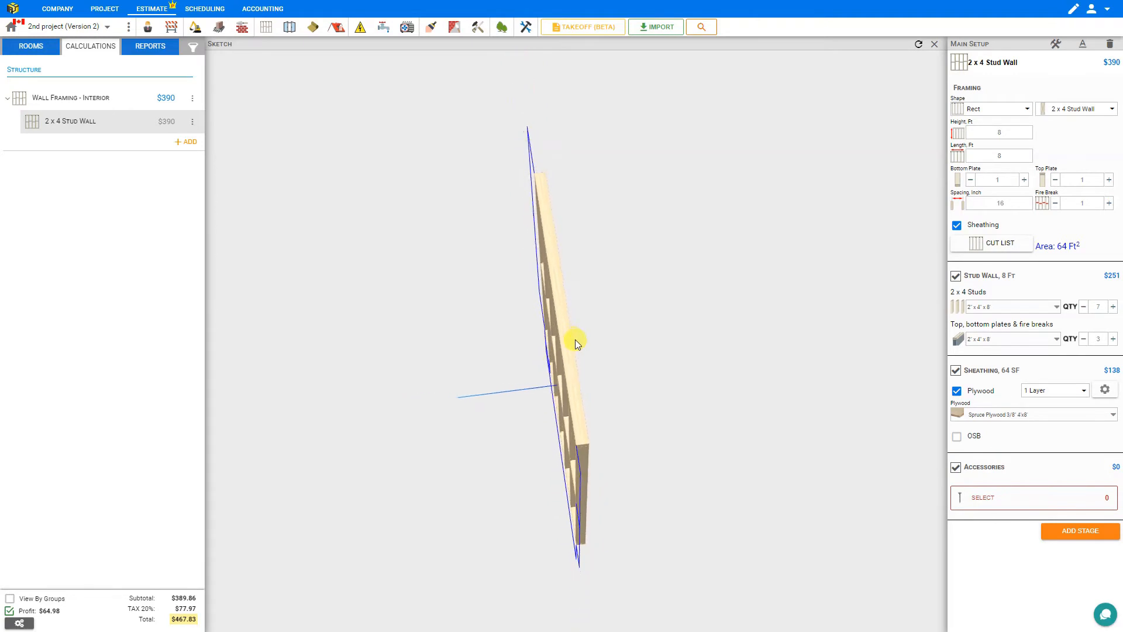
scroll(580, 342, down, 3)
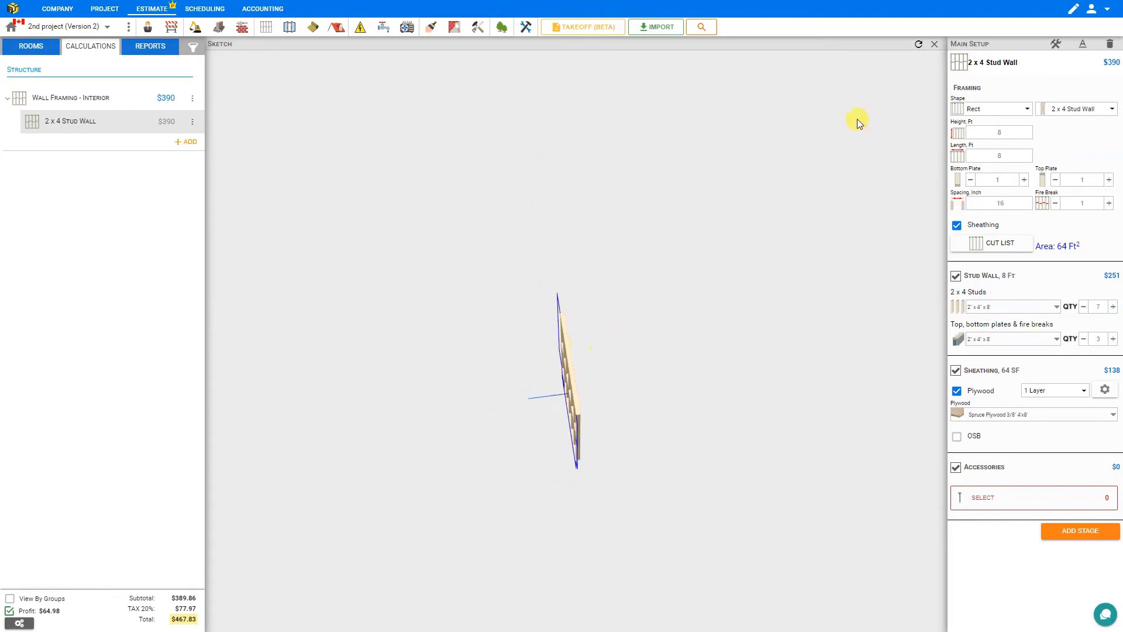
click(917, 46)
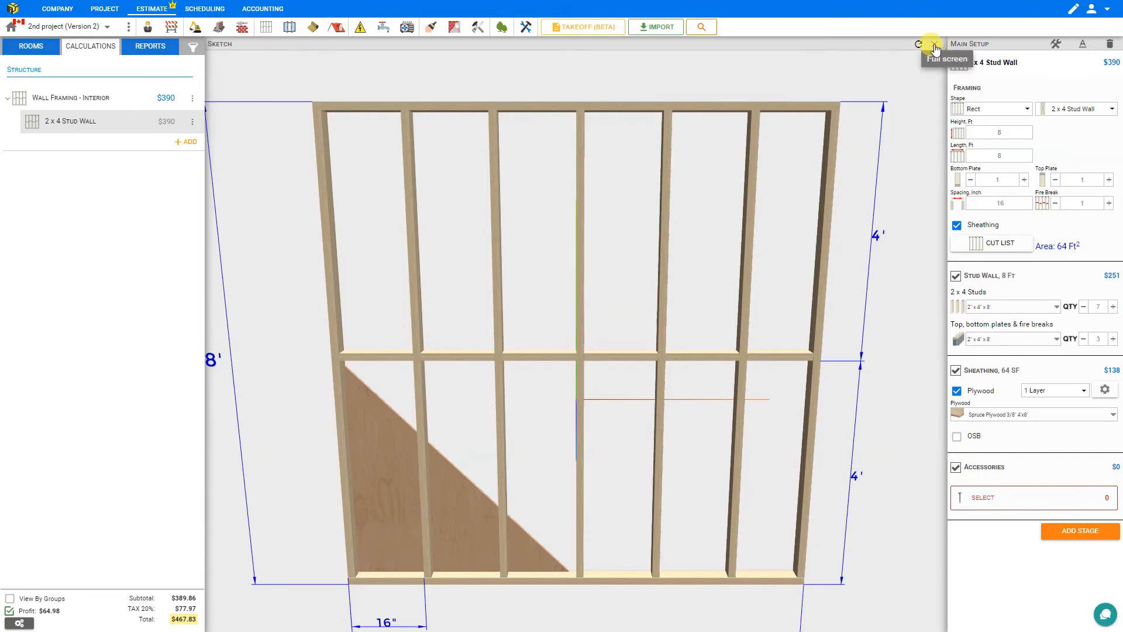
click(935, 47)
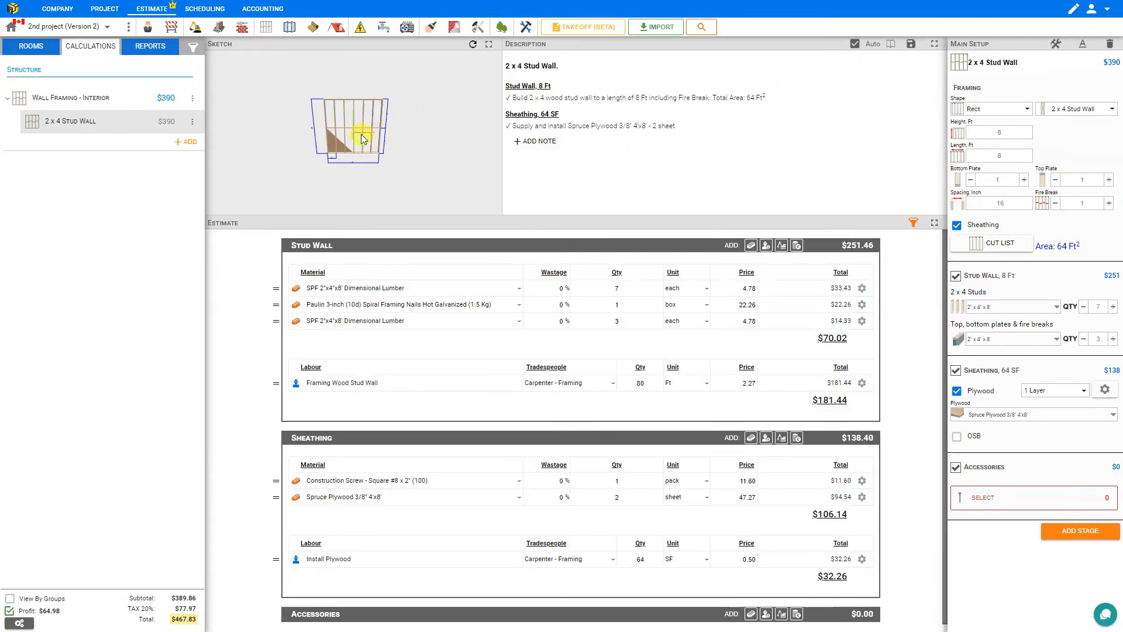
View the stud wall's description in full screen and return to the normal layout
scroll(350, 133, up, 3)
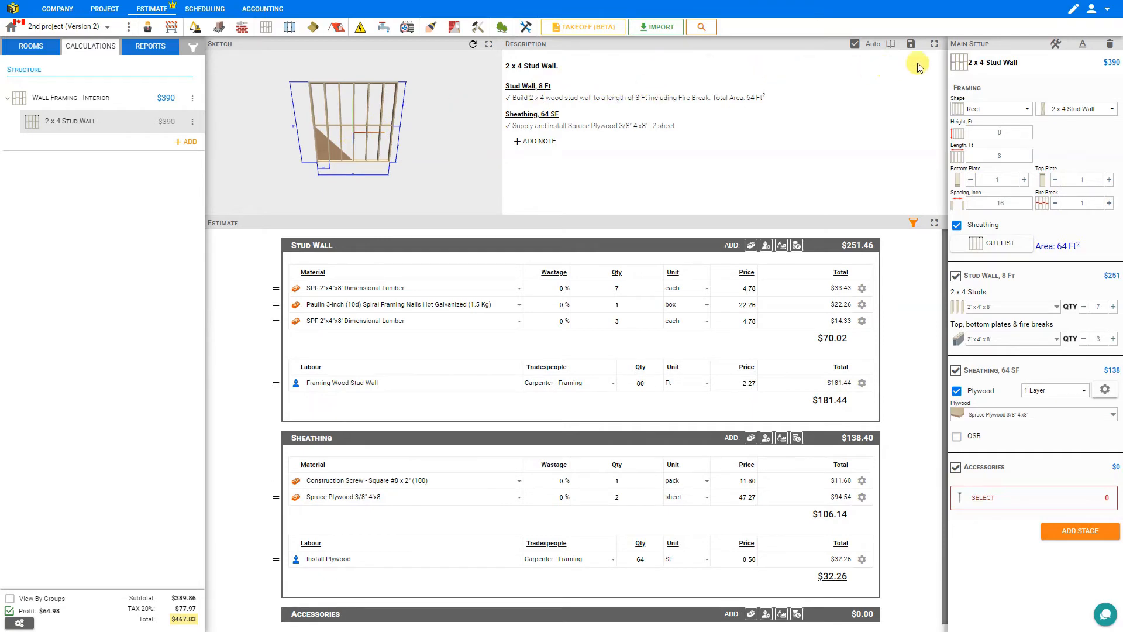
click(939, 47)
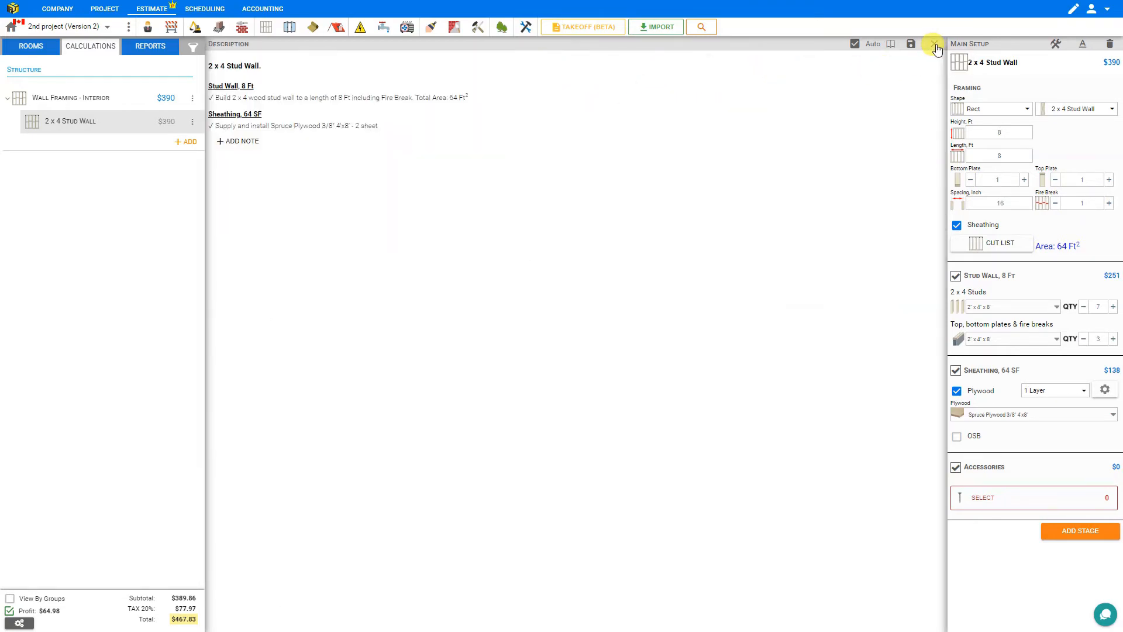
click(934, 45)
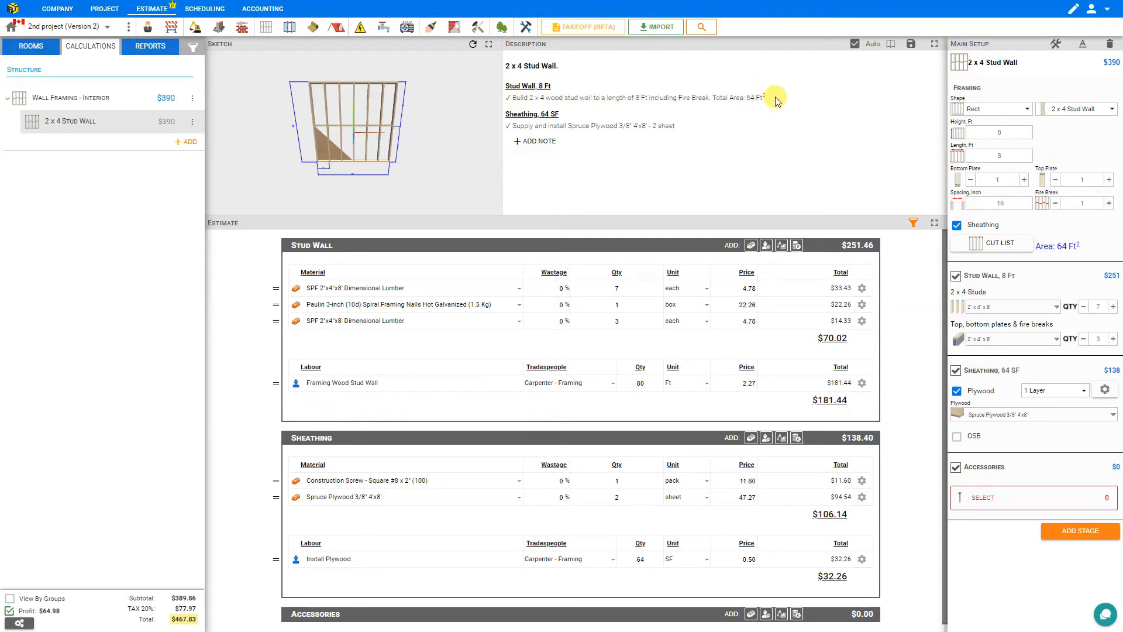
Try a stud wall length of 16 ft and return it to 8 ft
click(989, 158)
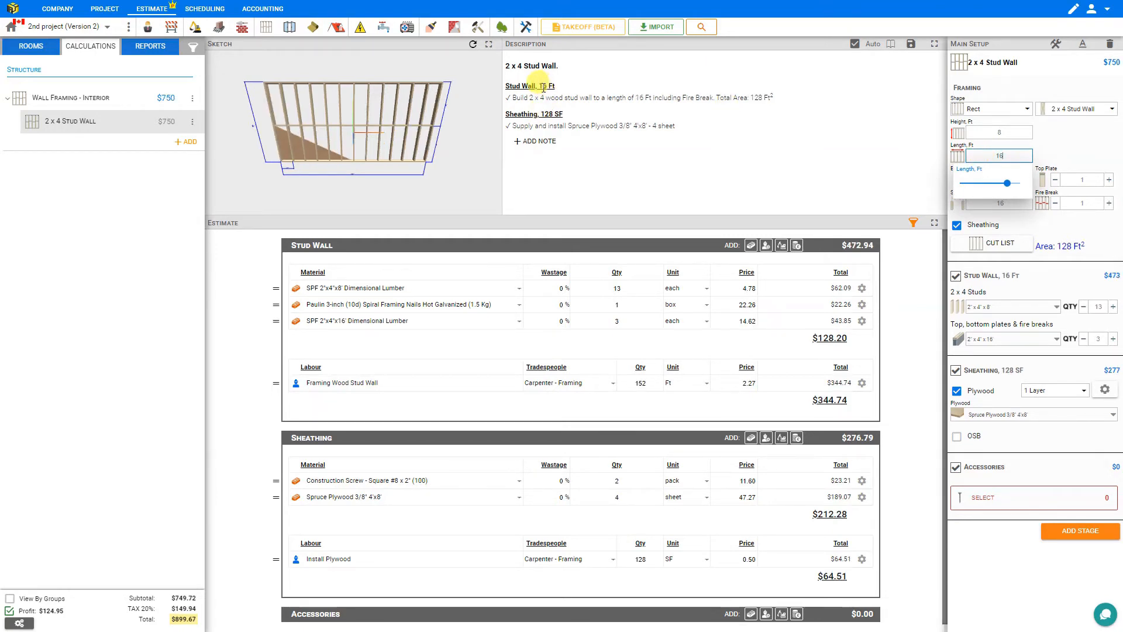
click(981, 156)
key(BackSpace)
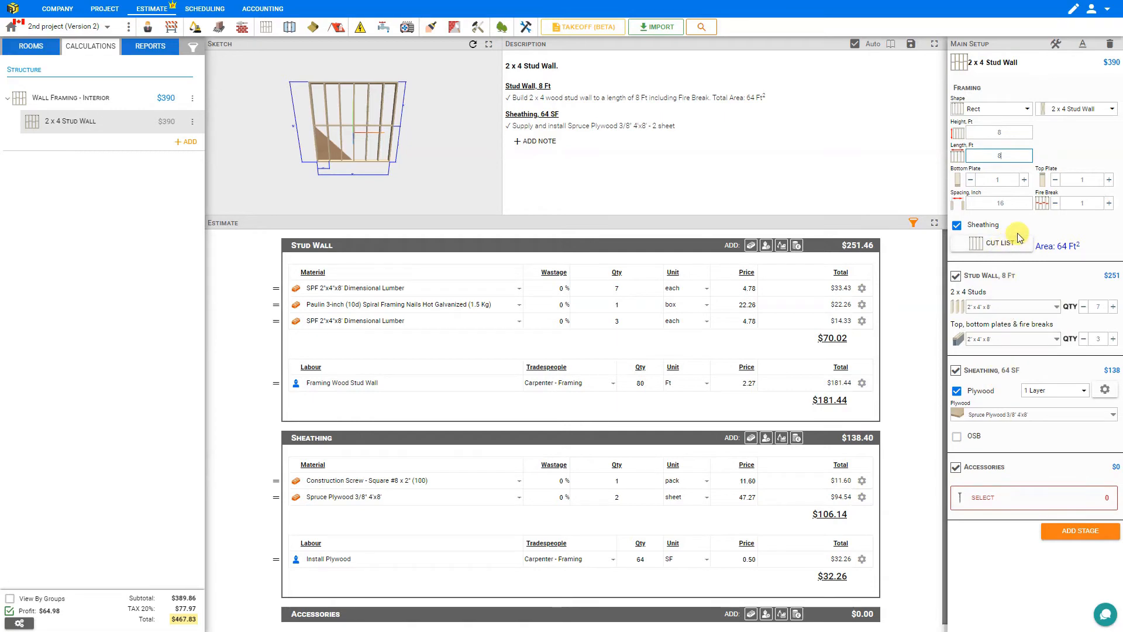
Open the note editor under the stud wall's description, try out blank lines in it and close the editor
click(534, 141)
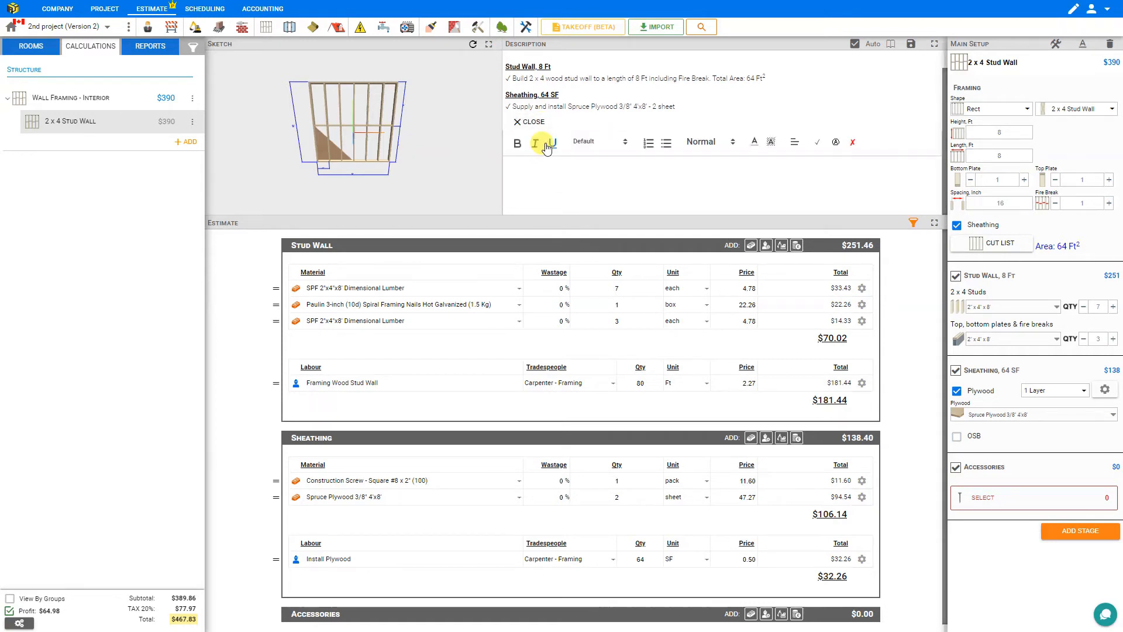
click(538, 189)
key(Return)
key(Return)
key(BackSpace)
key(BackSpace)
key(BackSpace)
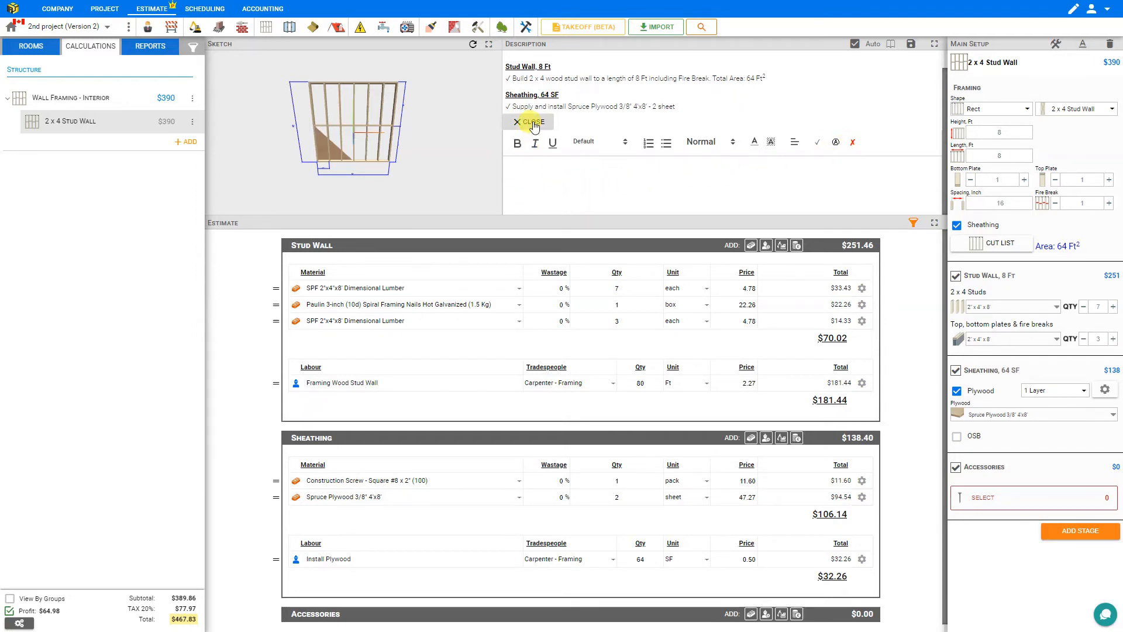
click(533, 122)
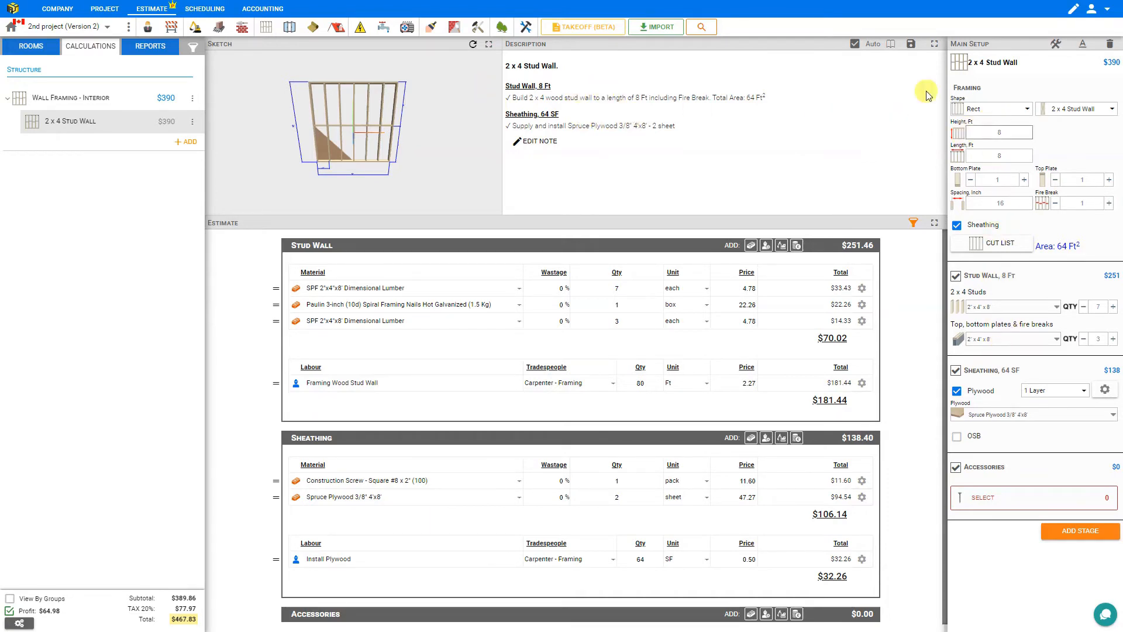
Try switching off the automatic description to enter the custom text "lkgjhfdf", and turn automatic description back on
click(854, 45)
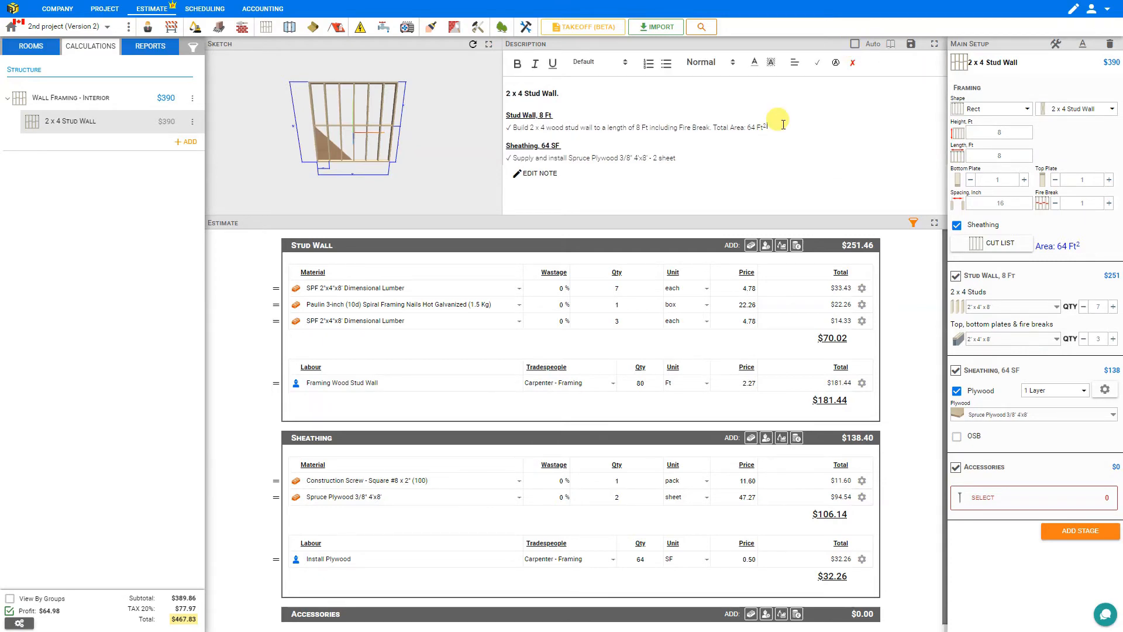
text(lkgjhfdf)
click(855, 46)
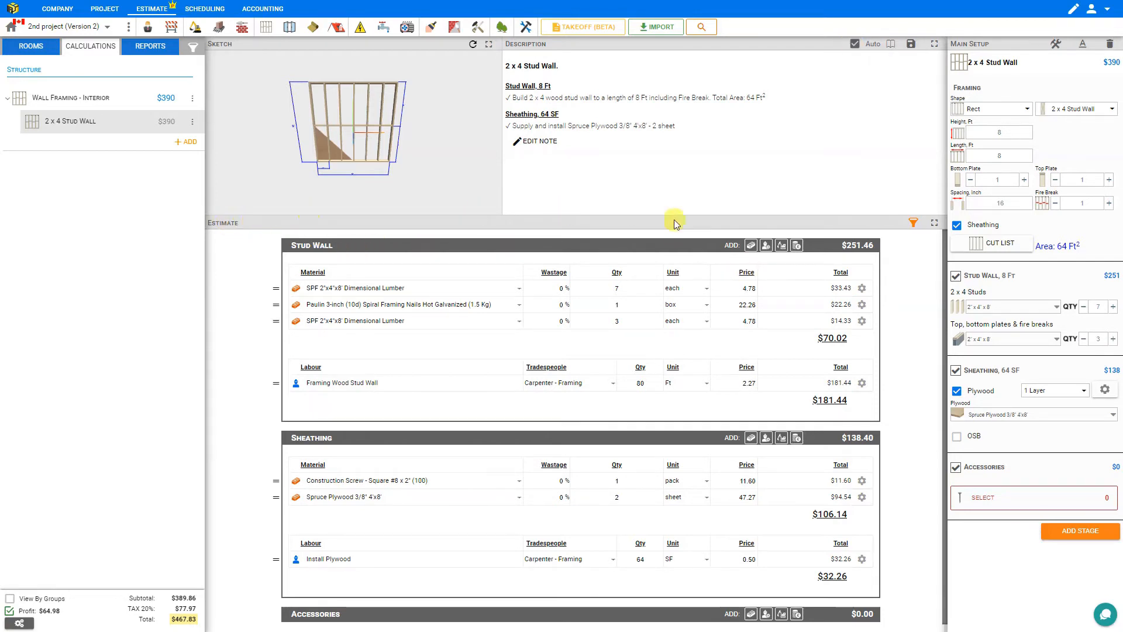
View the estimate in full screen and, back in the normal layout, check the alternative lumber options for the stud wall's first material
click(934, 223)
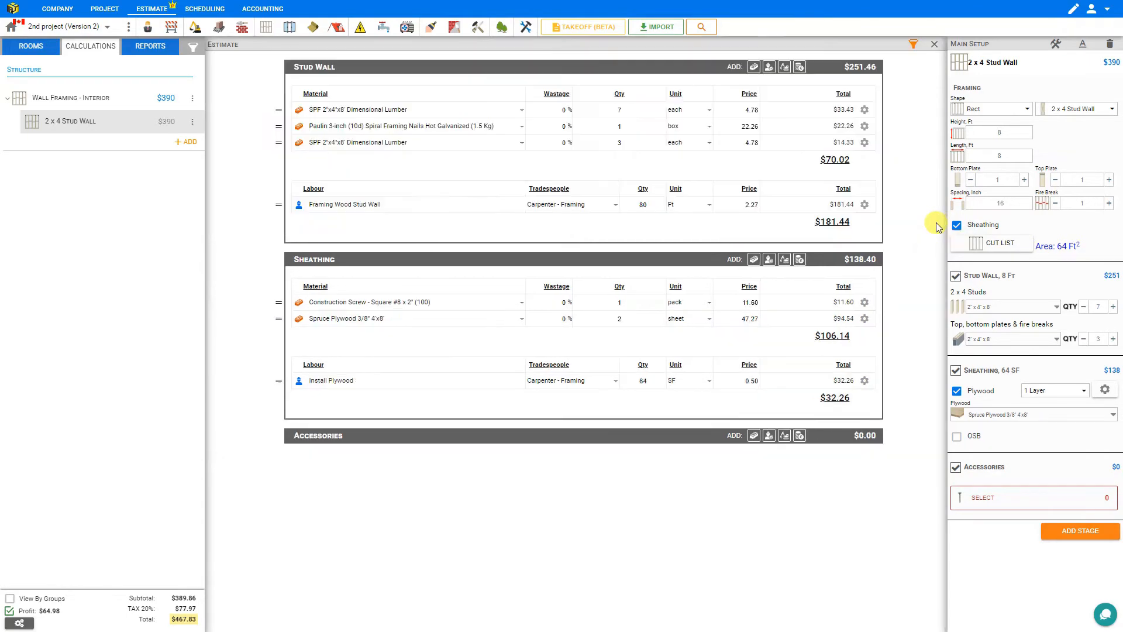
click(932, 46)
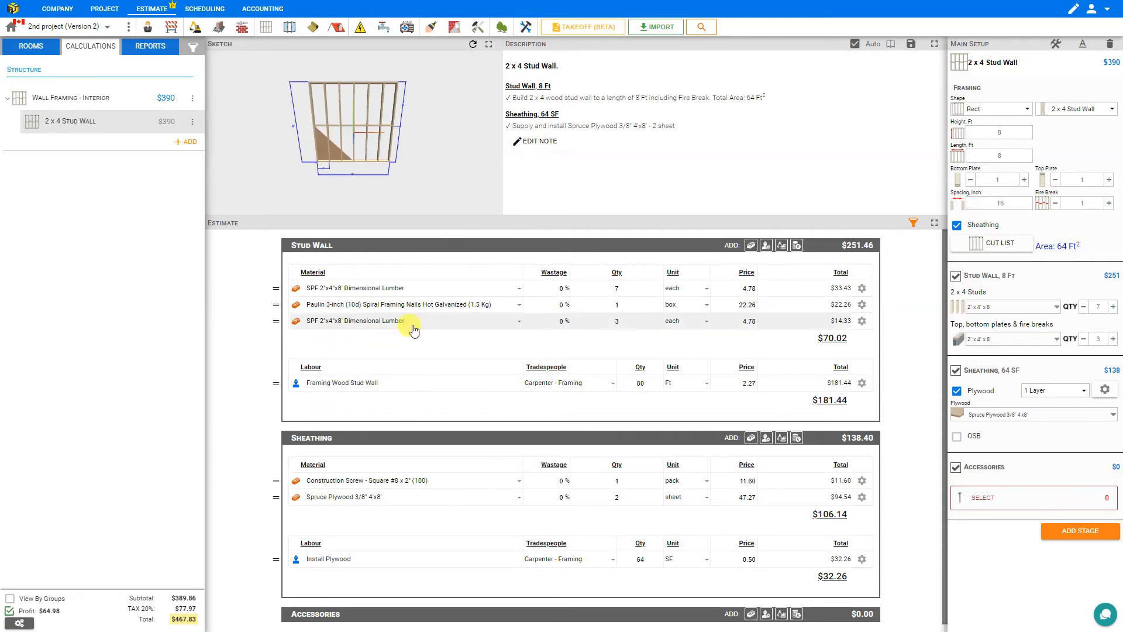
scroll(375, 375, down, 1)
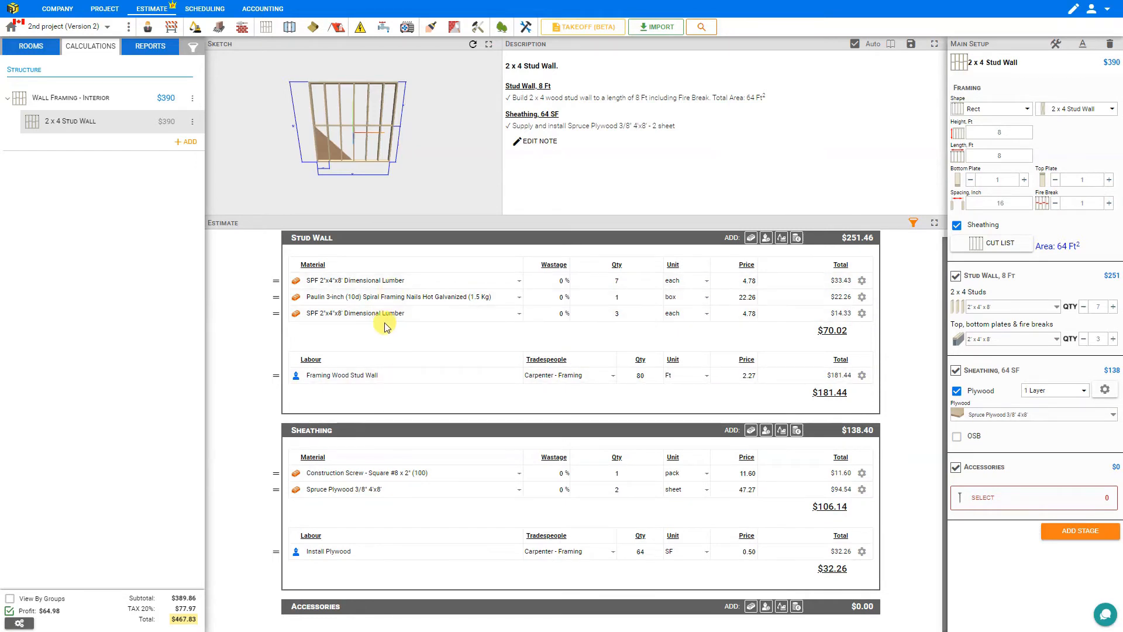
click(513, 281)
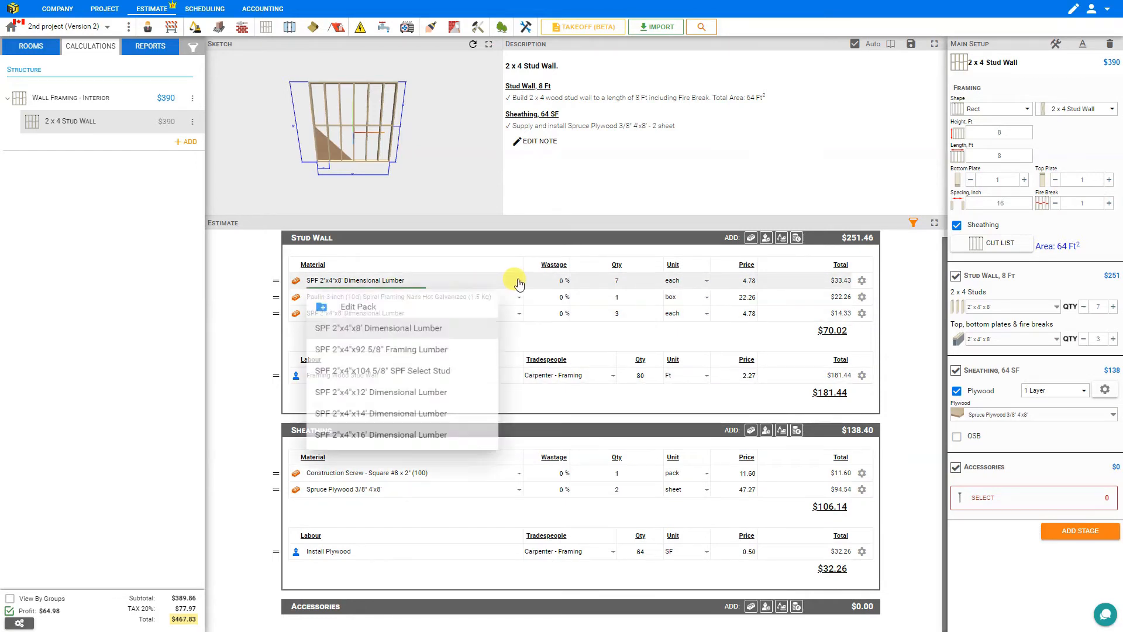
click(489, 283)
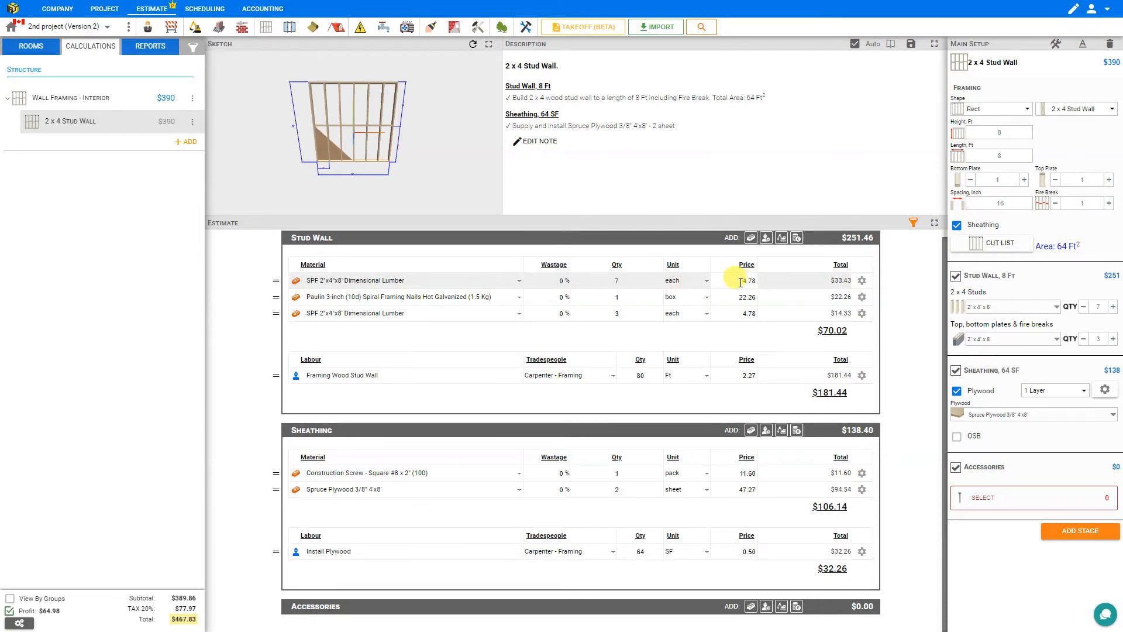
Try a price of 4.00 for the first SPF 2"x4"x8' Dimensional Lumber item and reset it to its default
drag(740, 282, 768, 286)
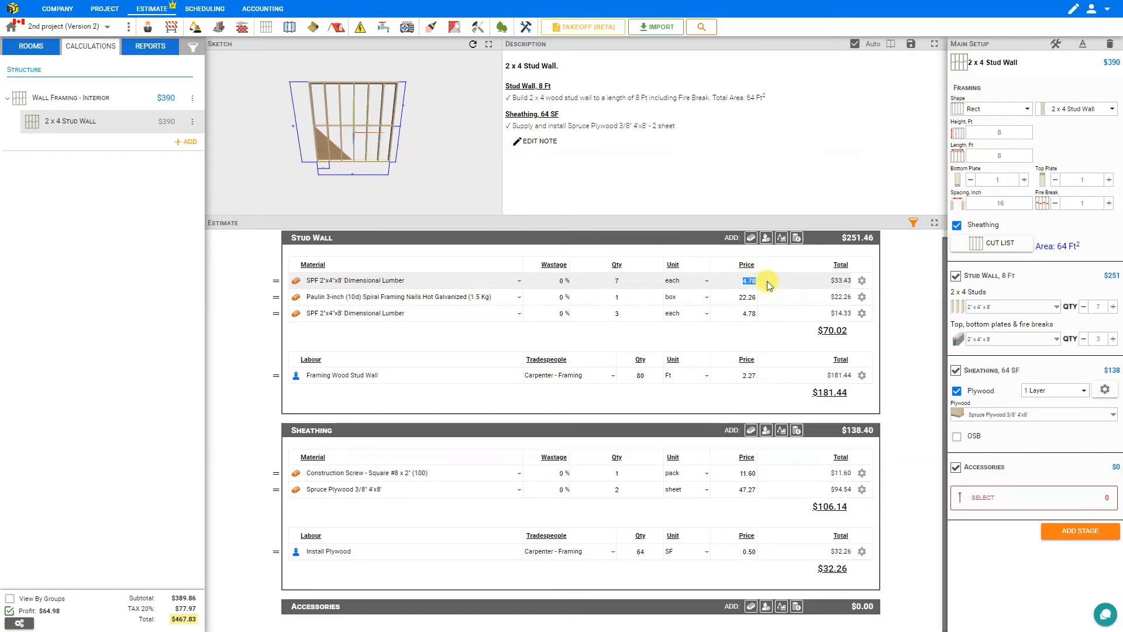
text(4.00)
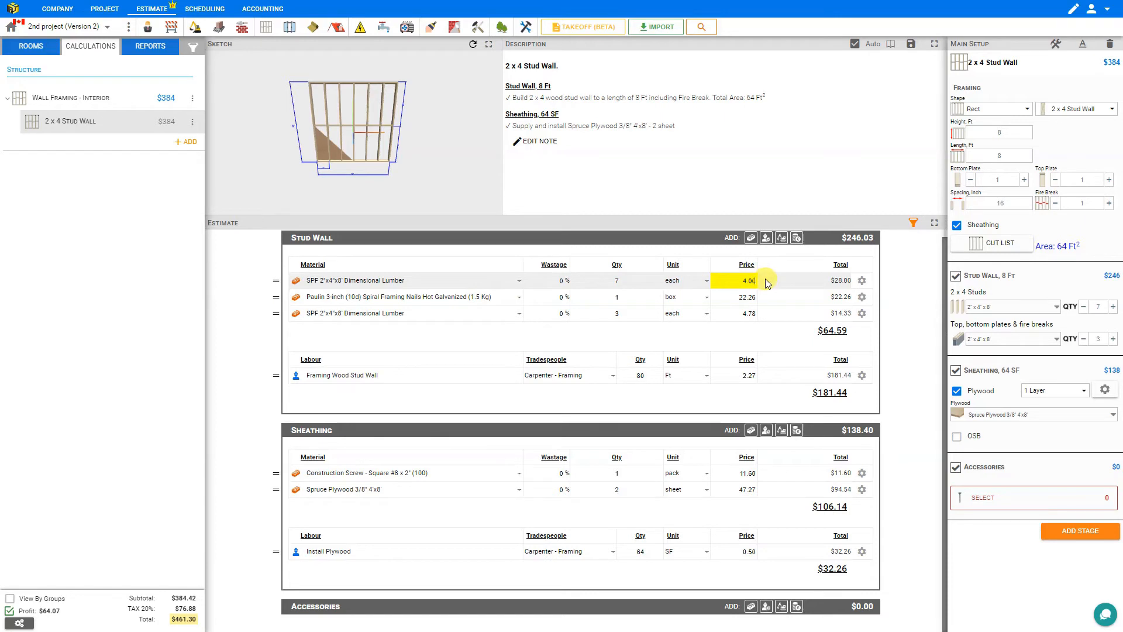
click(861, 281)
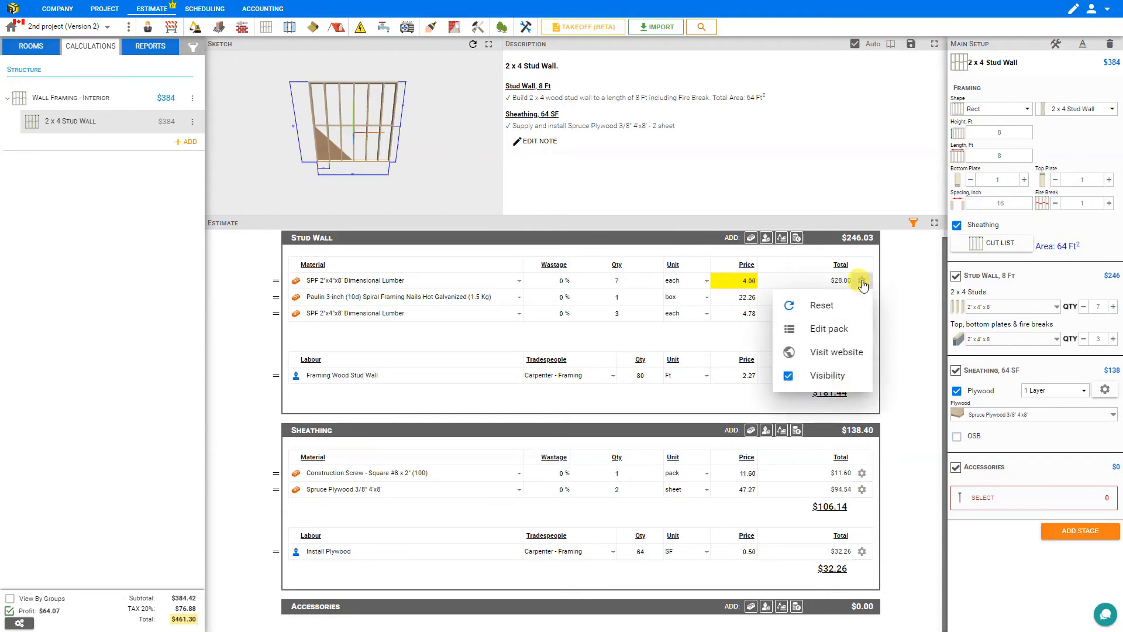
click(823, 307)
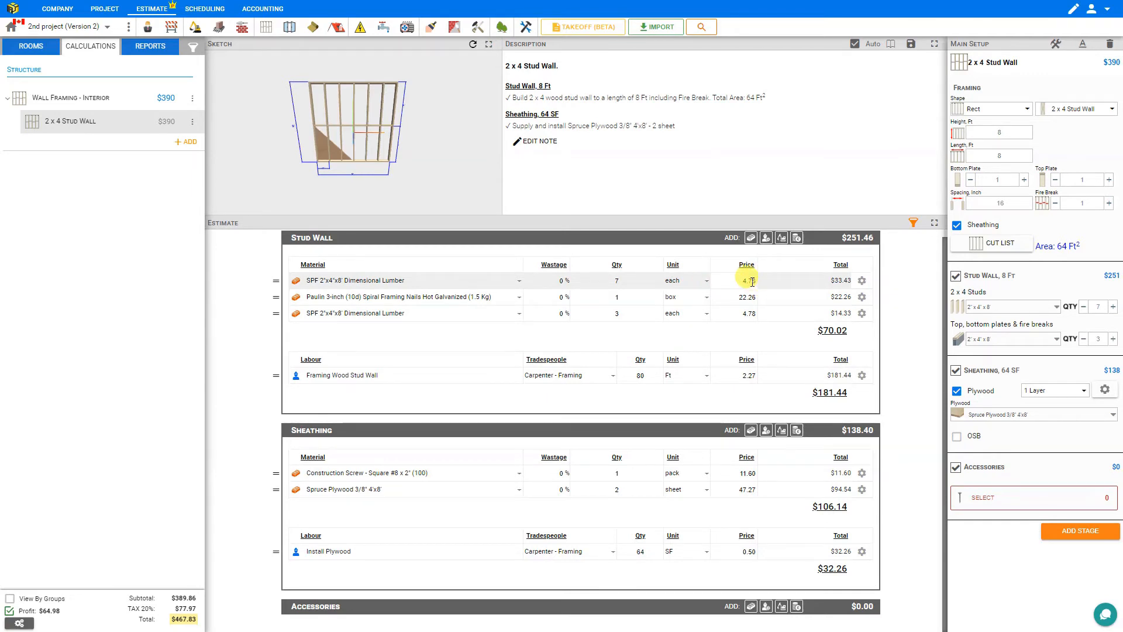
Visit the supplier website for the first dimensional lumber item and examine the product's overview and specifications
click(862, 281)
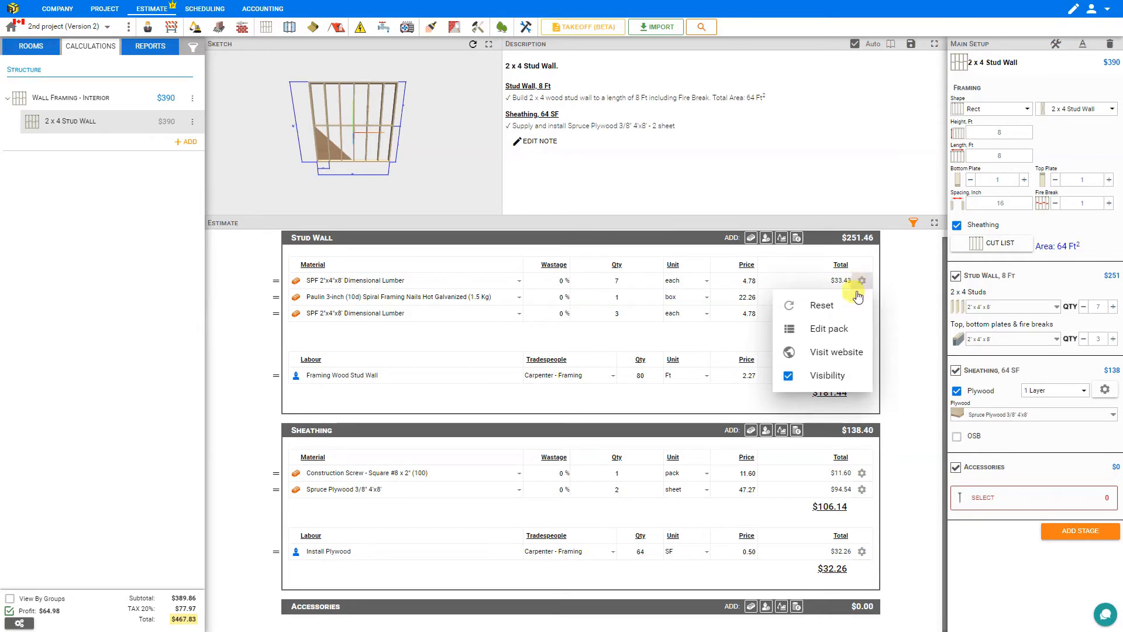
click(807, 354)
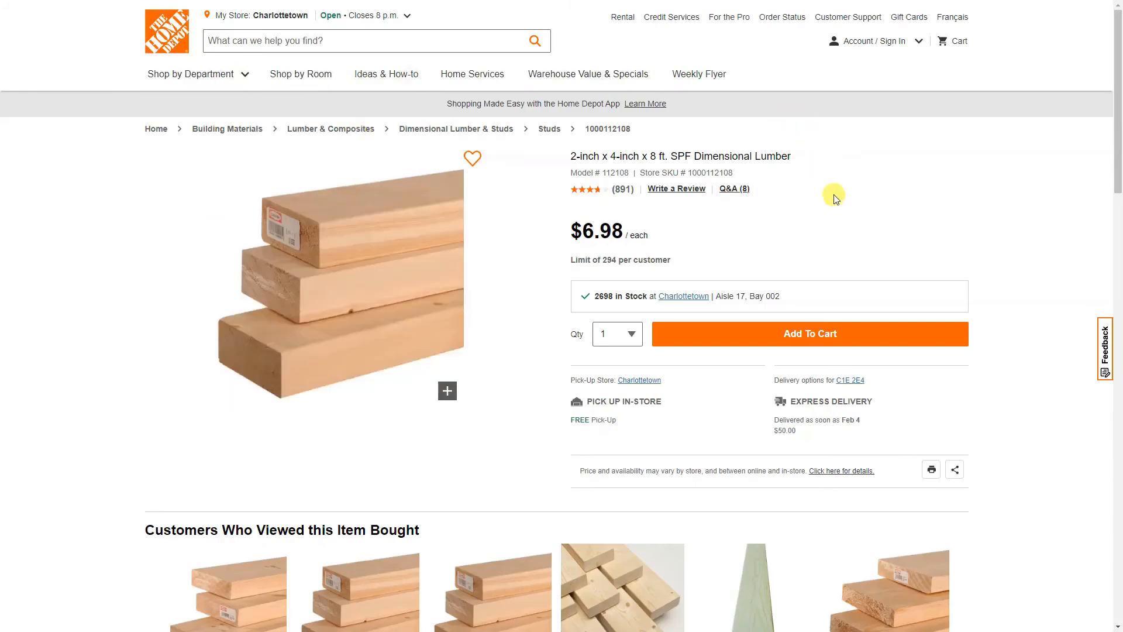
scroll(834, 198, down, 13)
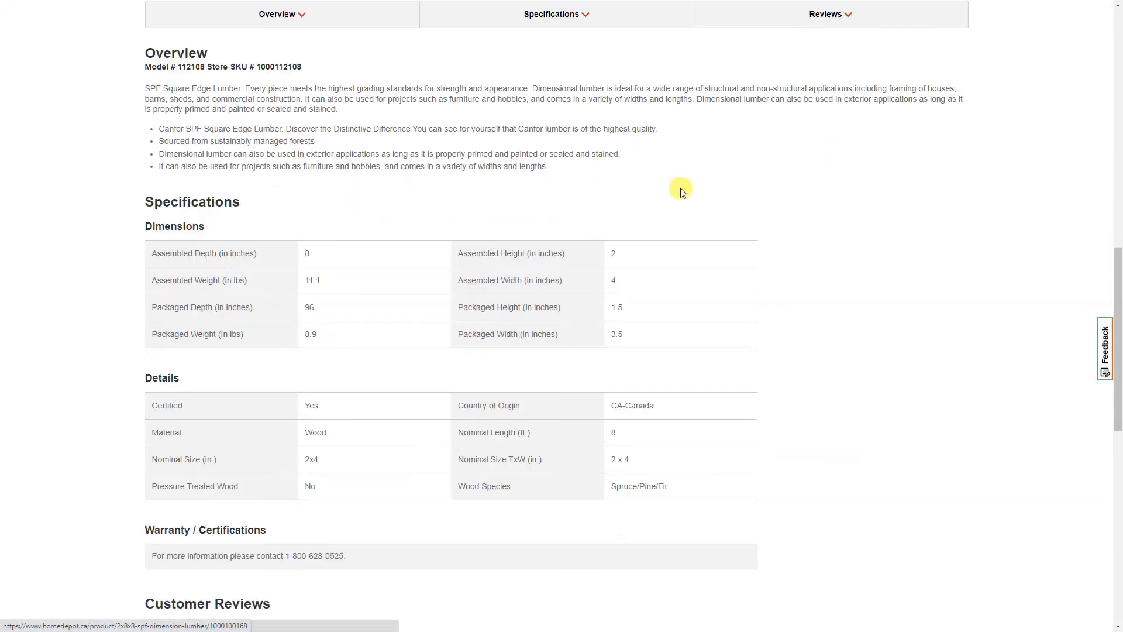
scroll(514, 297, down, 3)
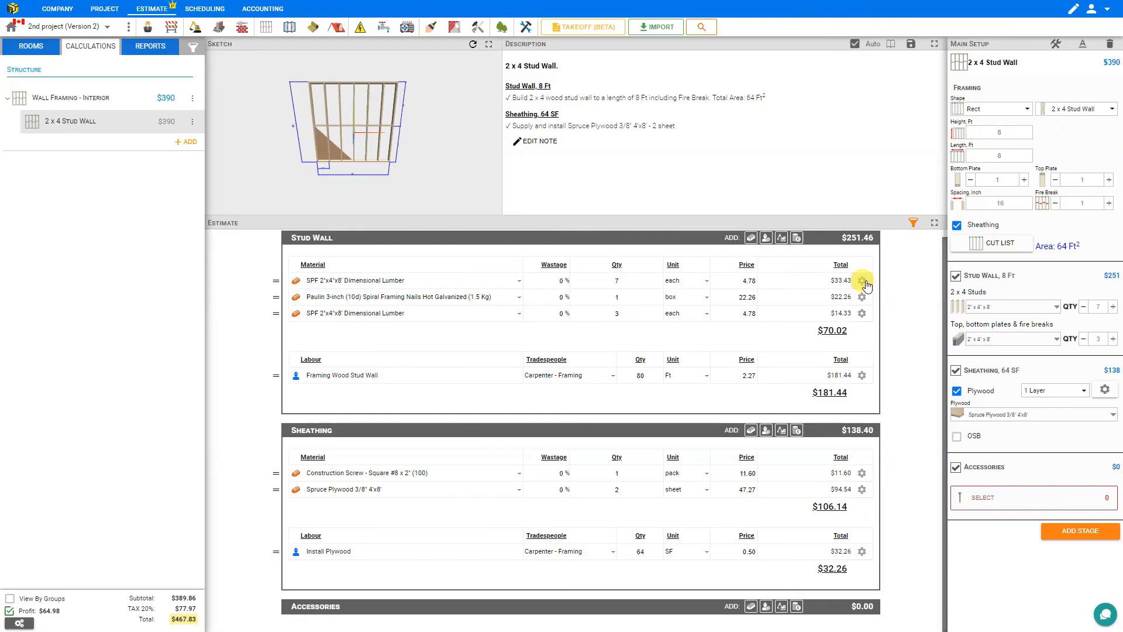
Try turning off the visibility of the stud wall's first lumber item in the estimate and turn it back on
click(862, 281)
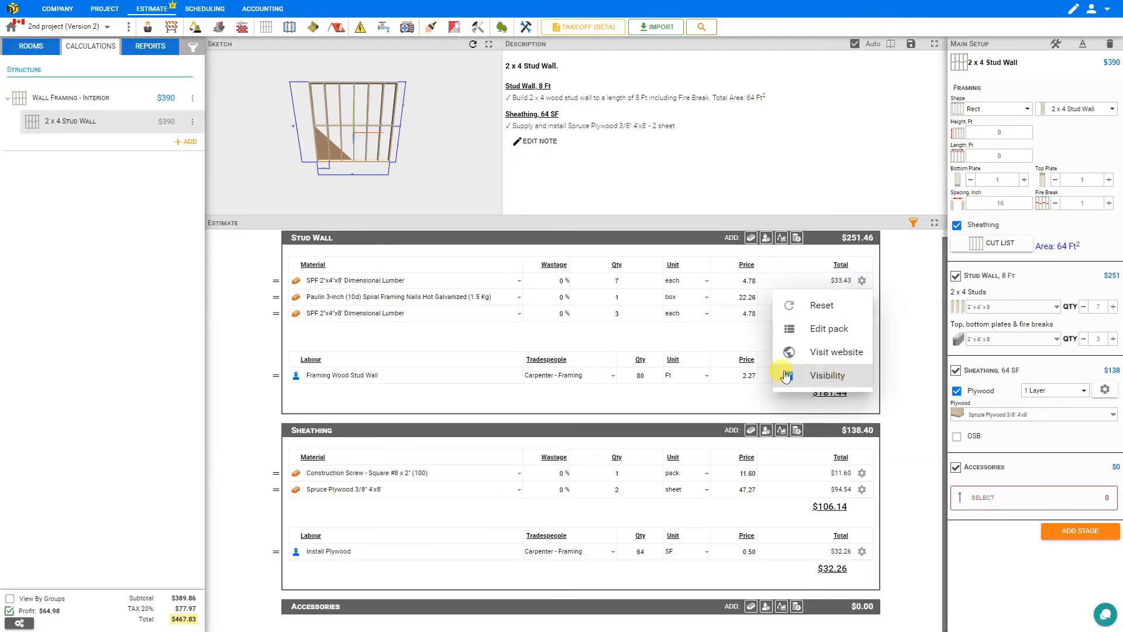
click(789, 377)
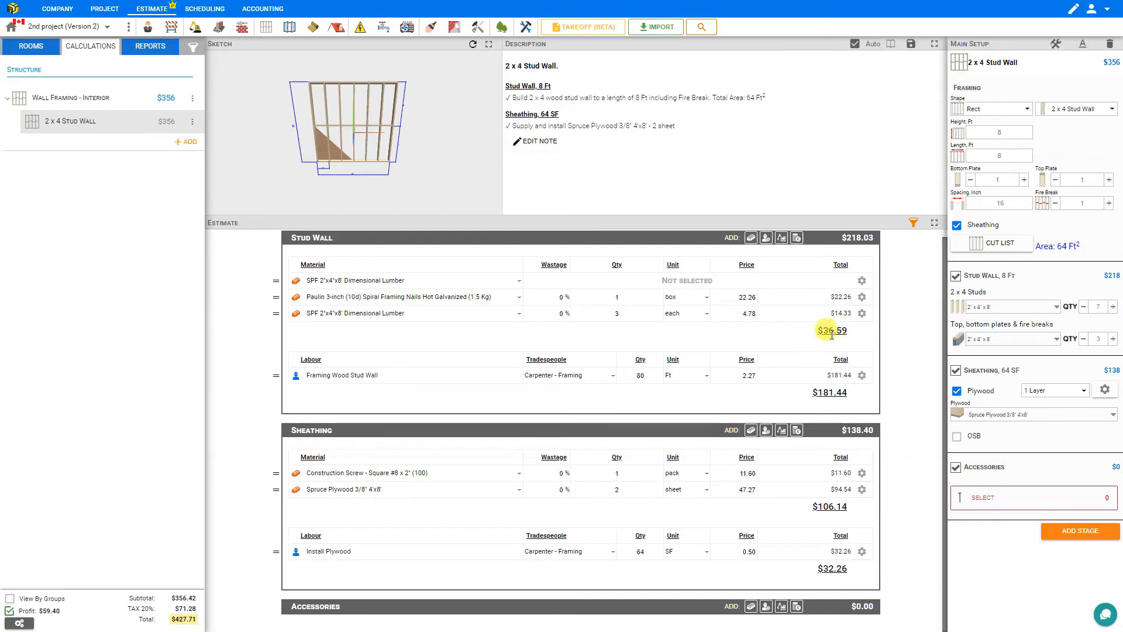
click(862, 282)
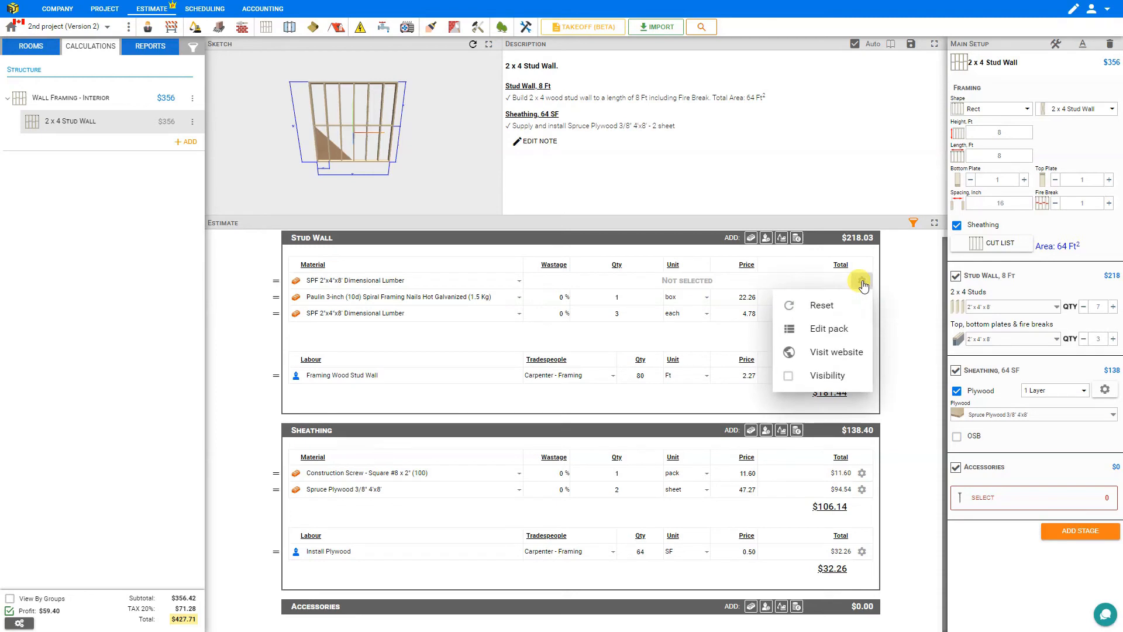
click(787, 380)
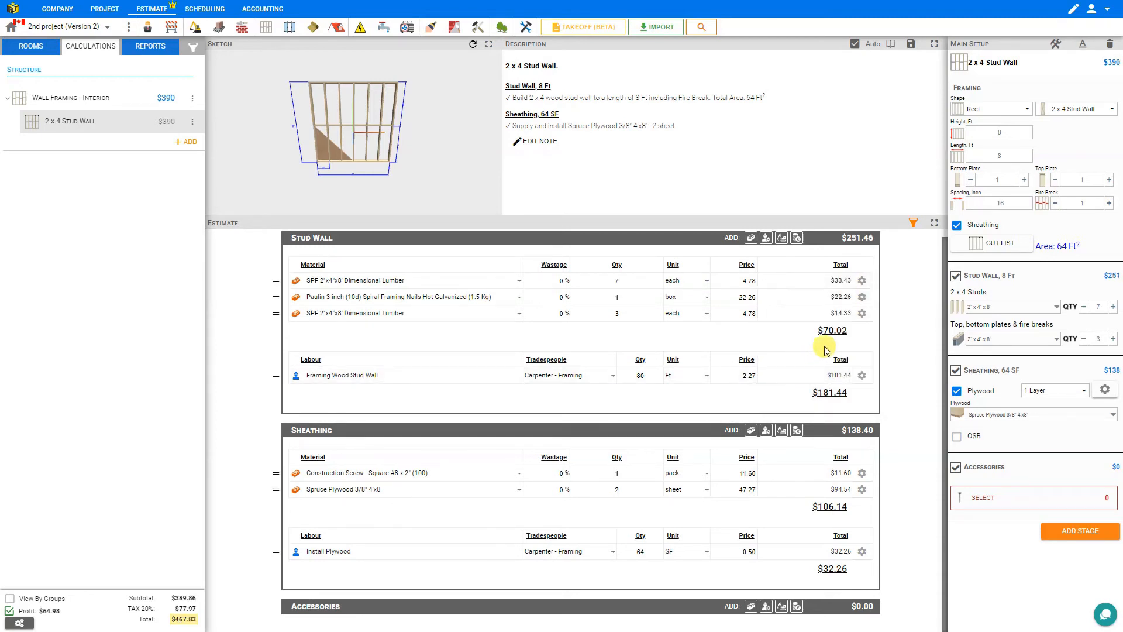
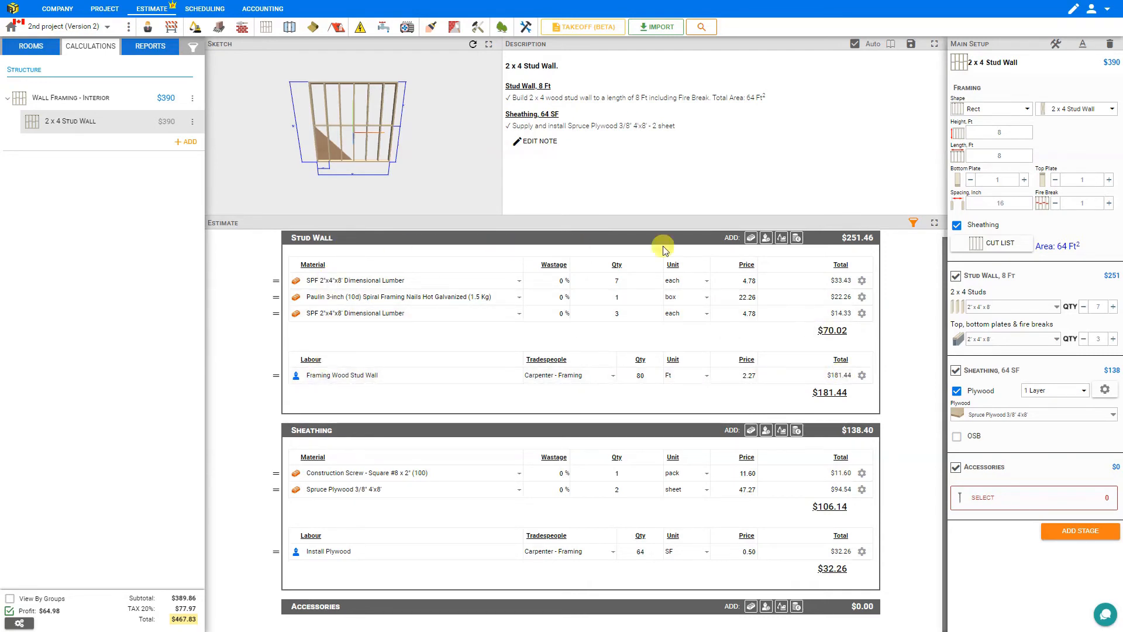
Try the stud wall without sheathing and restore it, and view the wall's cut list
click(957, 226)
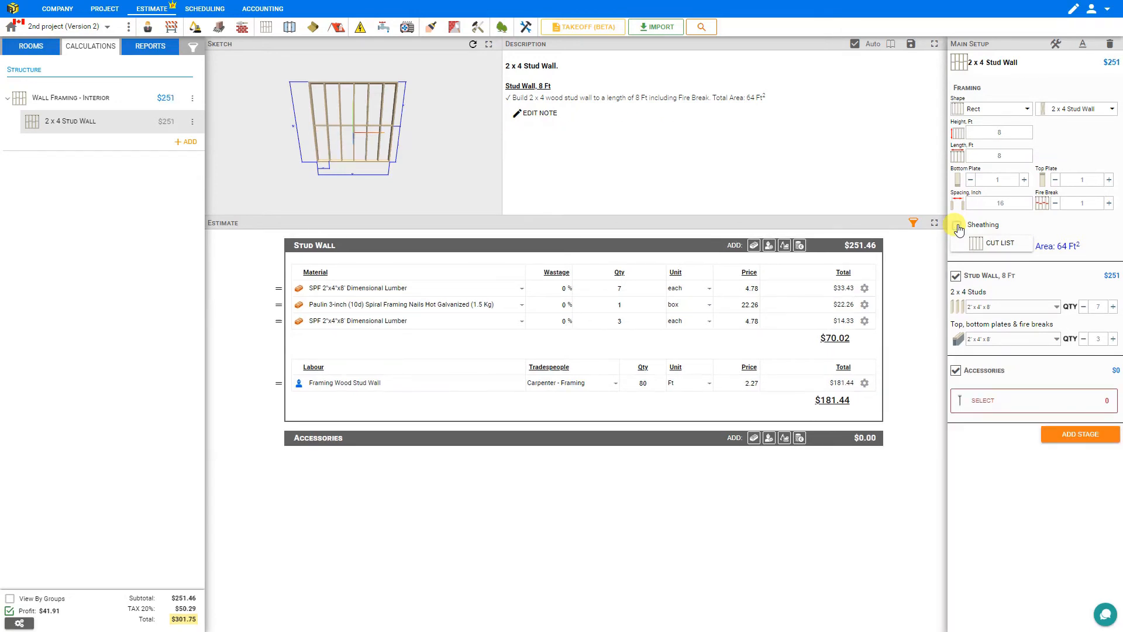
click(958, 226)
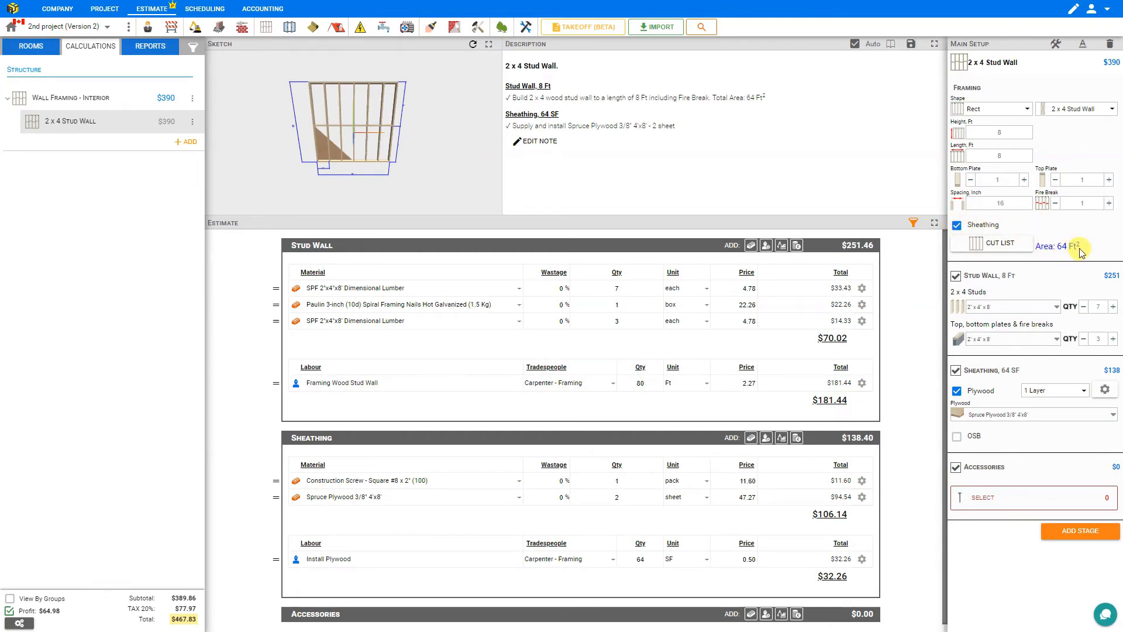
click(993, 243)
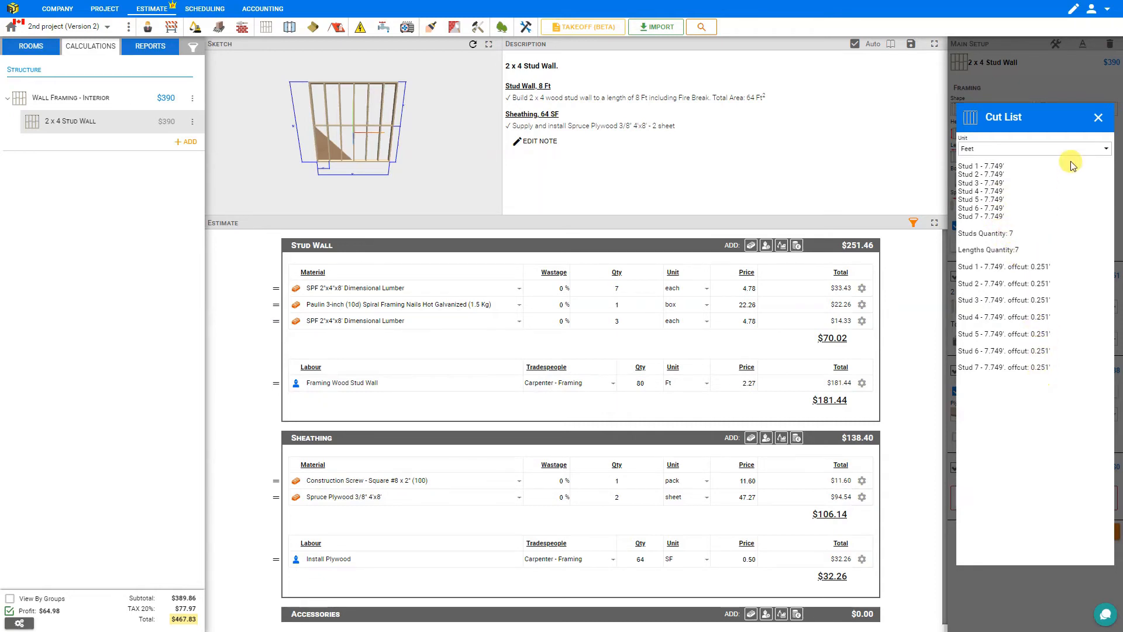
click(1097, 118)
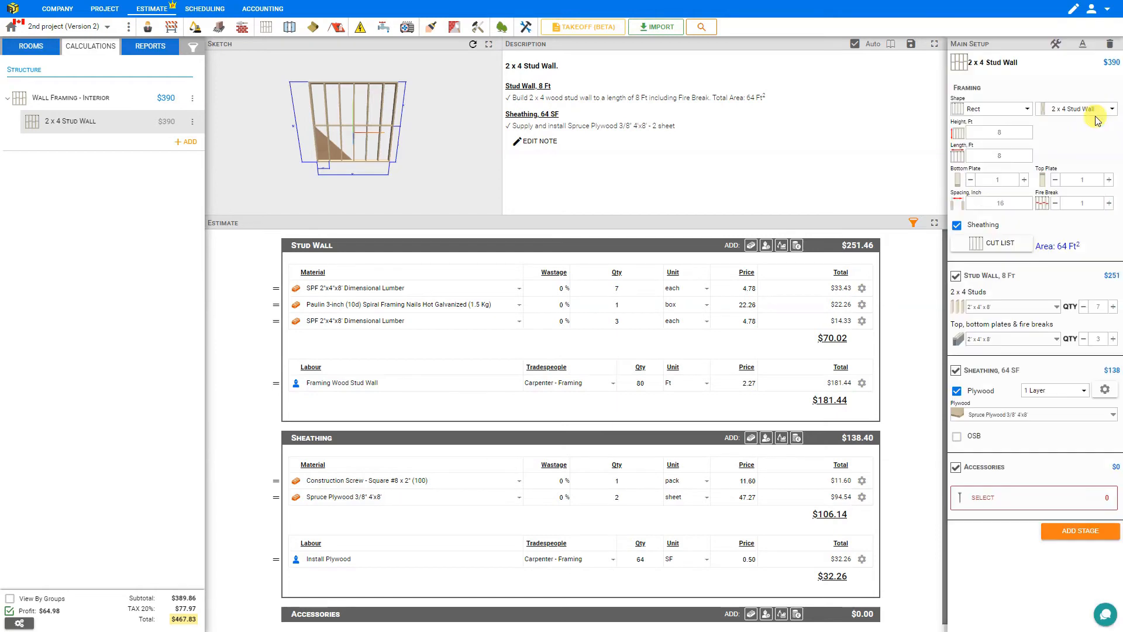
Try disabling the Stud Wall stage of the estimate and enable it again
click(956, 276)
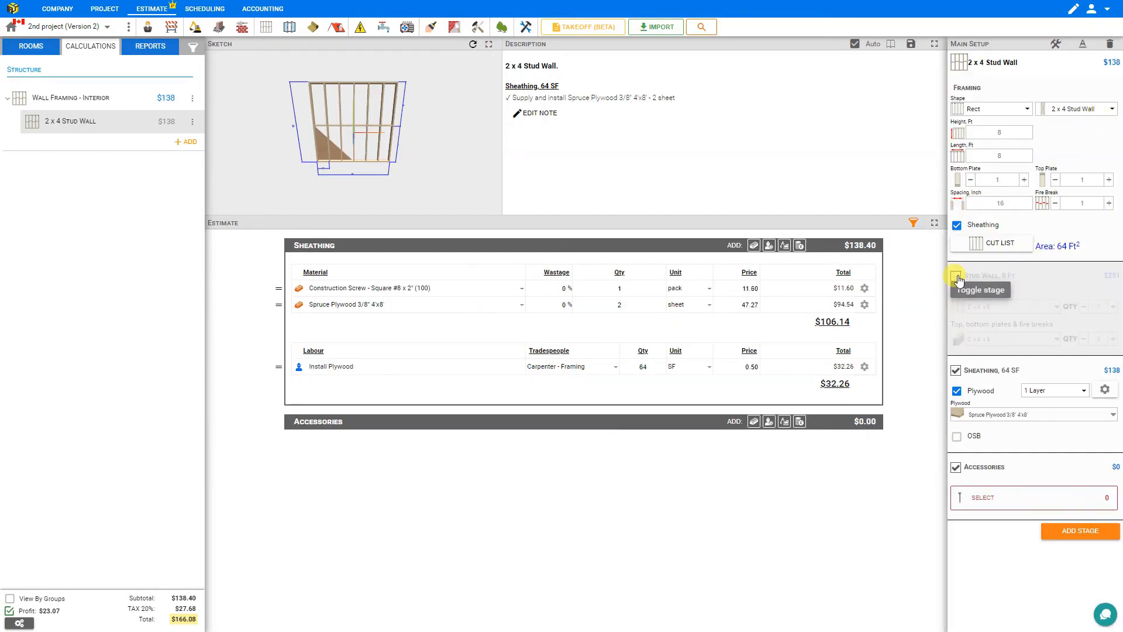
click(957, 276)
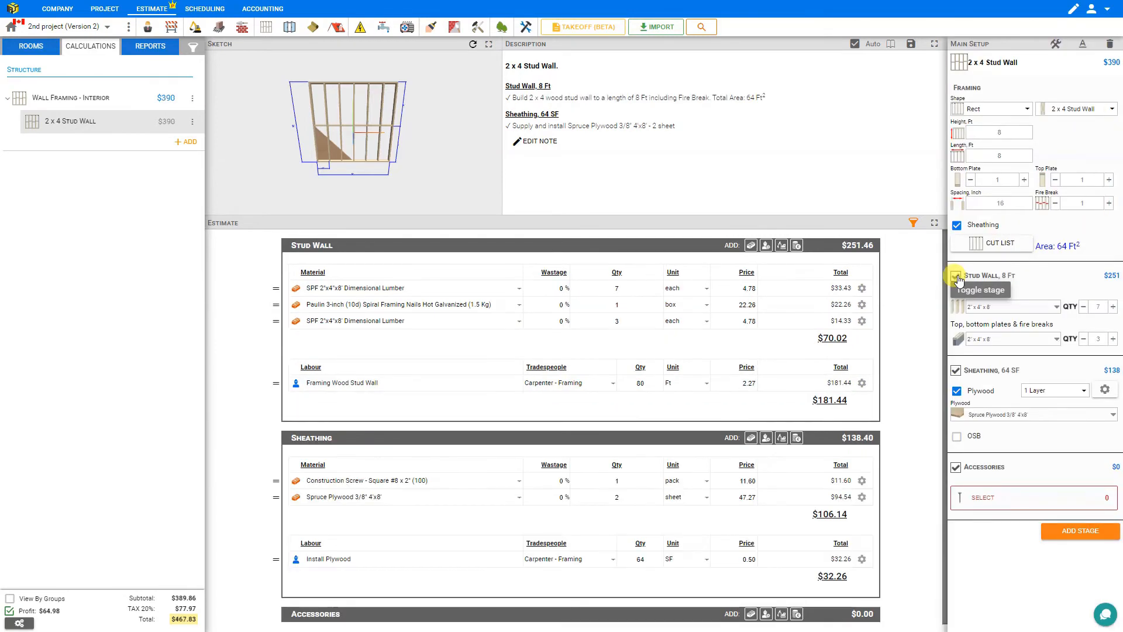
Set the quantity of 2 x 4 studs to 8 and of top, bottom plates and fire breaks to 4
click(1056, 307)
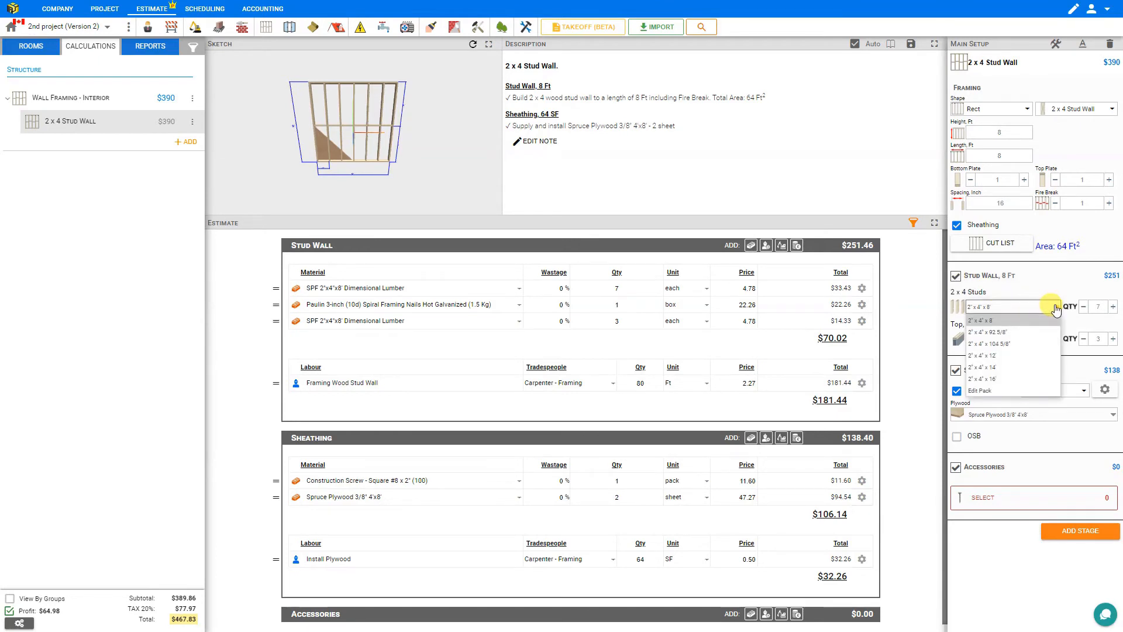
click(1113, 307)
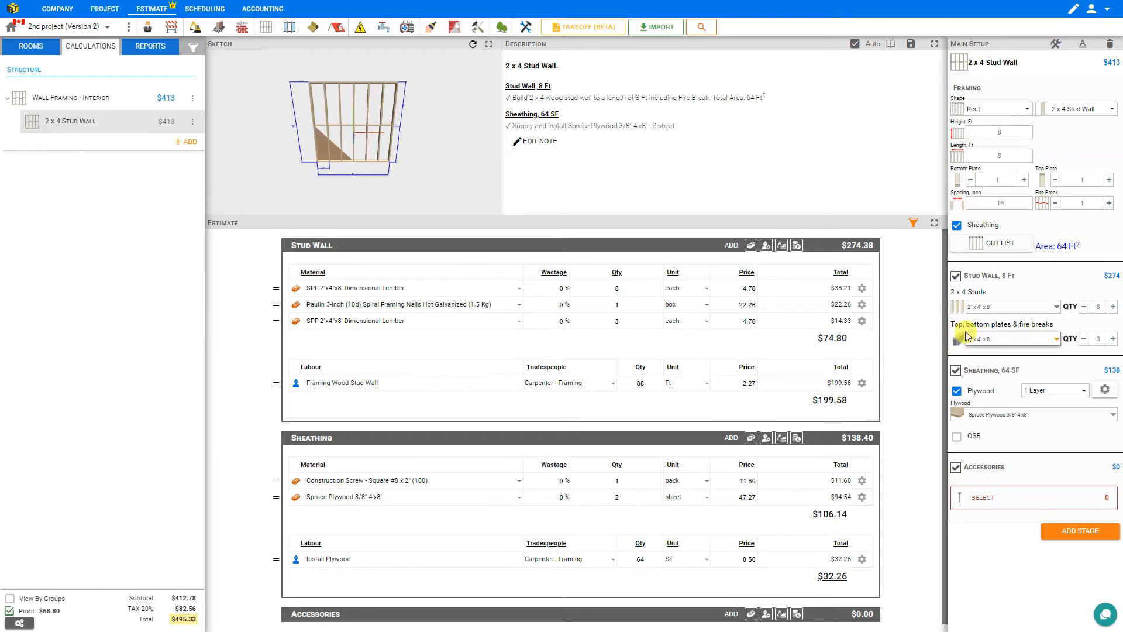
click(1056, 340)
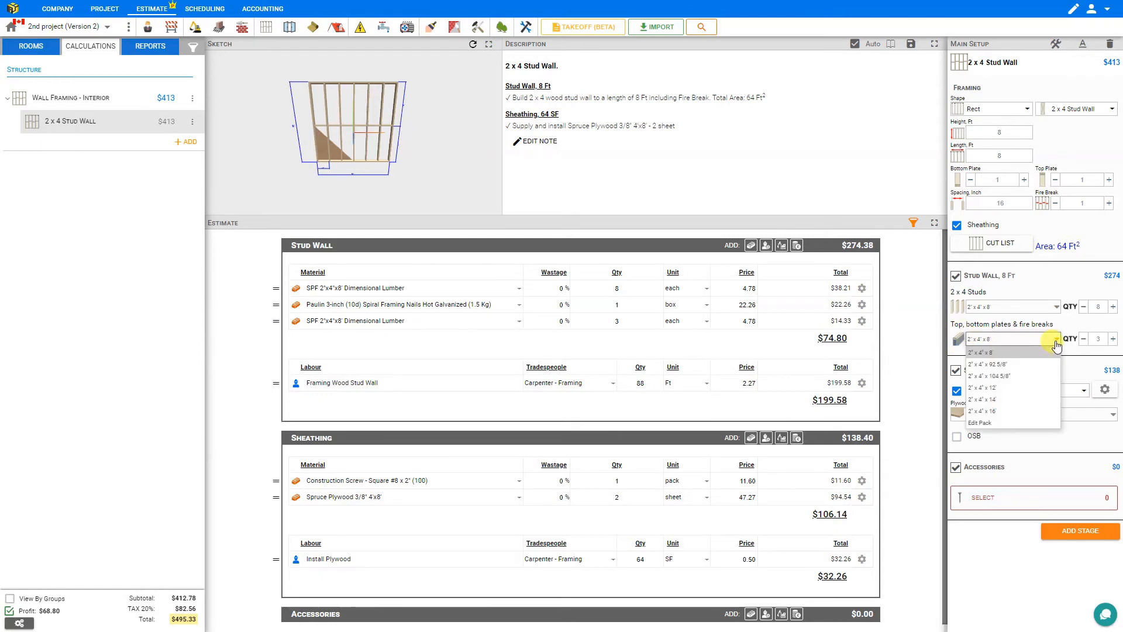
click(1051, 341)
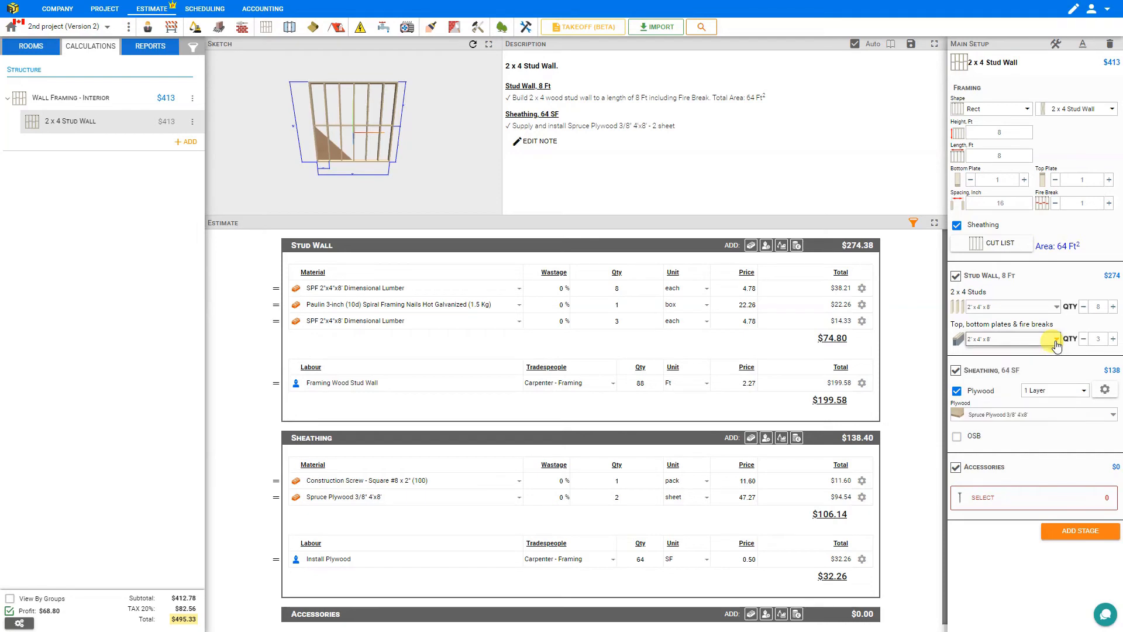
click(1112, 339)
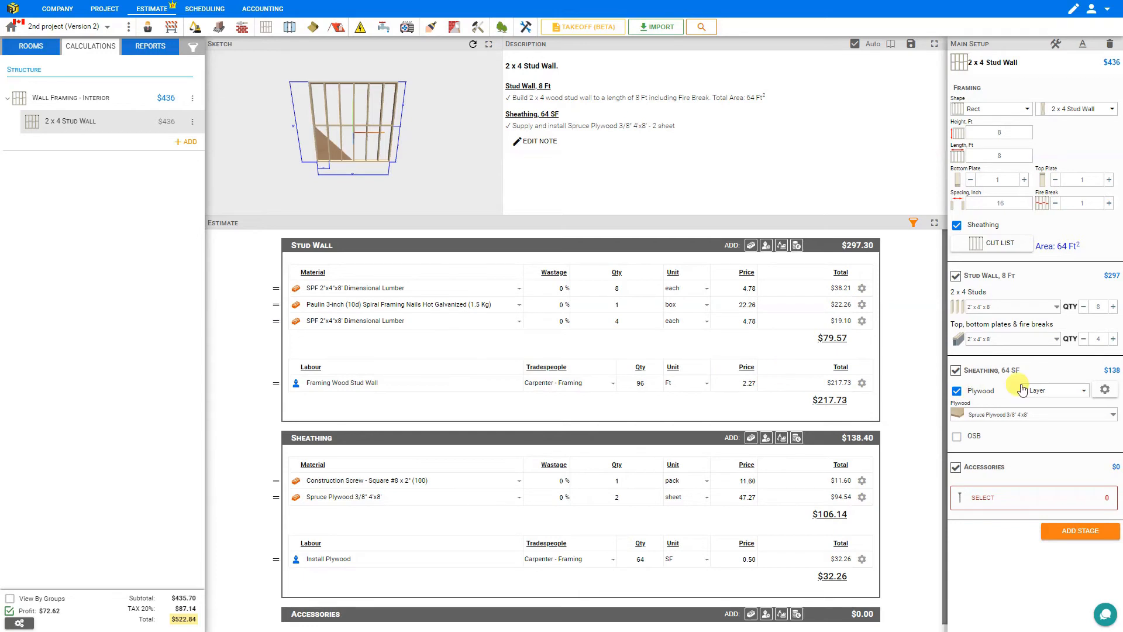
Replace the wall's plywood sheathing with one layer of OSB 1/4" 4'x8'
click(957, 391)
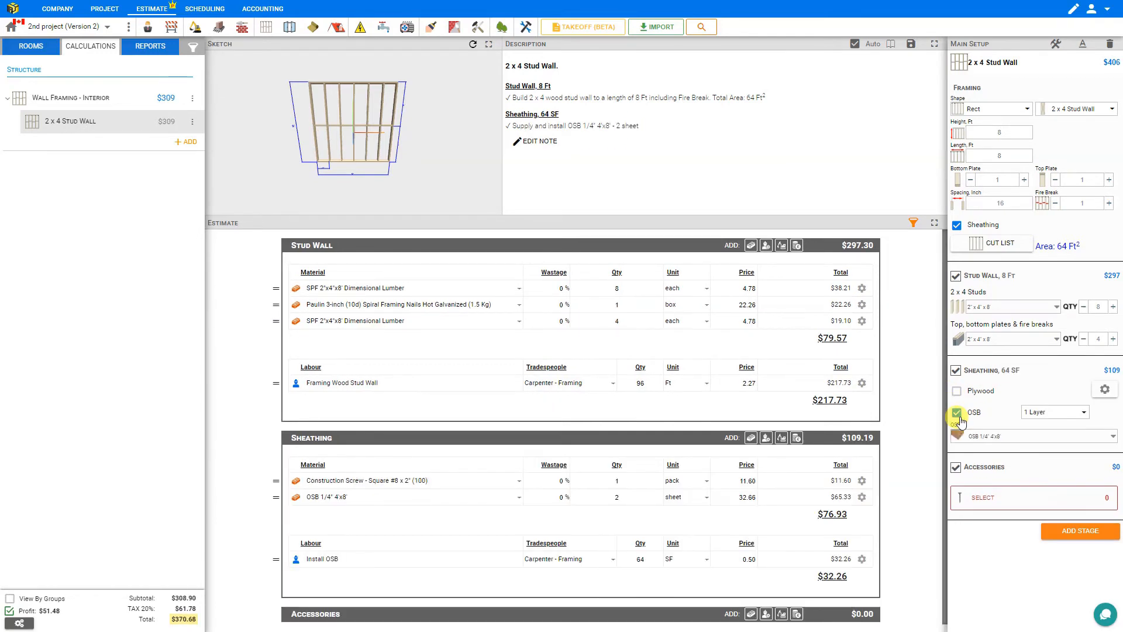
Check the OSB board options and set the wall's OSB 1/4" 4'x8' sheathing to 2 layers
click(990, 436)
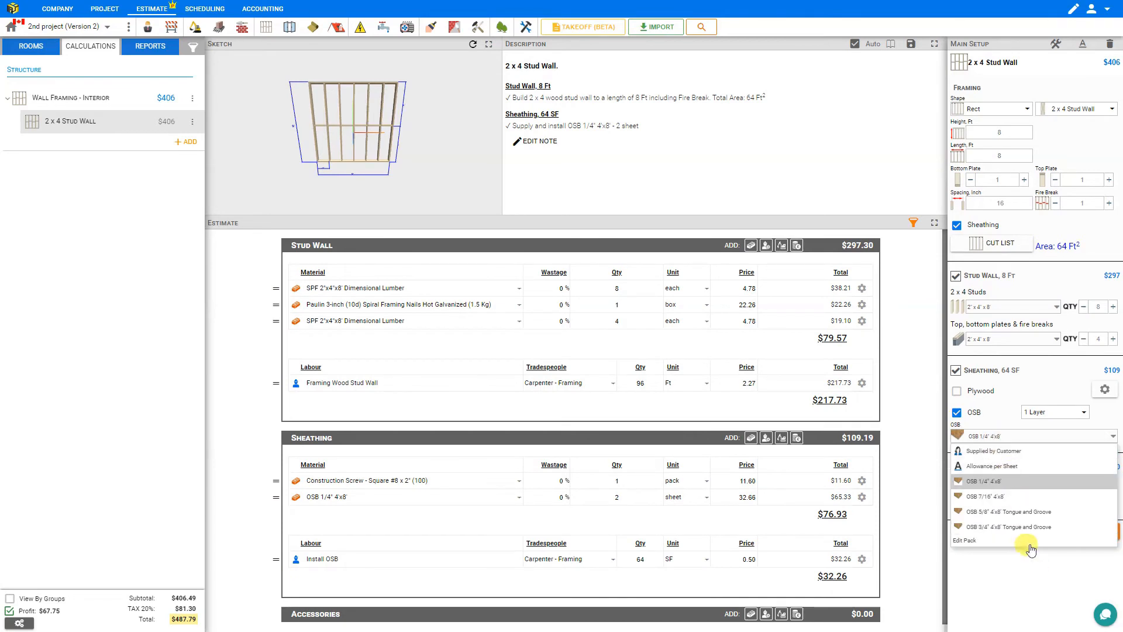
click(1084, 413)
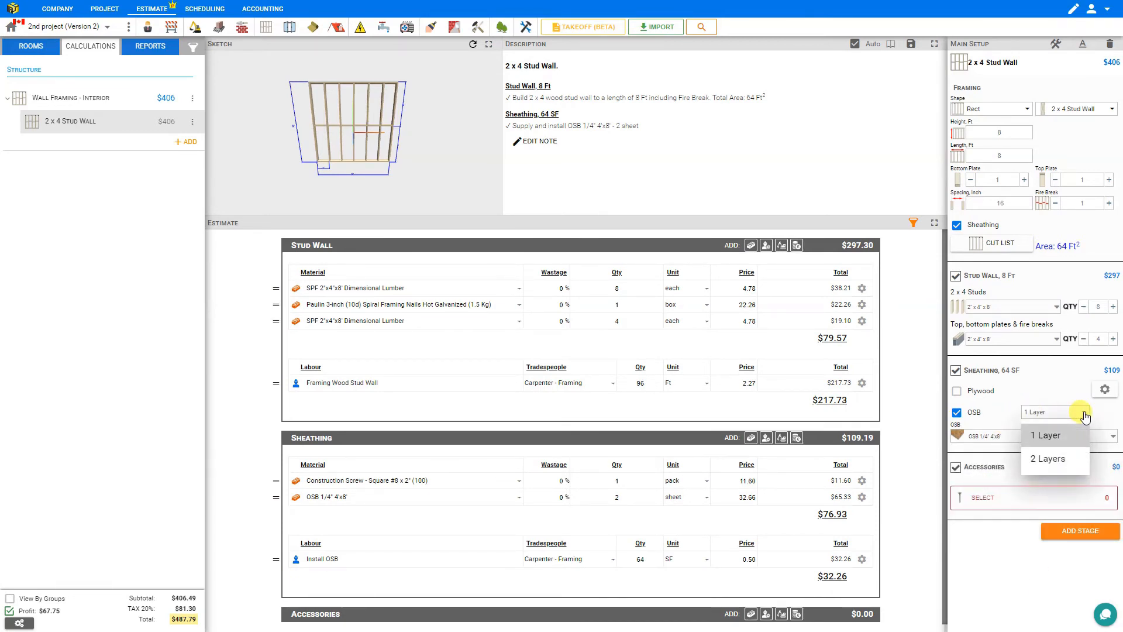
click(1082, 413)
click(1082, 413)
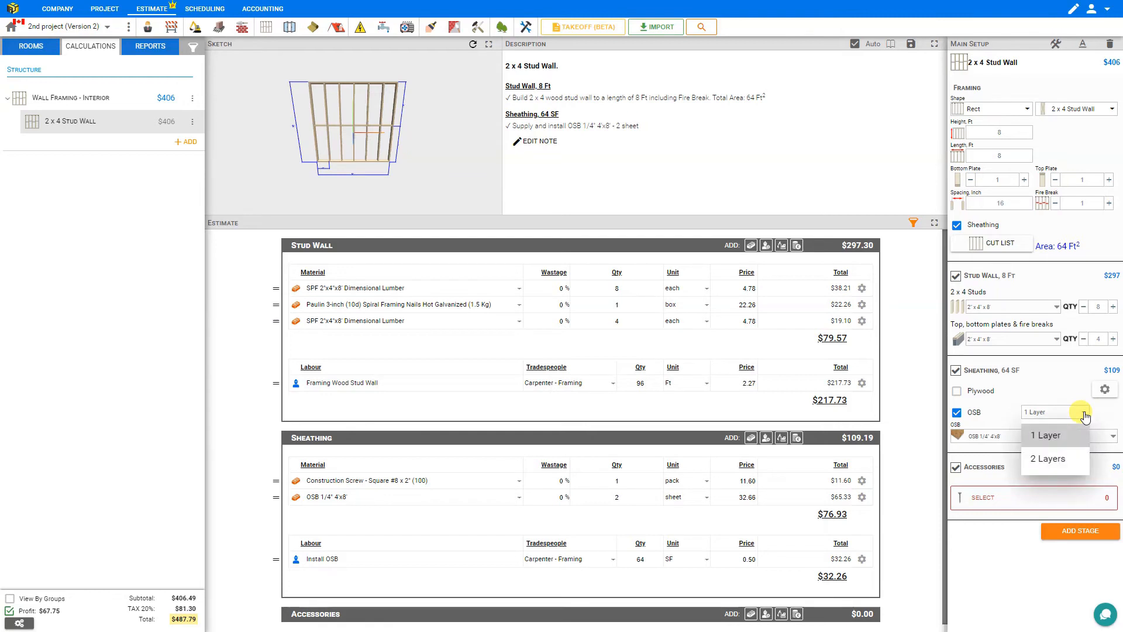
click(1051, 459)
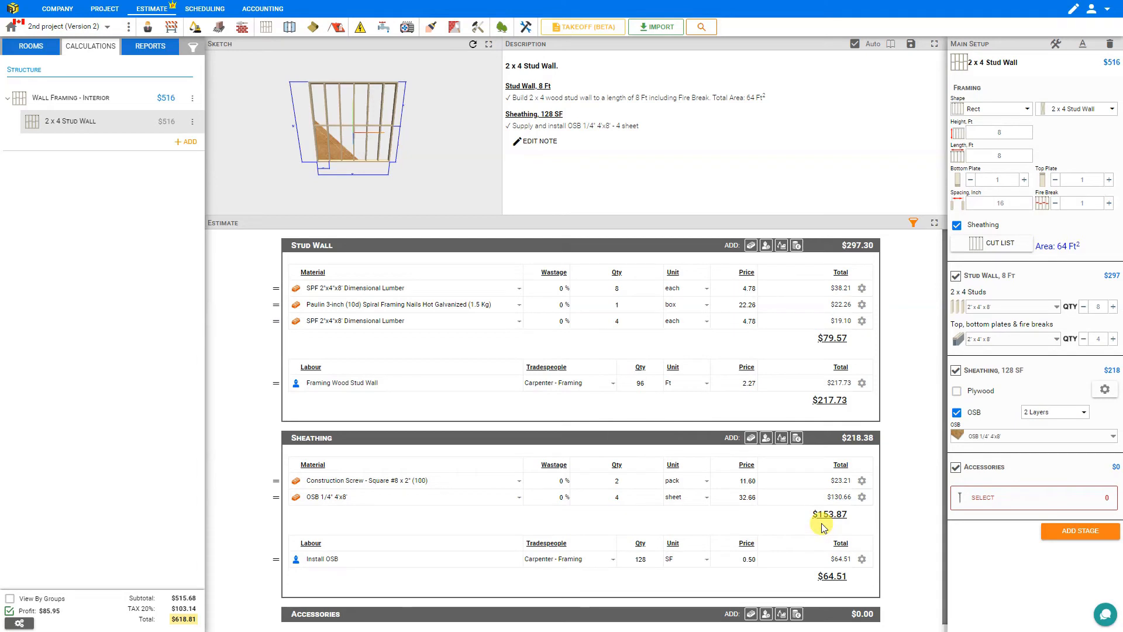
scroll(818, 514, down, 1)
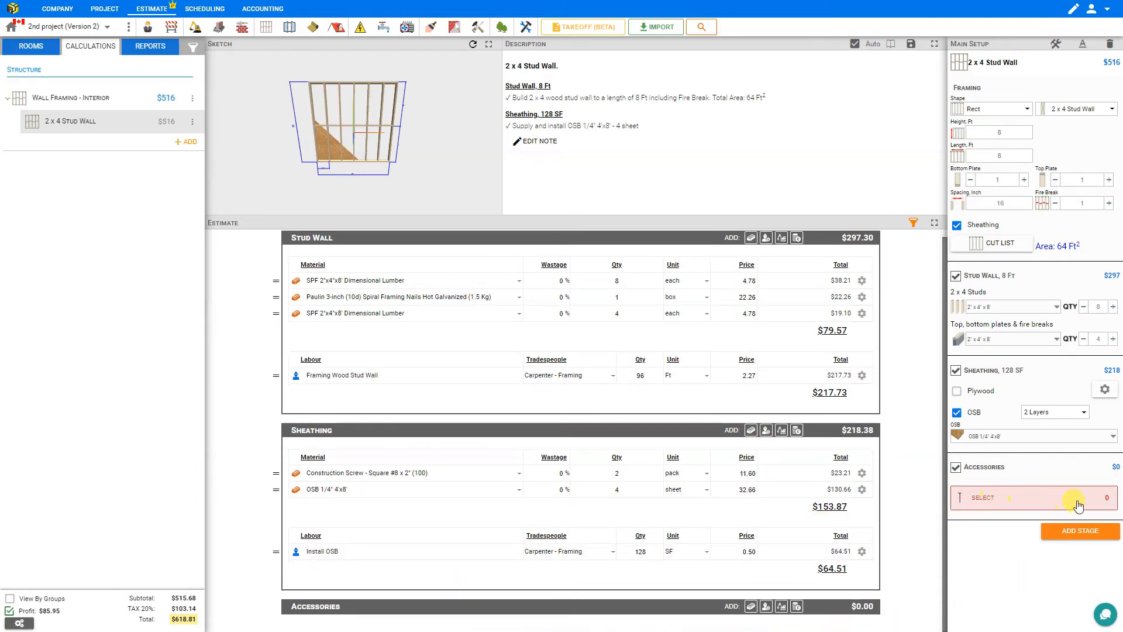
Browse the selectable accessories for the wall, covering screws, OSB, plywood and dimensional lumber from 2 x 4 to 2 x 10
click(991, 501)
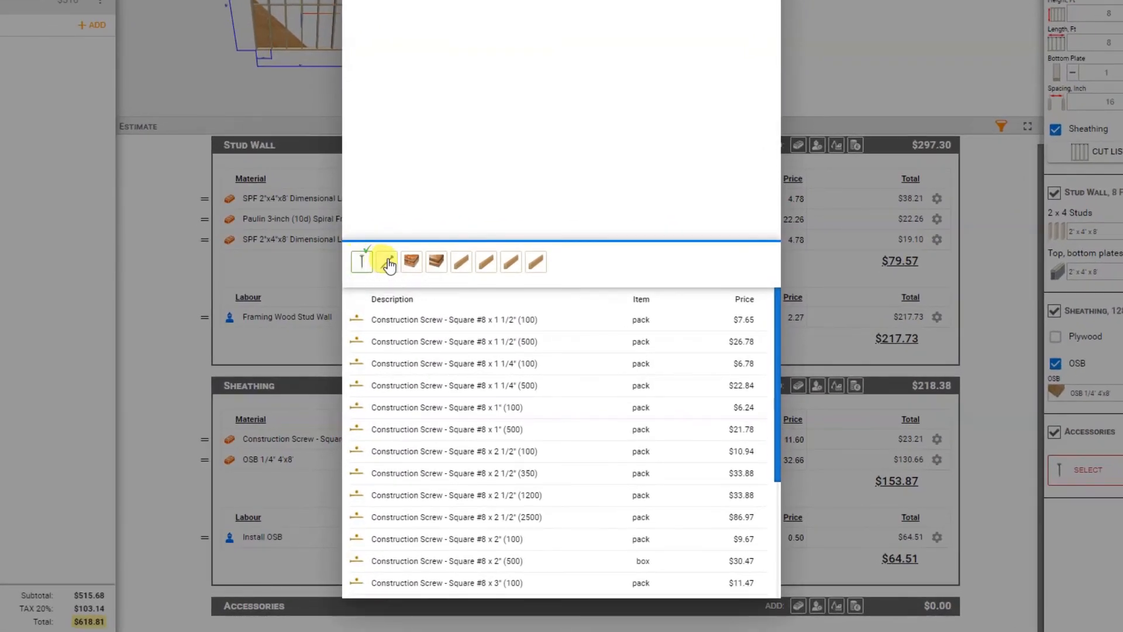
click(412, 262)
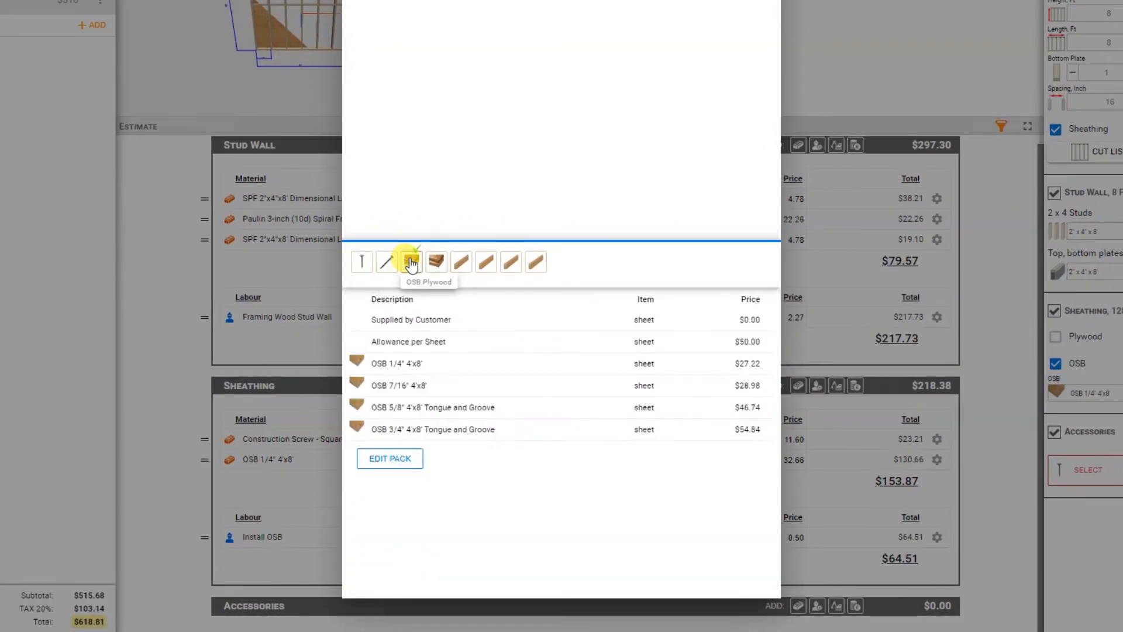
click(436, 261)
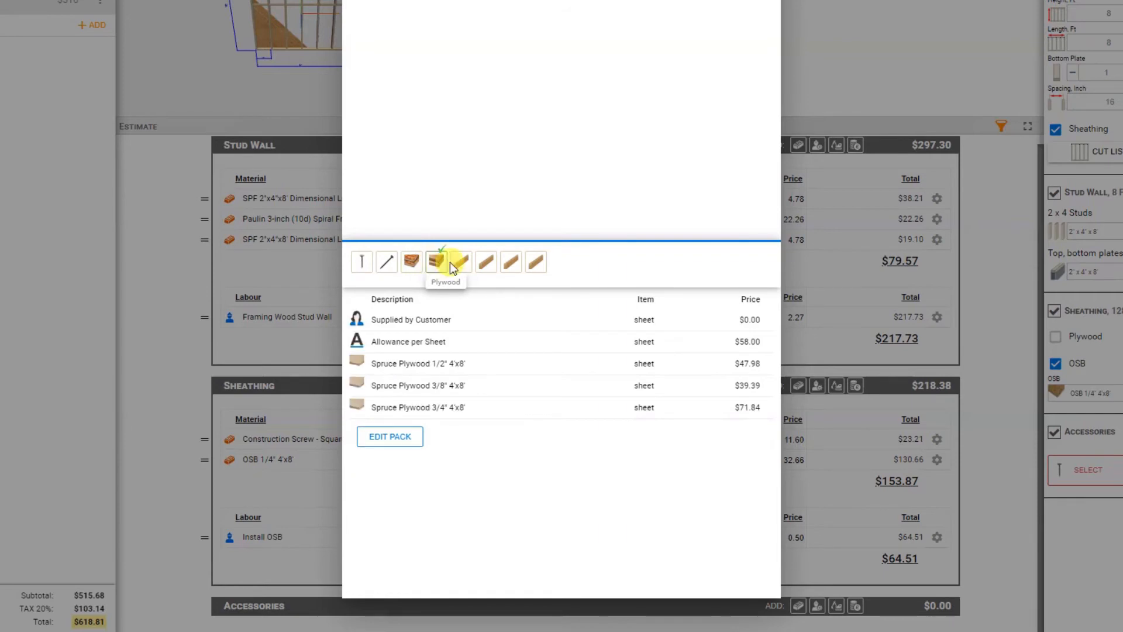
click(468, 264)
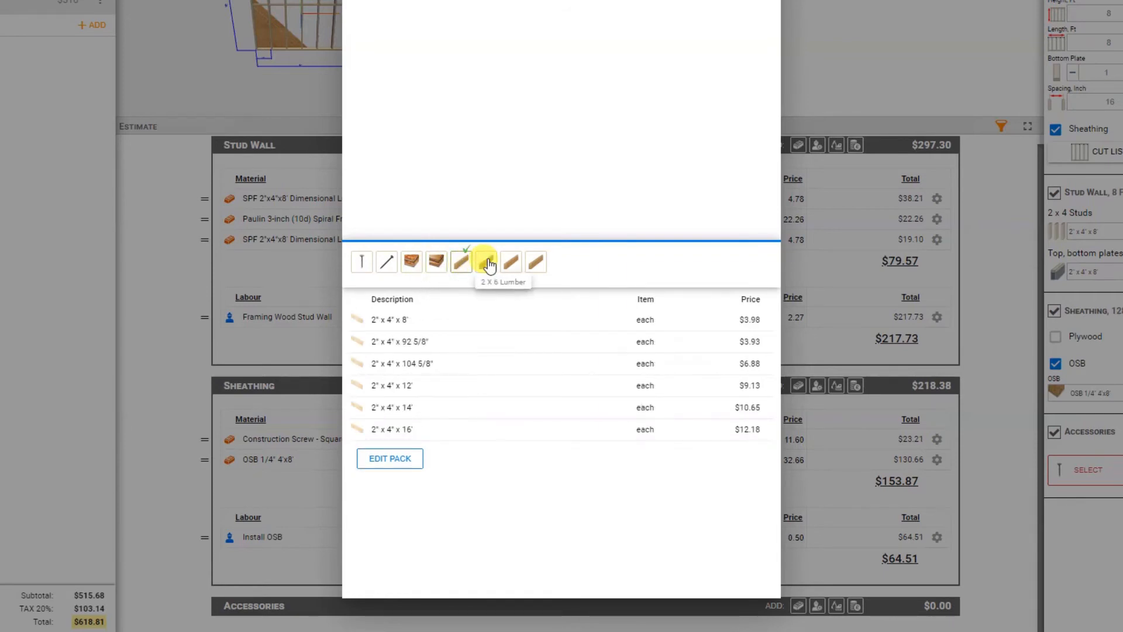
click(511, 261)
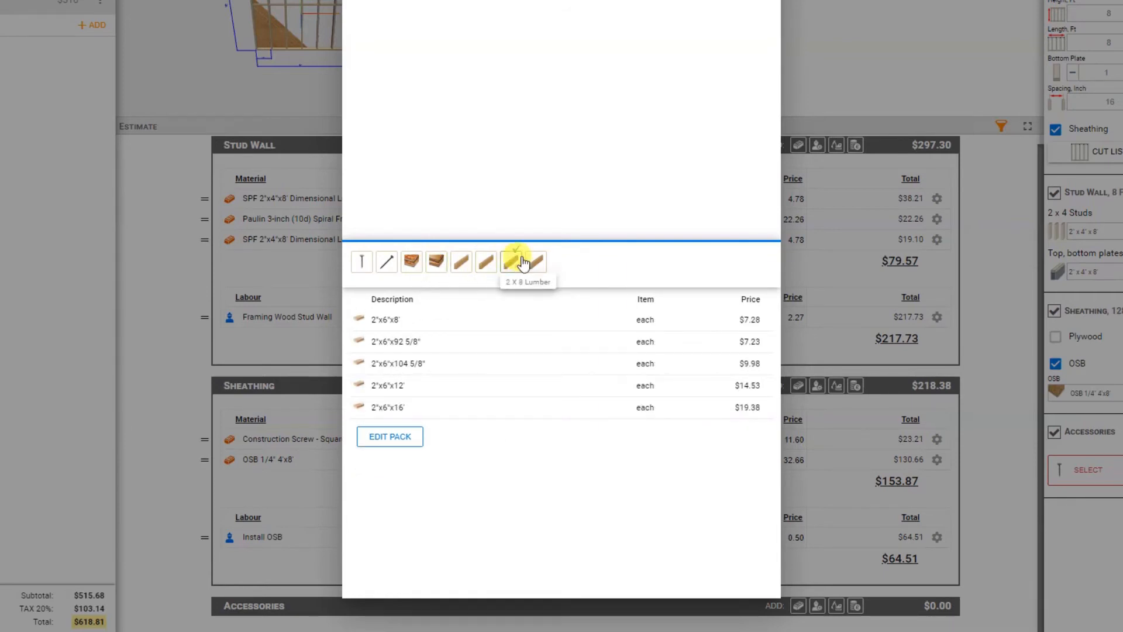
click(538, 261)
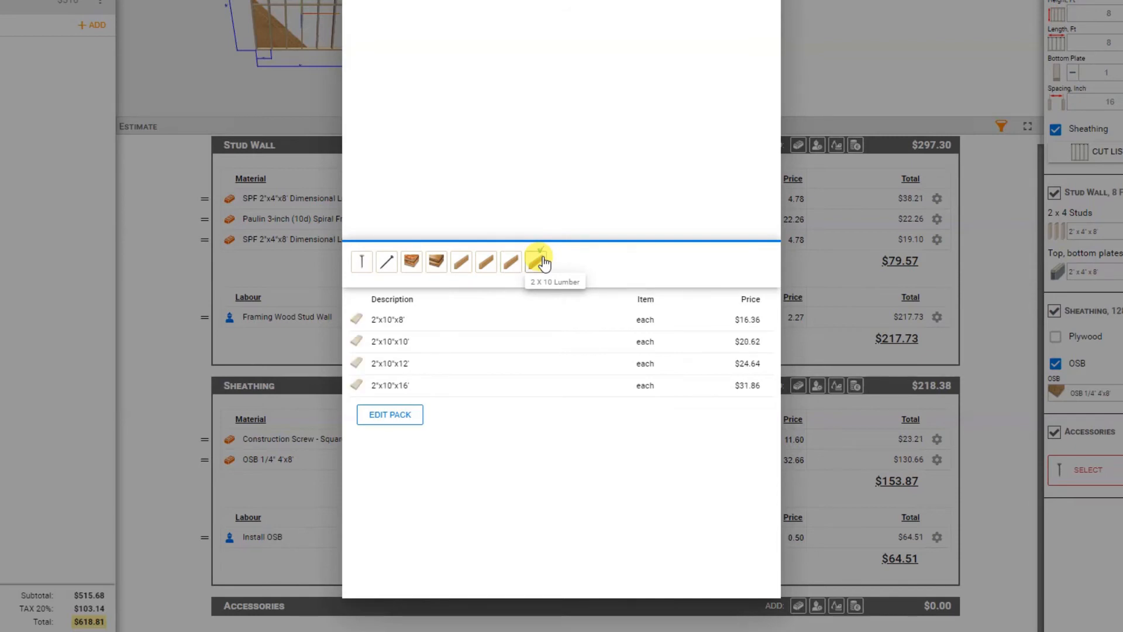
Add 3 packs of Construction Screw - Square #8 x 1 1/2" (100) to the wall's accessories
click(367, 261)
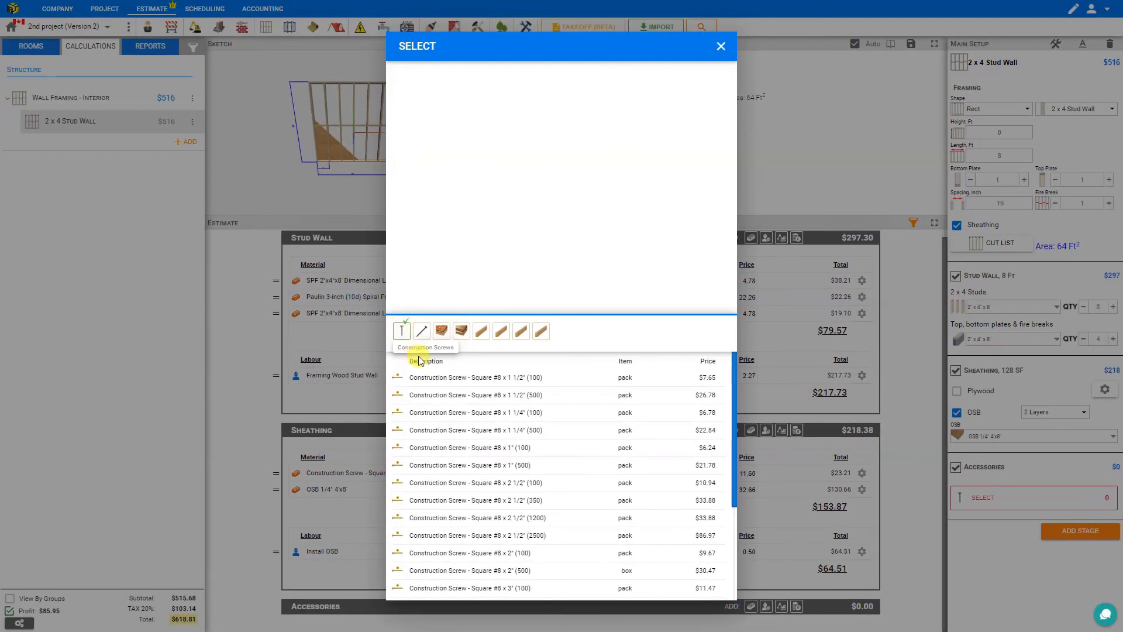
click(459, 382)
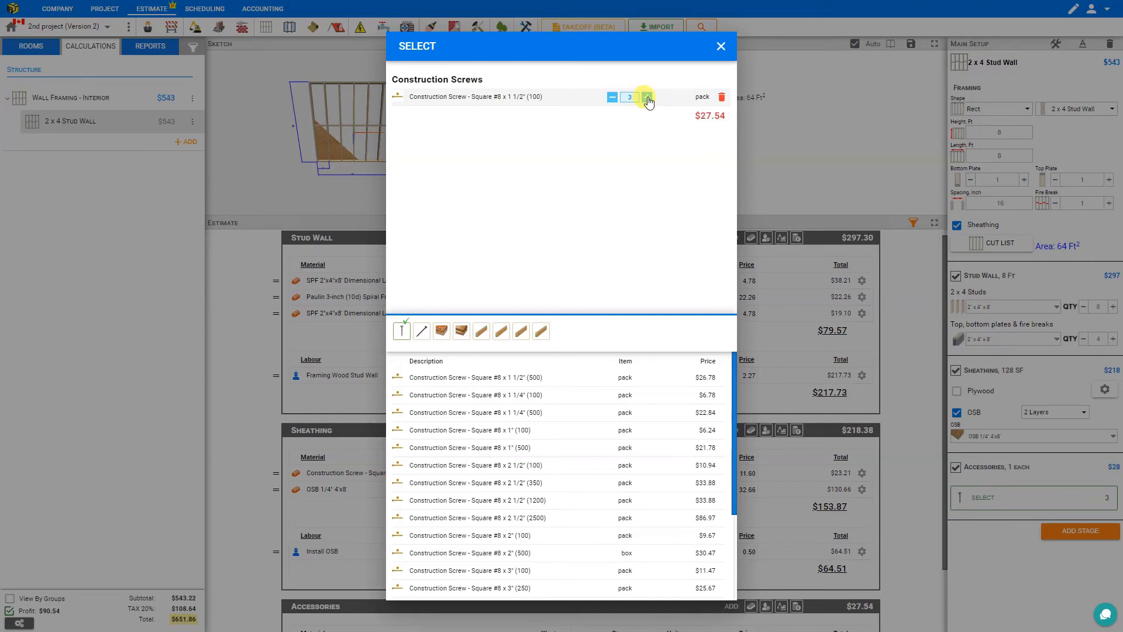
click(718, 47)
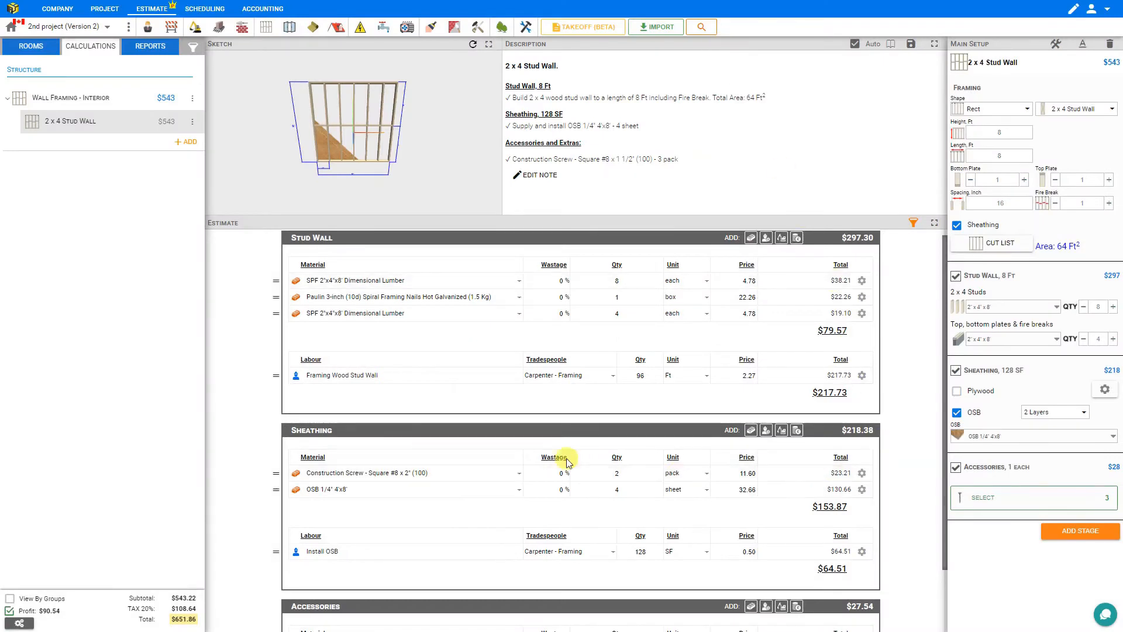
scroll(559, 457, down, 1)
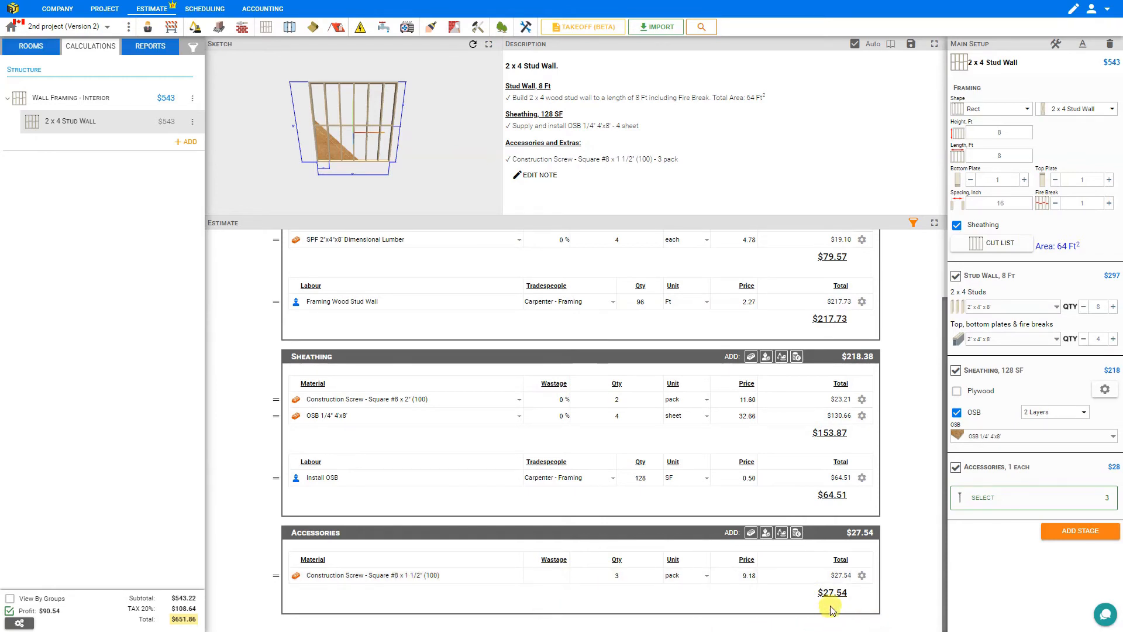
View the supplier's web page for the accessory screws, including its specifications, and return to the estimate
click(862, 575)
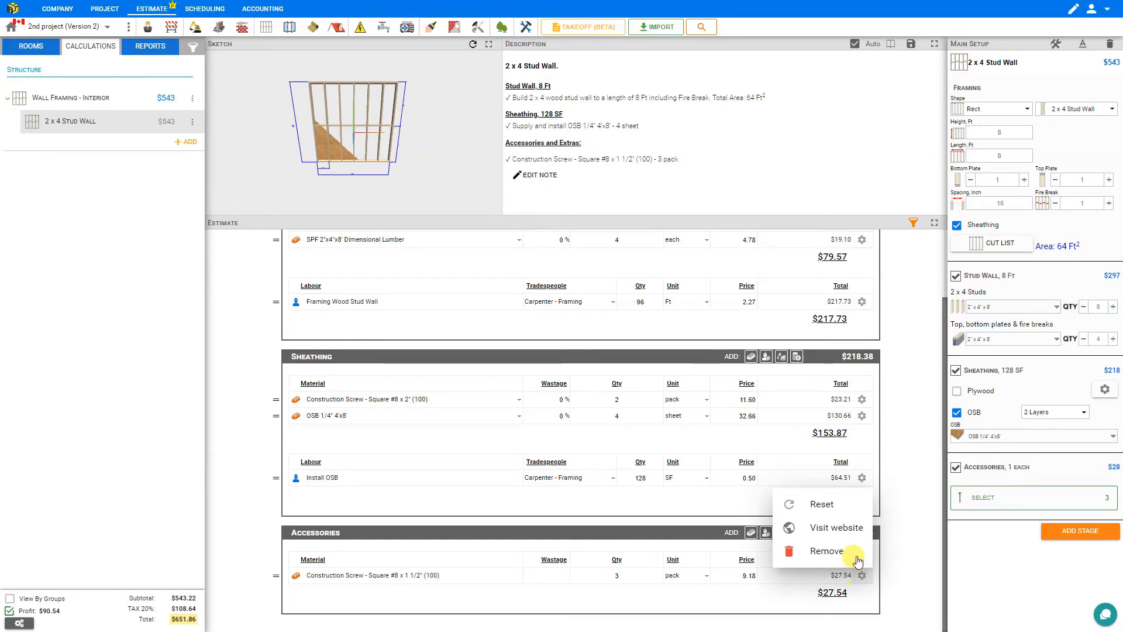
click(849, 529)
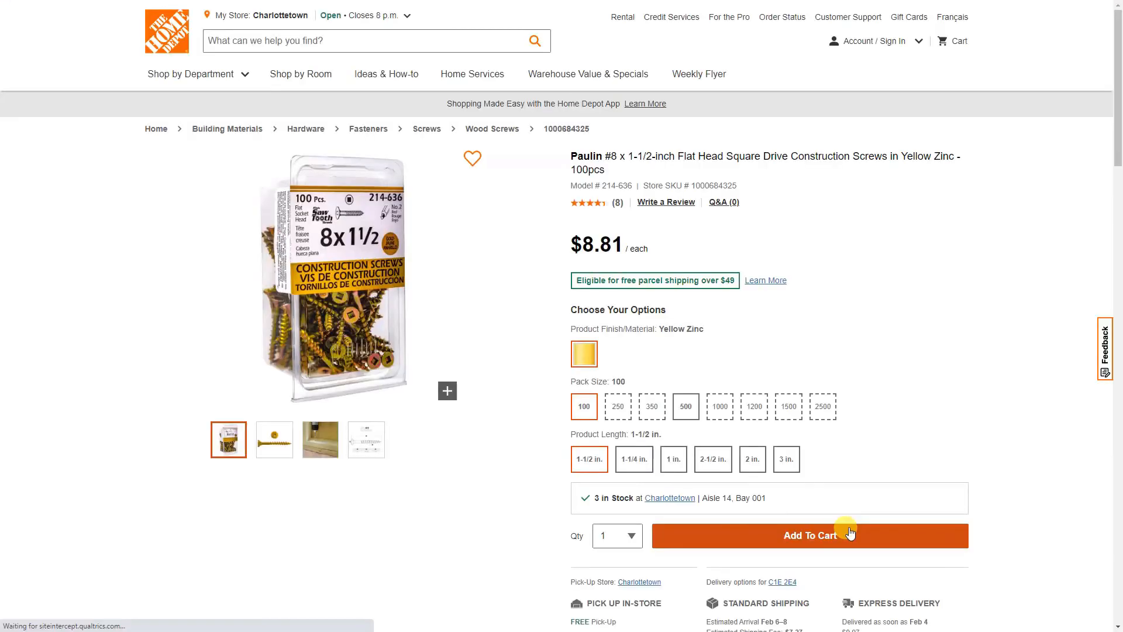
scroll(849, 532, down, 20)
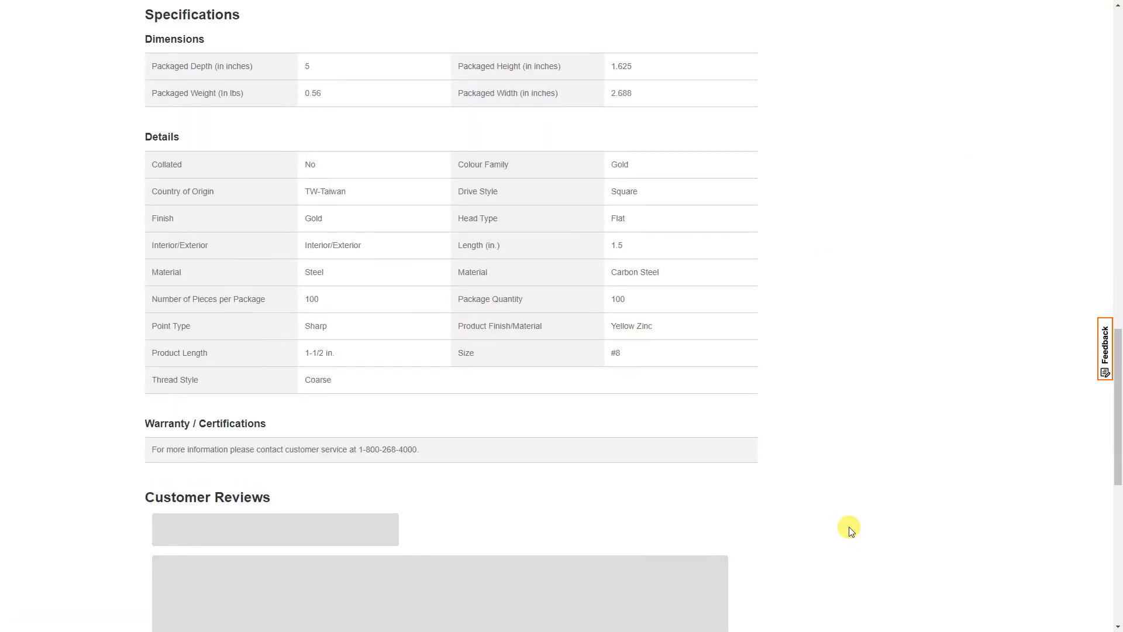
key(ctrl+w)
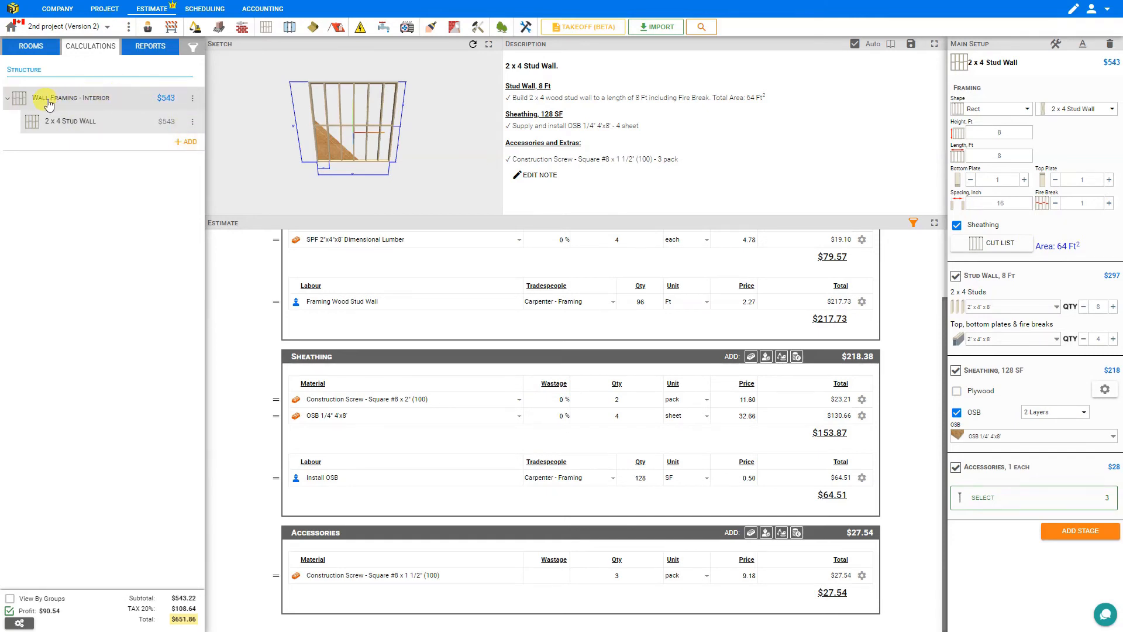
Add another 2 x 4 stud wall under Wall Framing - Interior and rename the first wall 2 x 4 Stud Wall (front)
click(184, 145)
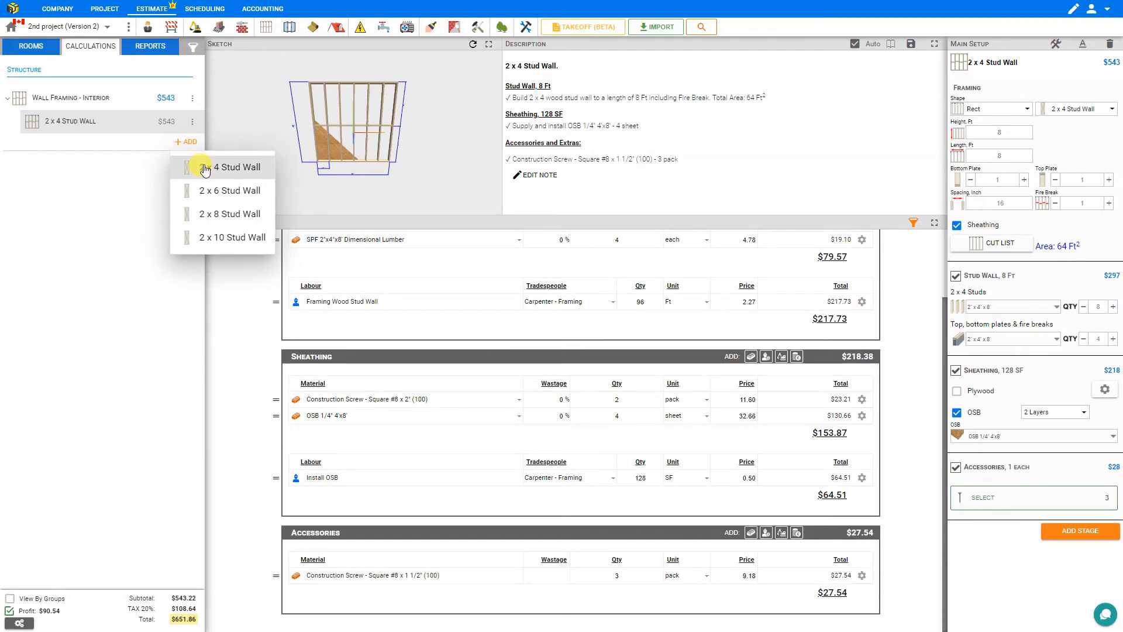
click(204, 168)
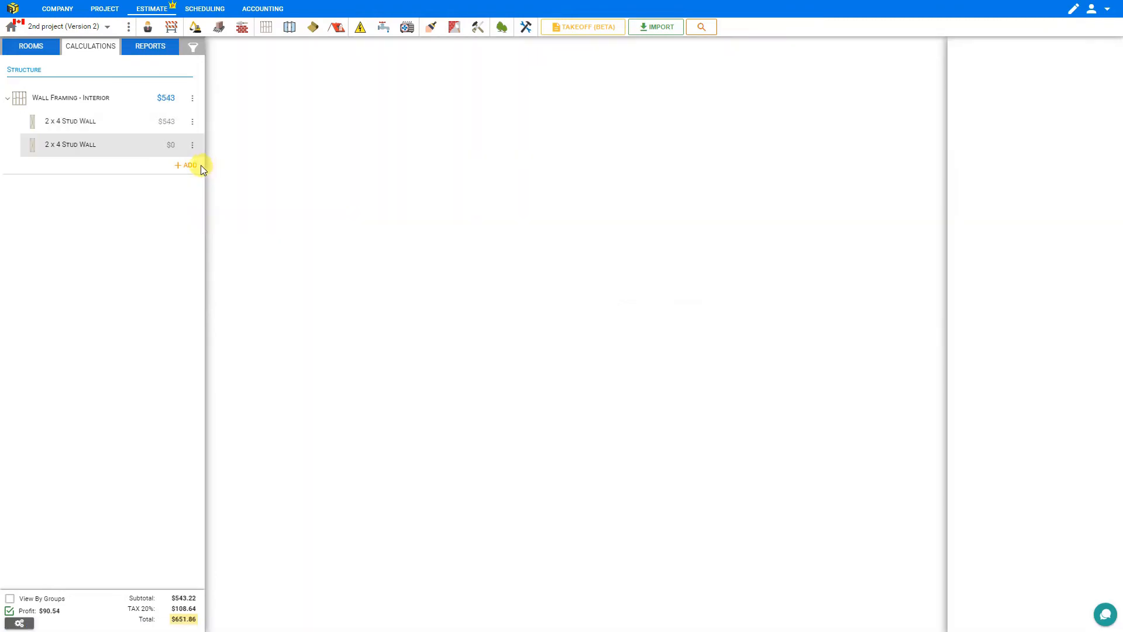
click(90, 126)
click(1019, 62)
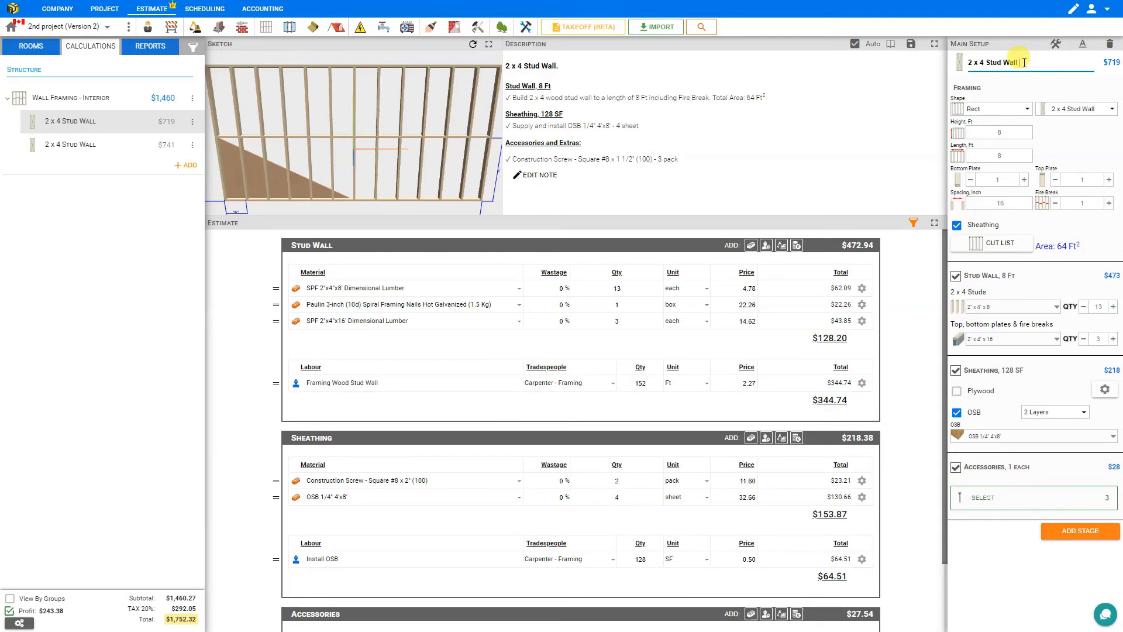
text((front)
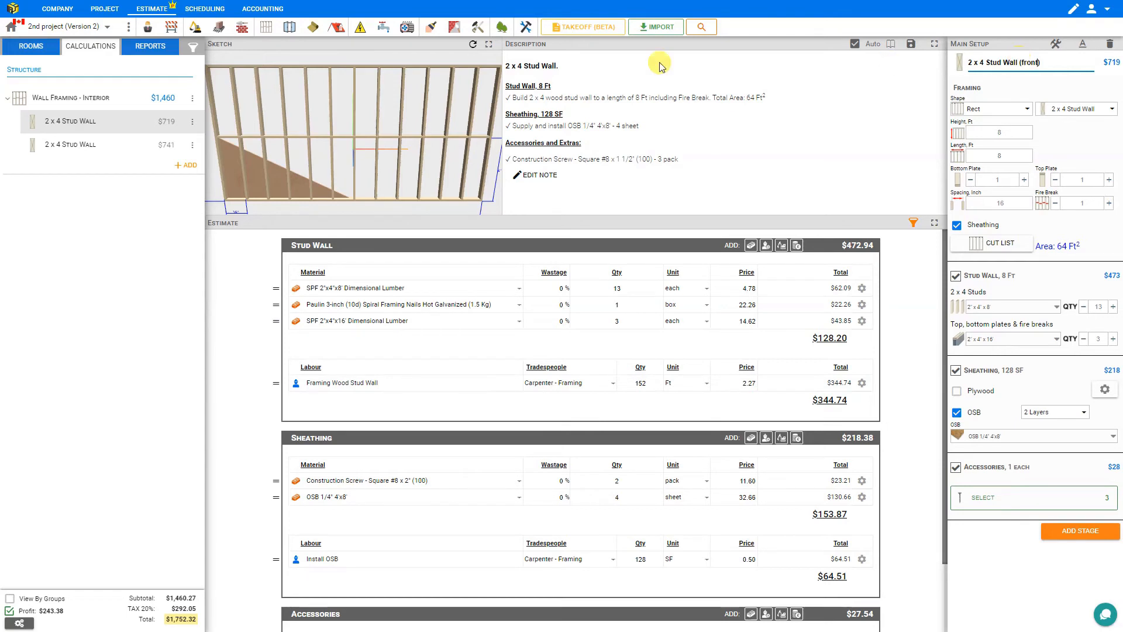
Rename the second stud wall 2 x 4 Stud Wall (back)
click(87, 149)
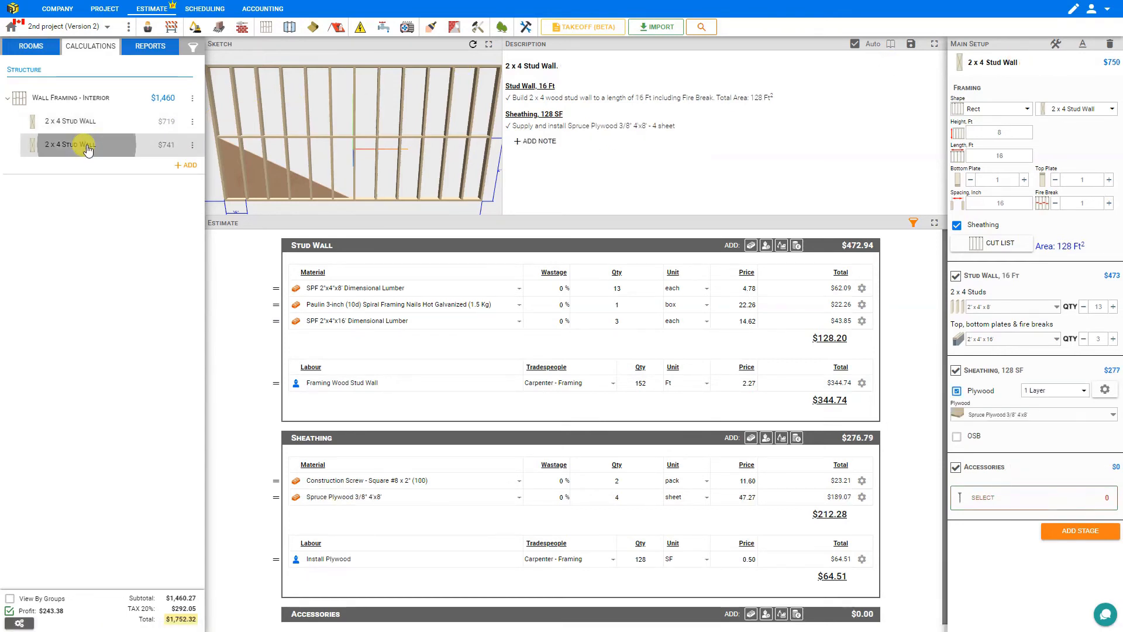
click(1030, 132)
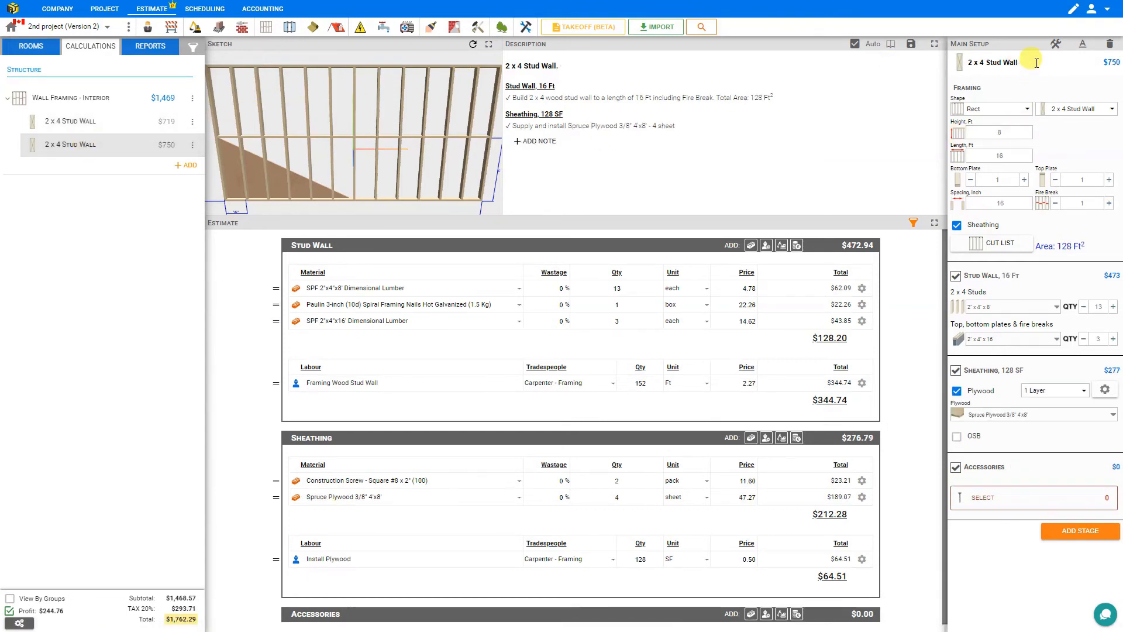
text(k))
key(Return)
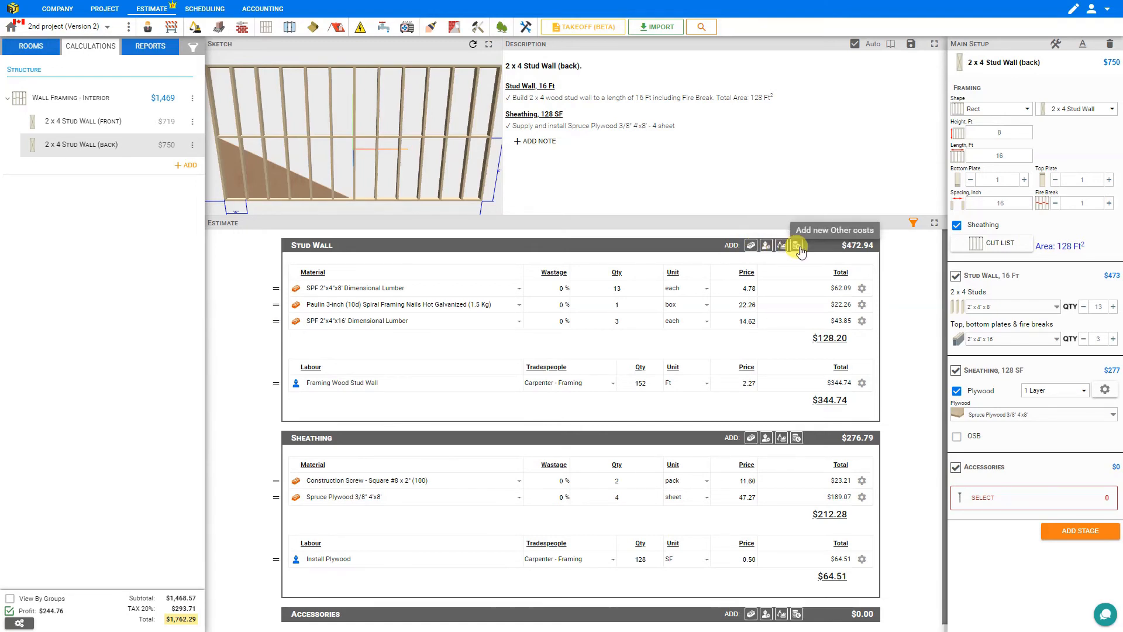
Try adding a custom Wood glue material to the back wall's Stud Wall stage and remove it again
click(751, 246)
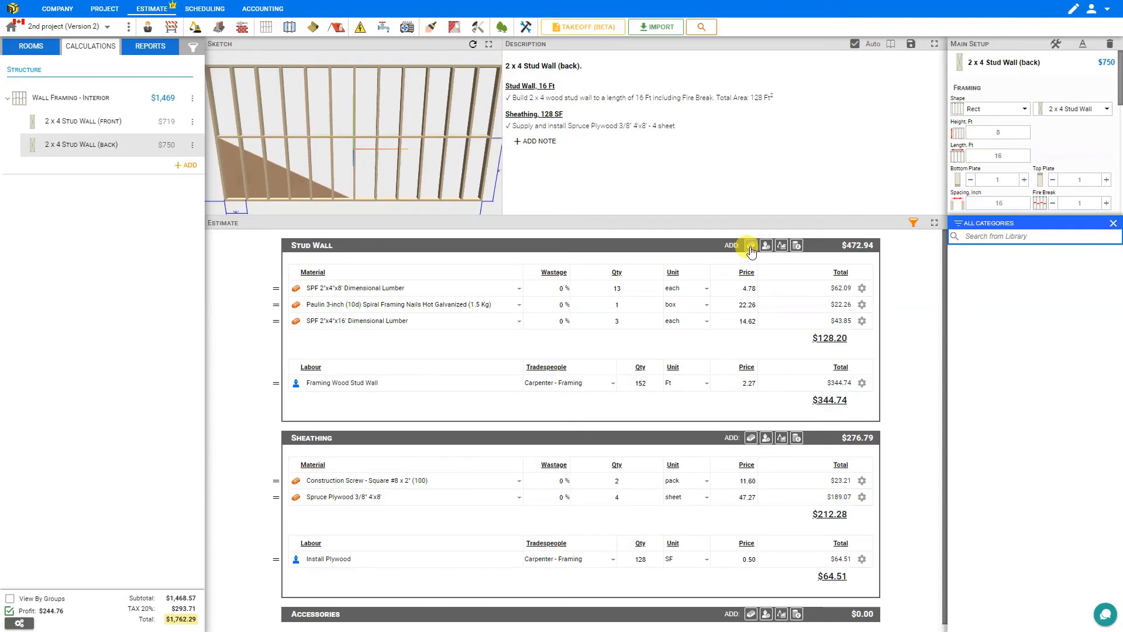
click(1014, 237)
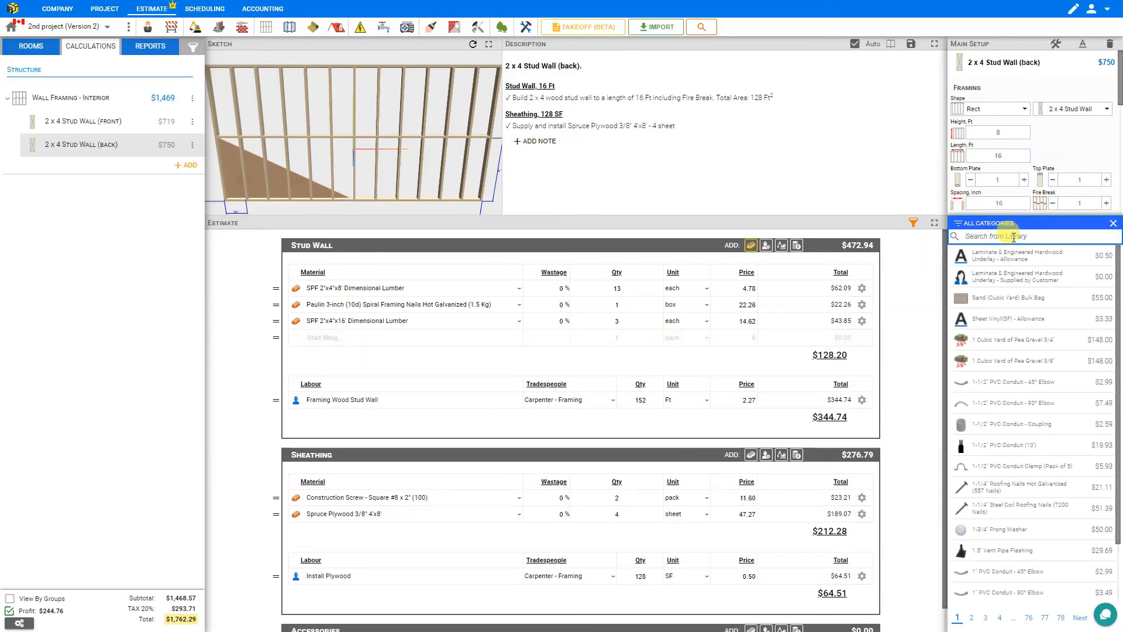
click(337, 336)
text(Wood glue)
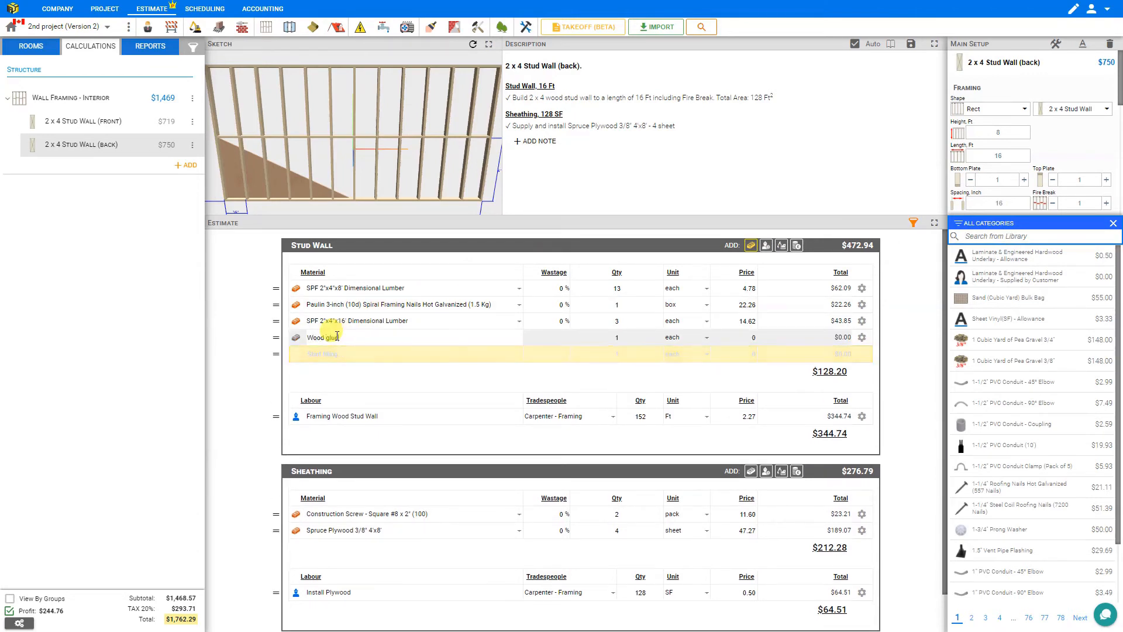
click(615, 338)
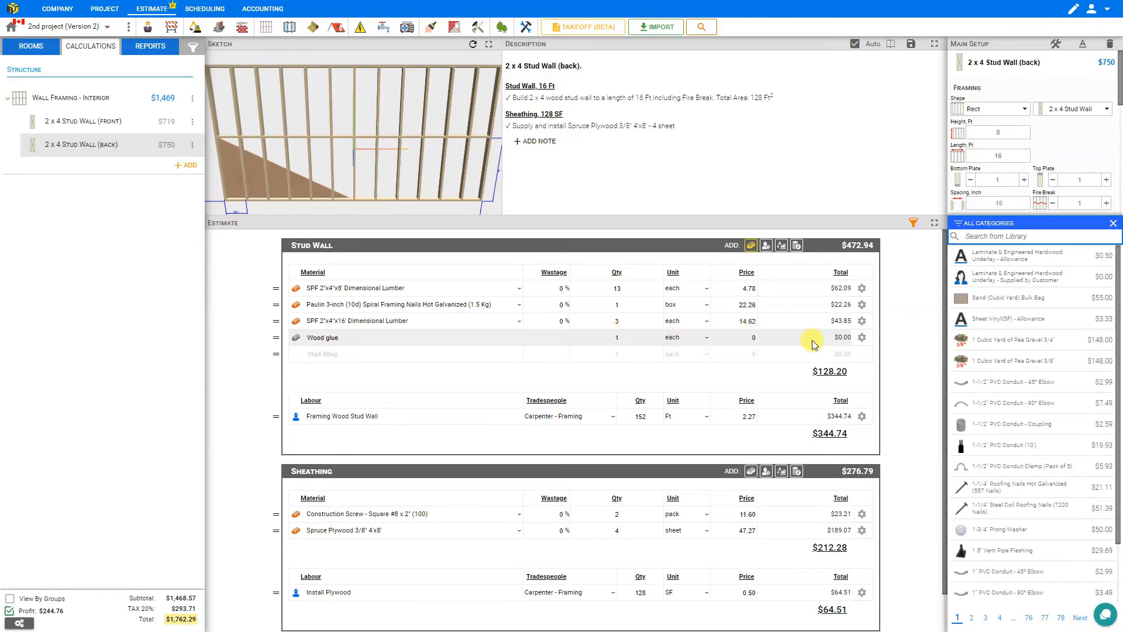
click(862, 338)
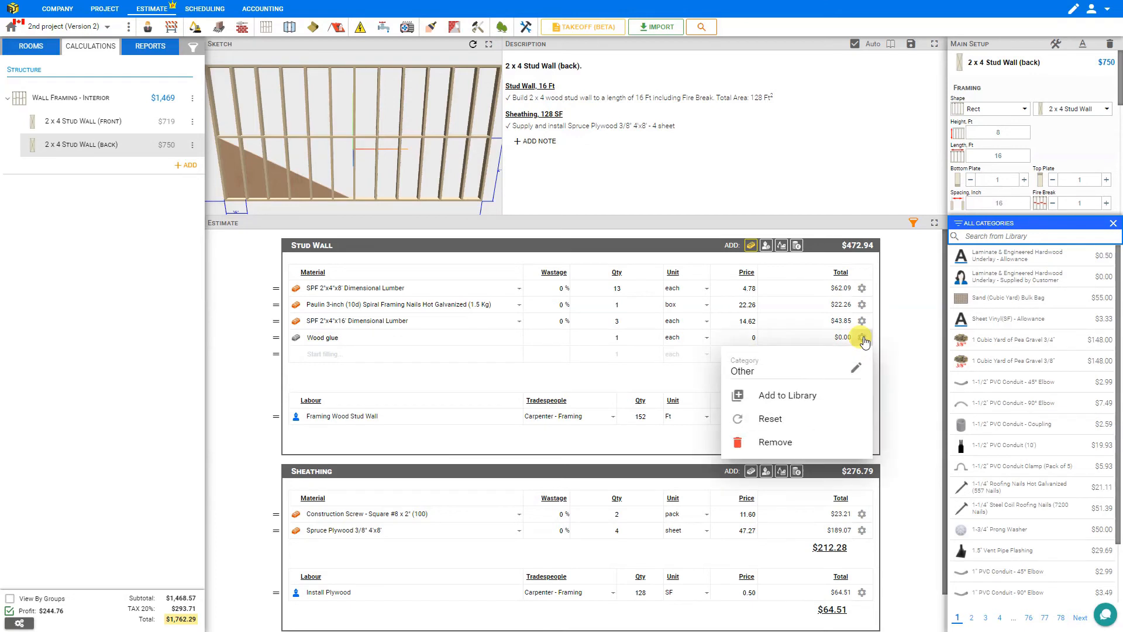
click(771, 443)
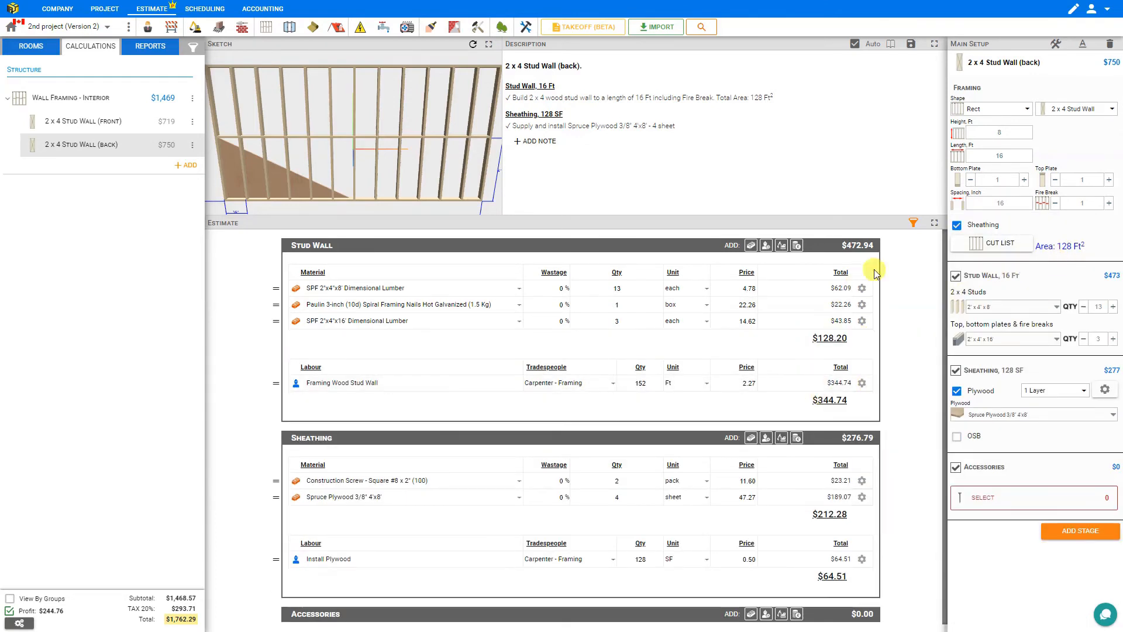
Filter the back wall's estimate to labour only, excluding material, plant and tool, and other costs
click(913, 225)
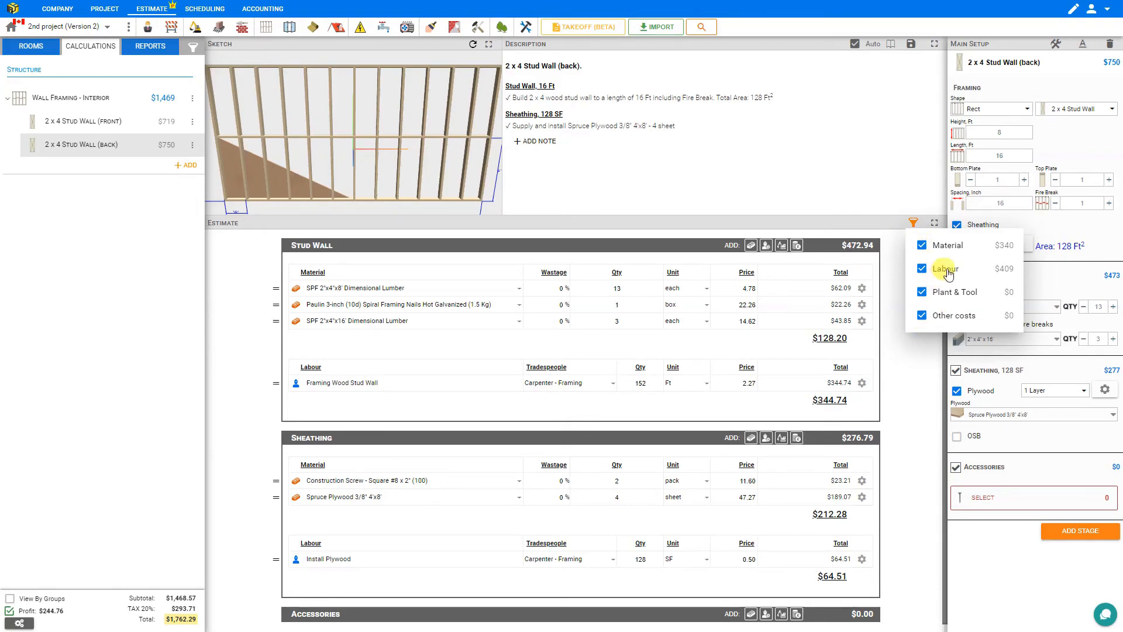
click(922, 247)
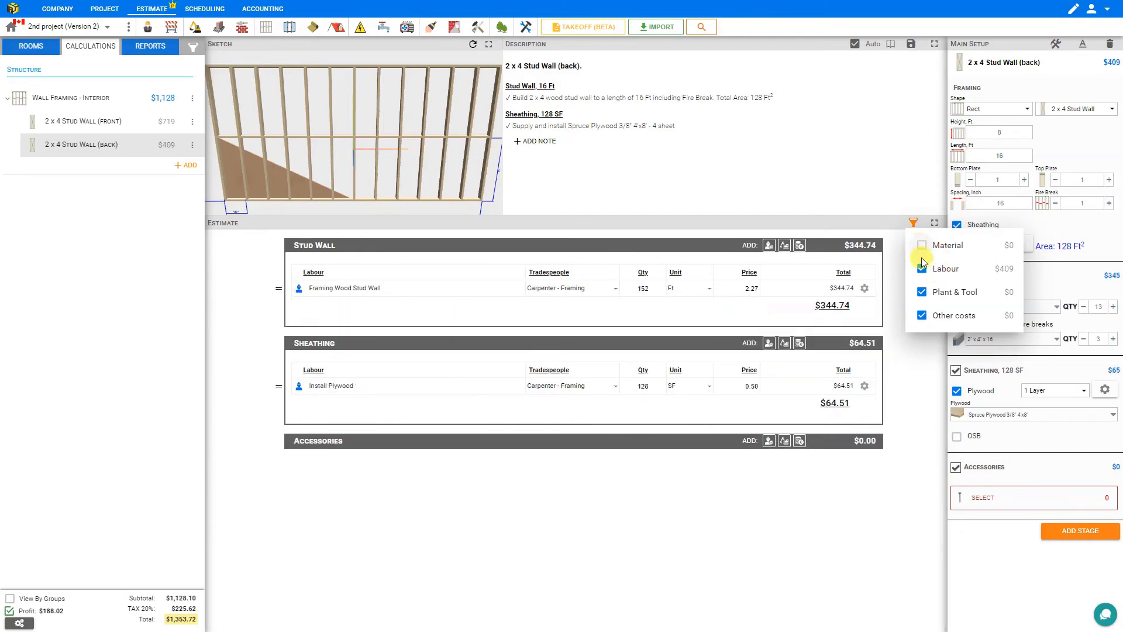
click(922, 291)
click(923, 316)
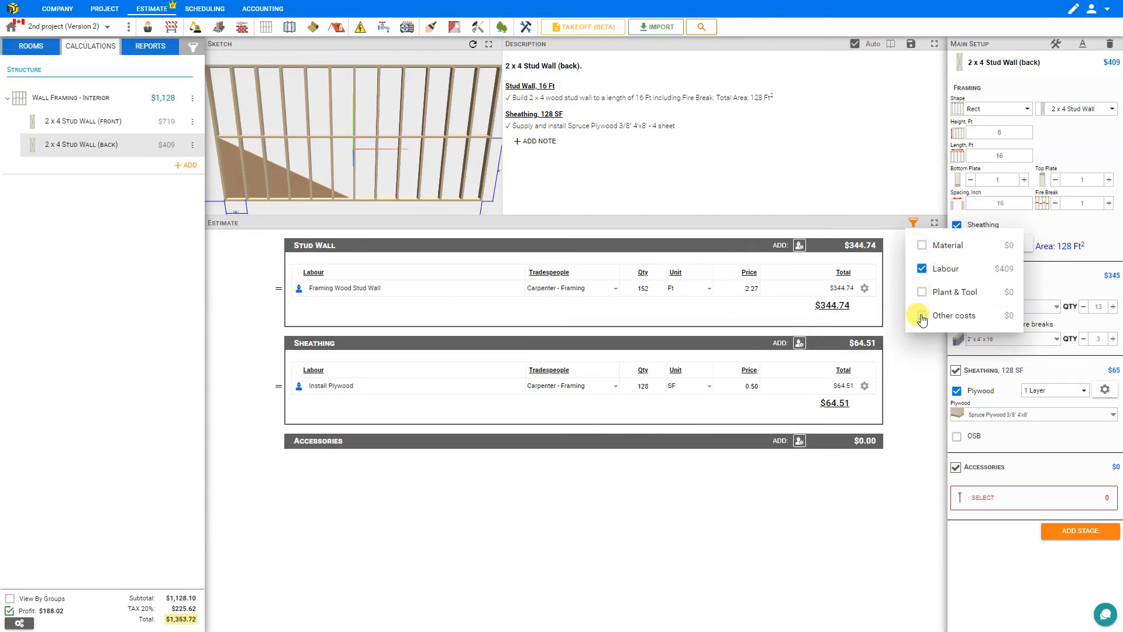
Include material, plant and tool, and other costs alongside labour again in the back wall's estimate filter
click(931, 393)
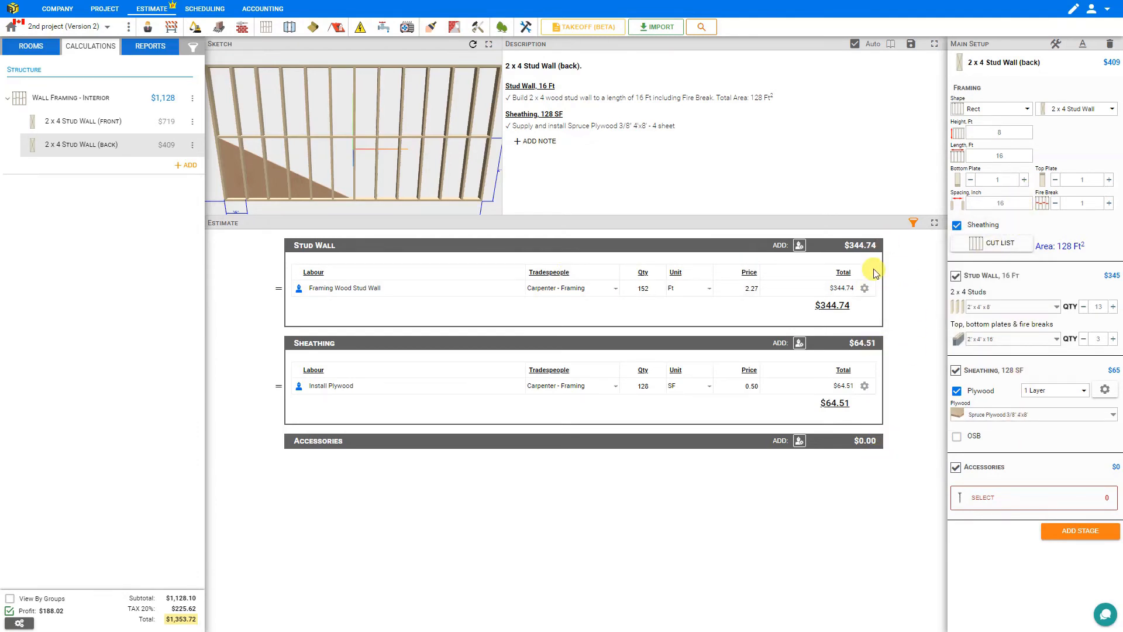
click(914, 224)
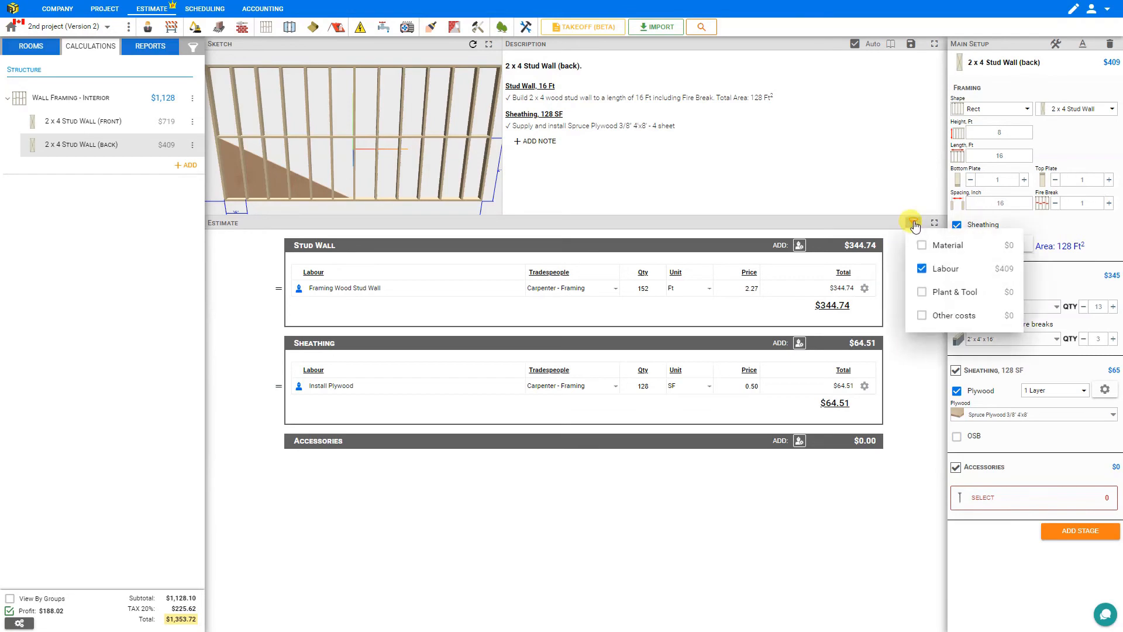
click(922, 249)
click(921, 293)
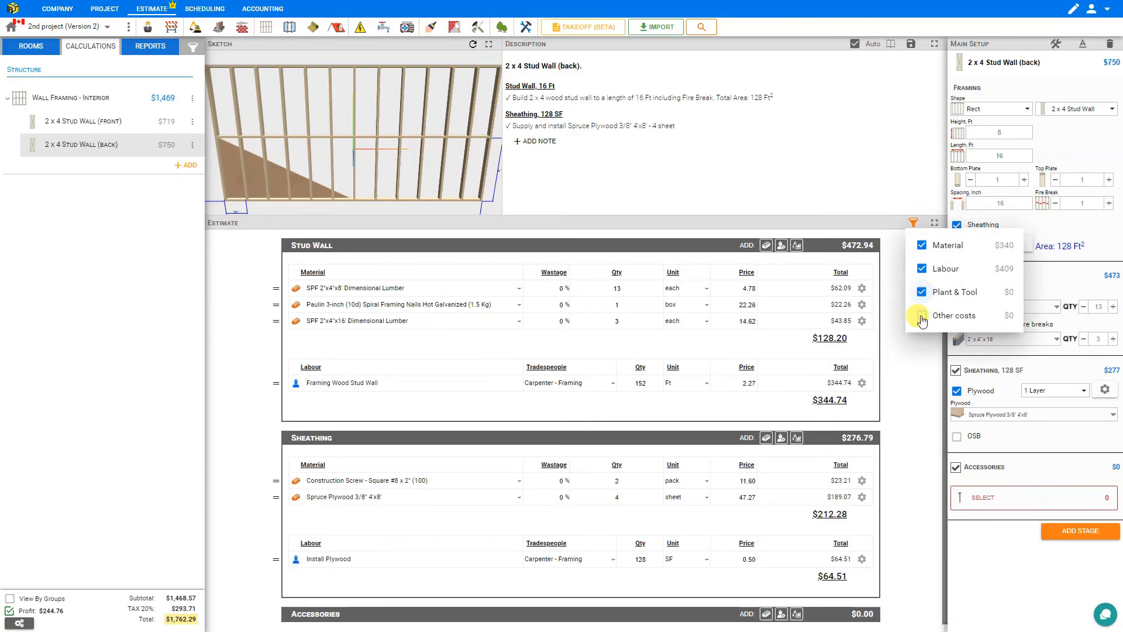
click(921, 317)
click(922, 383)
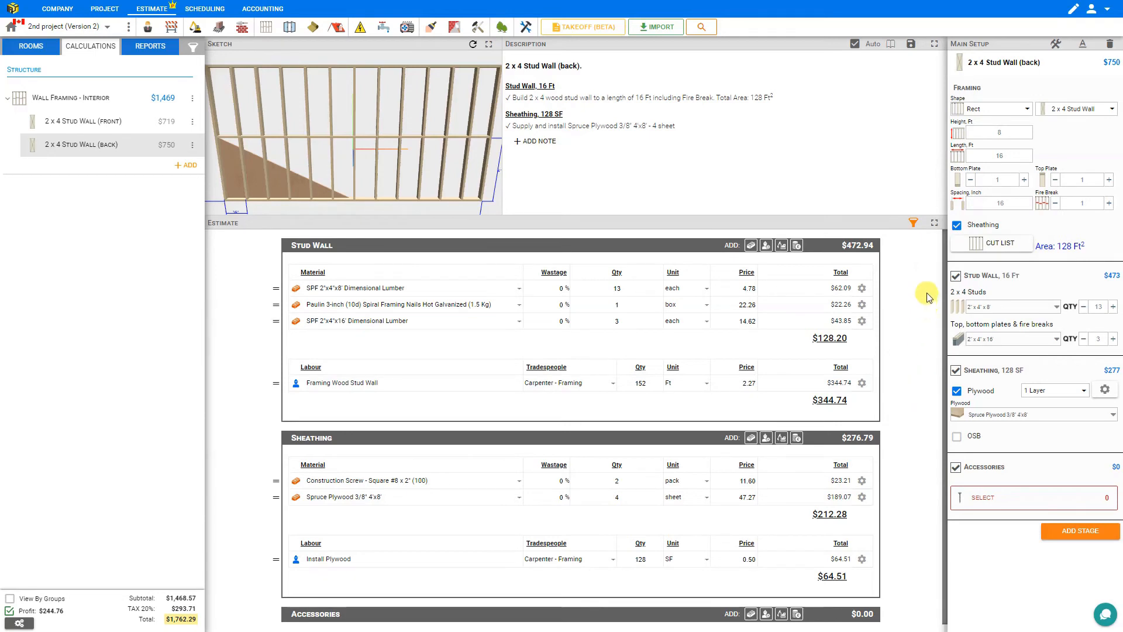
Try excluding labour costs for the stud walls in the project-wide group filter and include them again
click(194, 48)
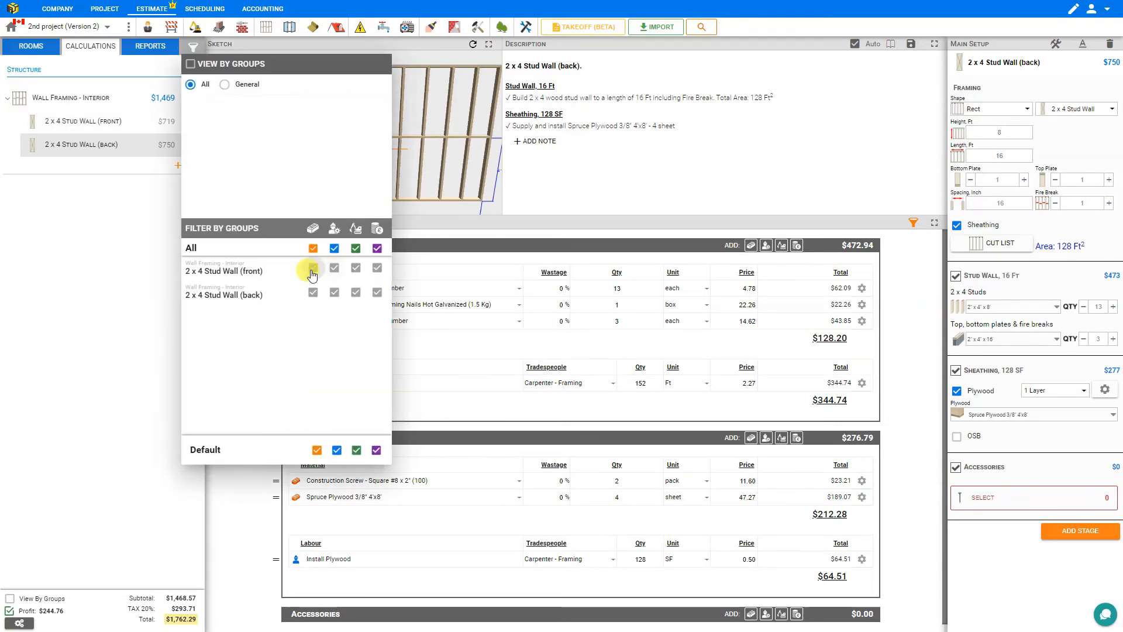
click(332, 270)
click(335, 294)
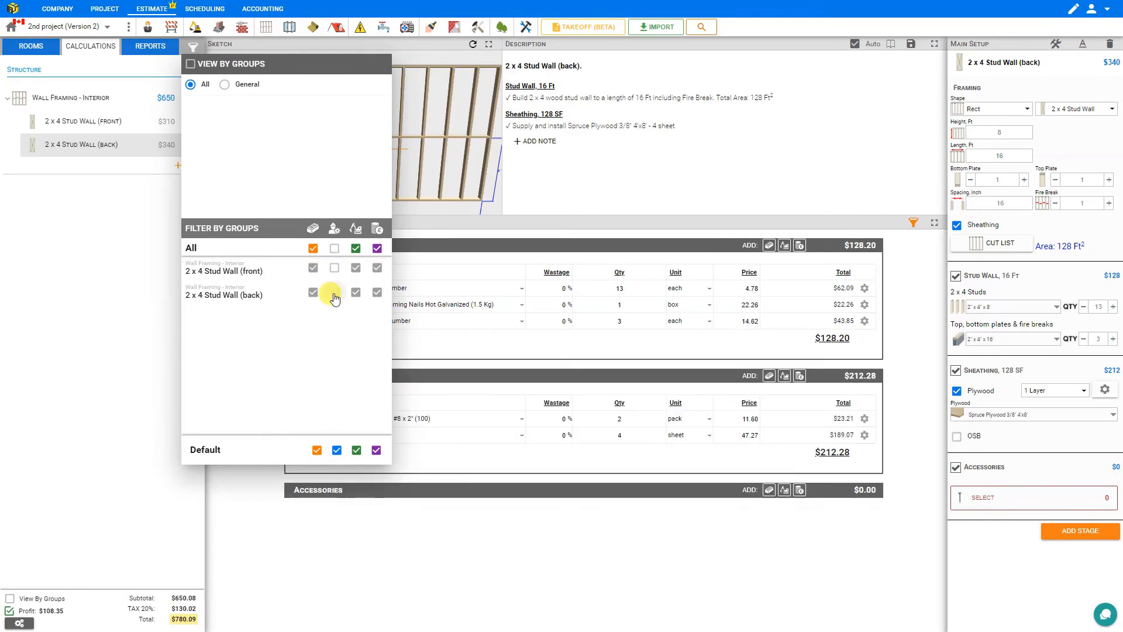
click(334, 294)
click(334, 270)
Try excluding material, labour, and plant and tool costs for all groups and include all three again
click(312, 249)
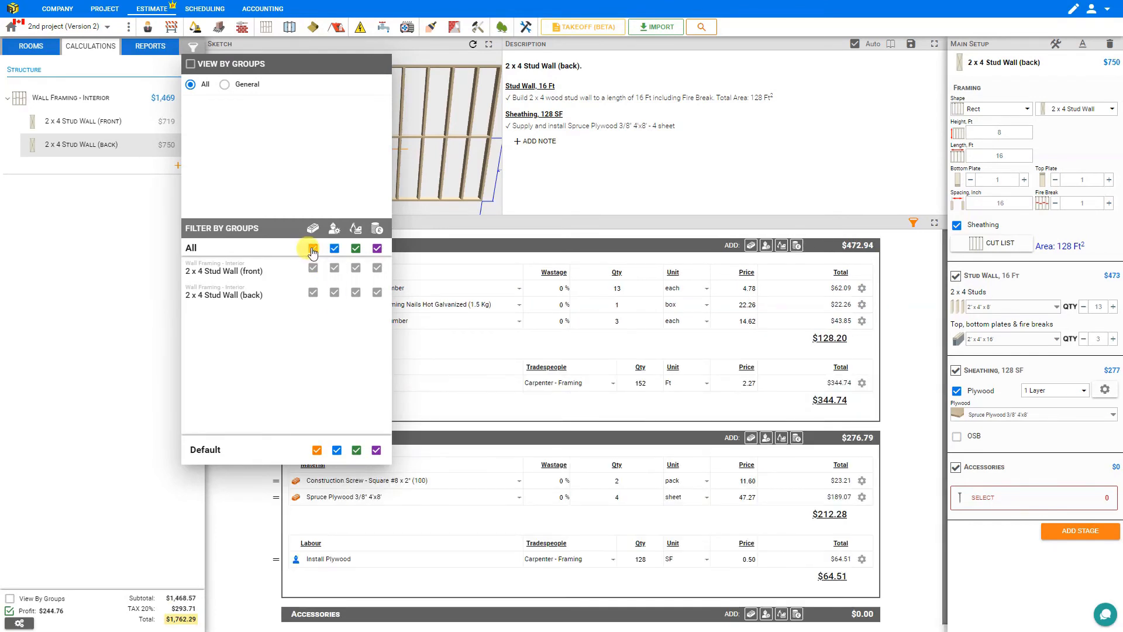
click(334, 249)
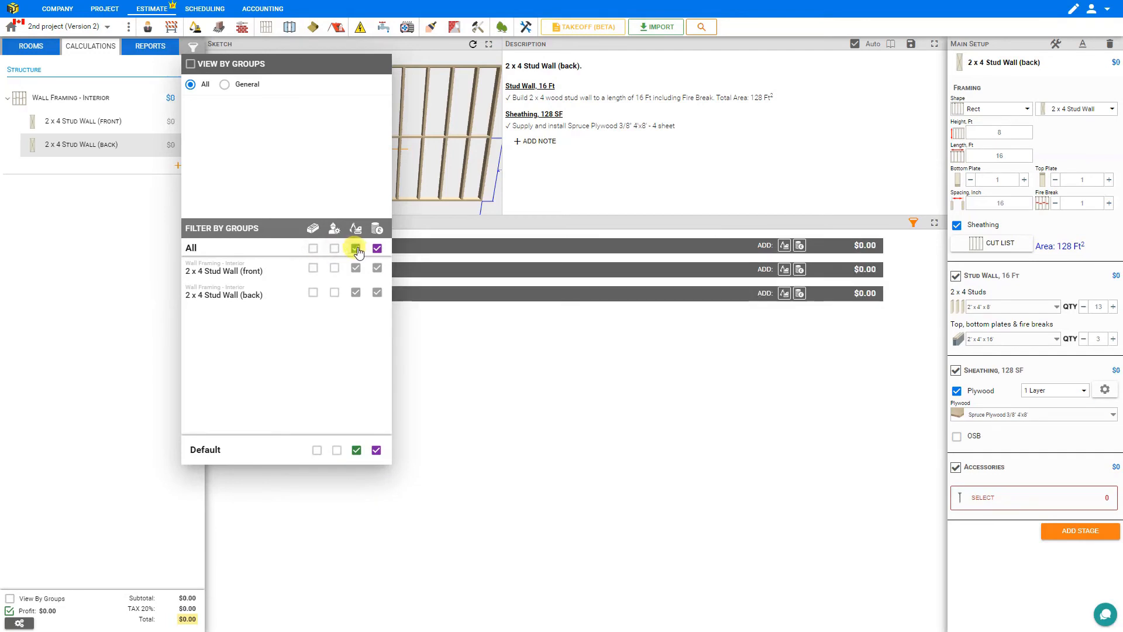
click(356, 249)
click(356, 249)
click(334, 249)
click(312, 249)
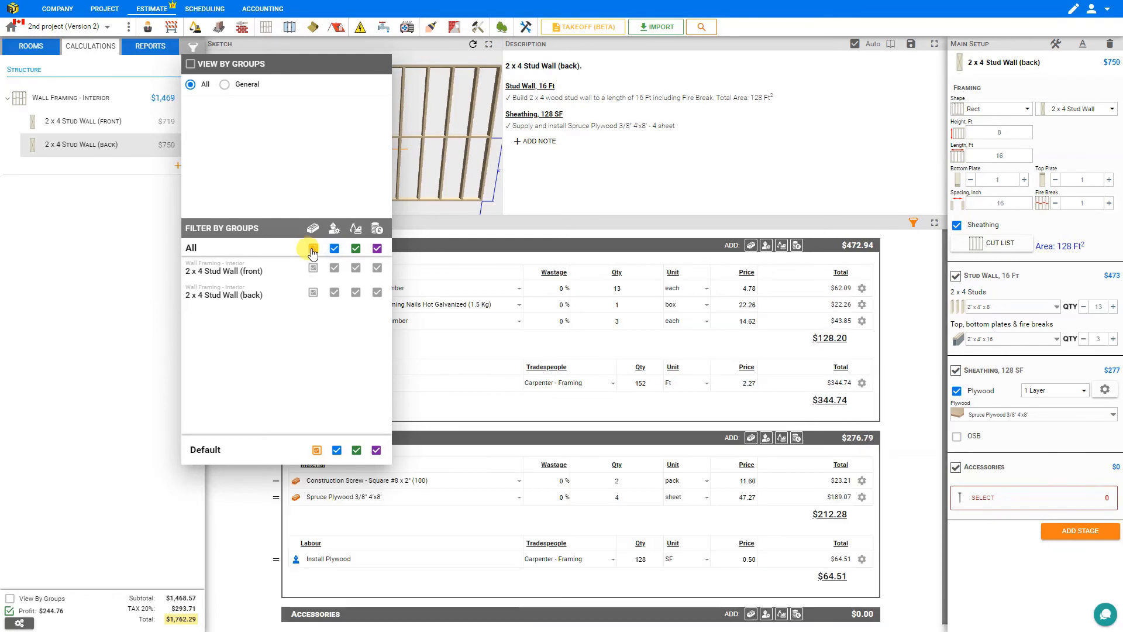
Try limiting the default and all-groups cost filters to labour only, and restore material, plant and tool, and other costs
click(317, 451)
click(357, 451)
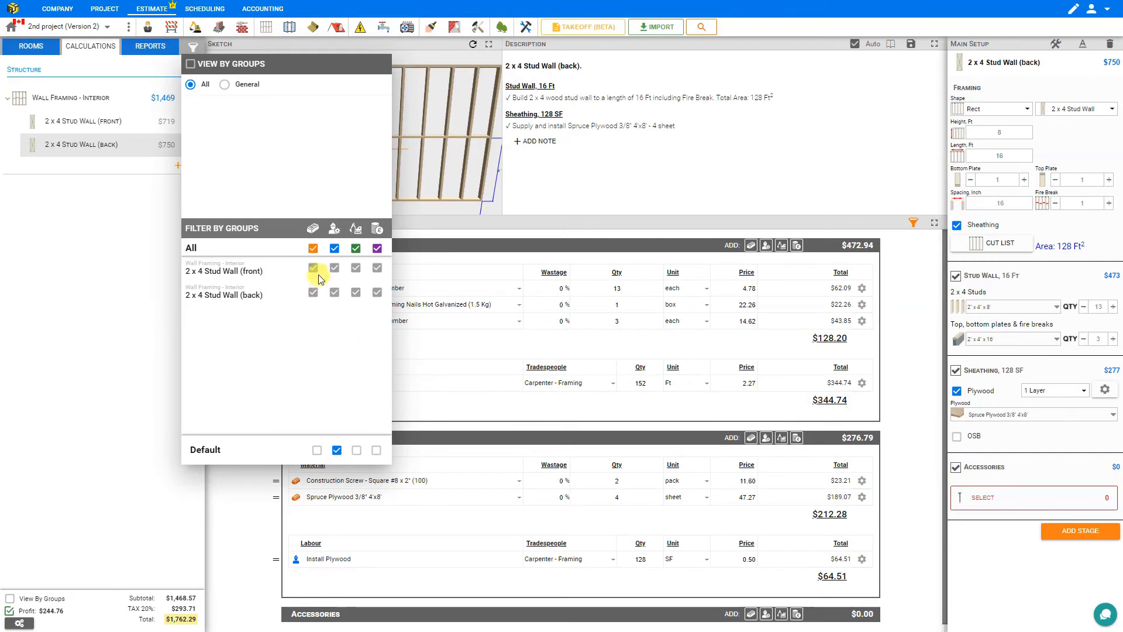
click(314, 249)
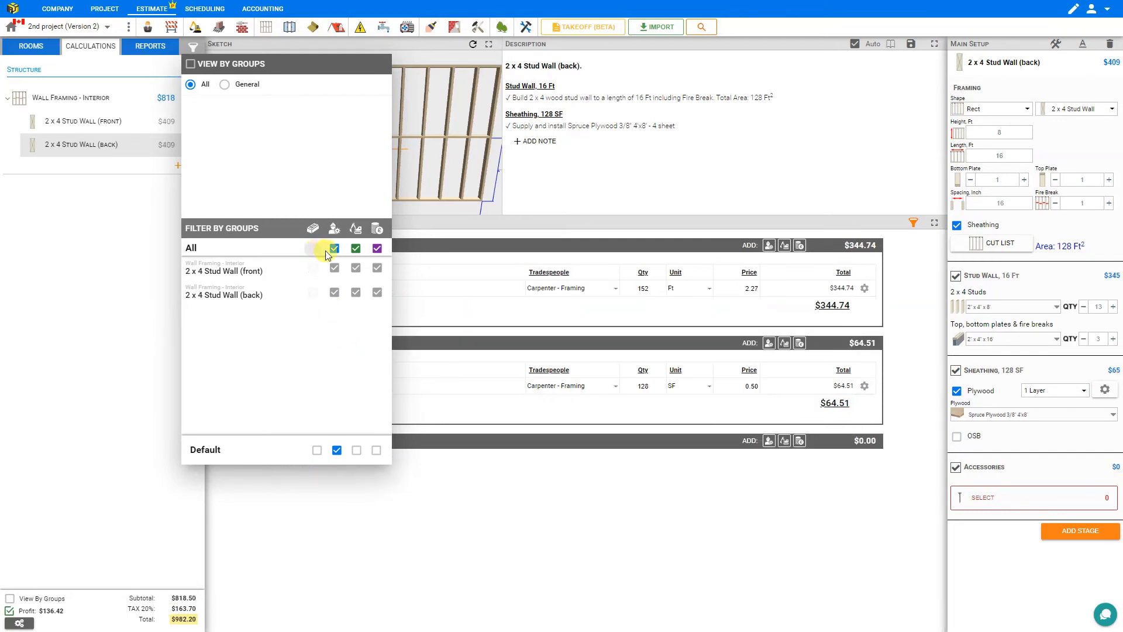
click(355, 248)
click(378, 248)
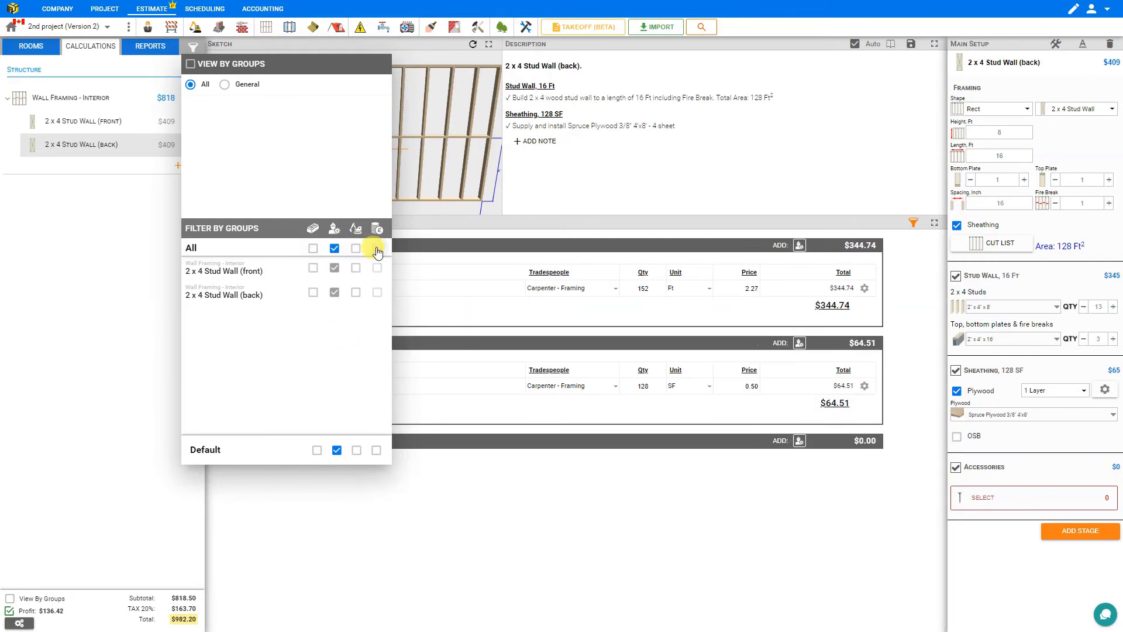
click(377, 249)
click(355, 248)
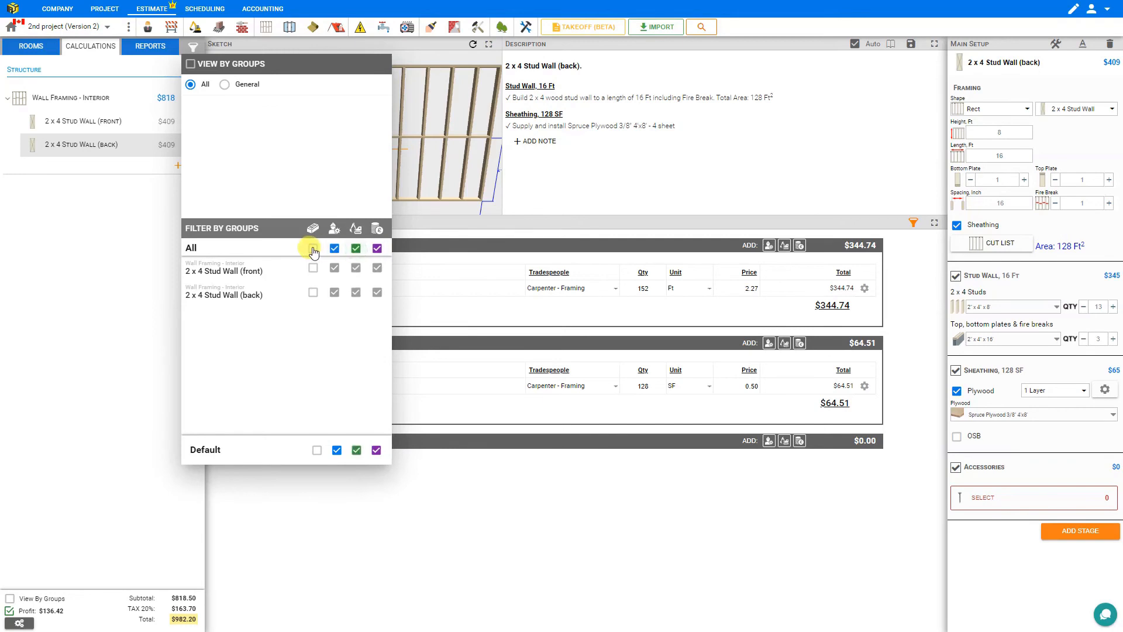
click(316, 450)
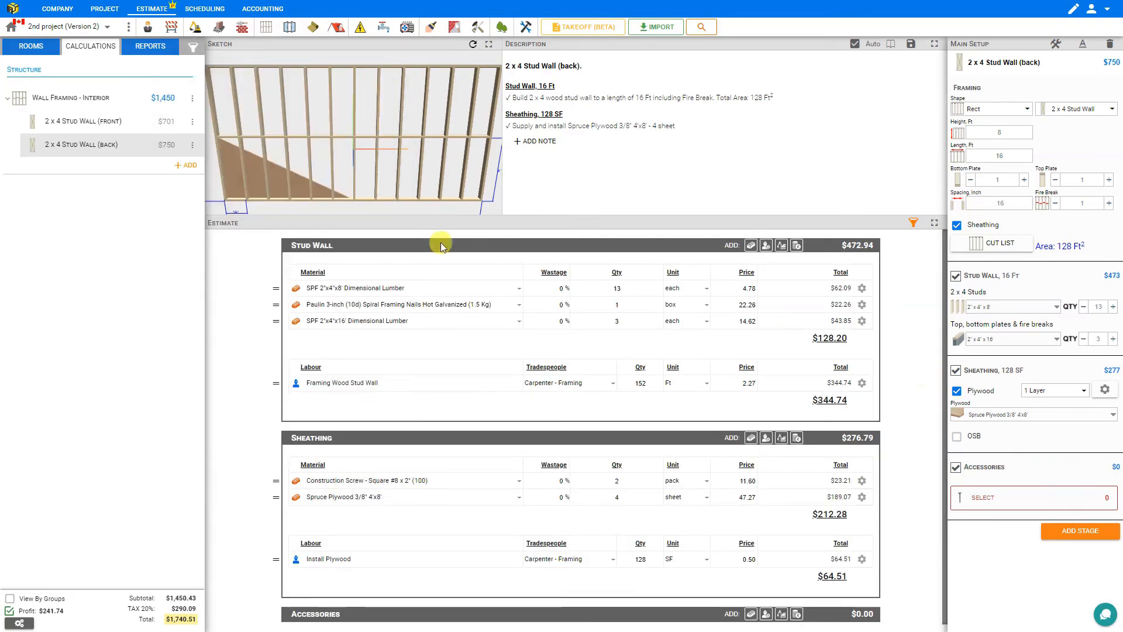
Create a Concrete Slab module with location General and category Substructure, and enlarge its sketch view
click(218, 28)
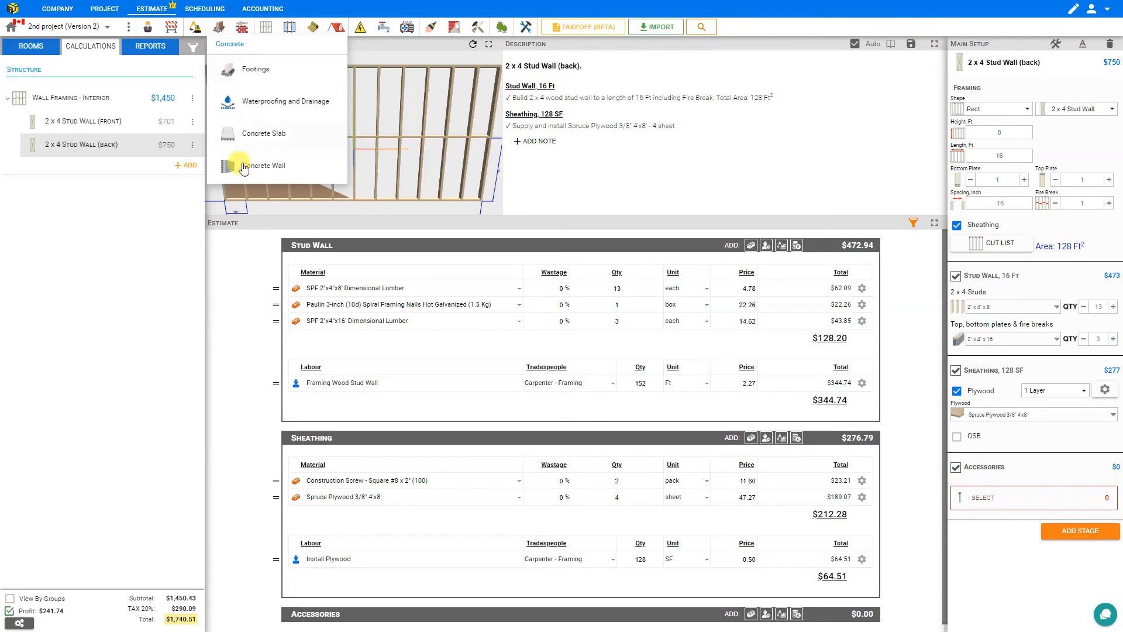
click(243, 134)
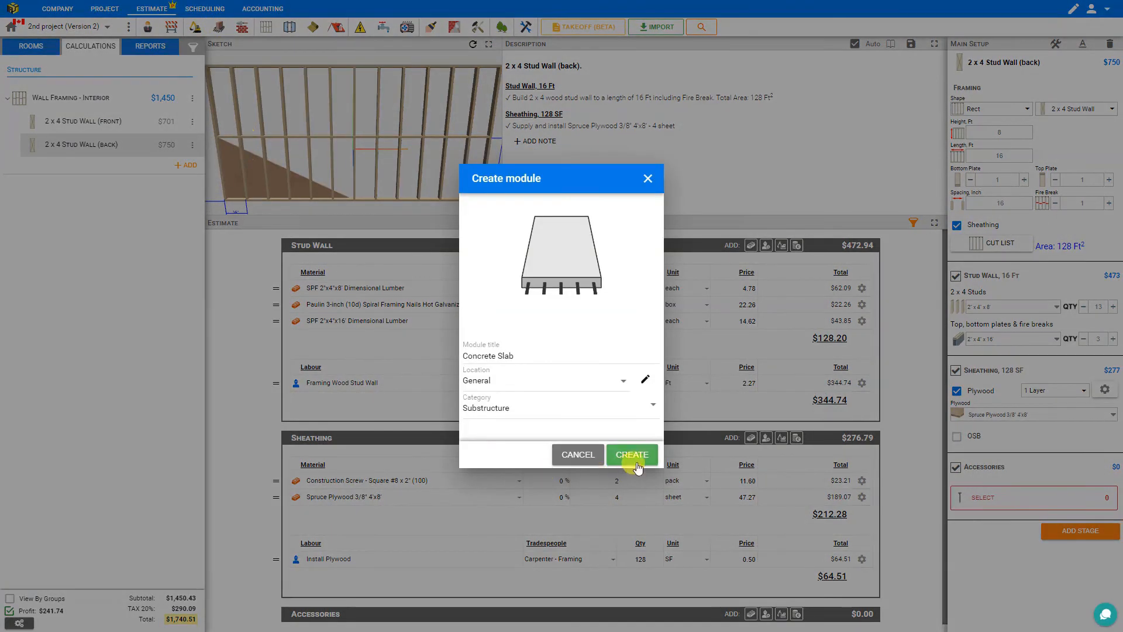
click(643, 456)
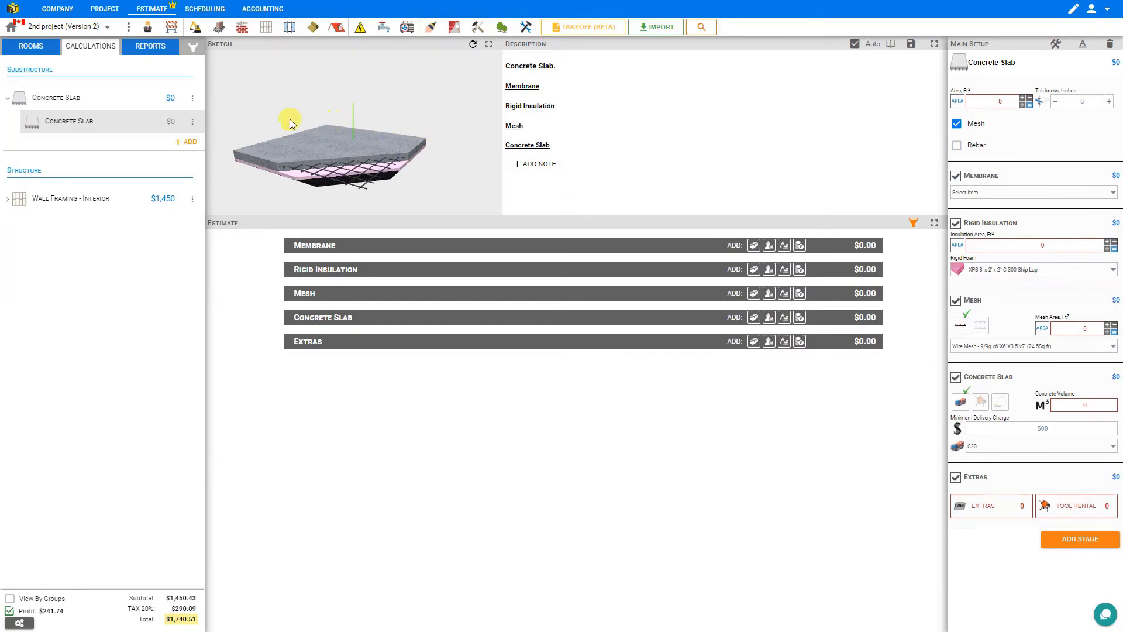
click(489, 45)
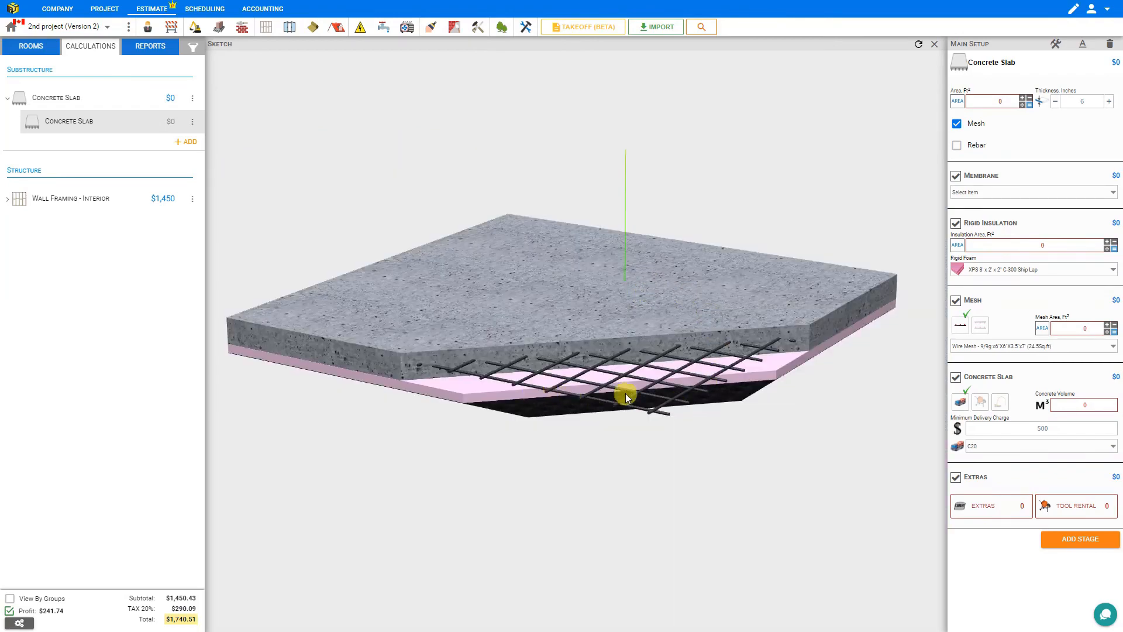
Switch off the slab's Membrane, Rigid Insulation, Mesh and Concrete Slab stages one after another
click(956, 176)
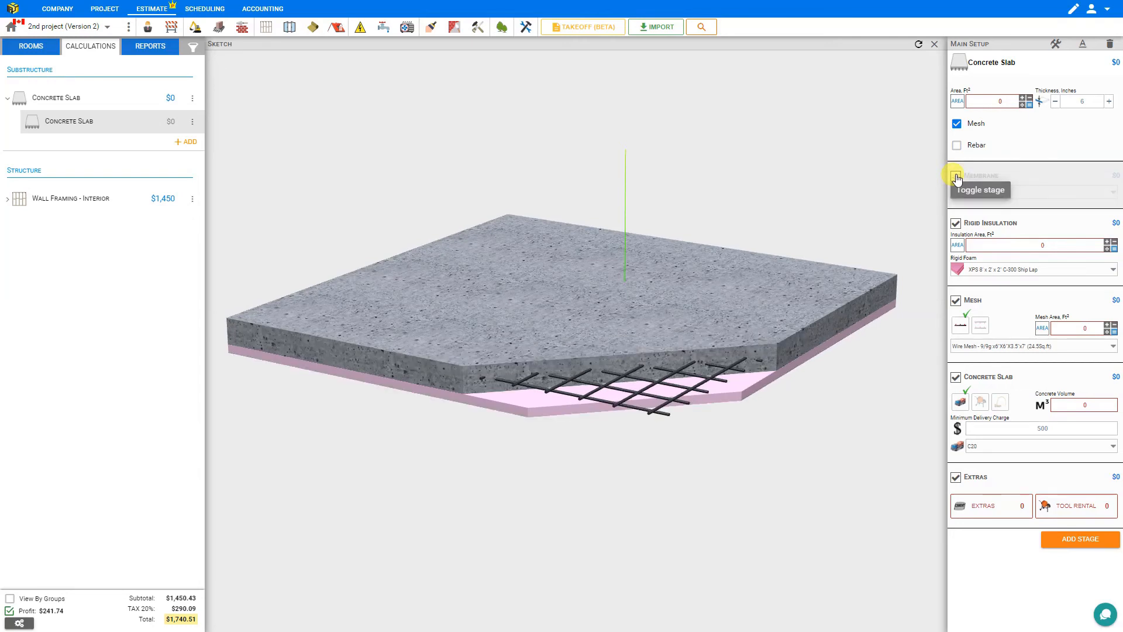
click(955, 223)
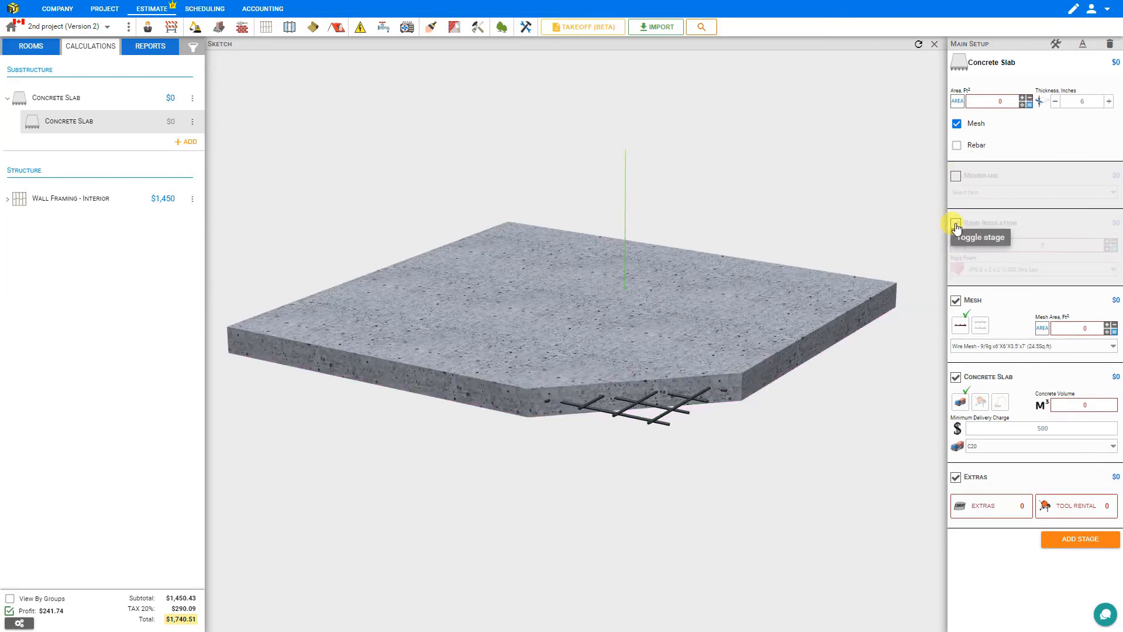
click(957, 302)
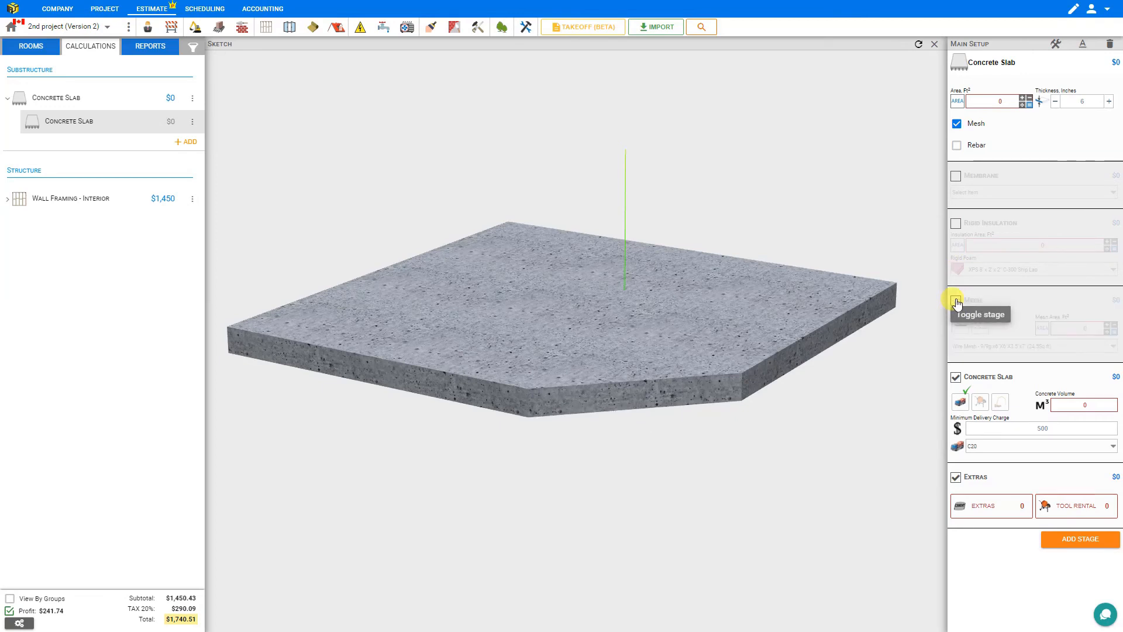
click(955, 379)
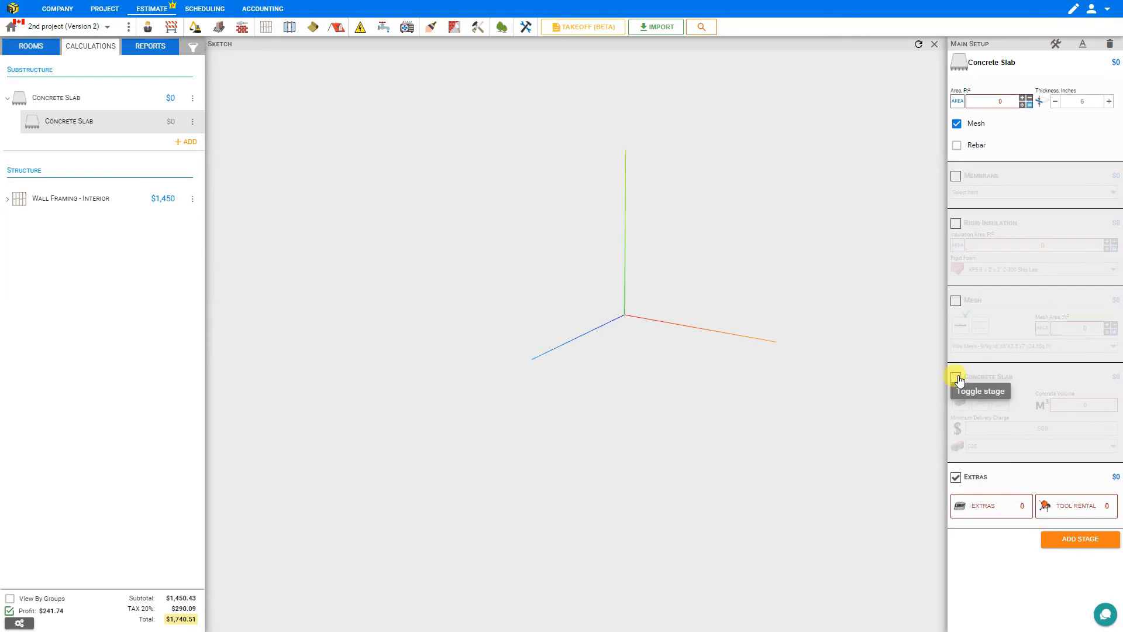
Switch the slab's Concrete Slab, Mesh, Rigid Insulation and Membrane stages back on
click(956, 378)
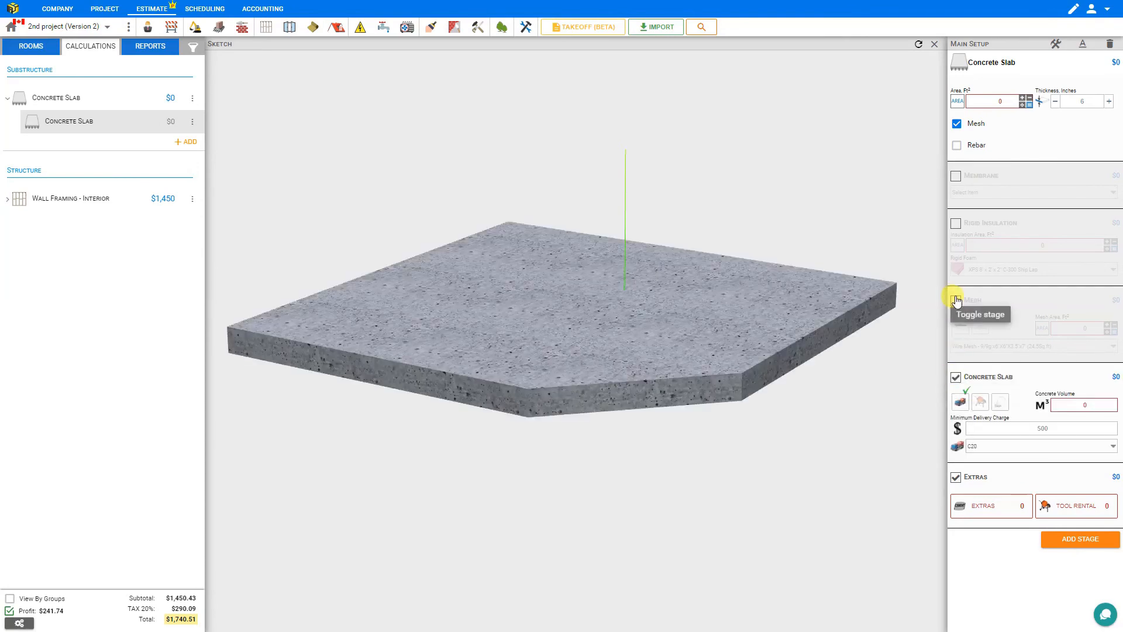
click(956, 301)
click(956, 227)
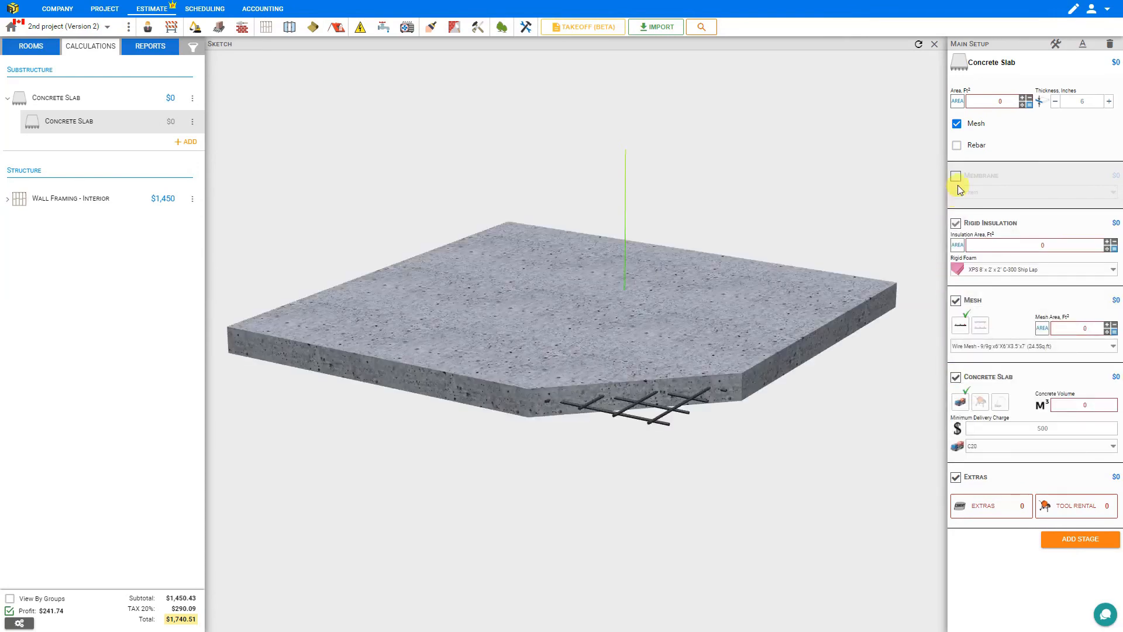
click(957, 176)
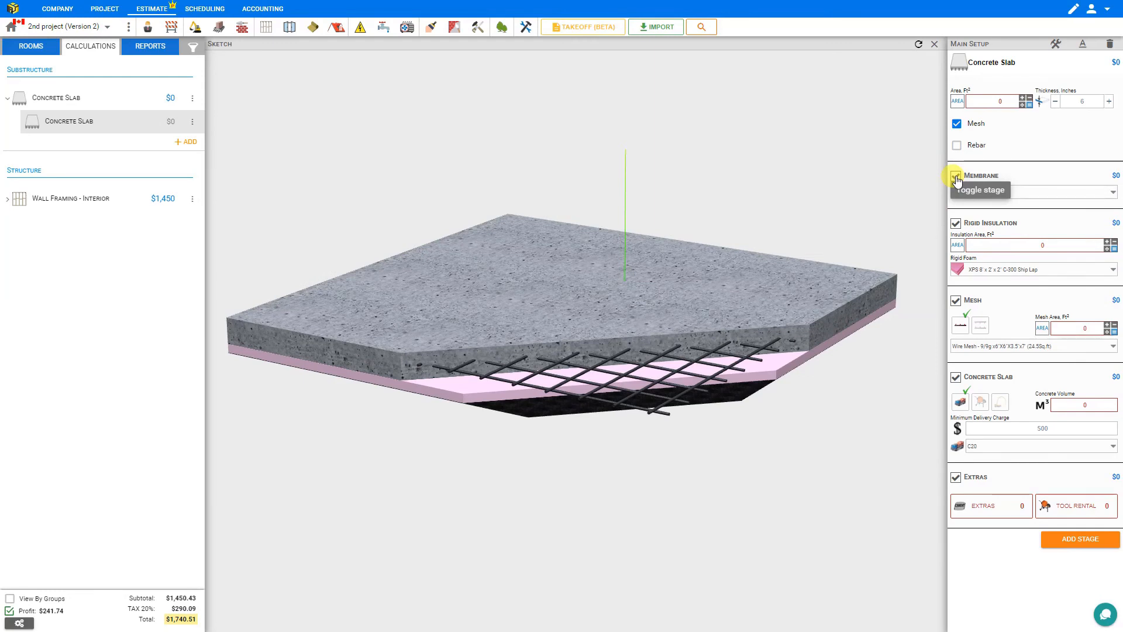
Toggle the Membrane stage off and on twice to compare the slab sketch with and without it
click(956, 177)
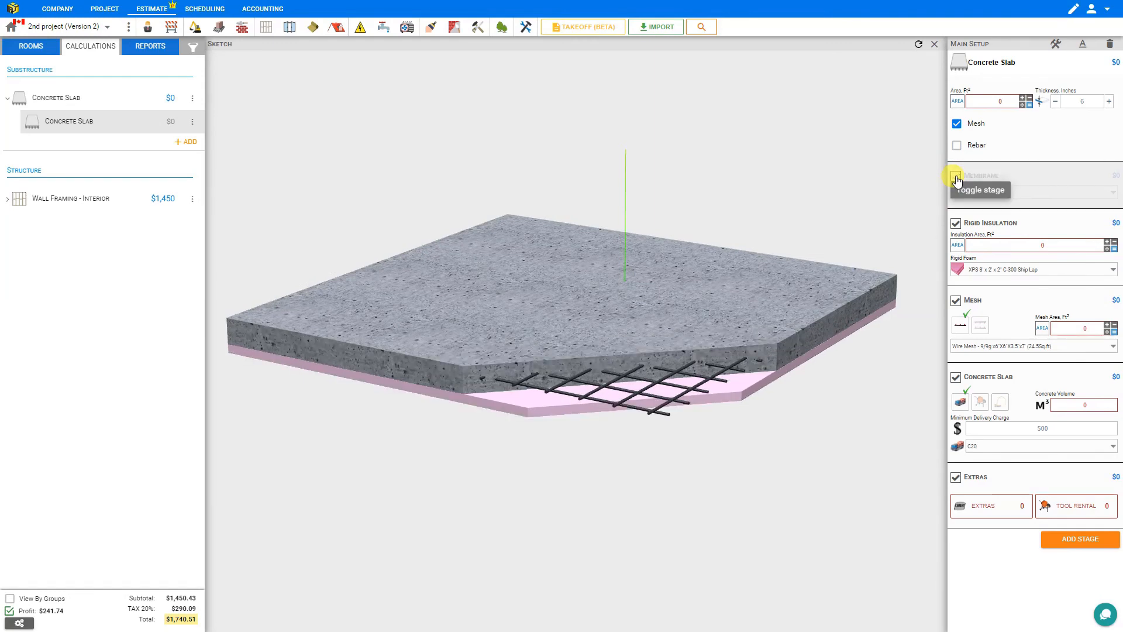
click(957, 177)
click(956, 178)
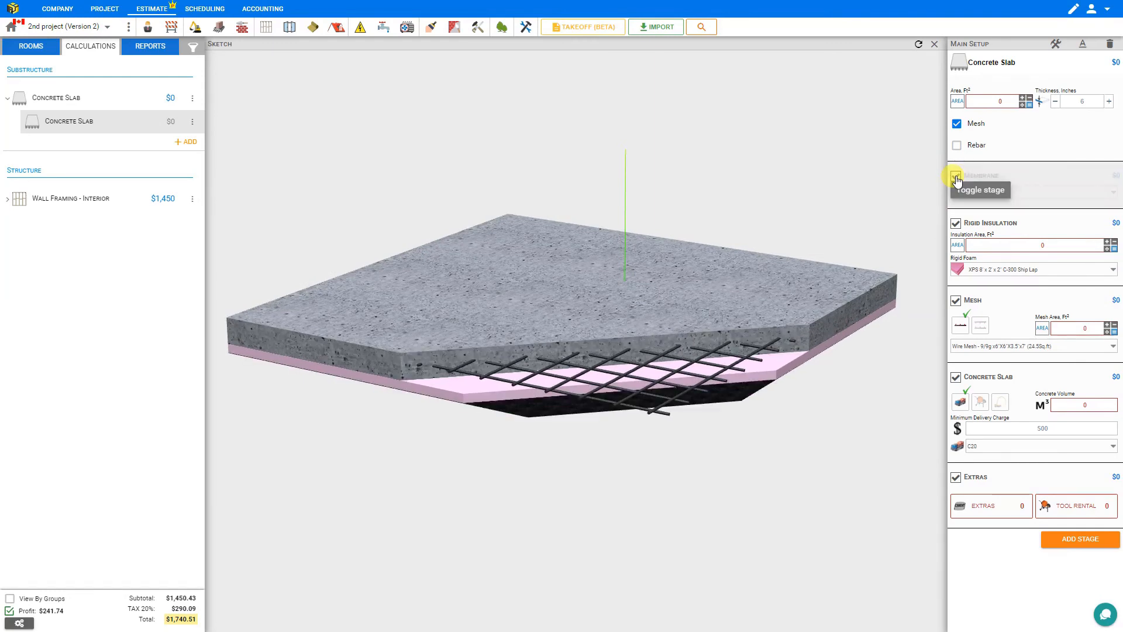
click(956, 178)
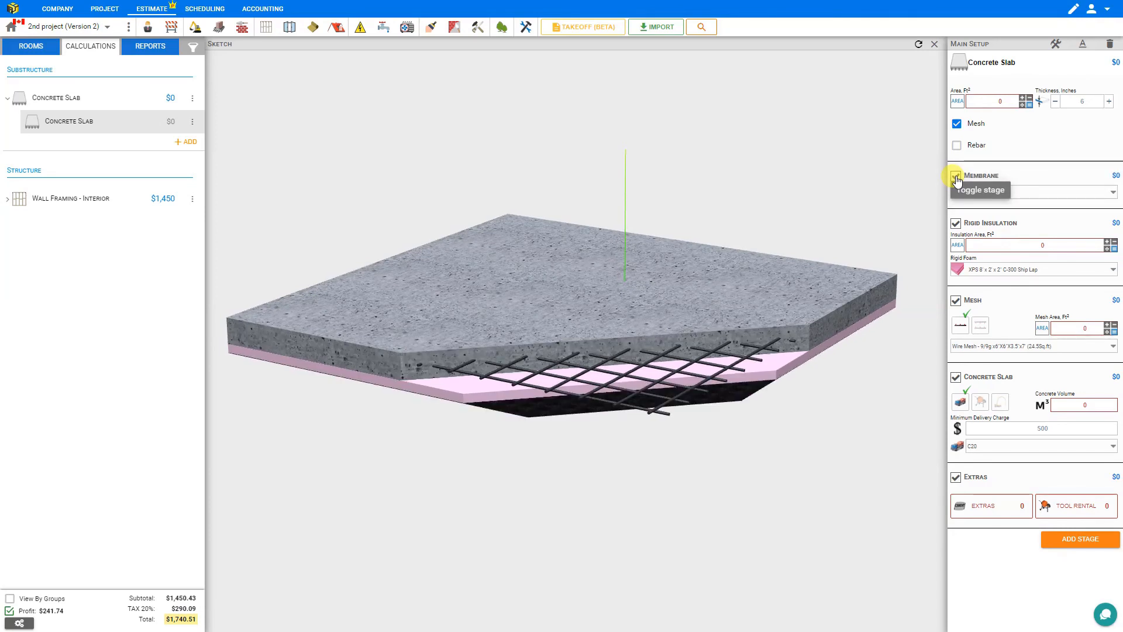
Open the slab's area calculator, show its rooms list, and add Section 1 as a square figure 10 ft wide and 15 ft high
click(1025, 103)
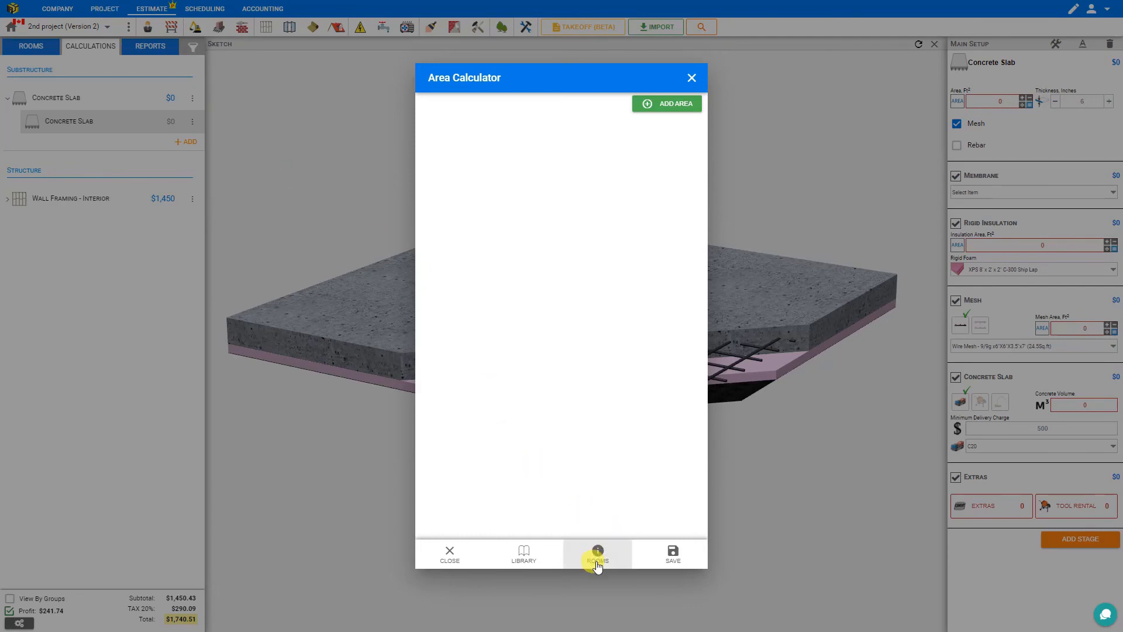
click(597, 555)
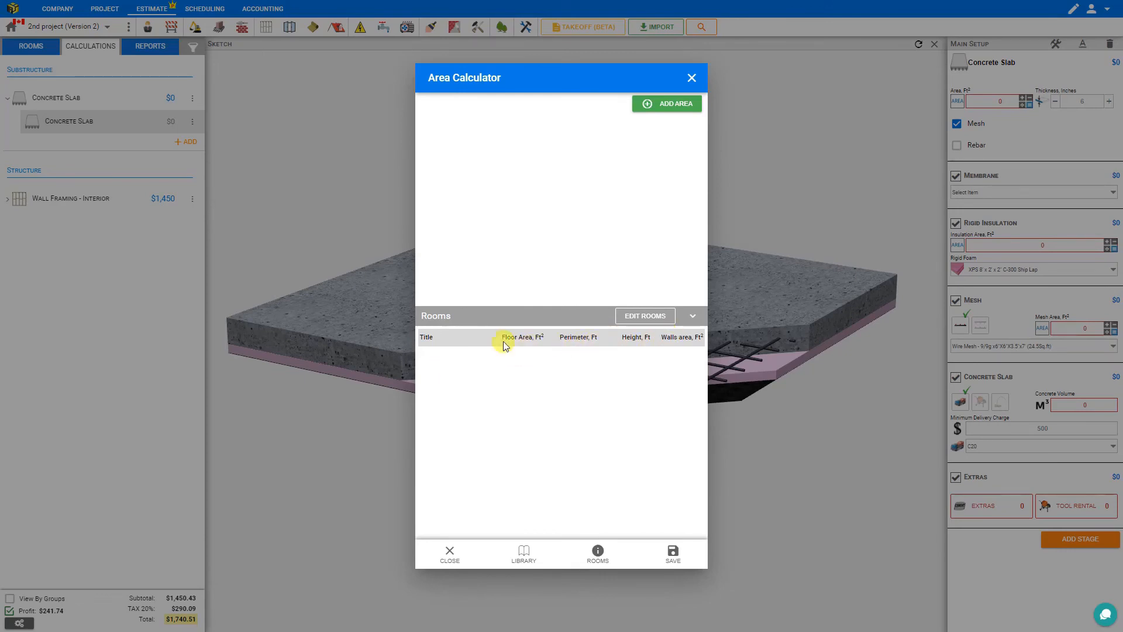
click(670, 105)
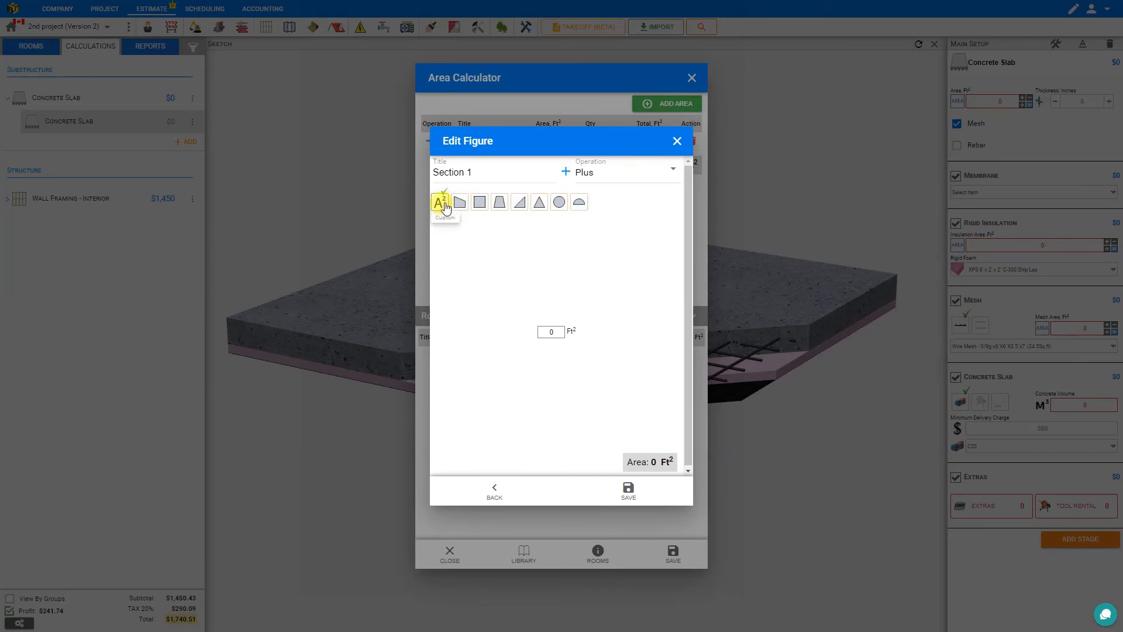
click(481, 209)
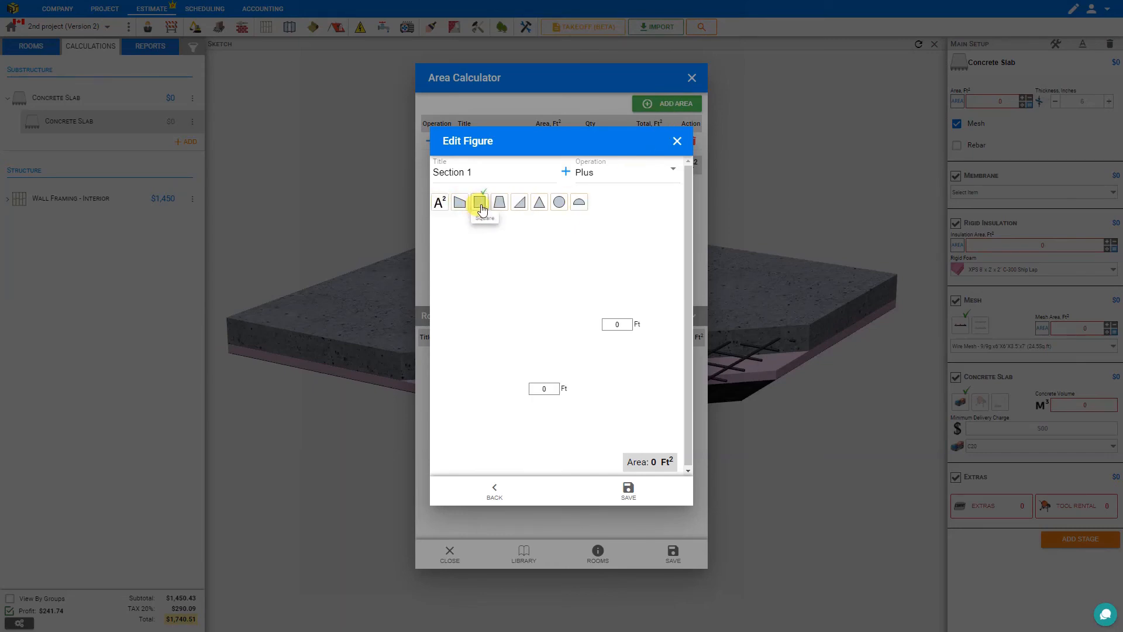
click(533, 388)
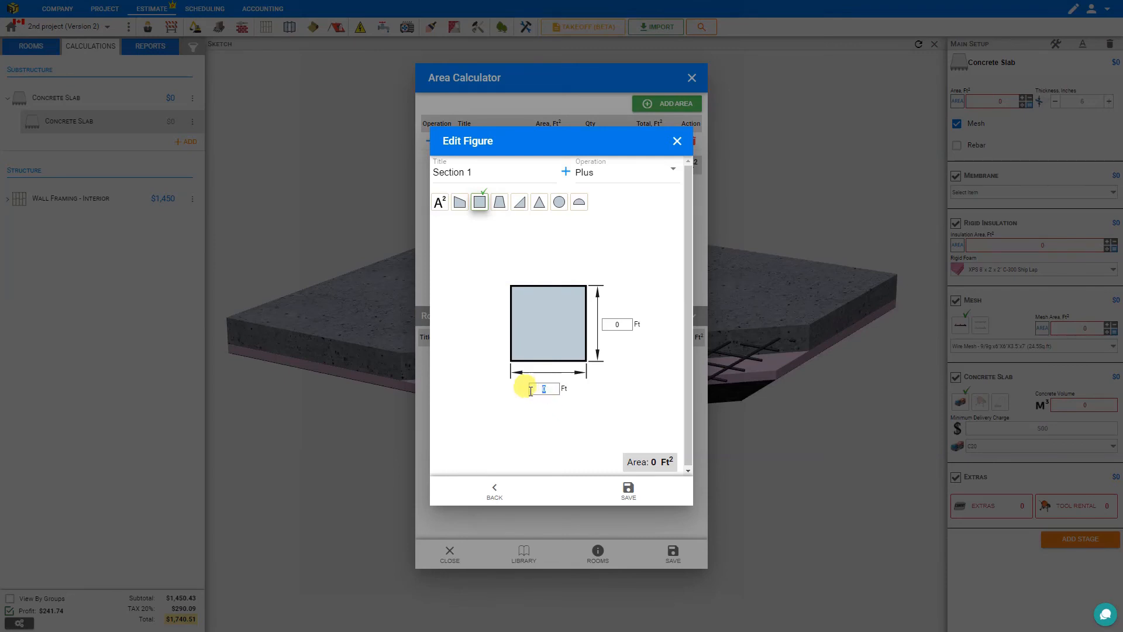
text(10)
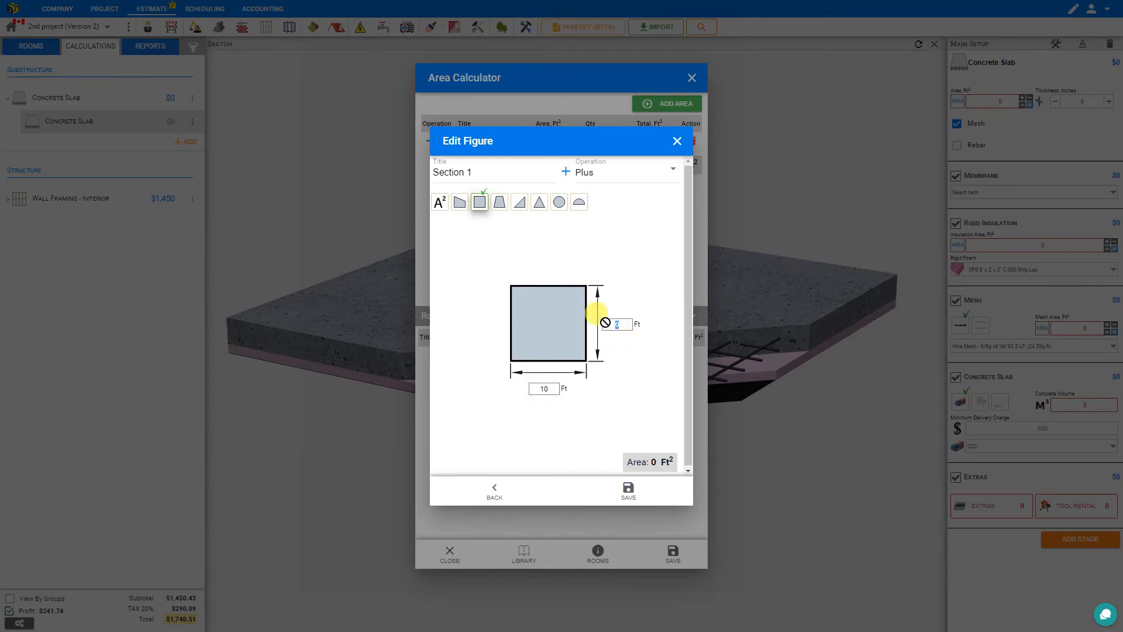
click(608, 324)
text(15)
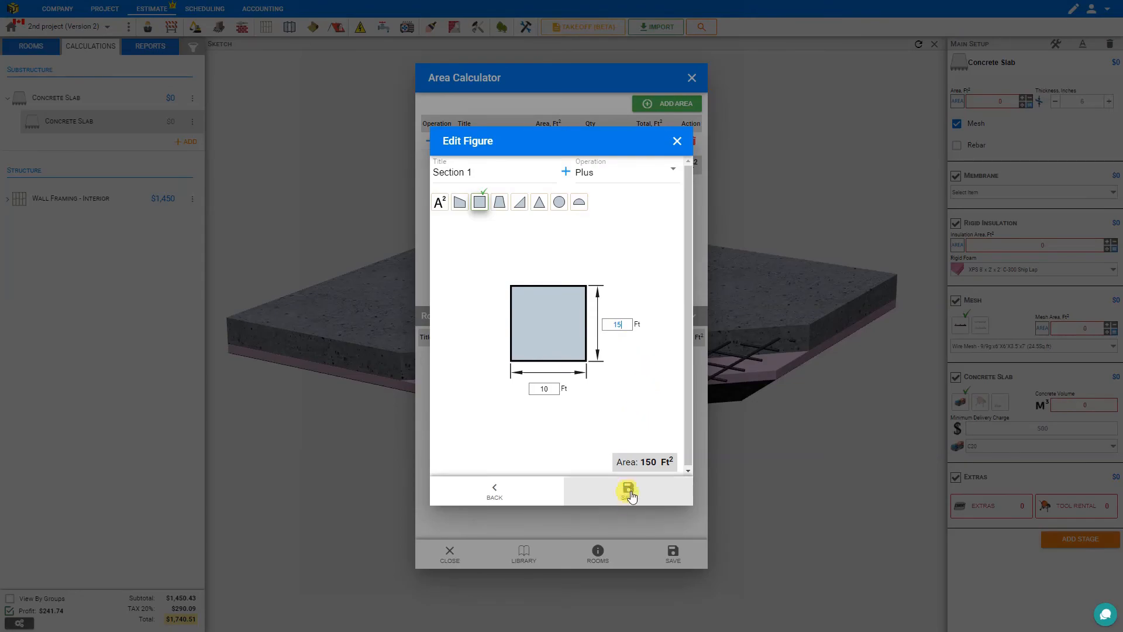
click(630, 491)
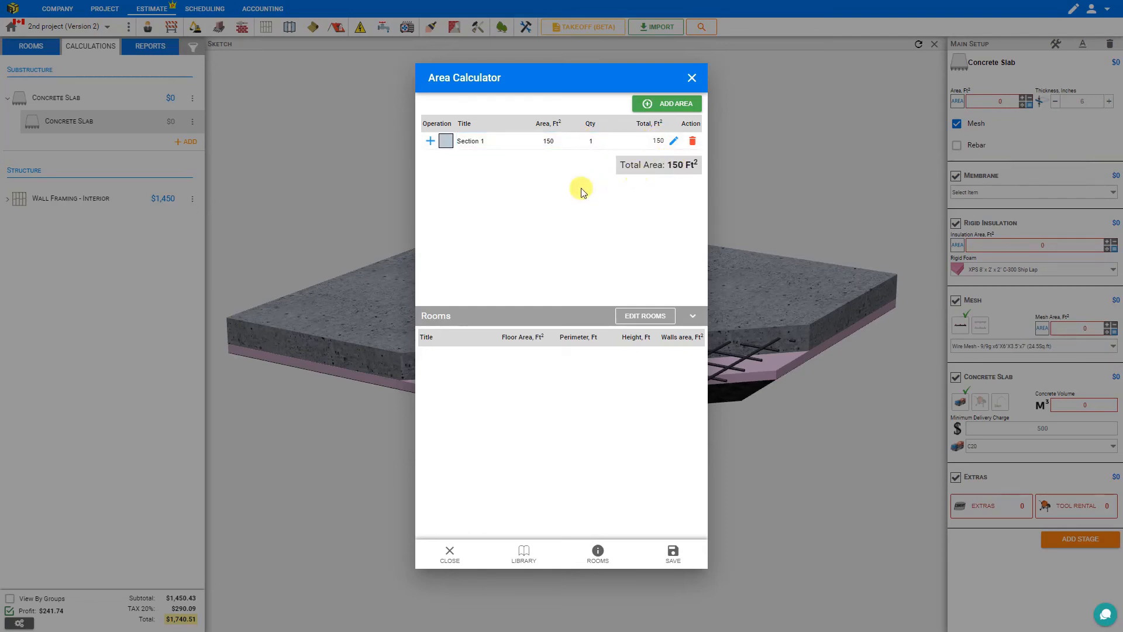
Add Section 2 as a sloped-top figure with an 8 ft taller side and a 10 ft base, sized to 65 Ft²
click(673, 110)
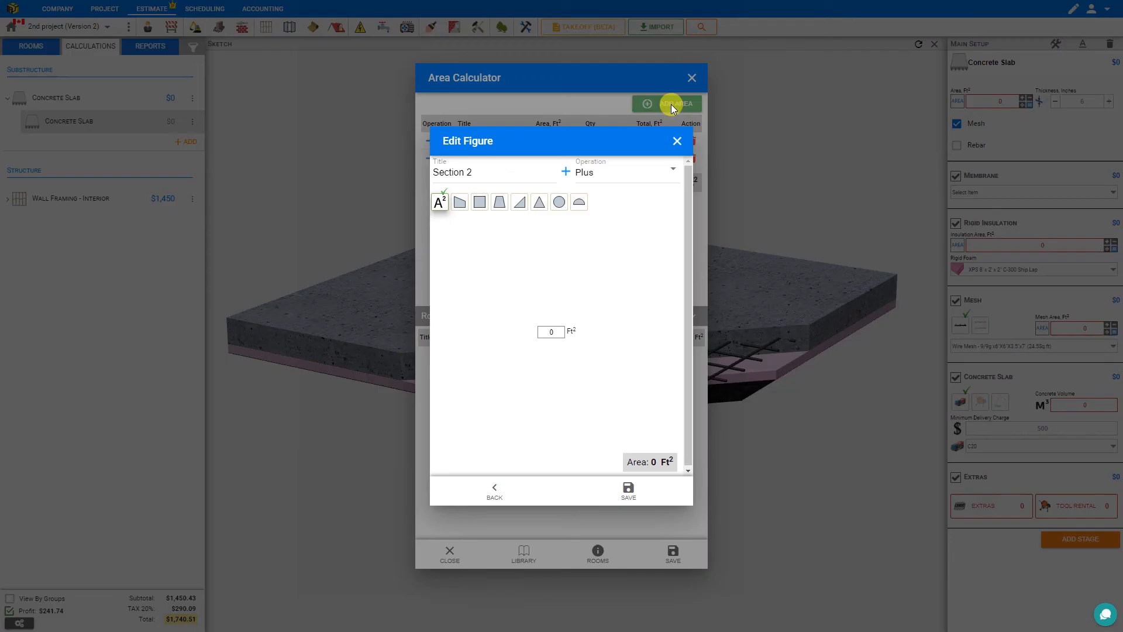
click(461, 208)
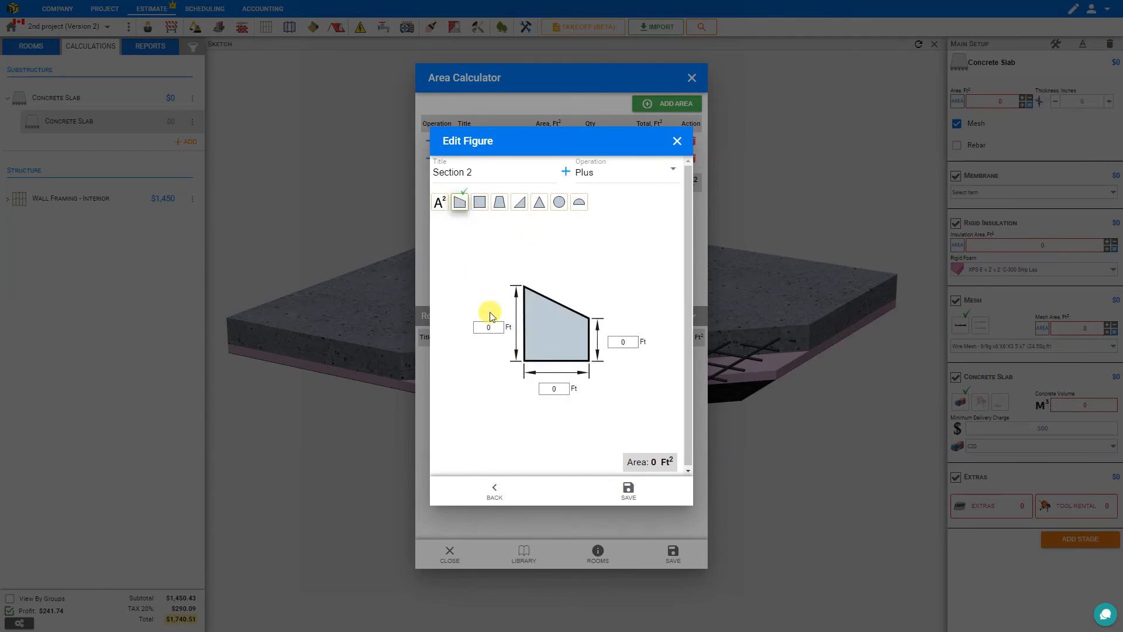
drag(496, 326, 474, 323)
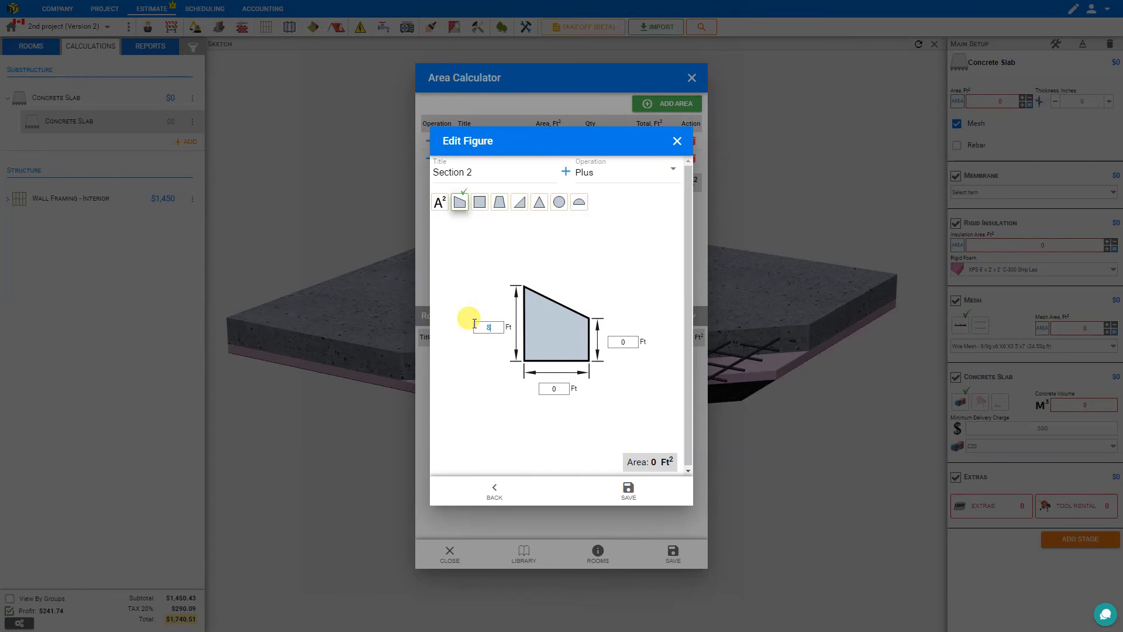
drag(577, 391, 563, 387)
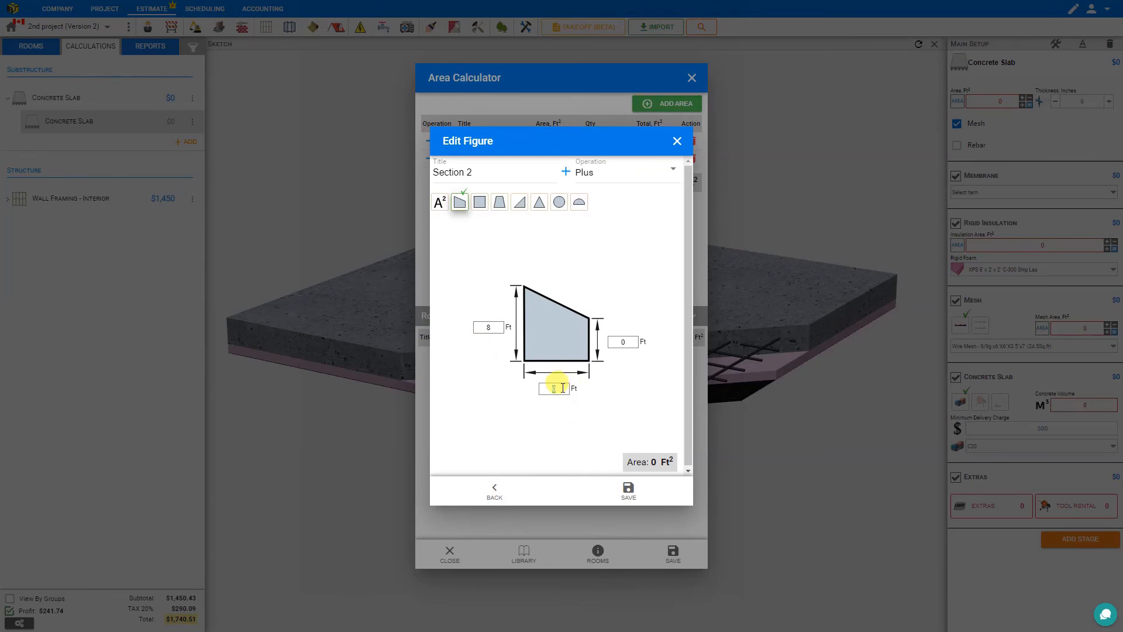
text(10)
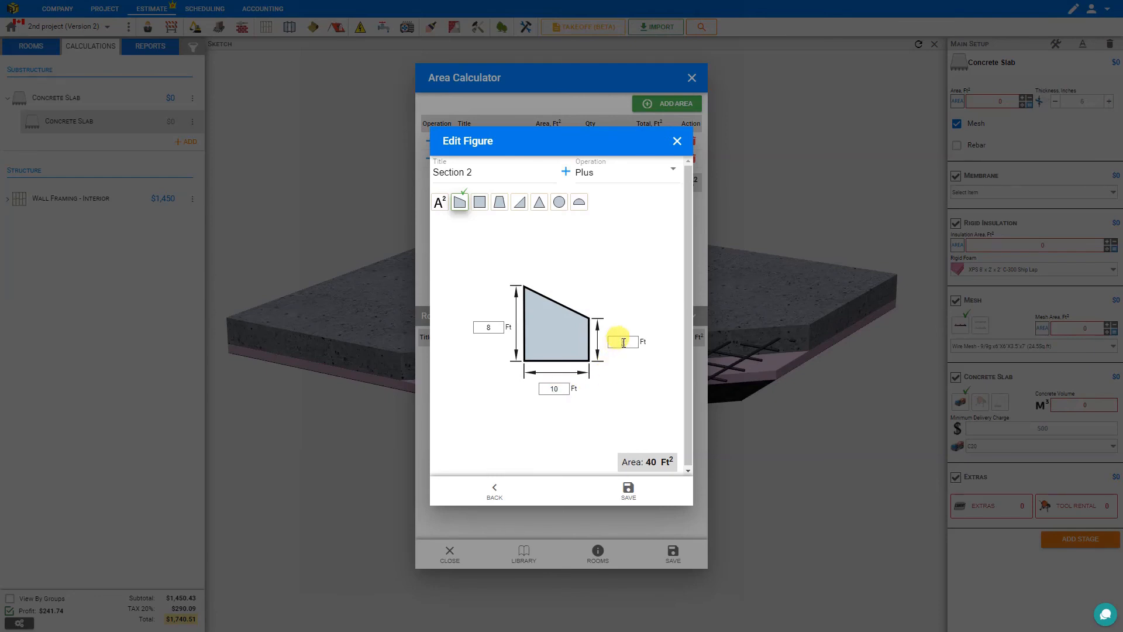
click(629, 492)
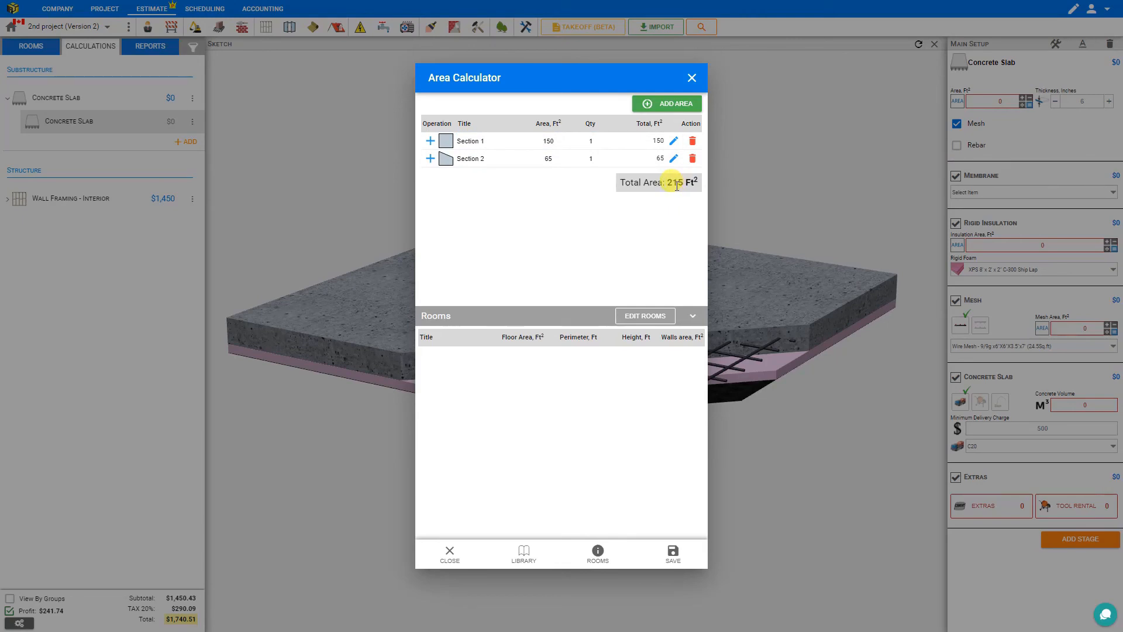
Add Section 3 as a 2 x 2 ft square figure with the Minus operation so it is subtracted from the area
click(668, 109)
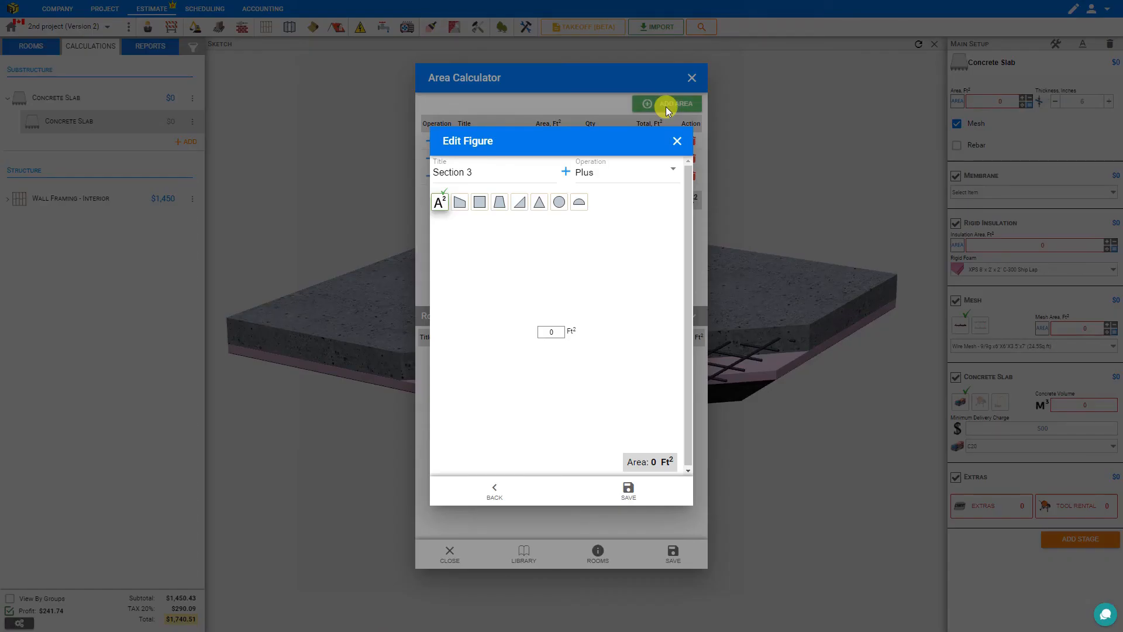
click(479, 204)
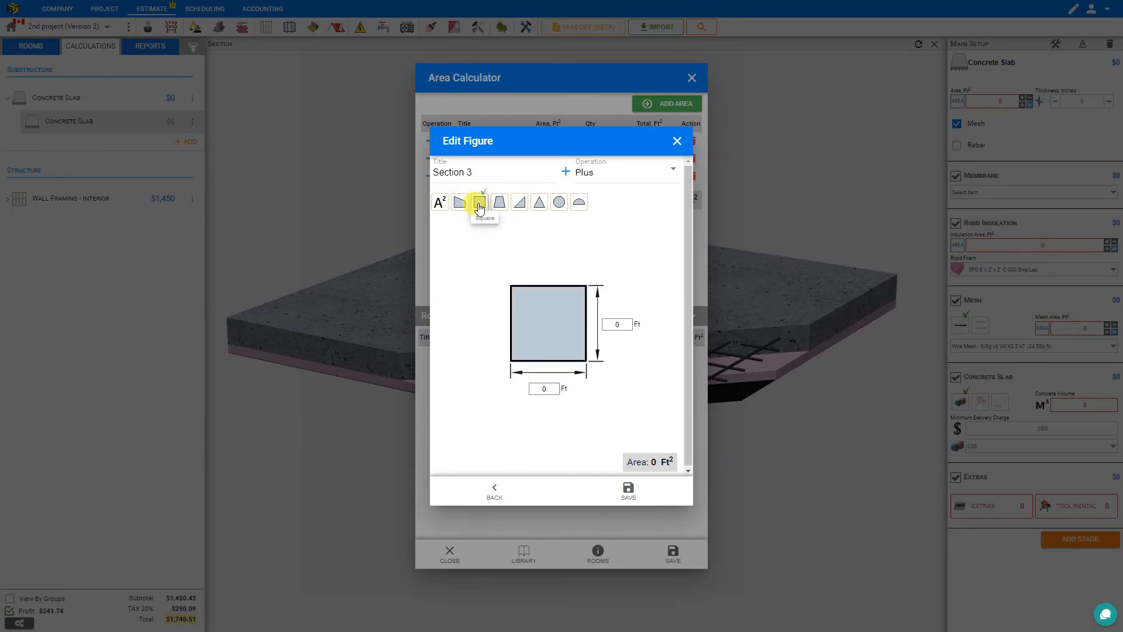
click(615, 324)
text(2)
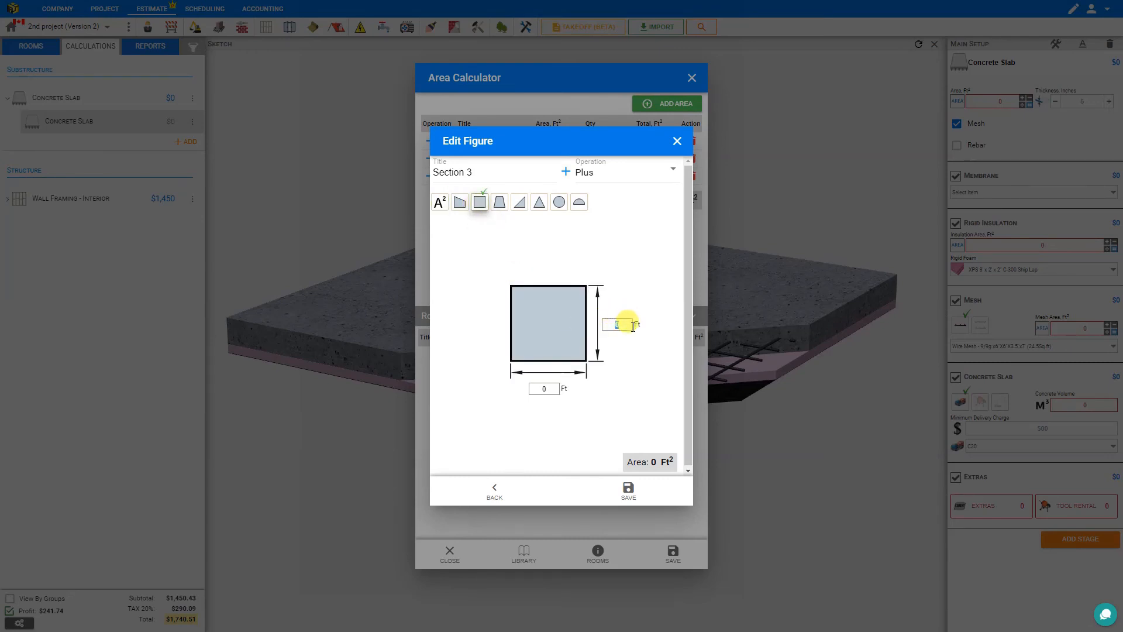
click(541, 389)
text(2)
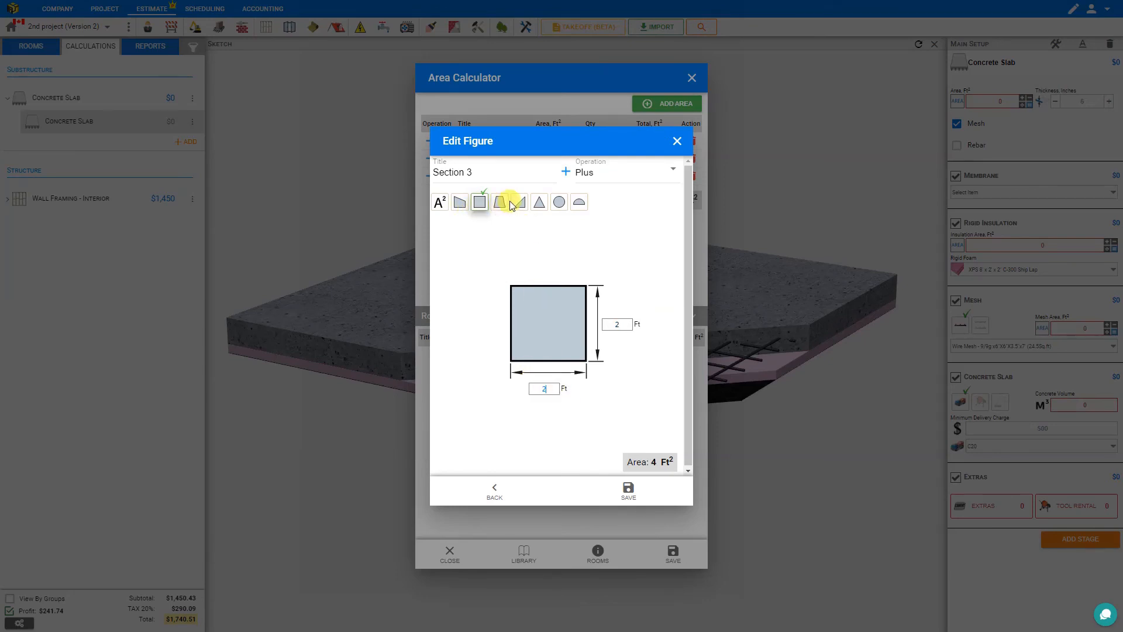
click(667, 176)
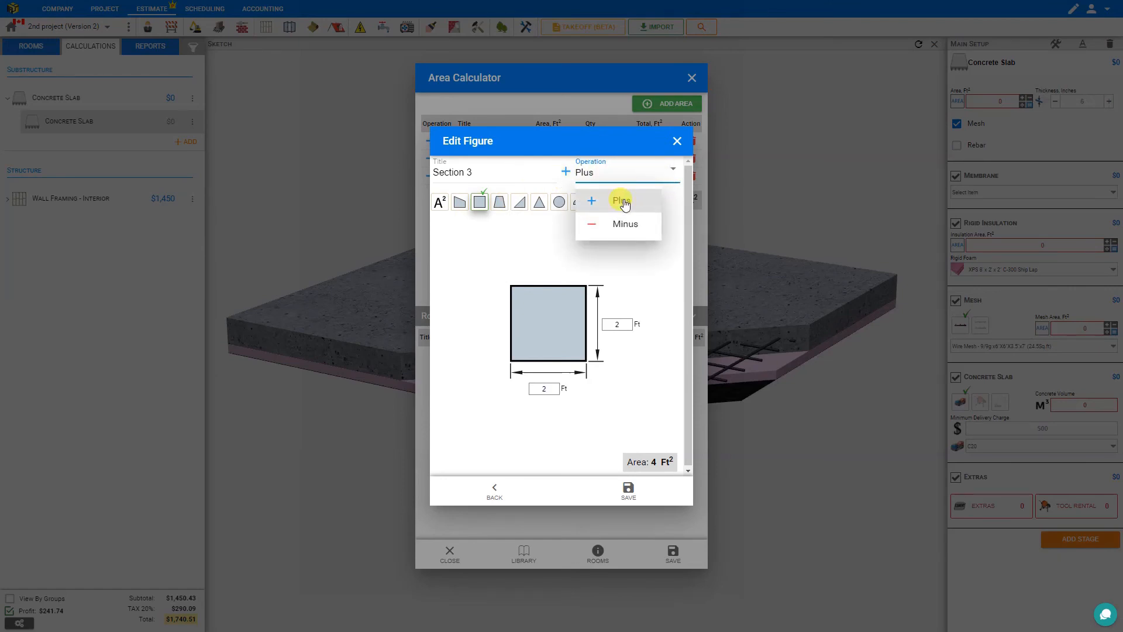
click(626, 225)
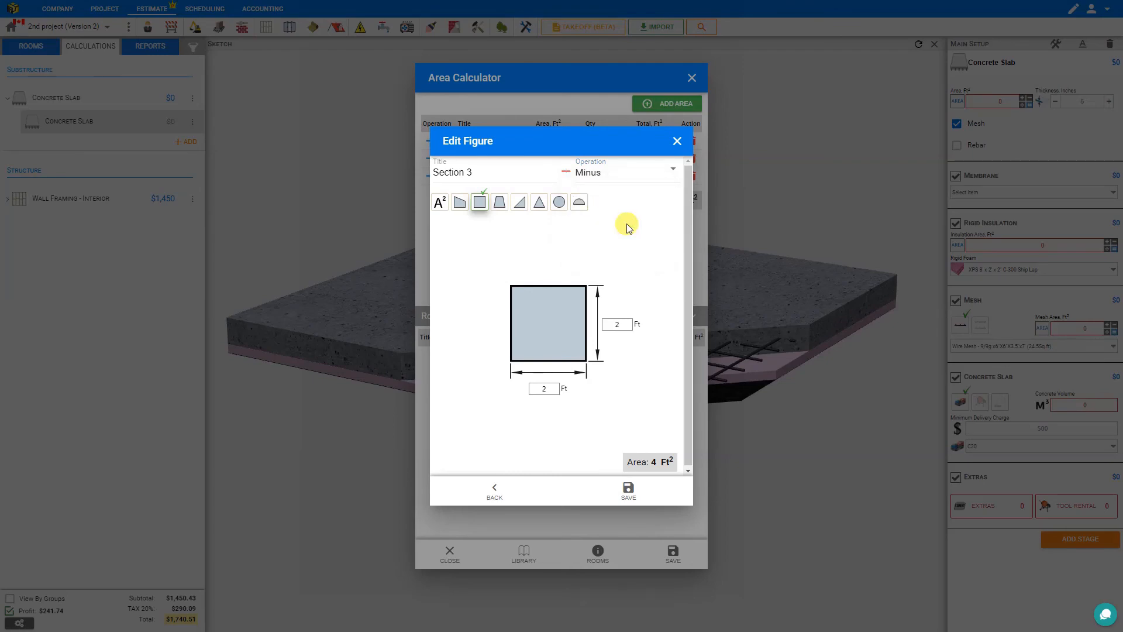
click(628, 491)
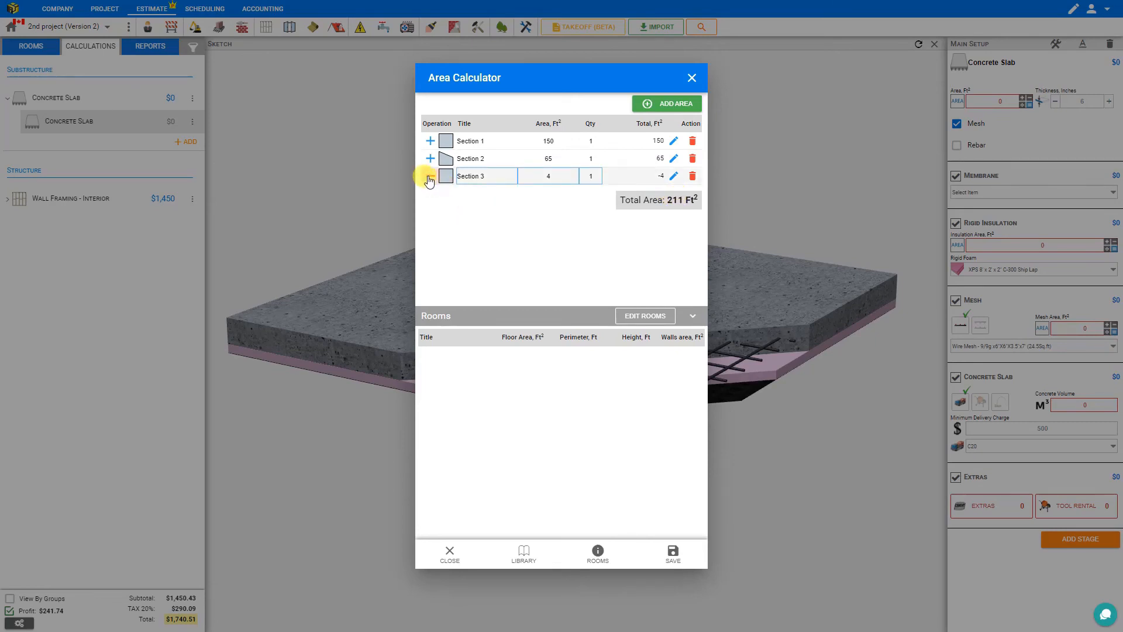
Add an empty custom Section 4, close its figure editor, and apply the calculated area to the slab
click(669, 103)
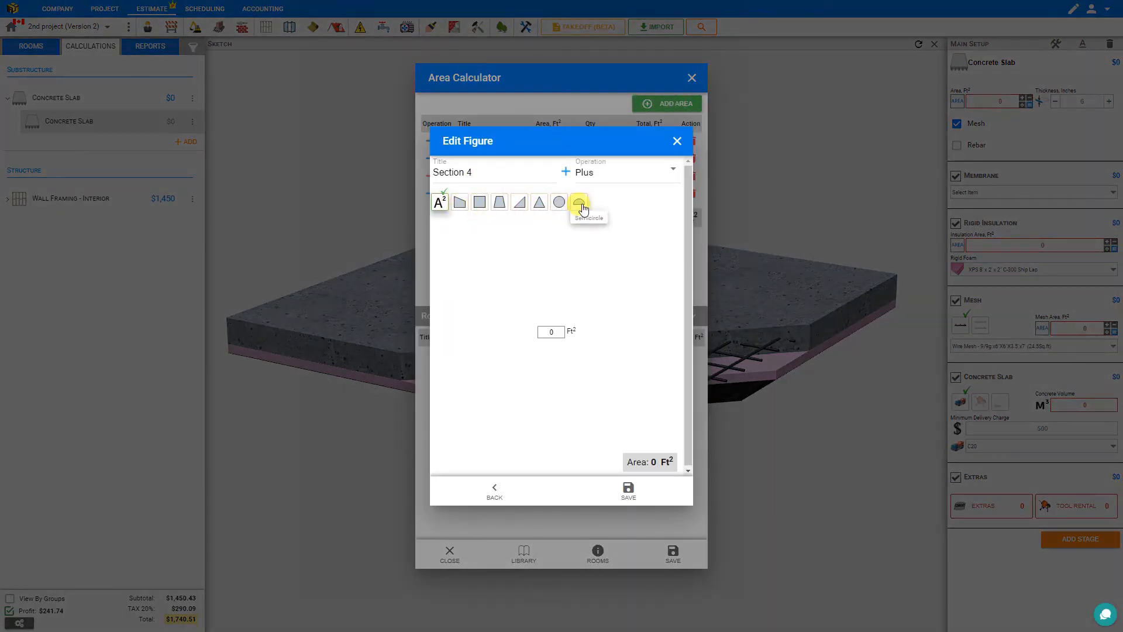
click(676, 141)
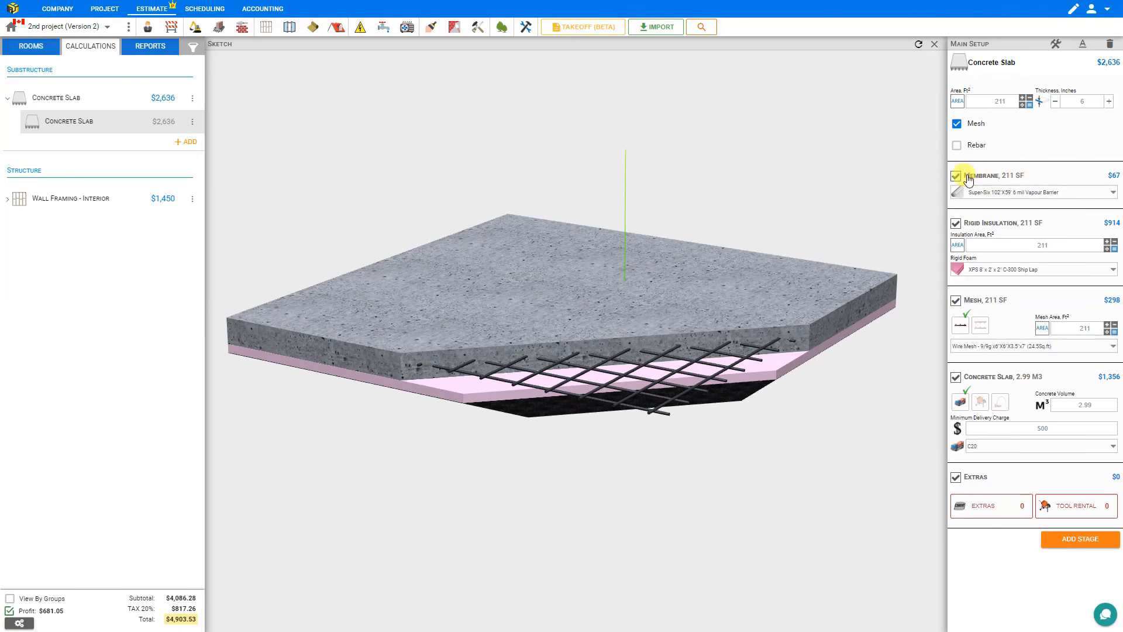
Reopen the slab's area calculator, check Section 1's figure, delete the empty Section 4, and close the calculator
click(1024, 102)
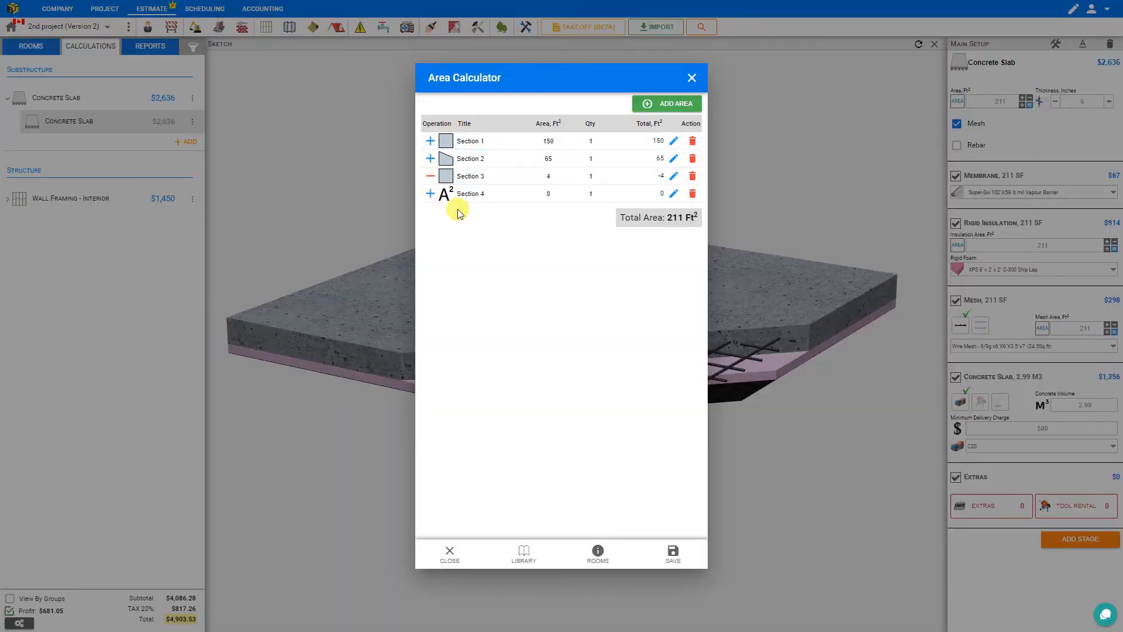
click(673, 142)
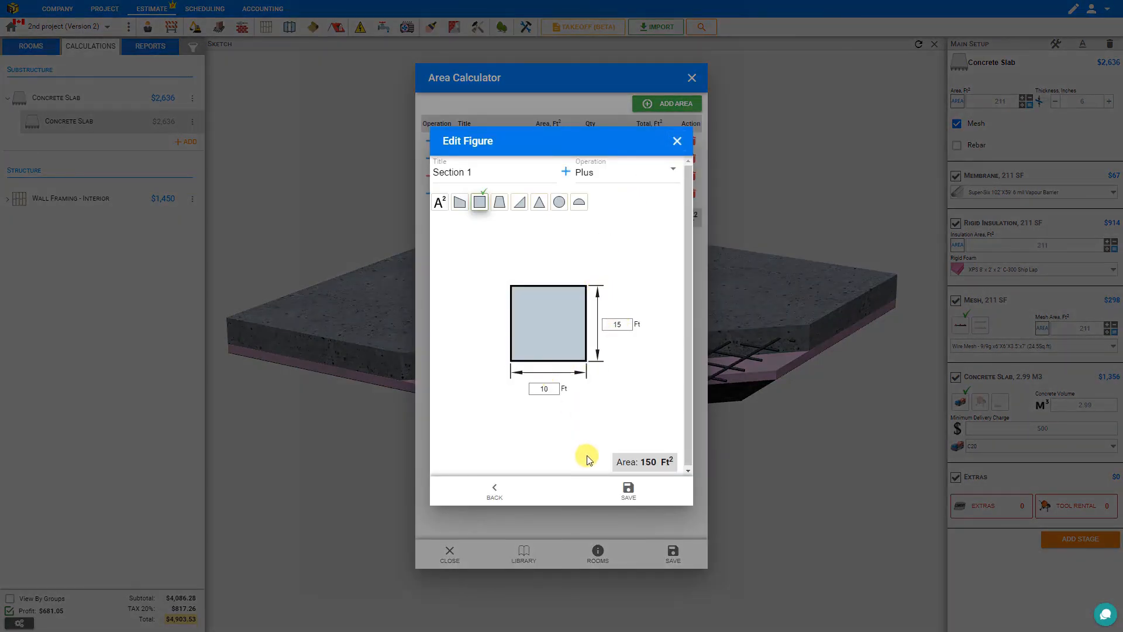
click(676, 142)
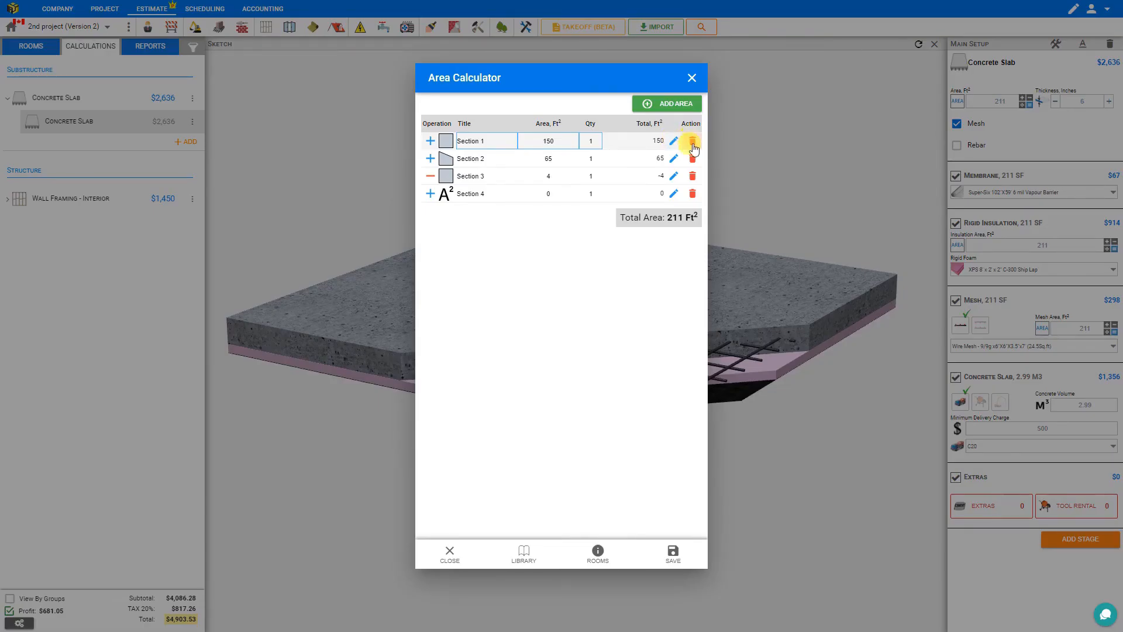
click(692, 195)
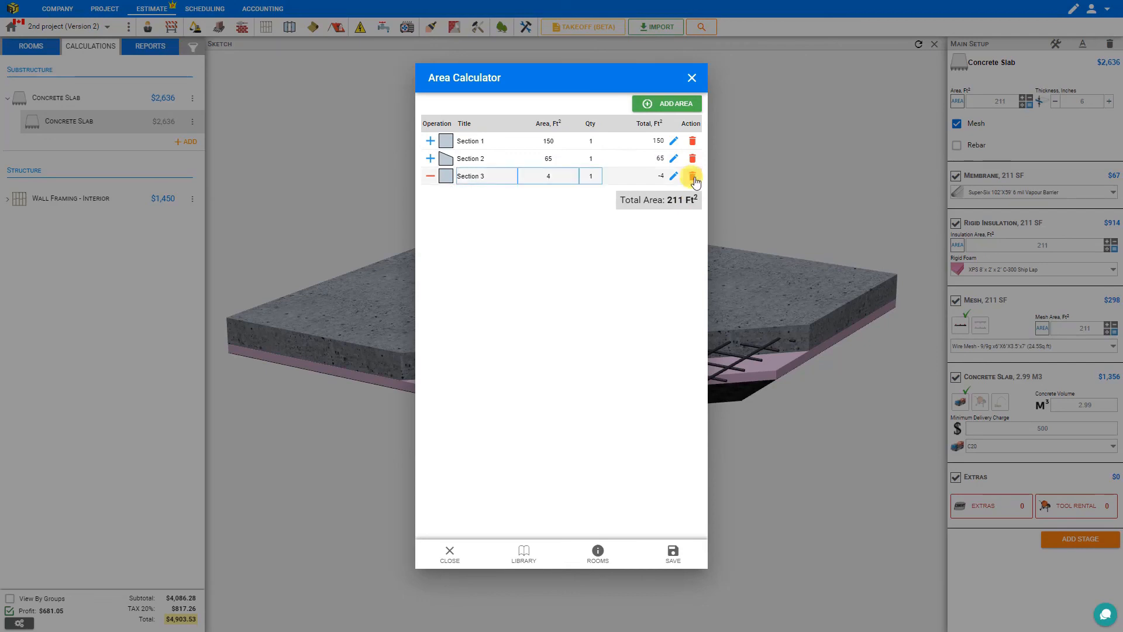
click(692, 77)
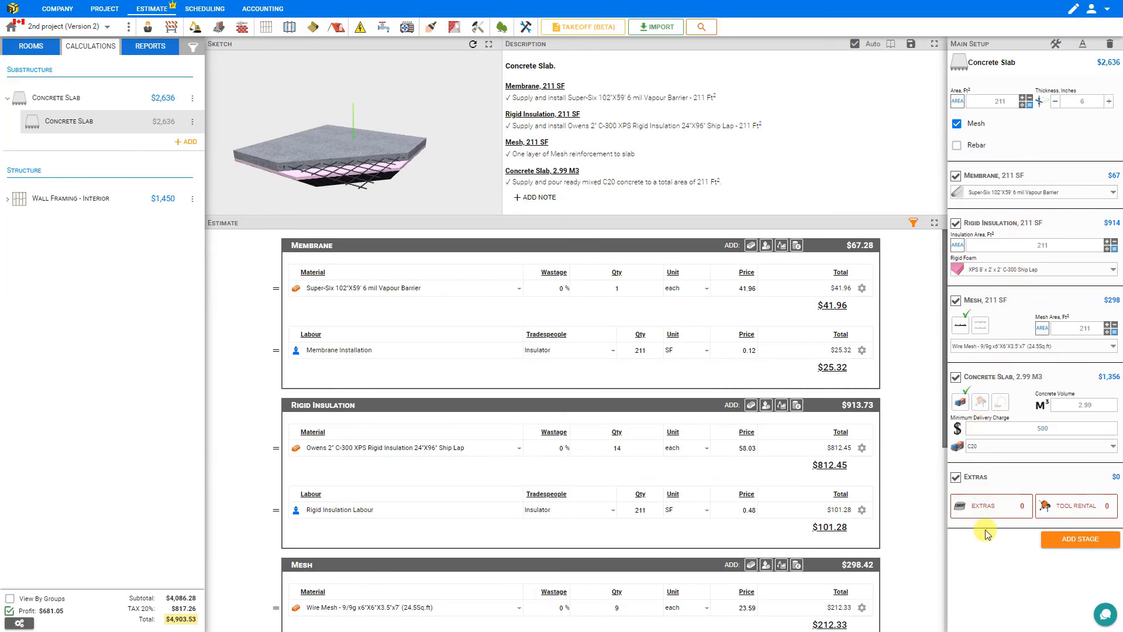
Open the Quote report and examine the Concrete Slab and Wall Framing - Interior costs through to the overall total
click(141, 49)
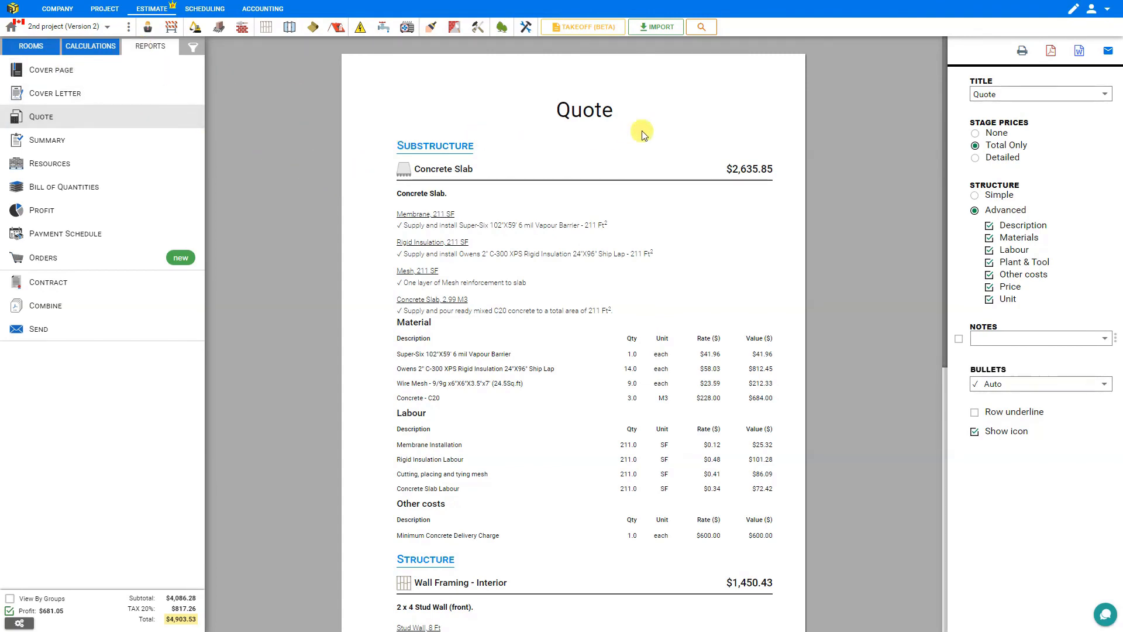
scroll(815, 155, down, 1)
scroll(816, 155, down, 1)
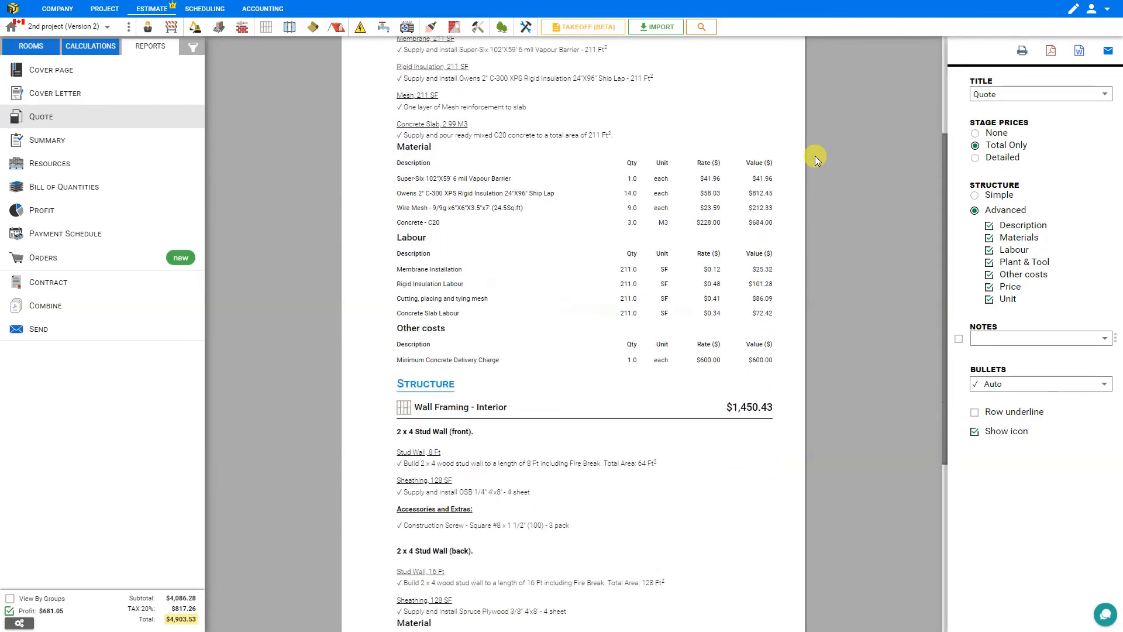
scroll(815, 156, up, 2)
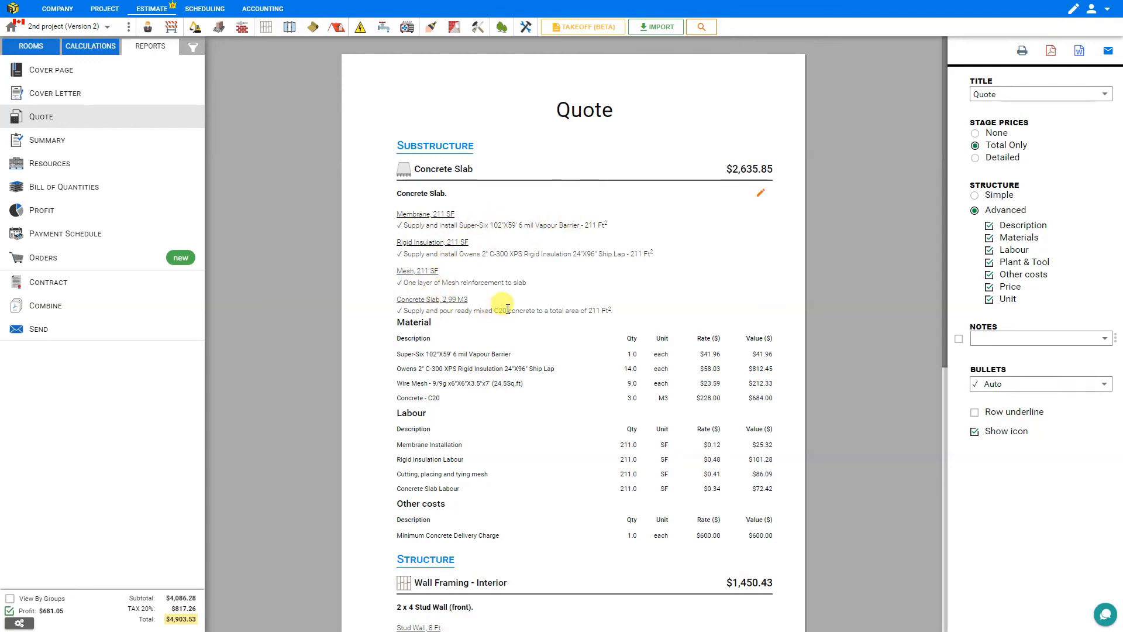
scroll(426, 404, down, 2)
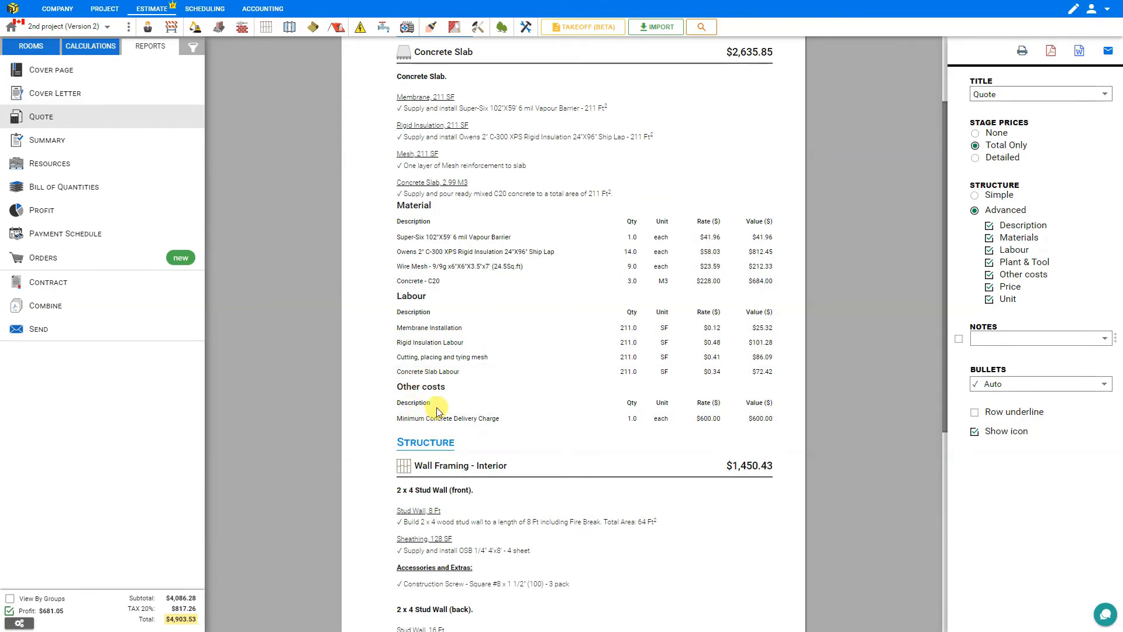
scroll(440, 408, down, 6)
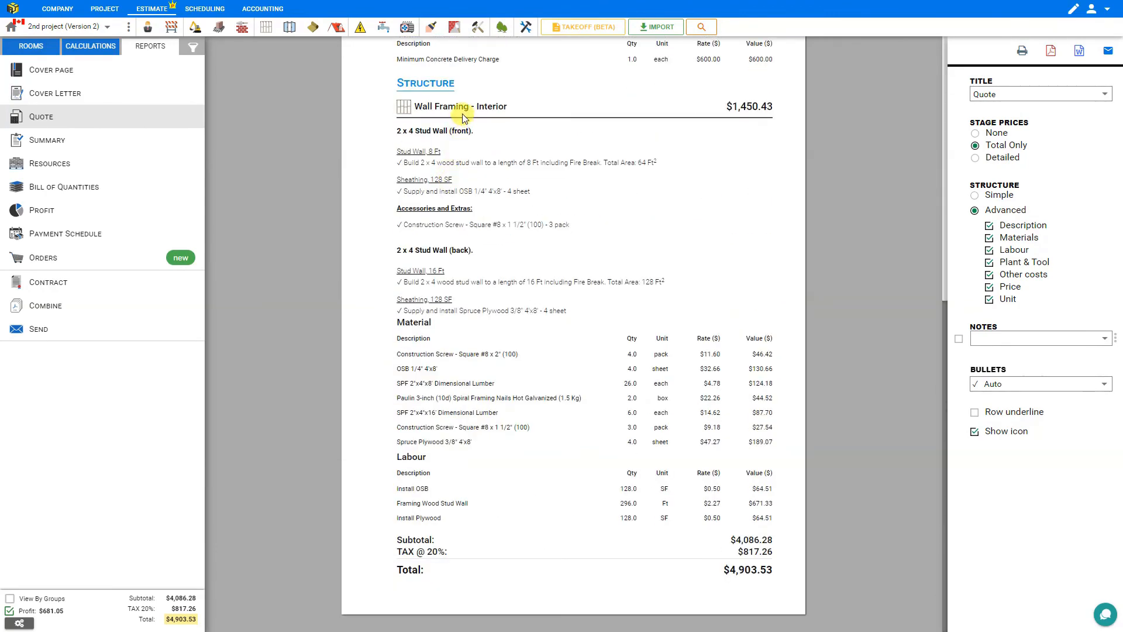
mouse_move(533, 106)
scroll(789, 209, up, 7)
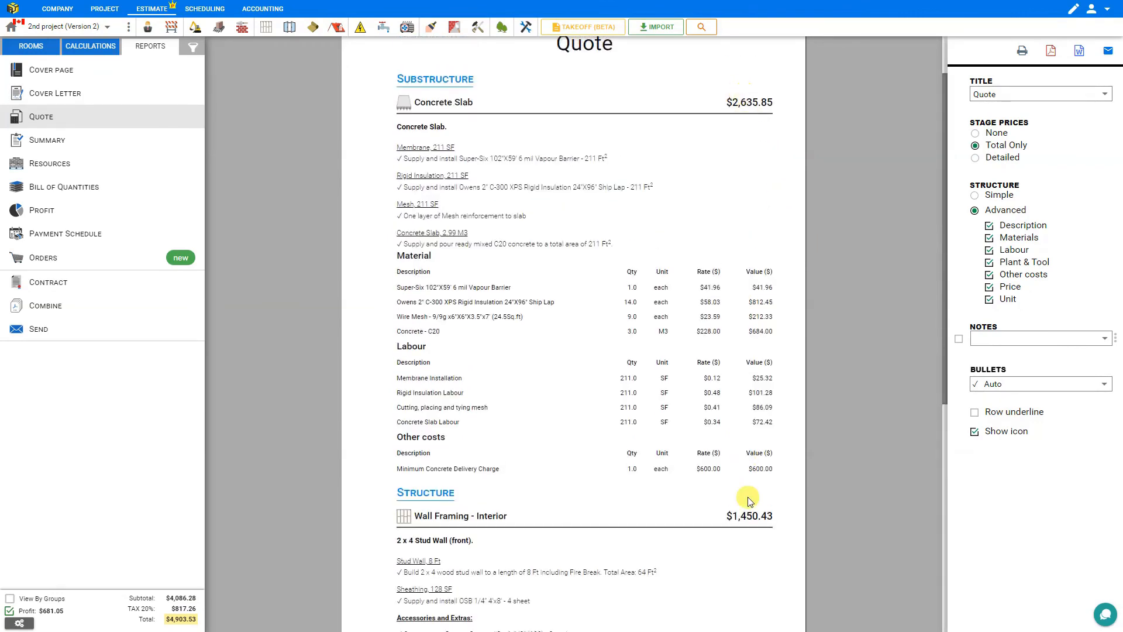
scroll(754, 491, down, 7)
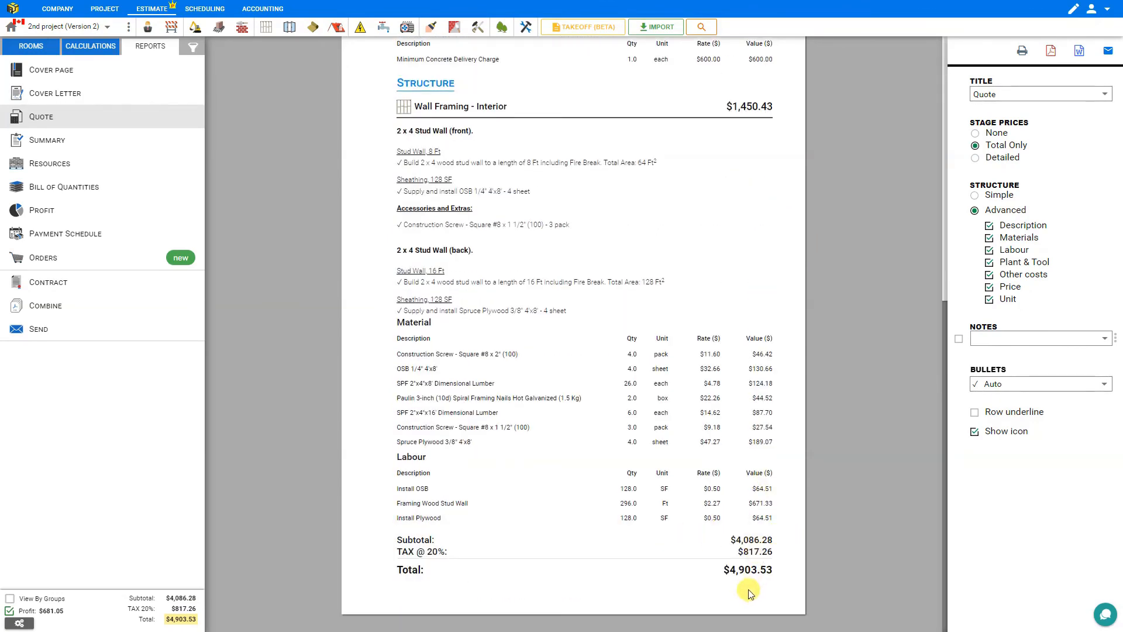
Preview the quote in the Simple structure and without descriptions, restoring the Advanced structure with Description included
scroll(750, 582, up, 7)
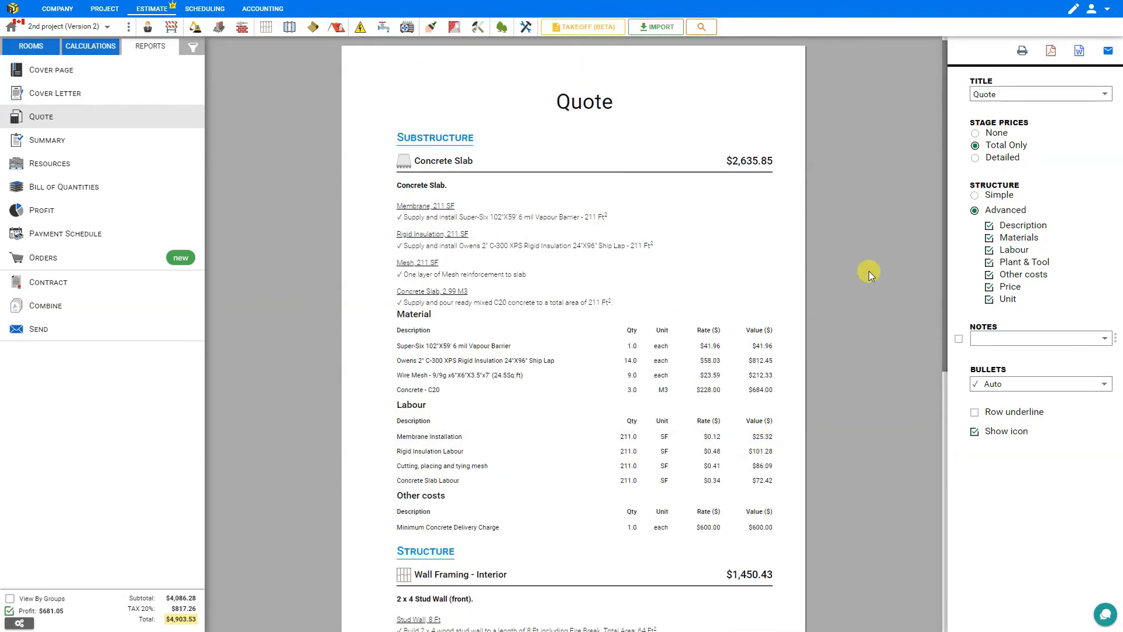
click(973, 196)
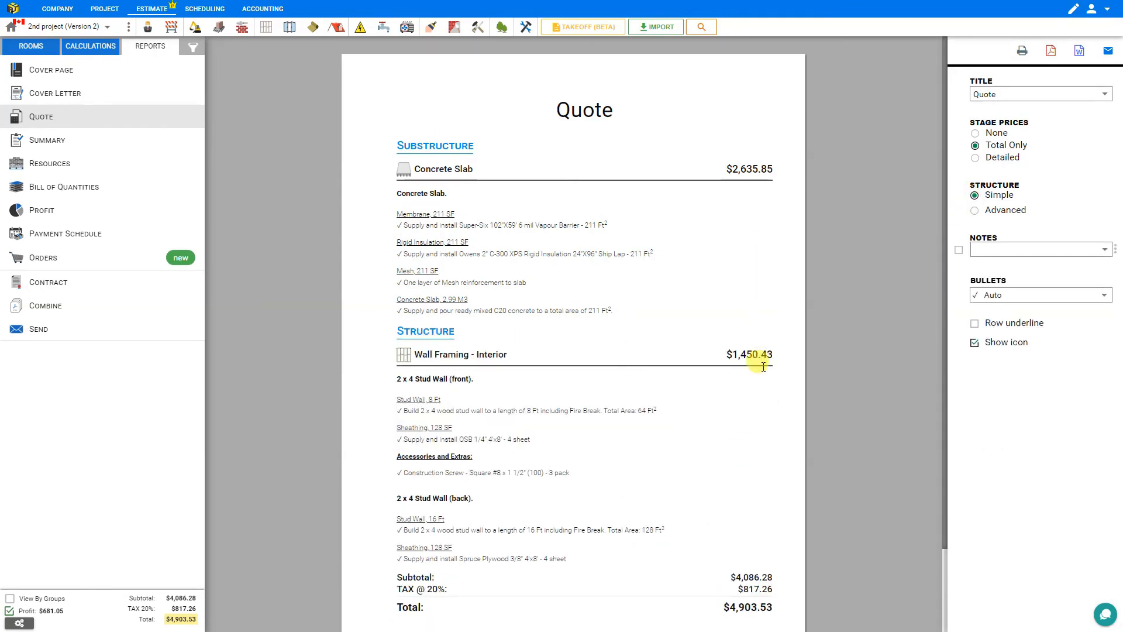
click(974, 211)
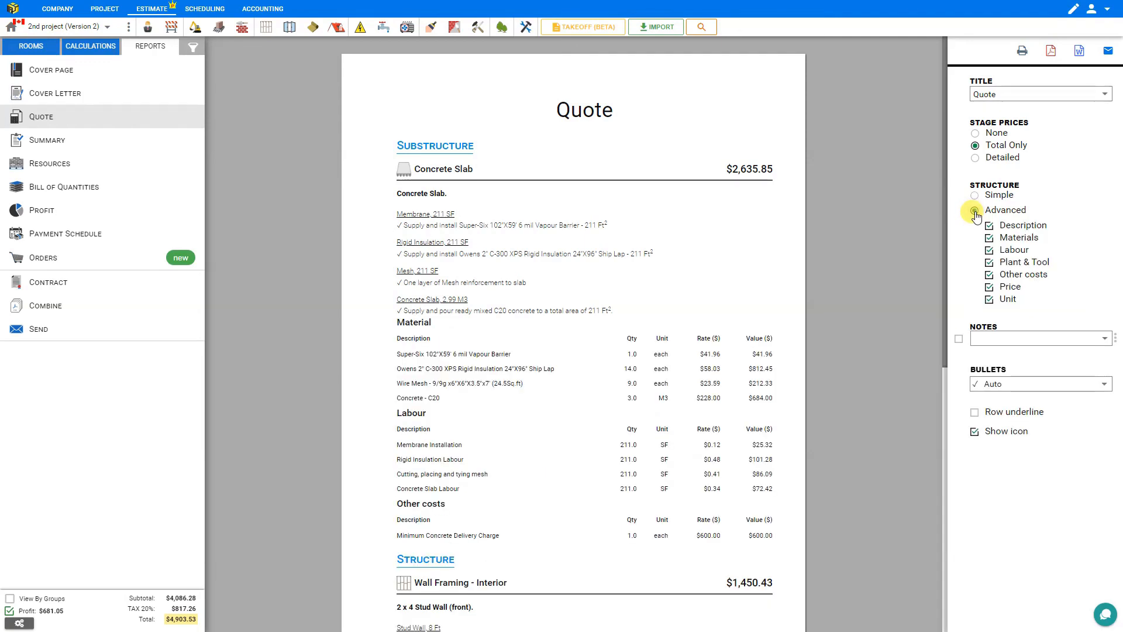
click(989, 227)
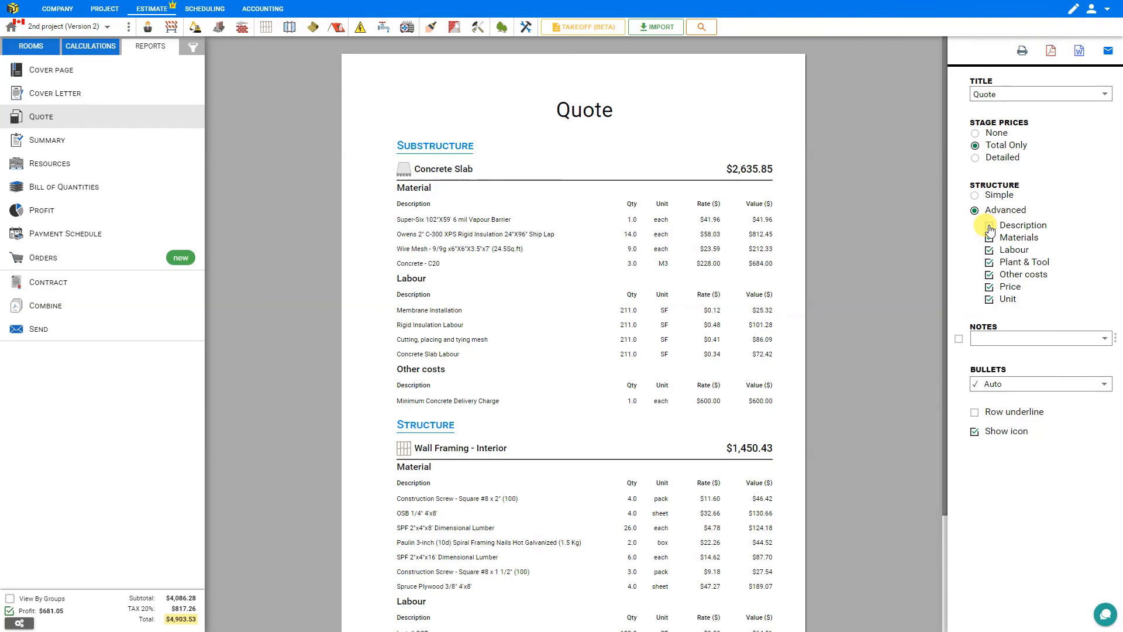
click(989, 226)
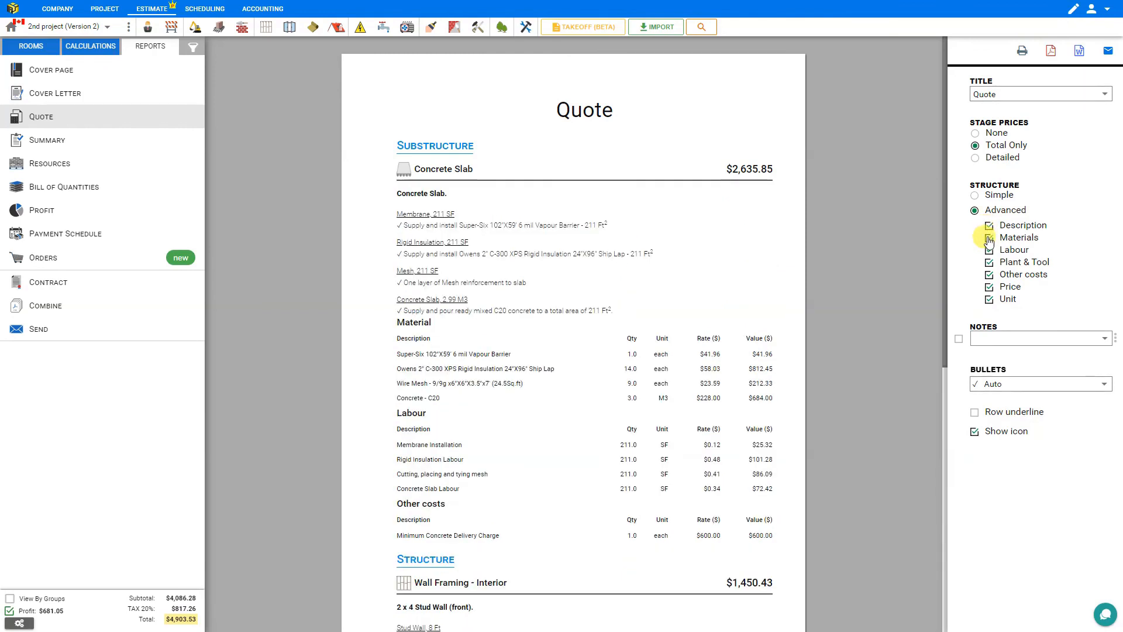
Exclude Materials and Labour from the quote's Advanced structure and review the shortened report down to its total
click(988, 239)
click(989, 251)
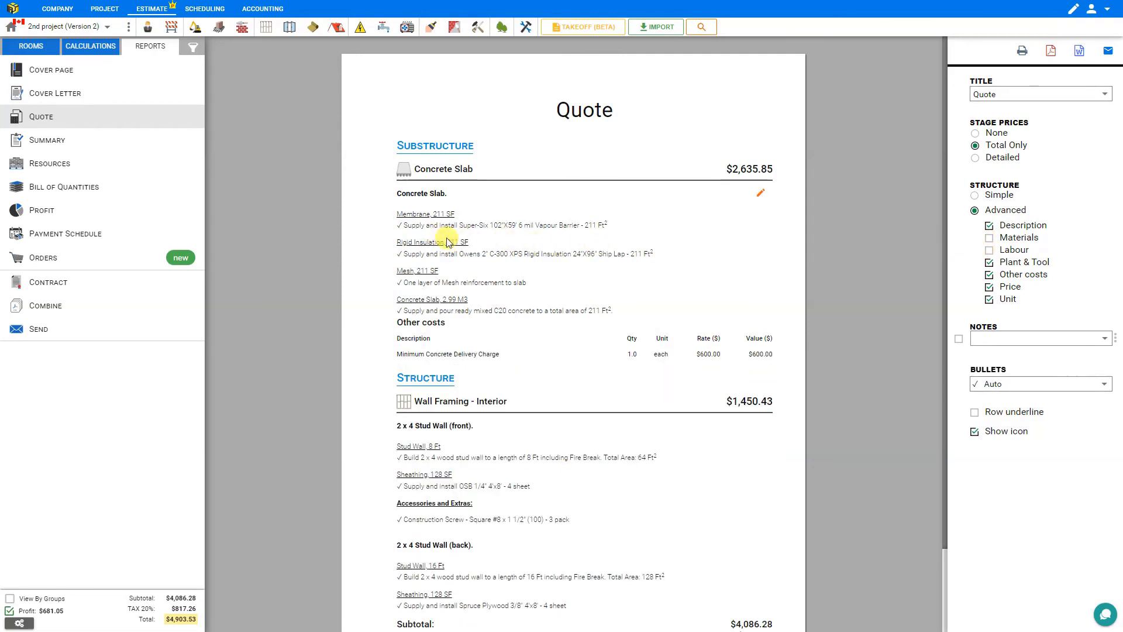
scroll(534, 250, down, 2)
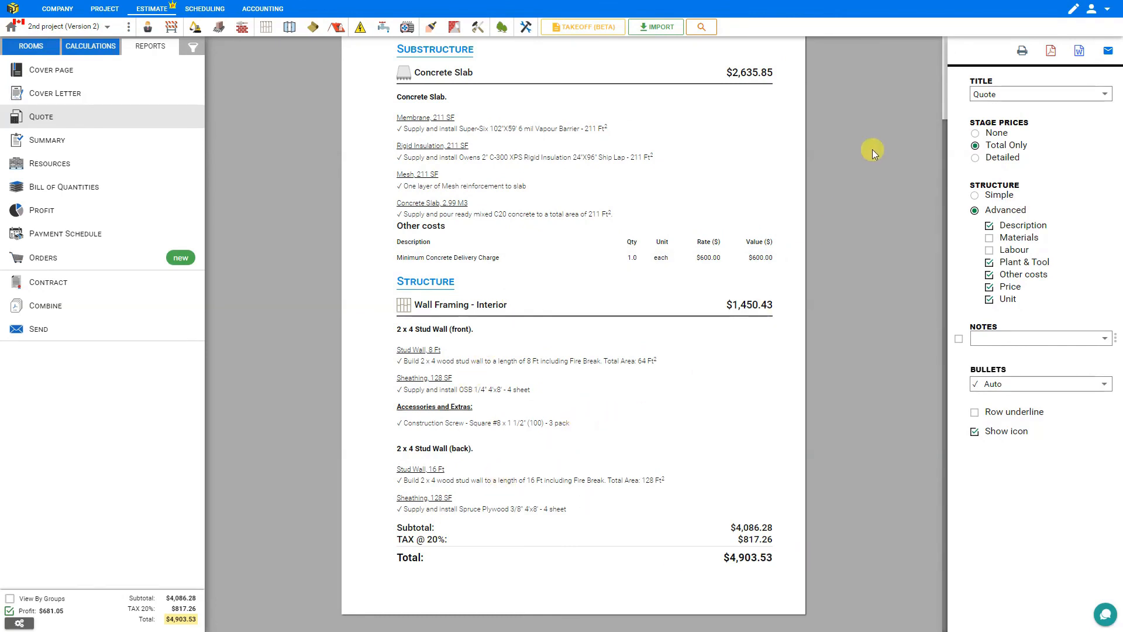
Compare the quote with stage prices set to None and Total Only, and set the stage prices to Detailed
click(972, 138)
scroll(802, 129, up, 2)
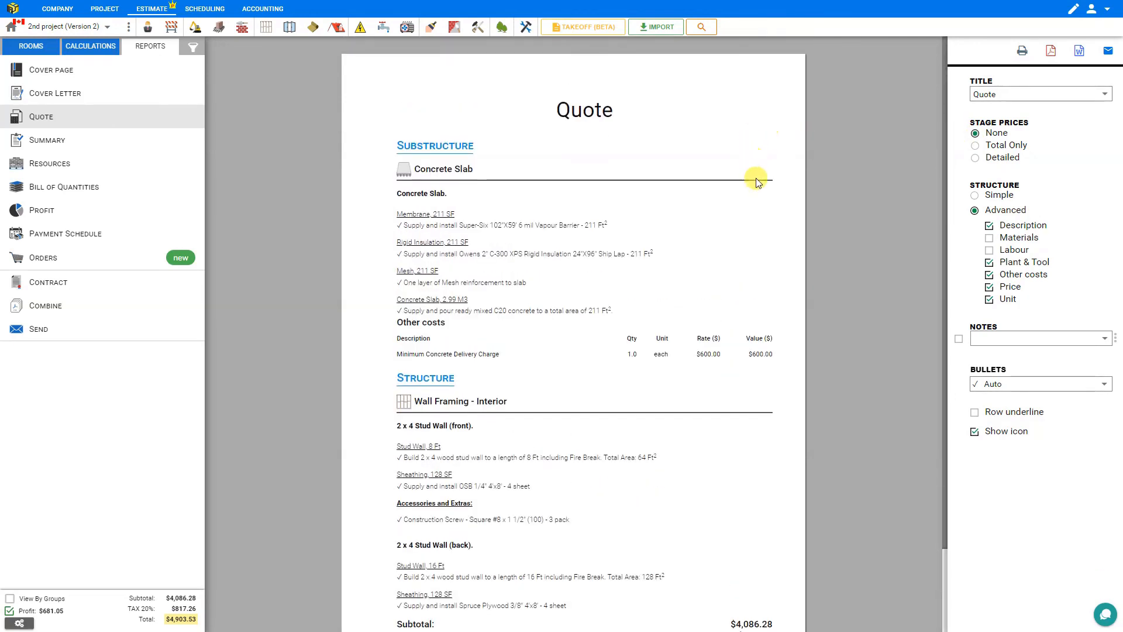
scroll(755, 182, down, 2)
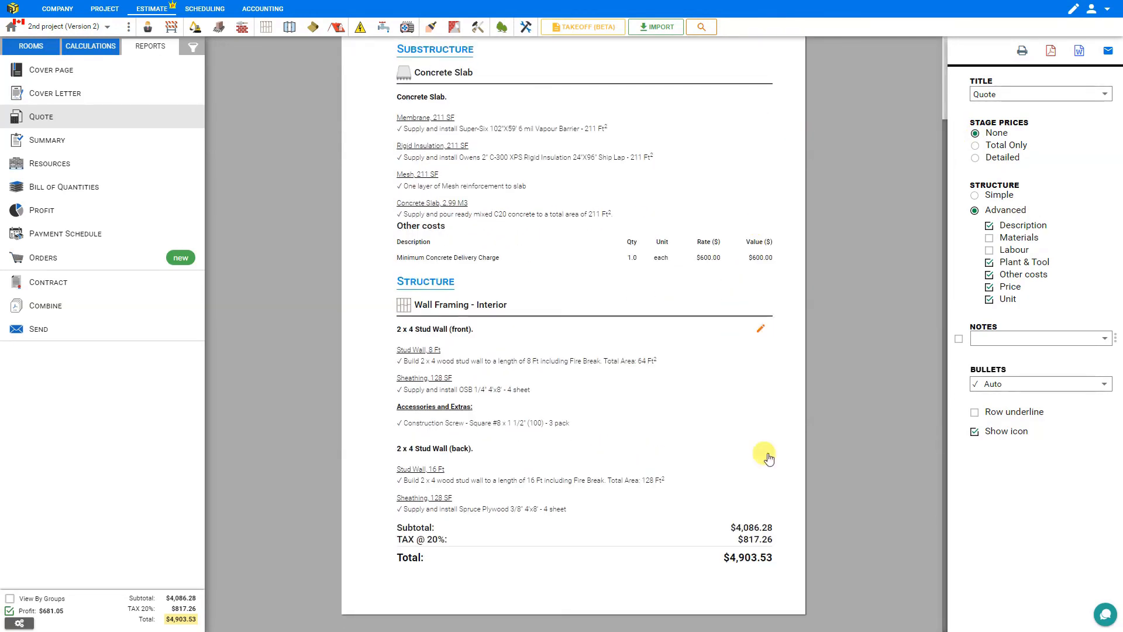
click(972, 146)
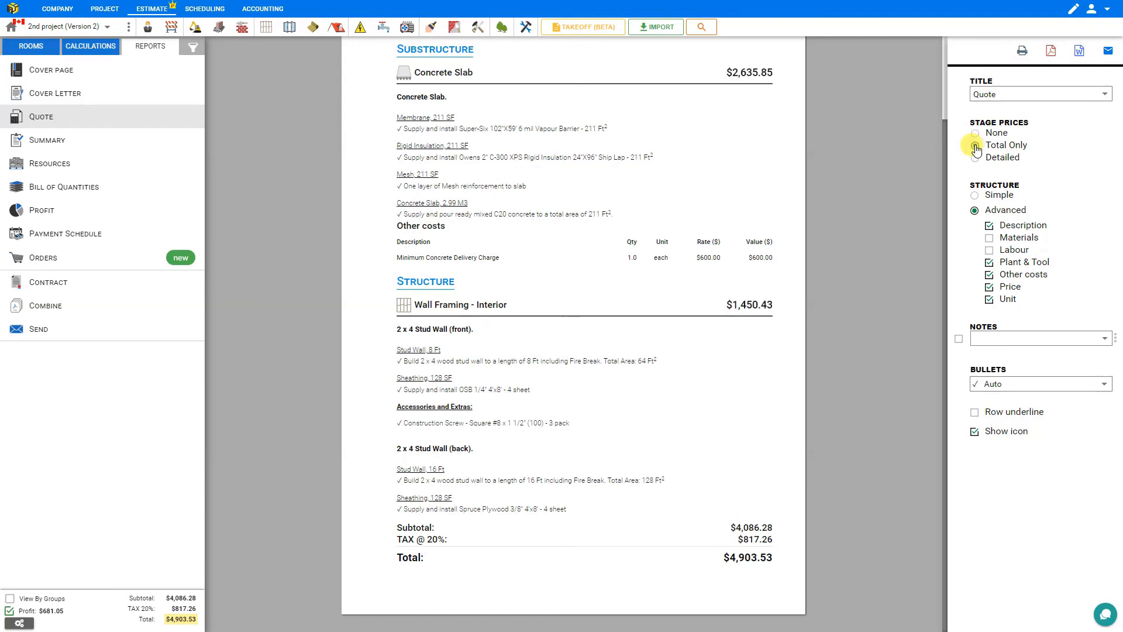
click(974, 158)
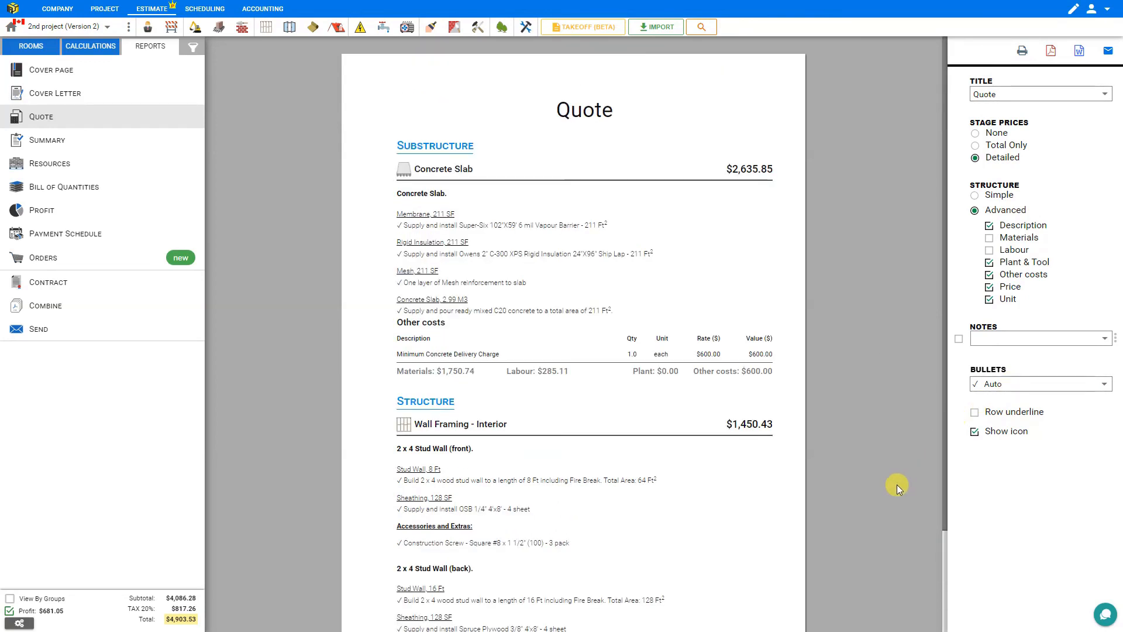
Look through the remaining reports, from Cover Page and Cover Letter to Resources, Bill of Quantities, Profit, Orders, Contract and the Combine options
click(59, 77)
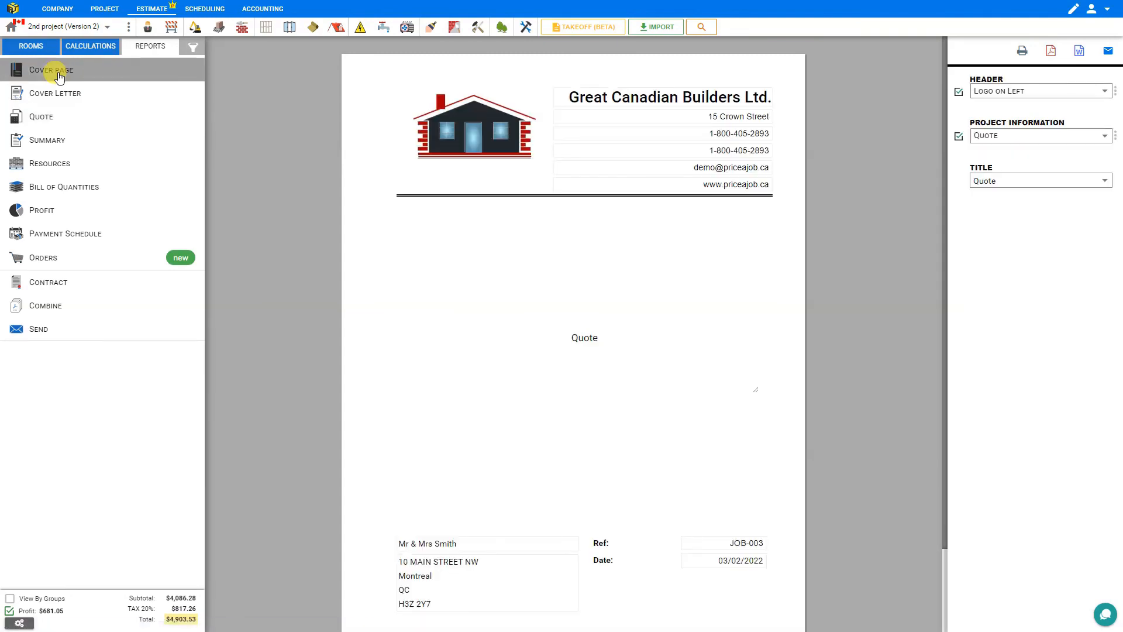
click(59, 94)
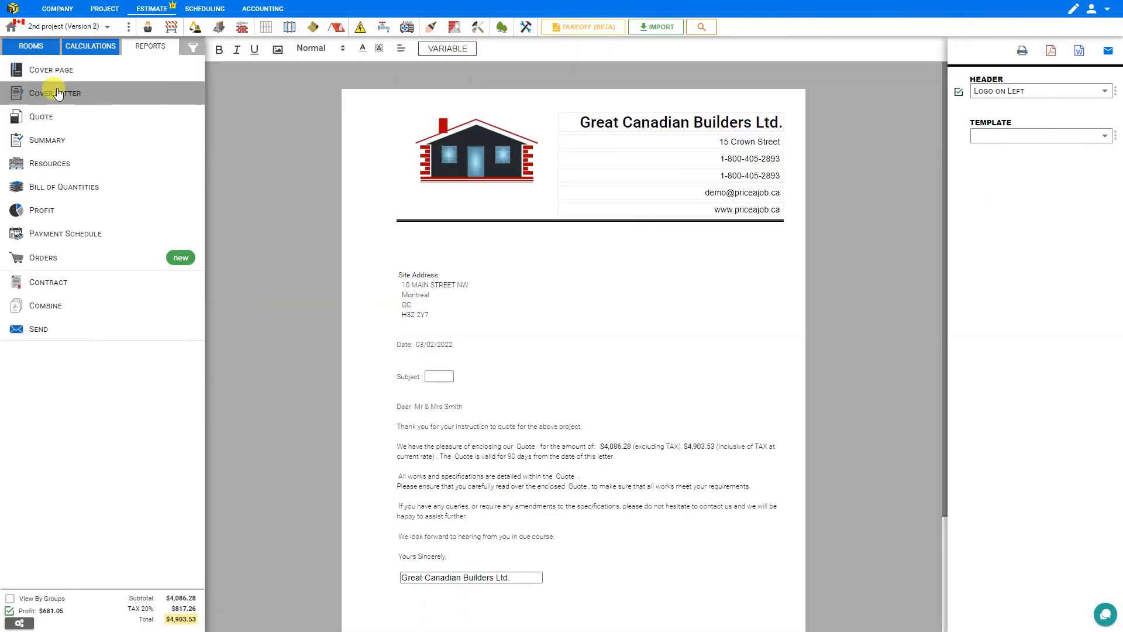
click(44, 142)
click(50, 166)
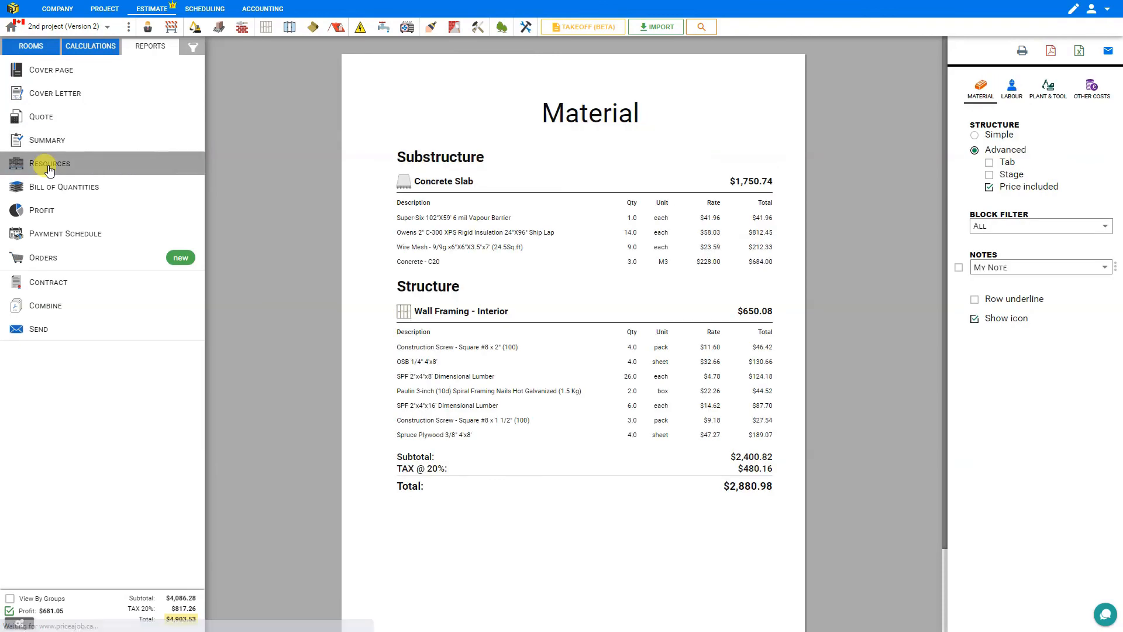
click(45, 186)
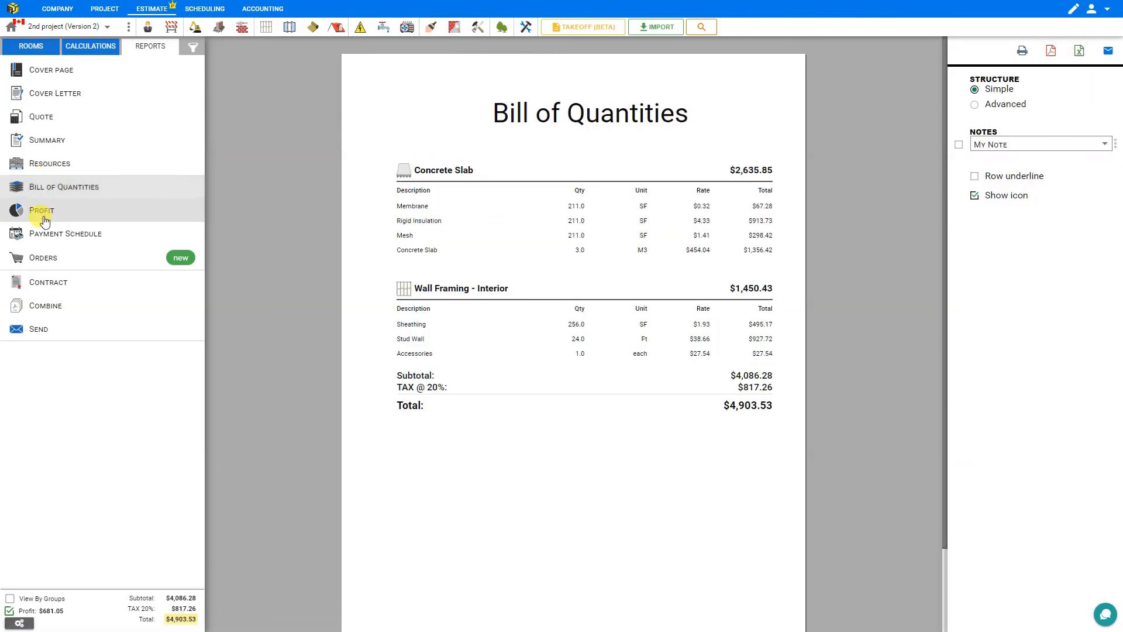
click(41, 211)
click(48, 241)
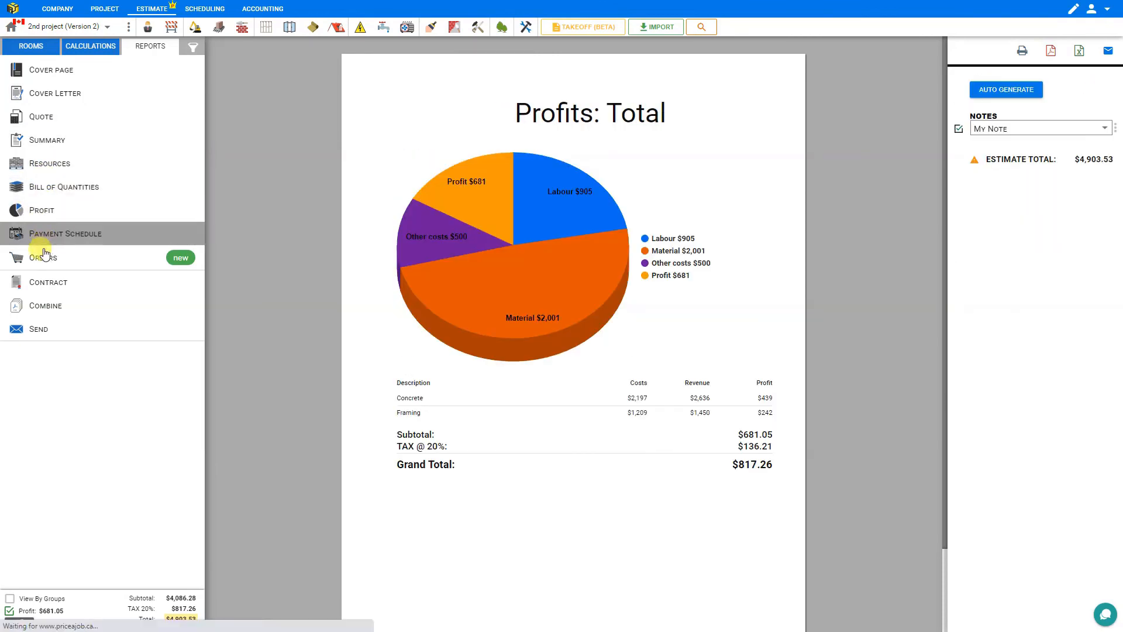
click(42, 258)
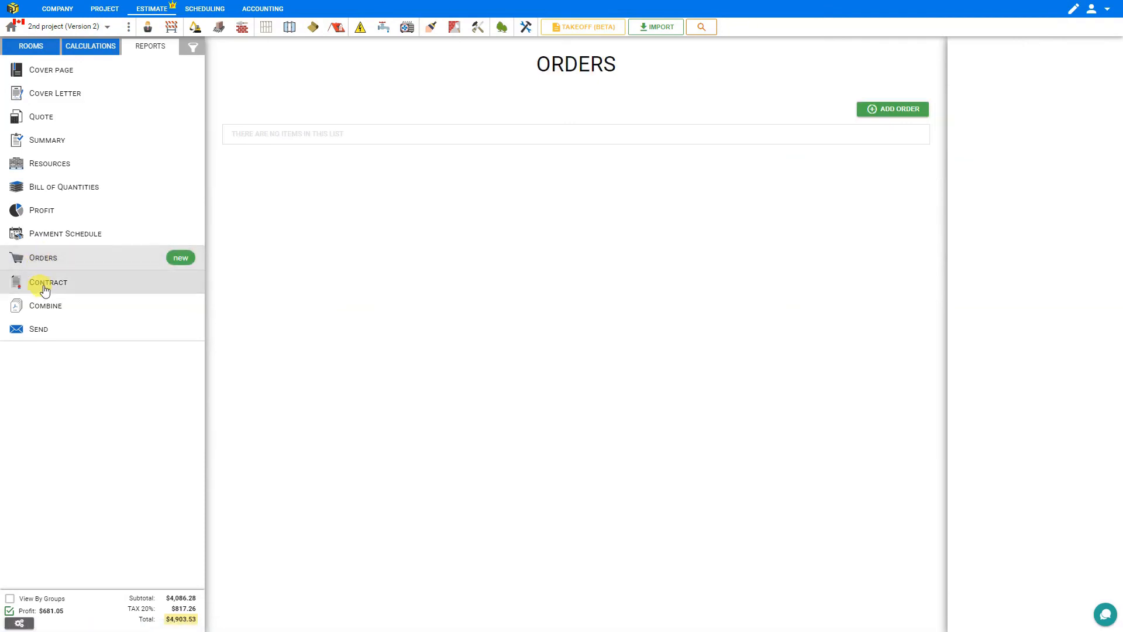
click(40, 285)
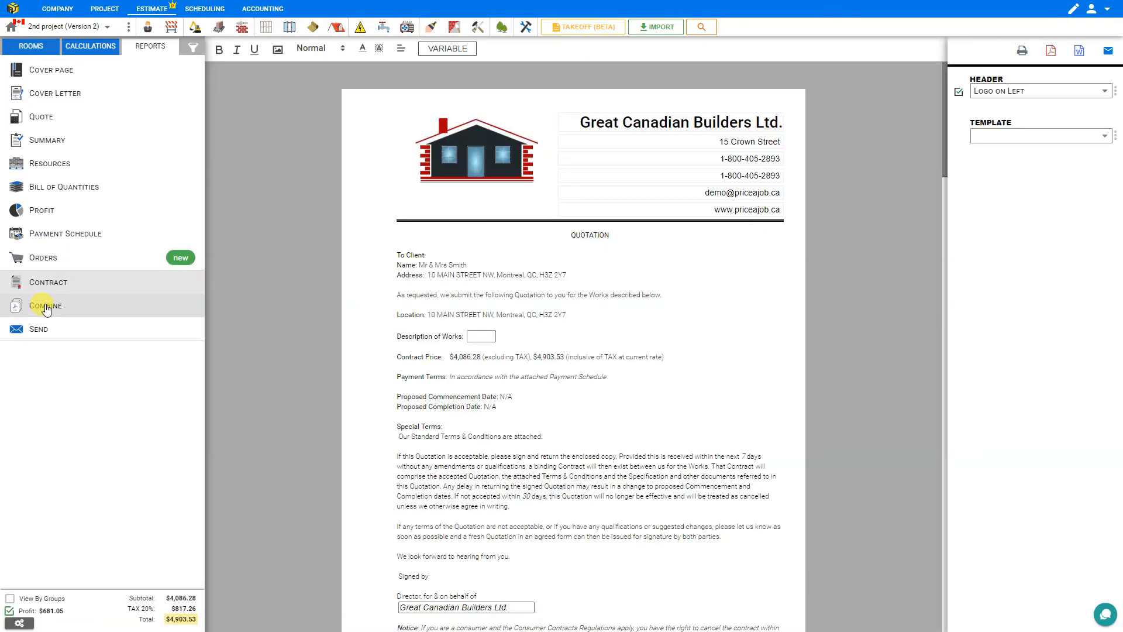
click(47, 308)
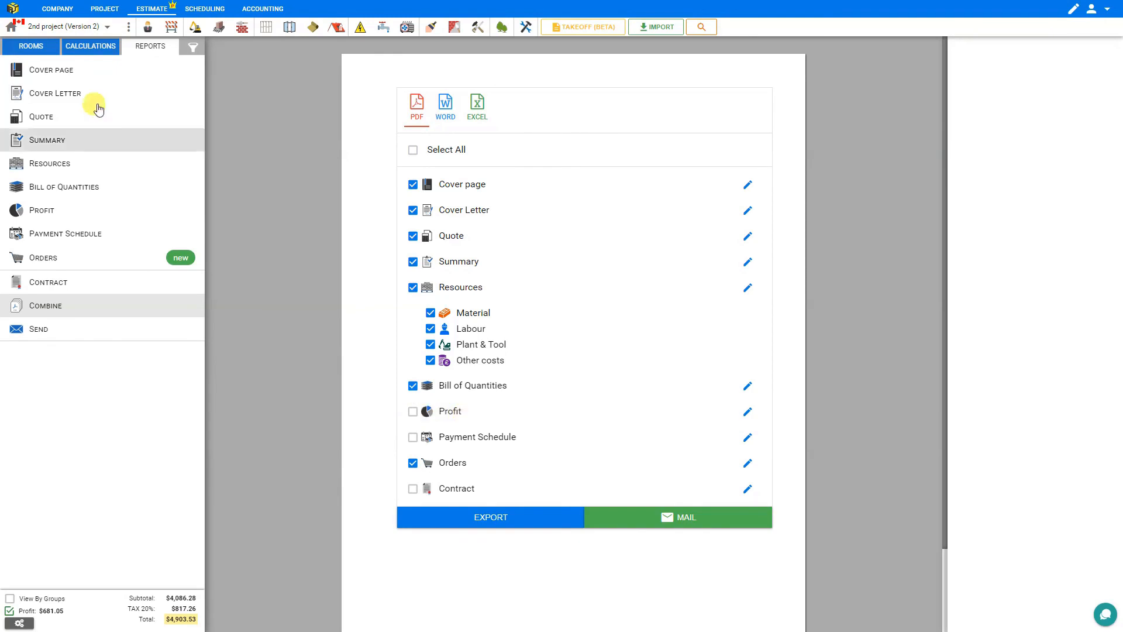
Return to the Quote report and preview its print, PDF, Word and e-mail output options, closing each without exporting
click(71, 123)
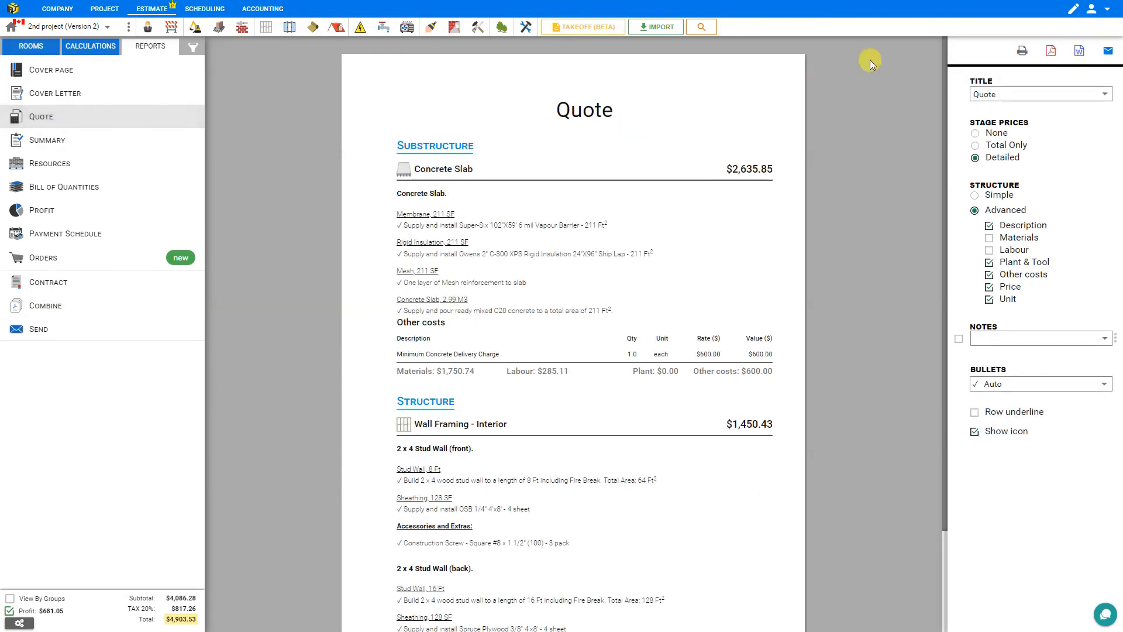
click(1023, 52)
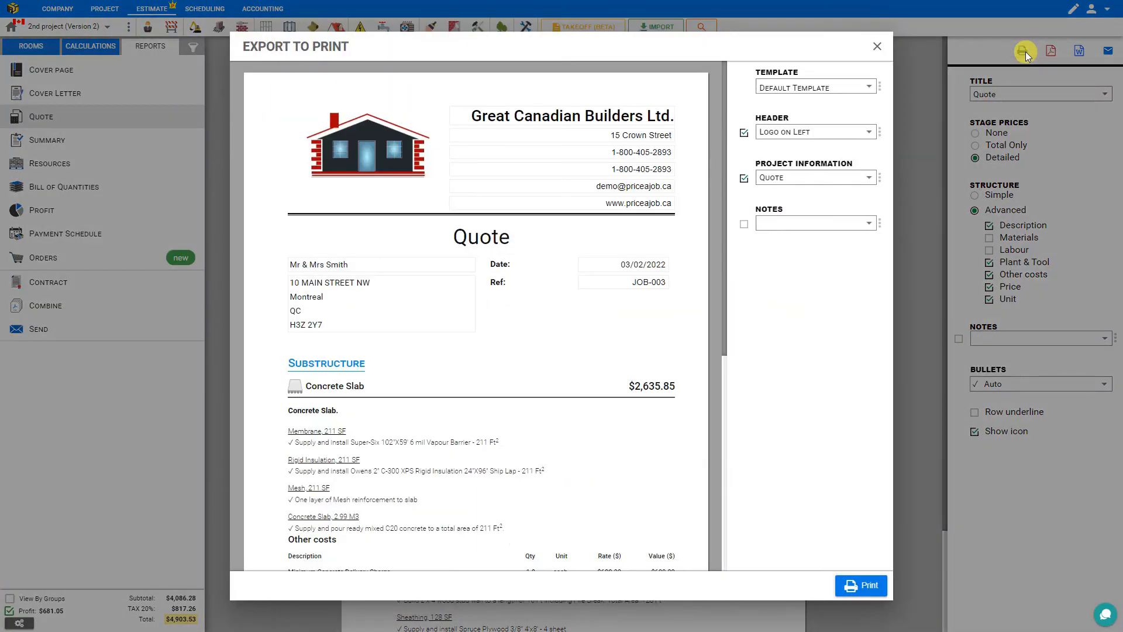
click(877, 47)
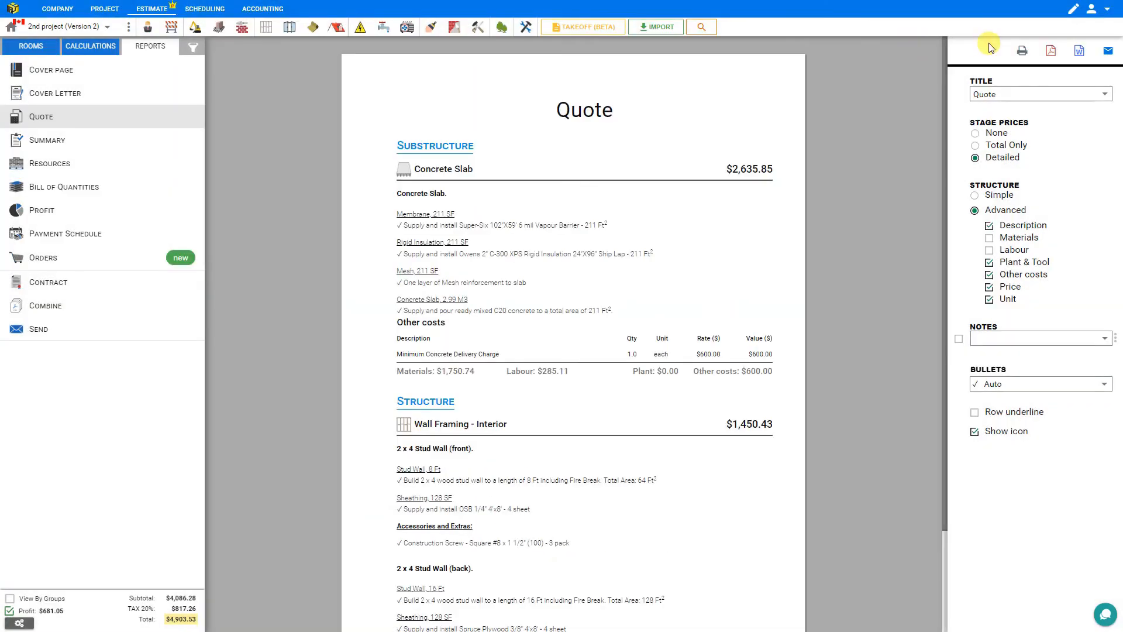
click(1050, 51)
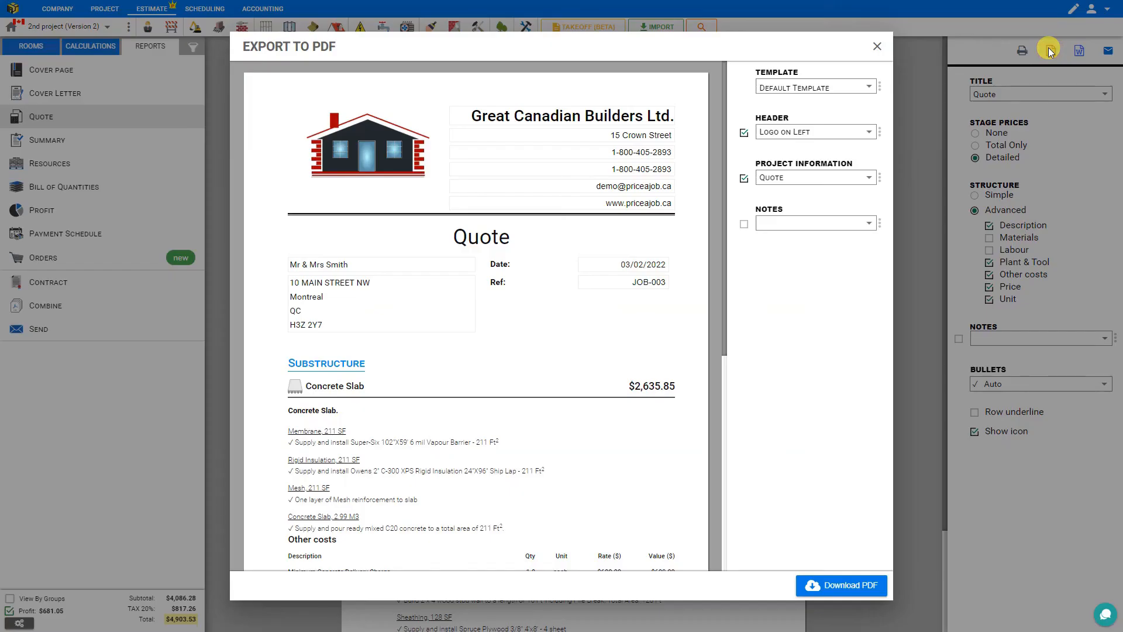
click(878, 48)
click(1080, 51)
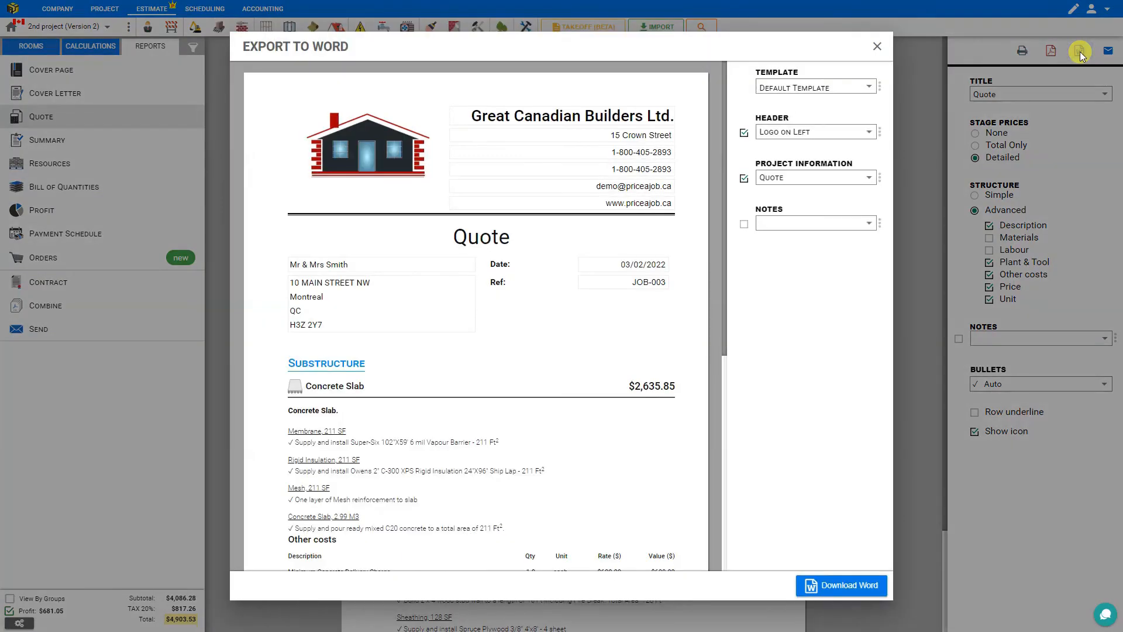
click(877, 46)
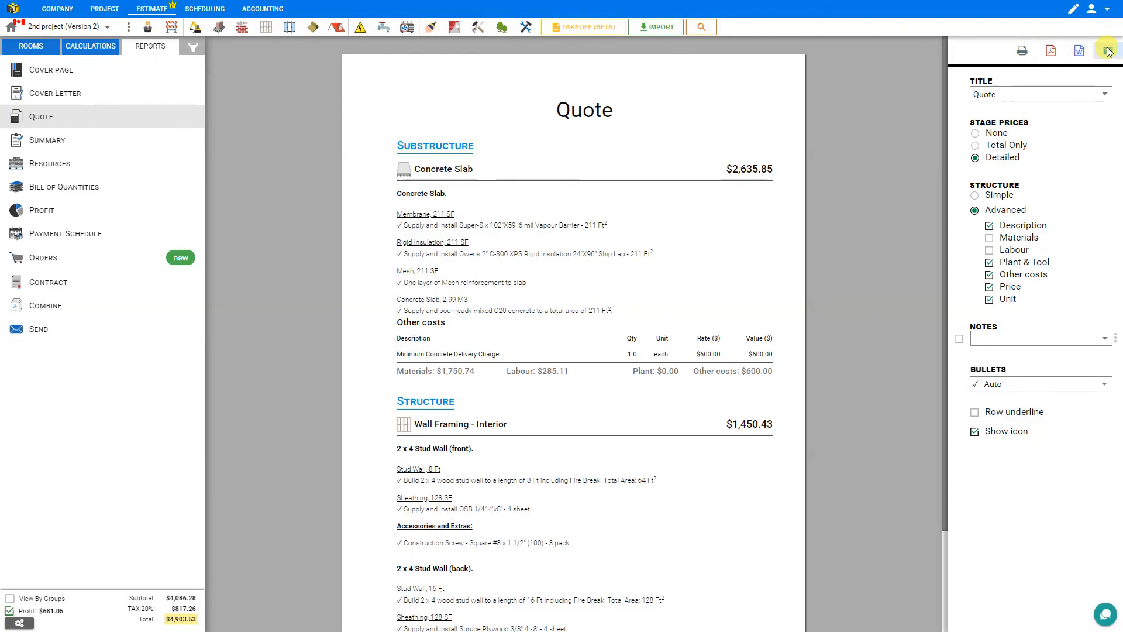
click(1108, 50)
click(877, 46)
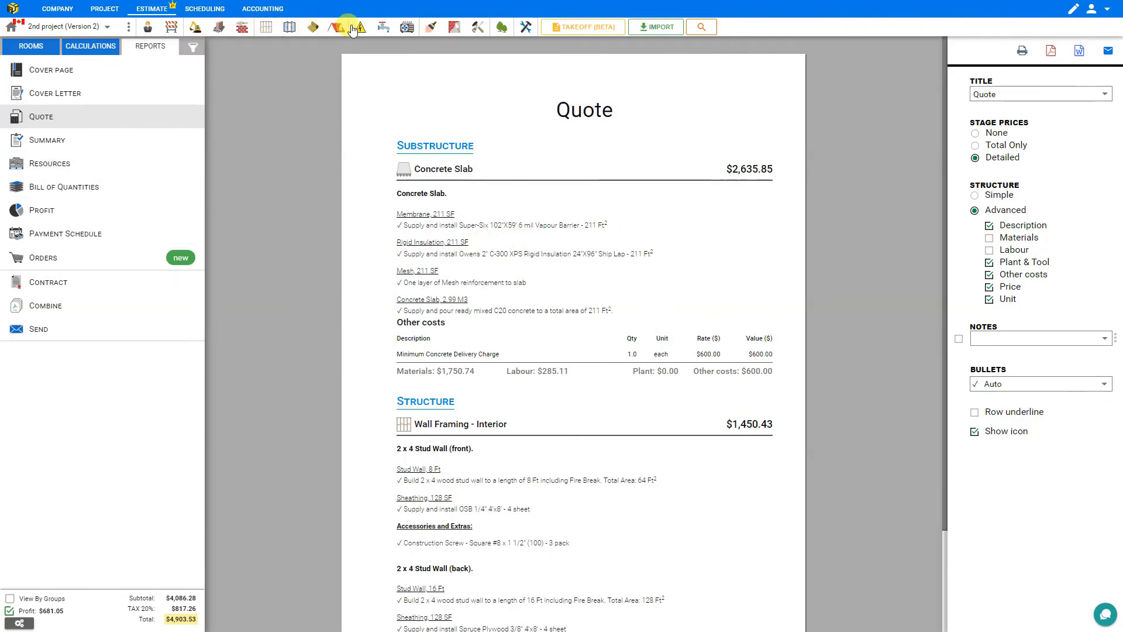
Create a schedule imported from the current estimate and link the end of Concrete Slab to the start of Wall Framing - Interior
click(209, 10)
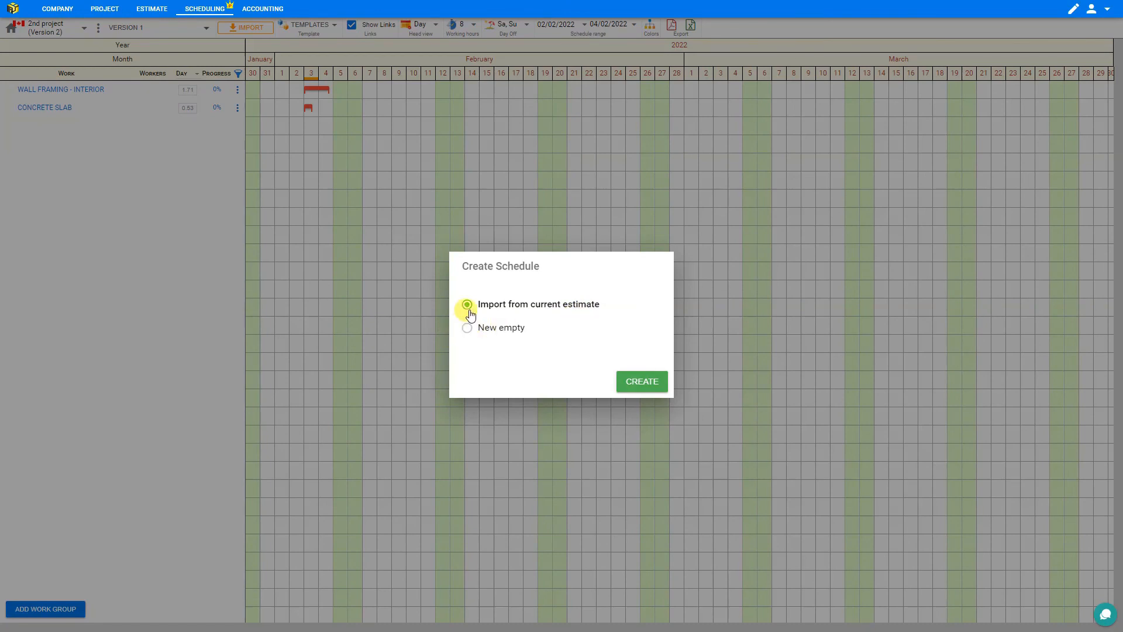
click(640, 381)
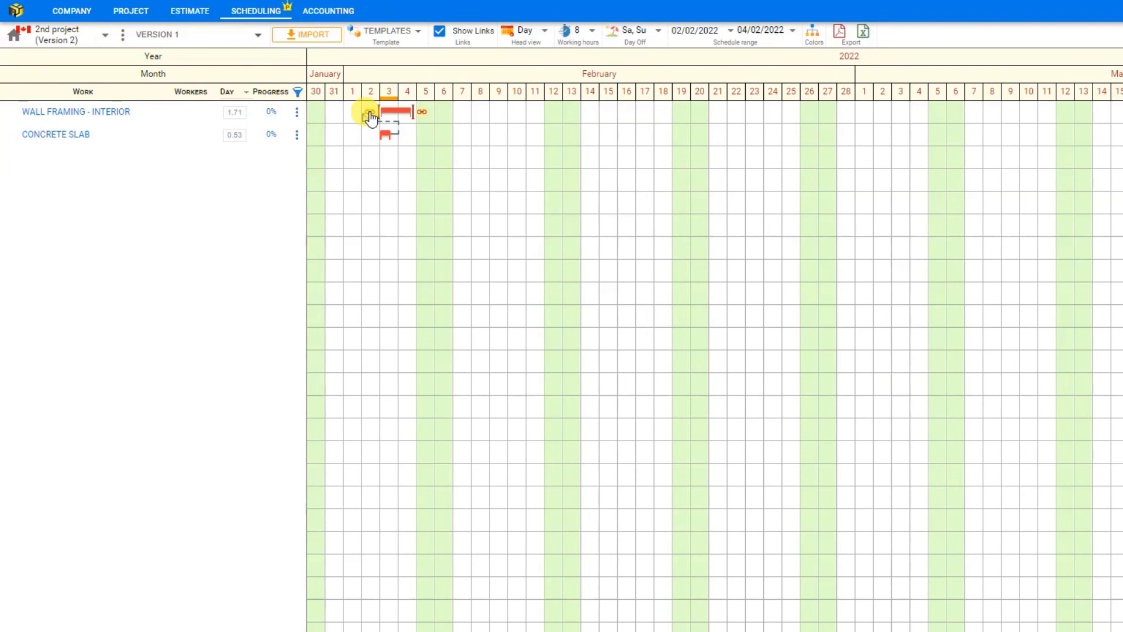
click(370, 112)
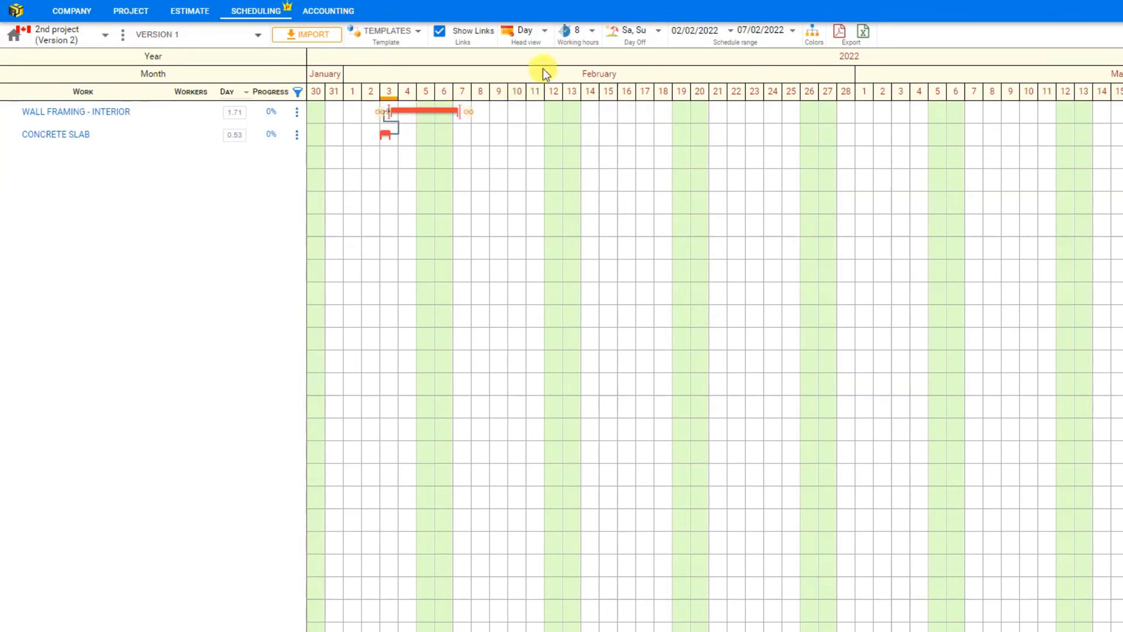
Check the schedule's available working hours and day off options without changing them
click(592, 36)
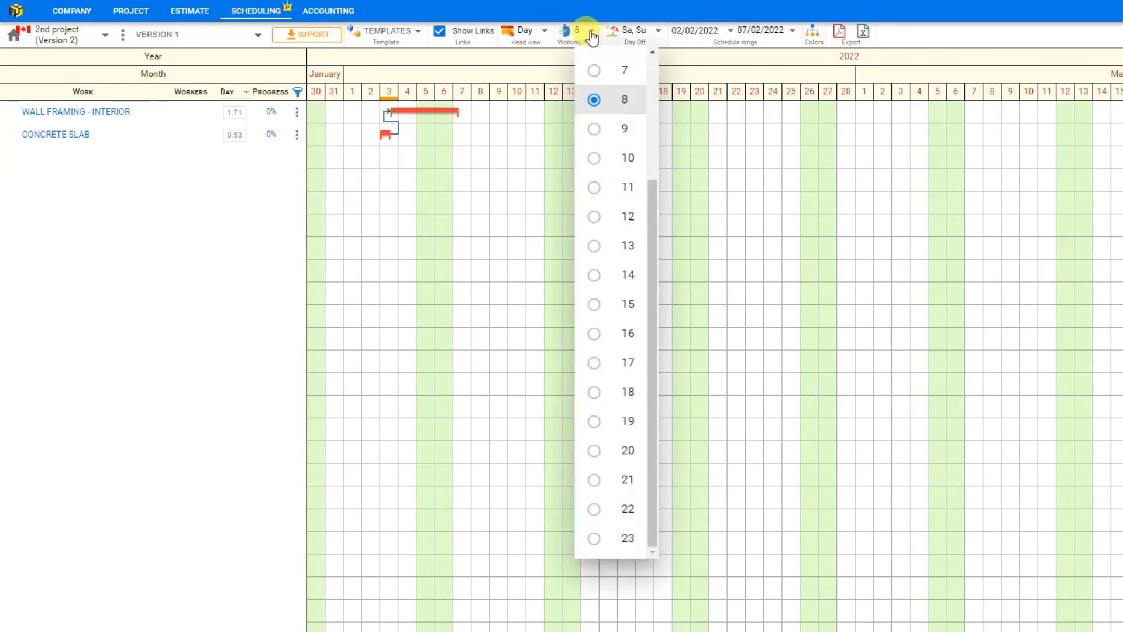
click(588, 32)
click(657, 33)
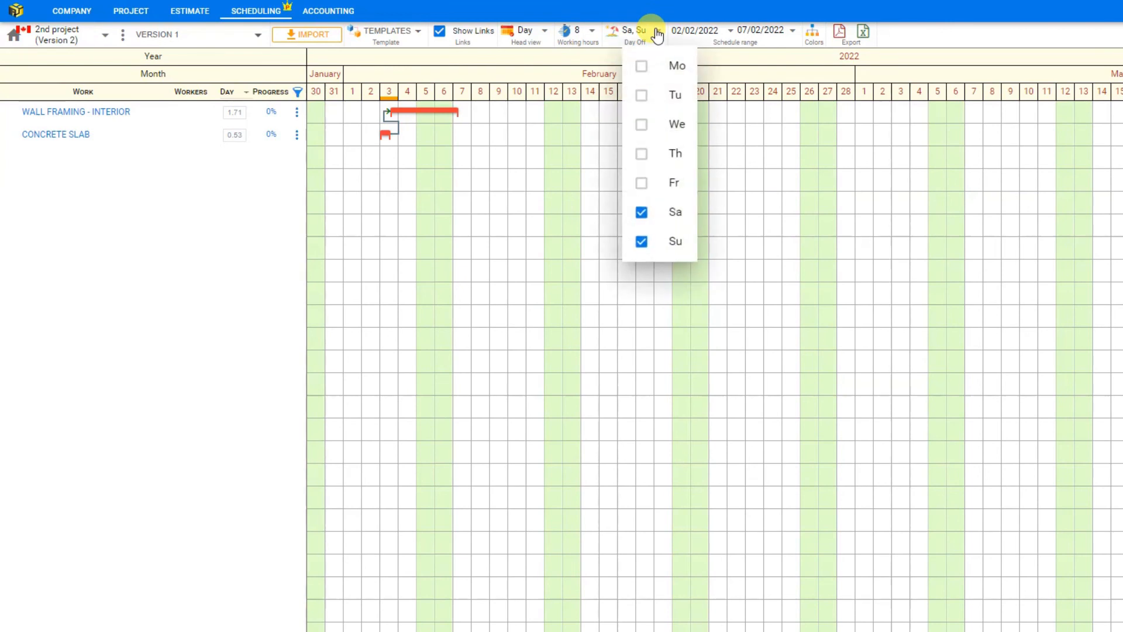
click(657, 32)
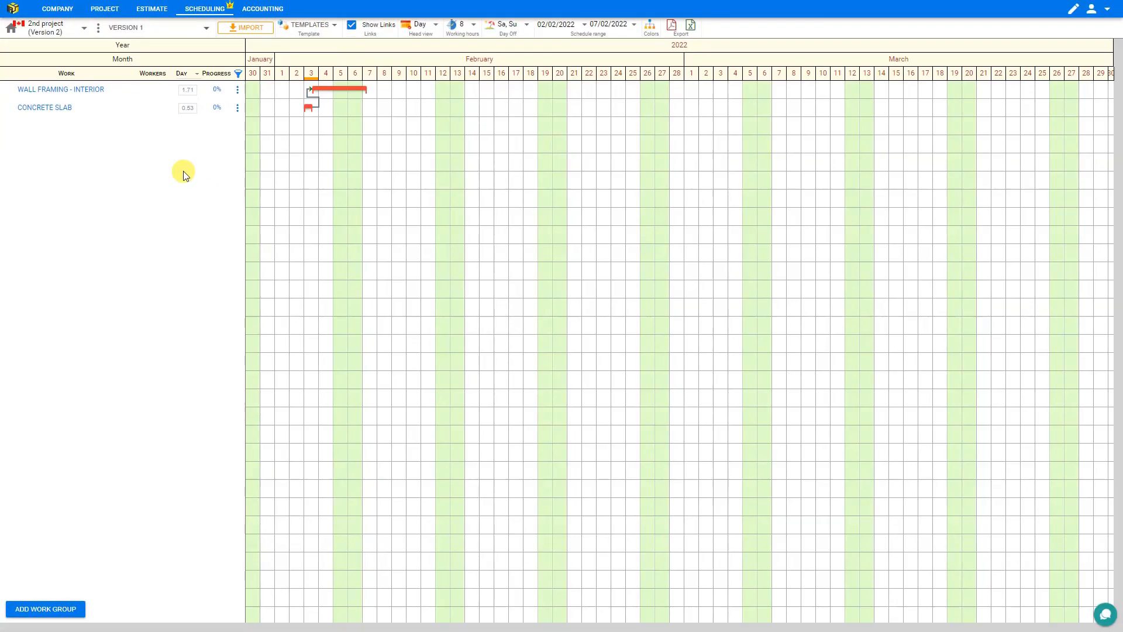
View the project's accounting overview and open the shop's pricing page from the account options
click(261, 9)
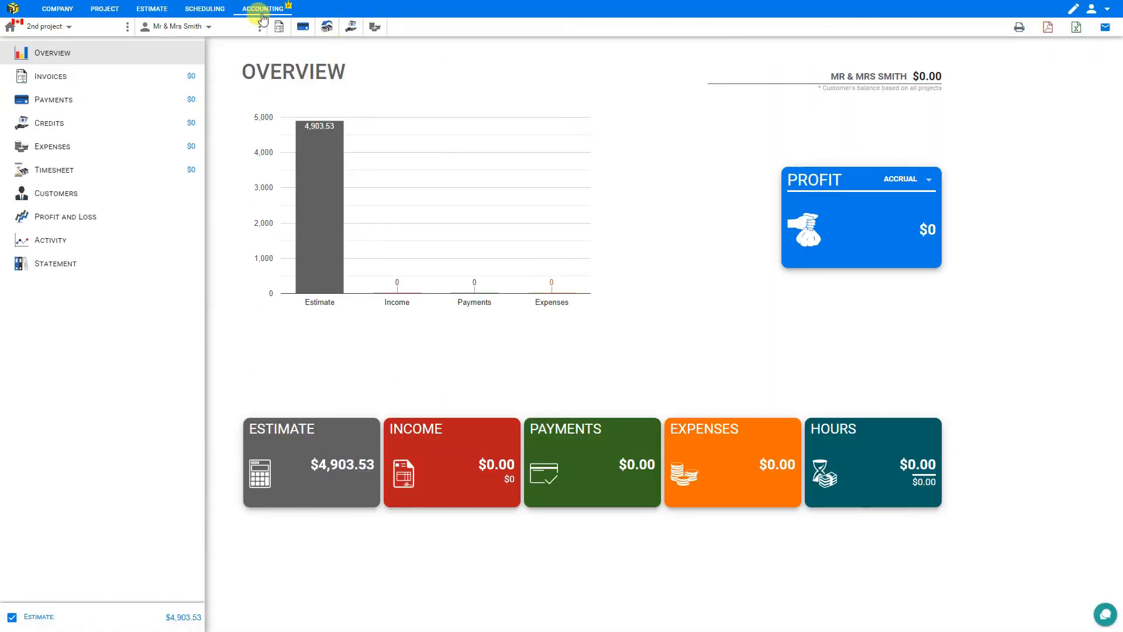
click(1107, 11)
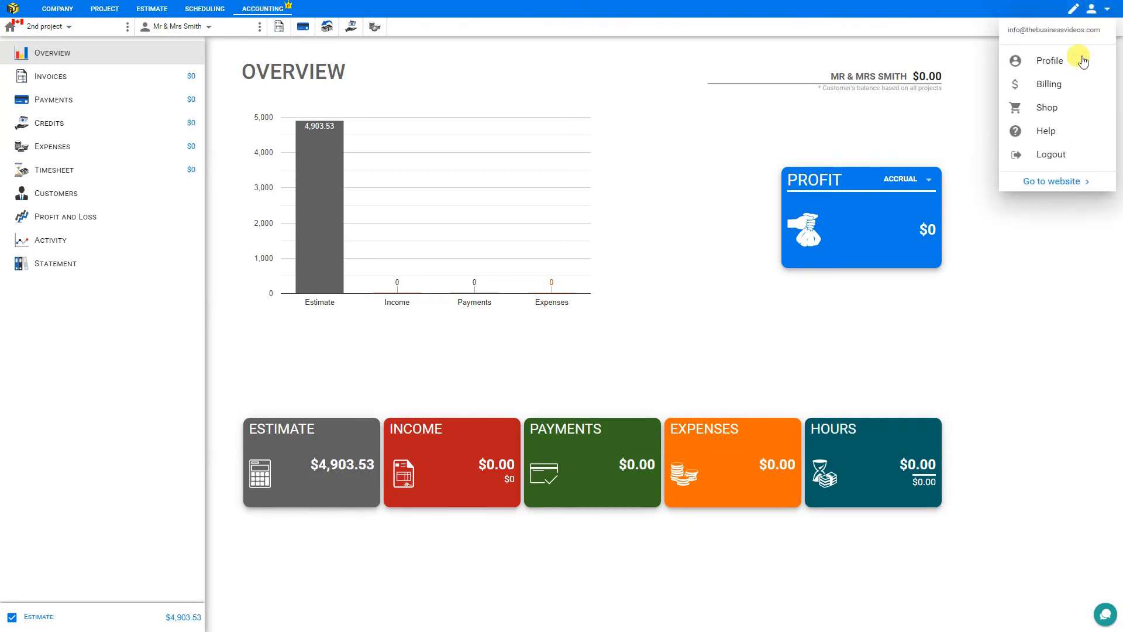
click(1053, 111)
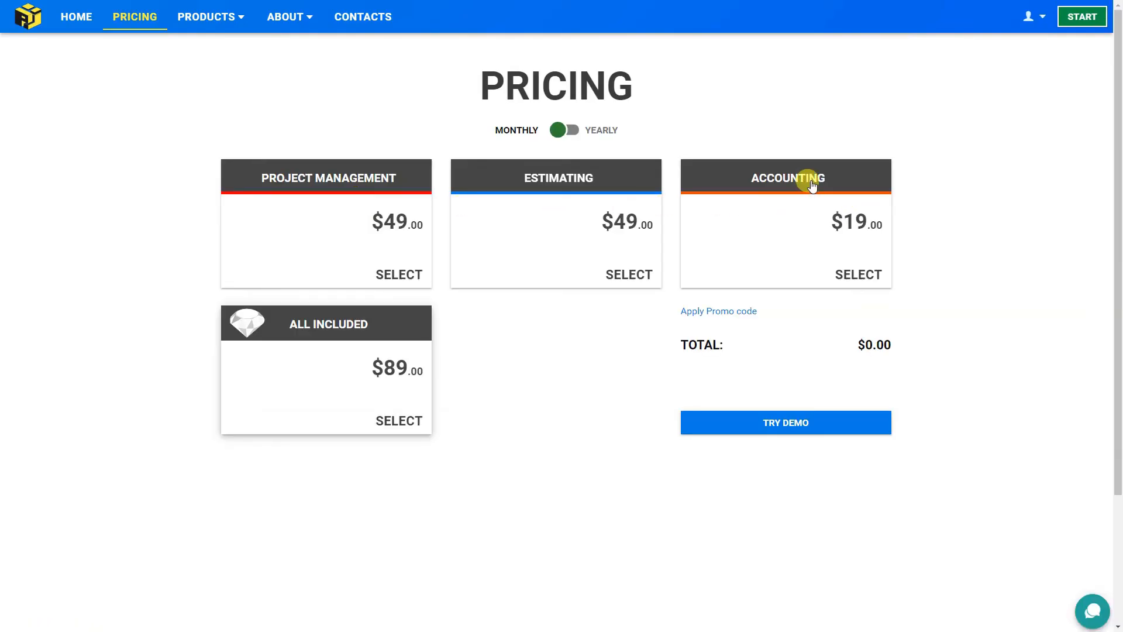
Compare the monthly total of the Estimating, Accounting and Project Management plans, clear them, and select the All Included plan instead
click(527, 221)
click(764, 216)
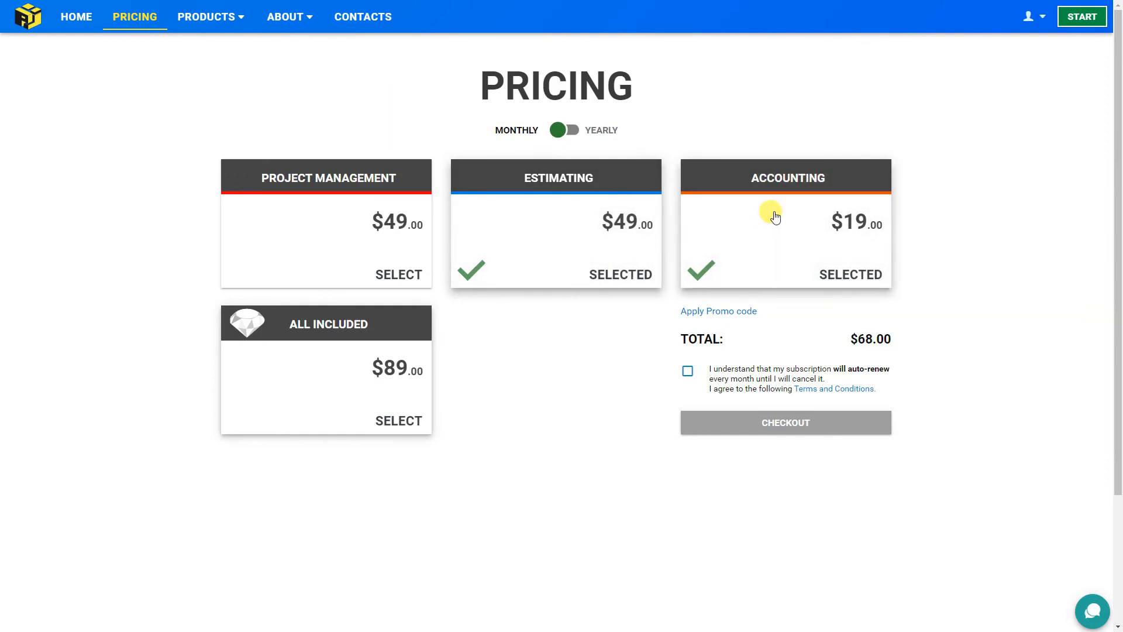
click(323, 225)
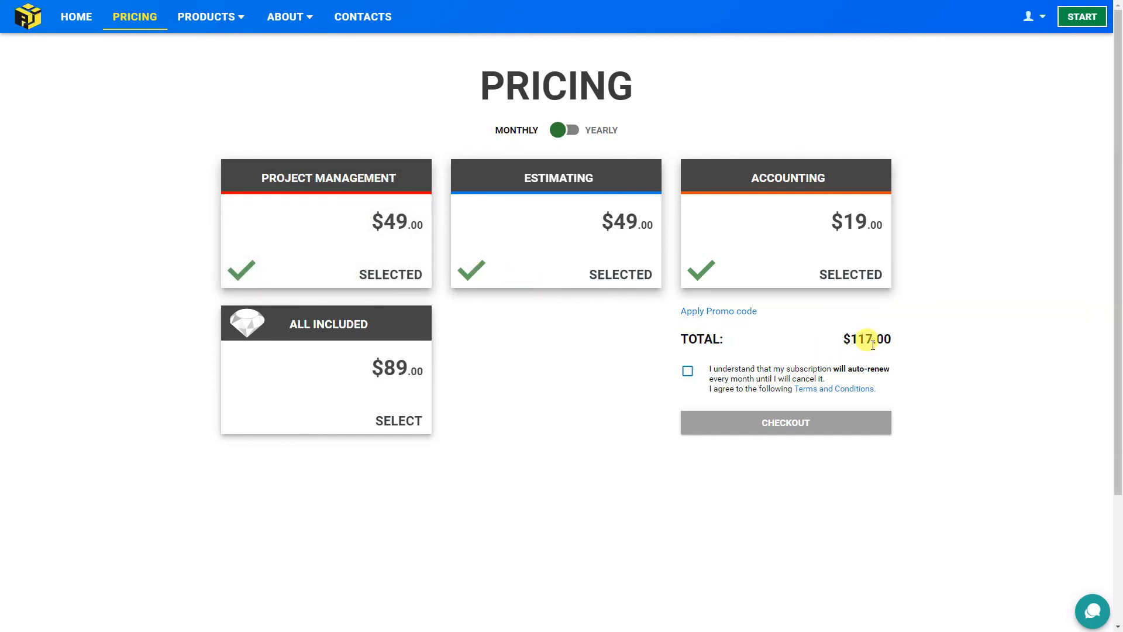
click(719, 249)
click(459, 219)
click(342, 230)
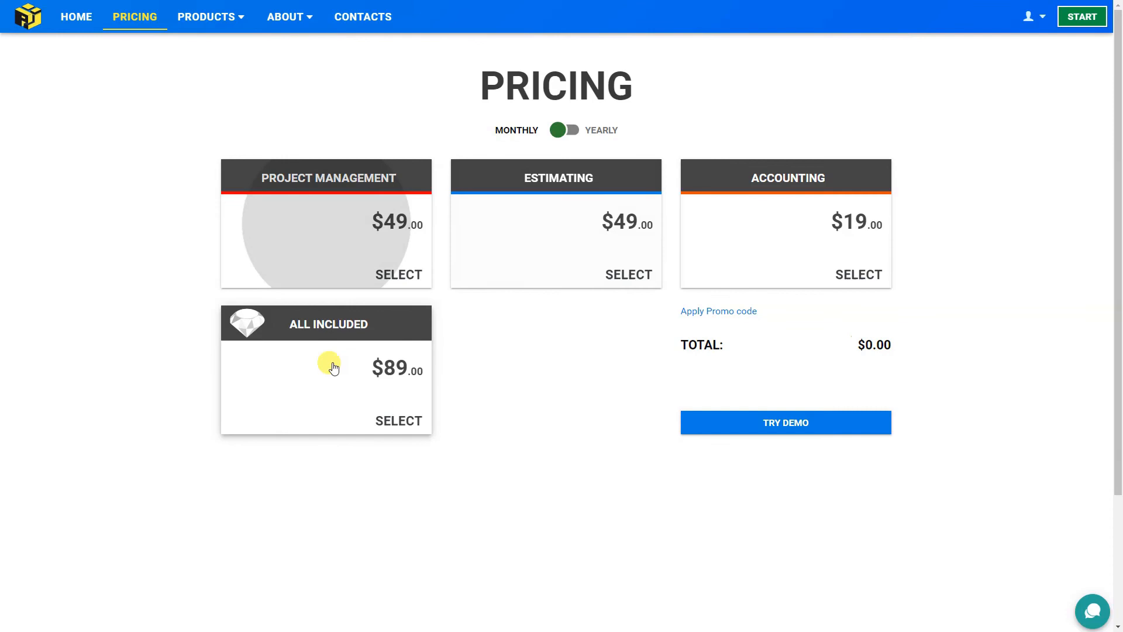
click(308, 381)
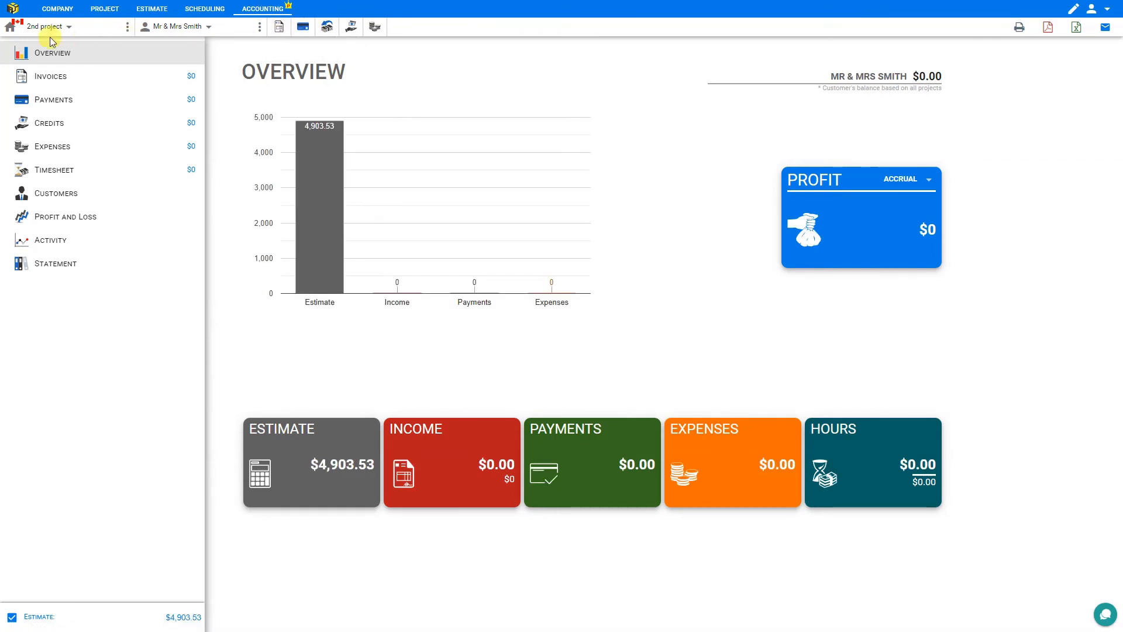
Review the project's accounting pages in order: Invoices, Payments, Credits, Expenses, Timesheet, Customers, Profit and Loss, Activity and Statement
click(44, 79)
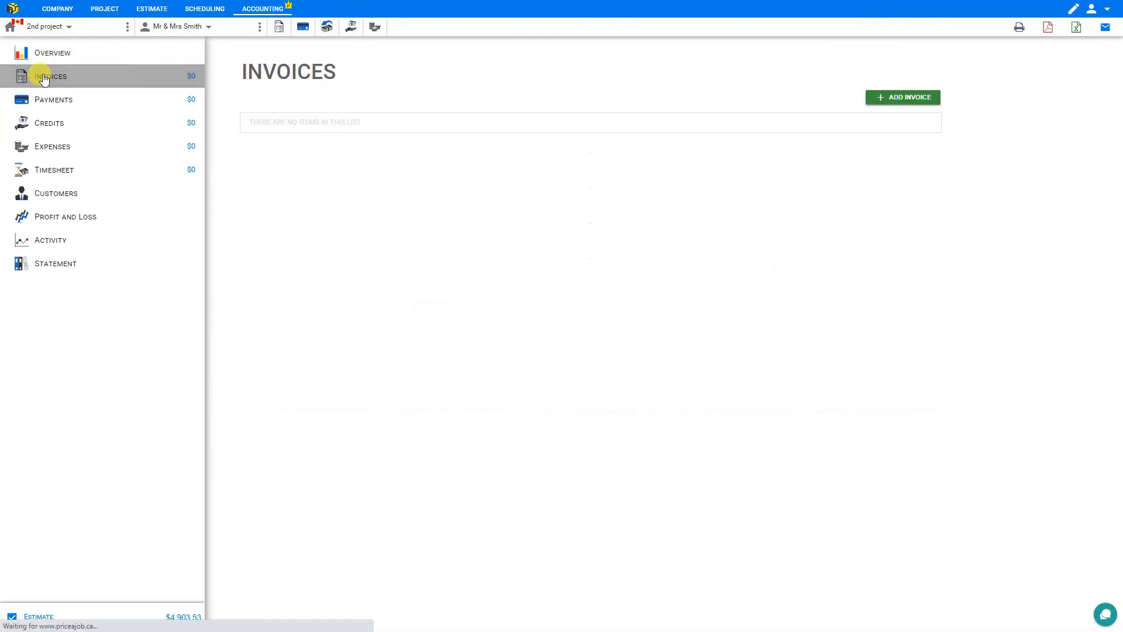
click(54, 102)
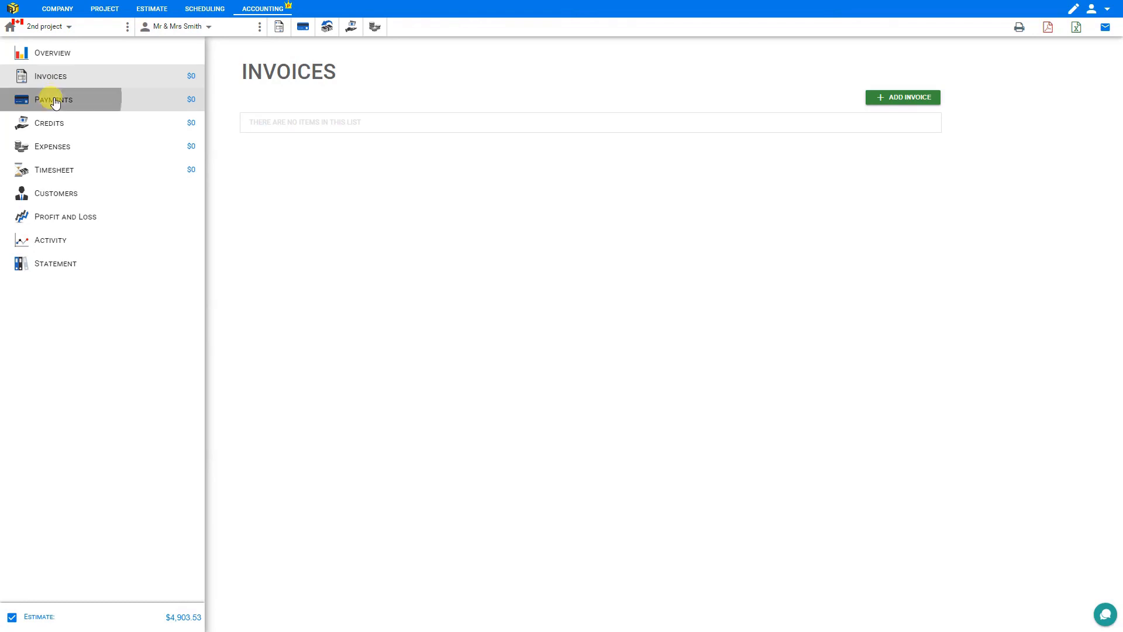
click(52, 124)
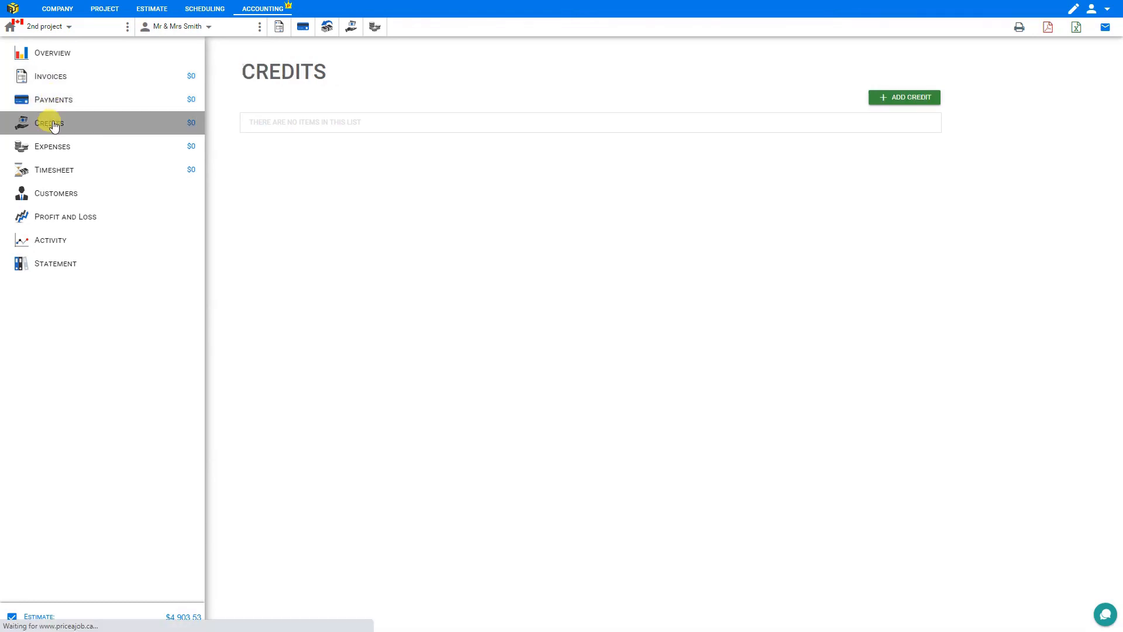
click(65, 151)
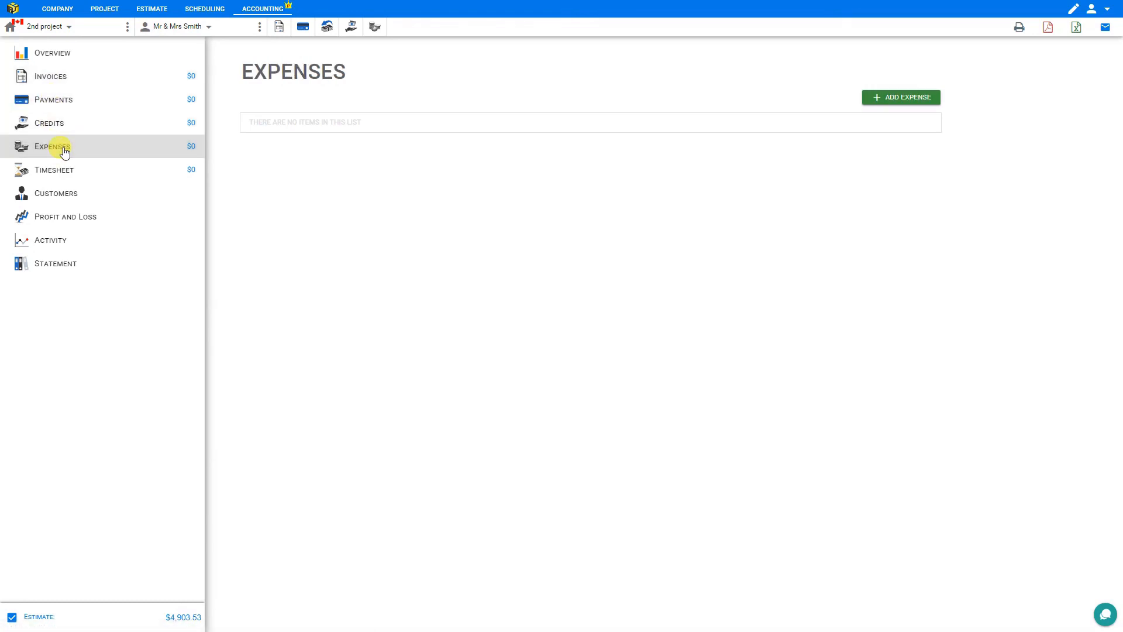
click(71, 174)
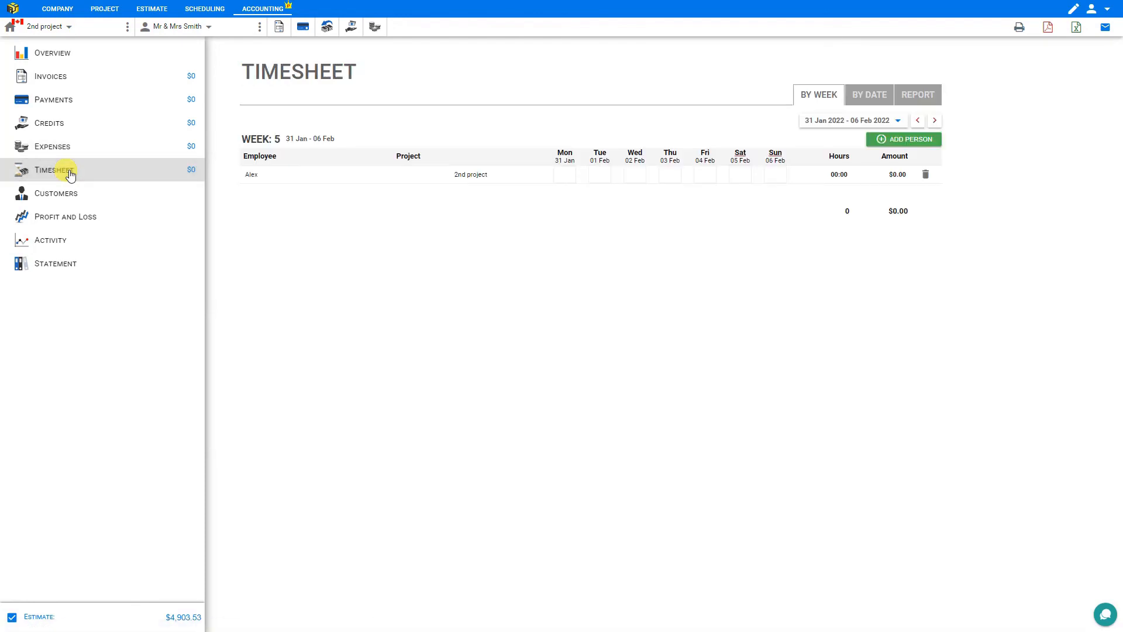
click(69, 197)
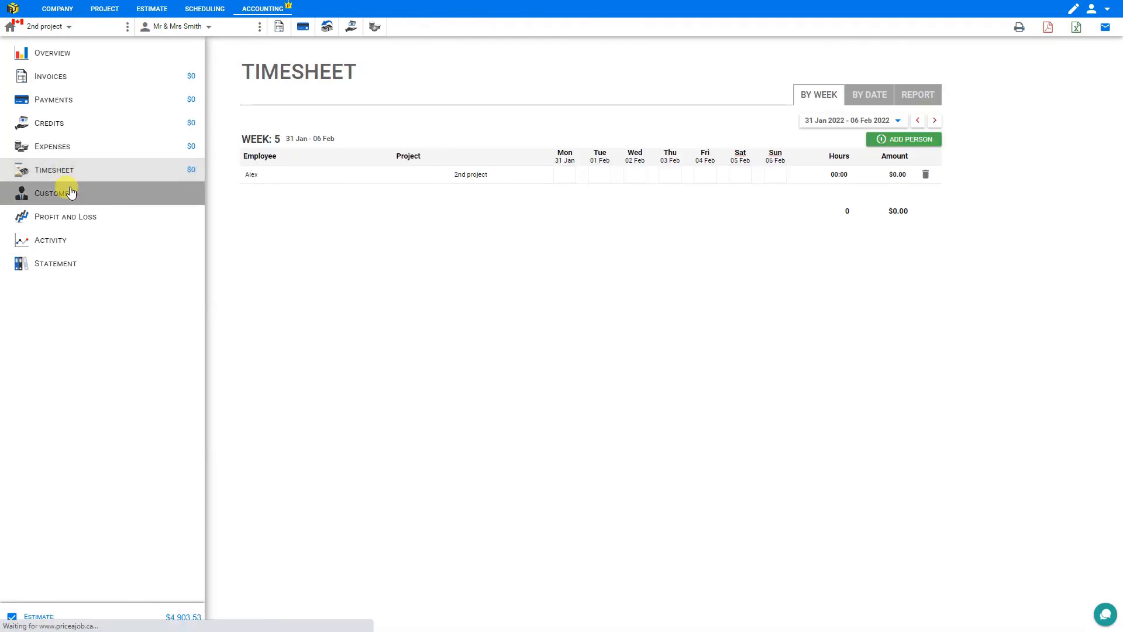
click(72, 217)
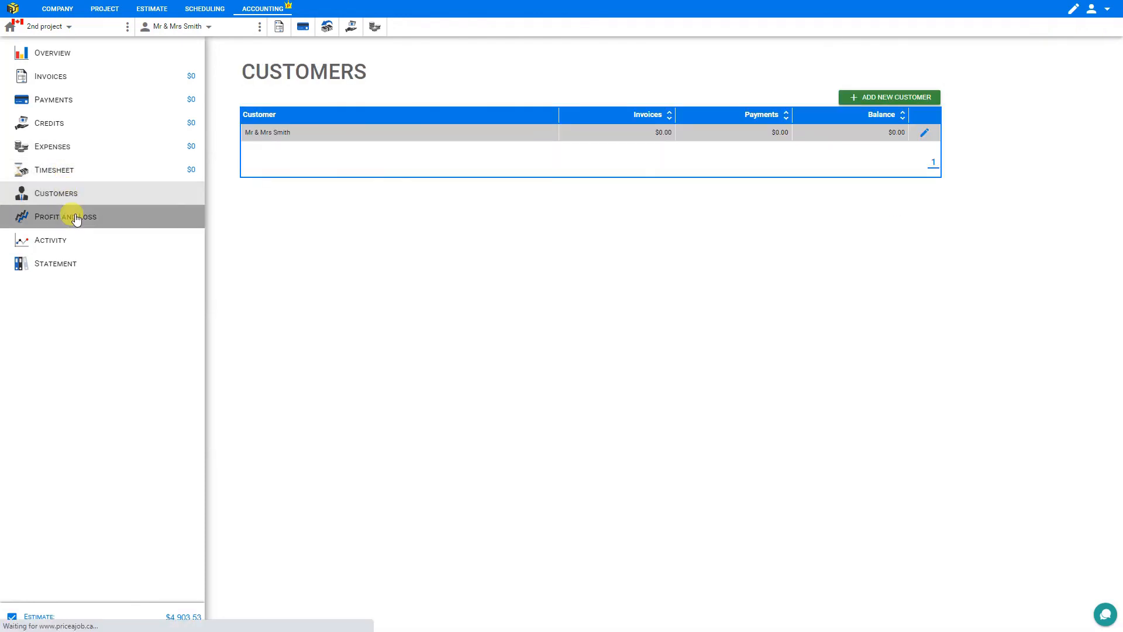
click(63, 244)
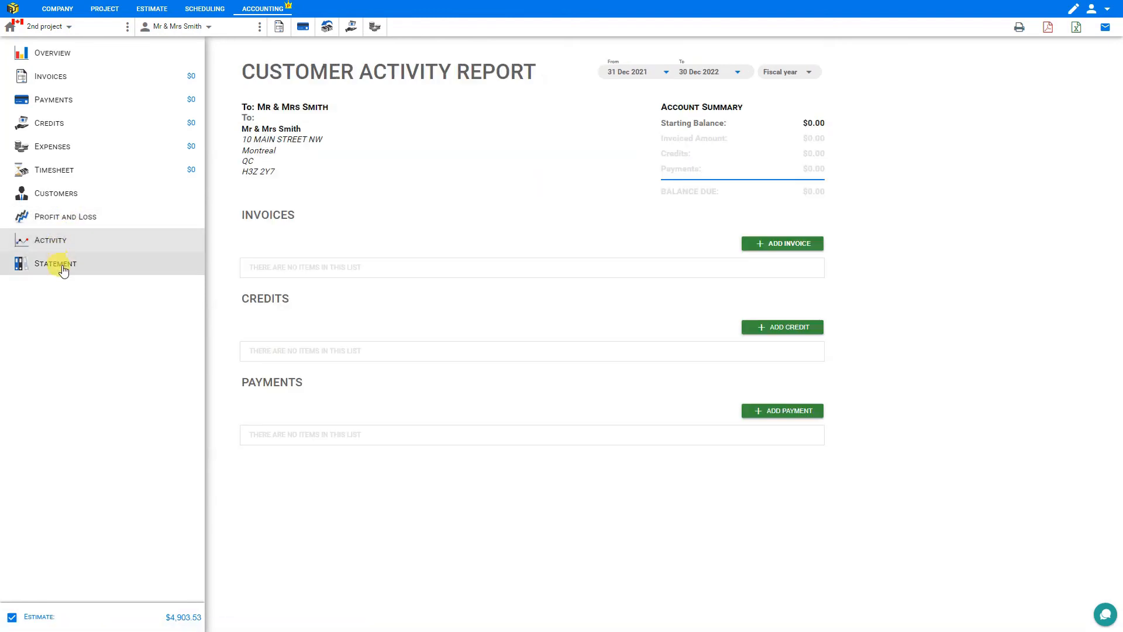
click(63, 267)
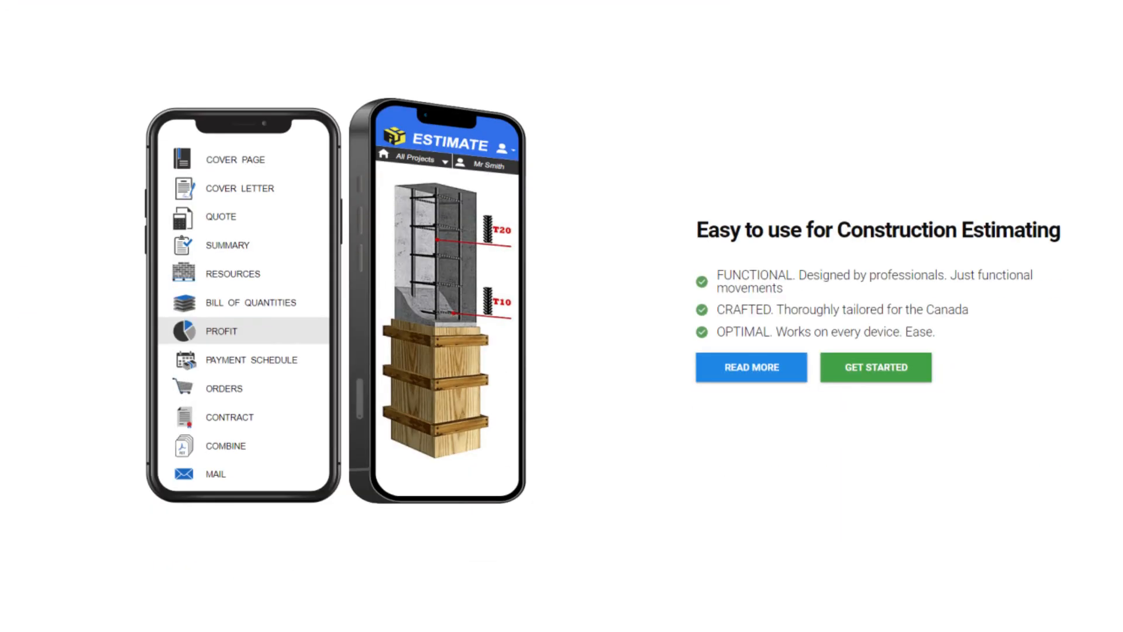
scroll(562, 315, down, 9)
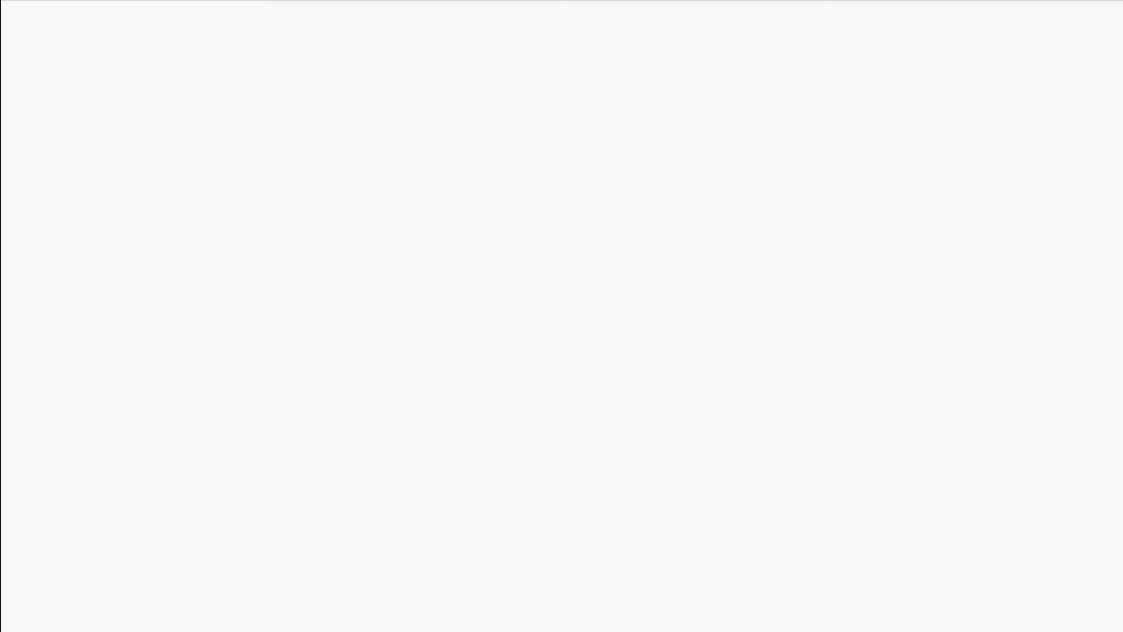